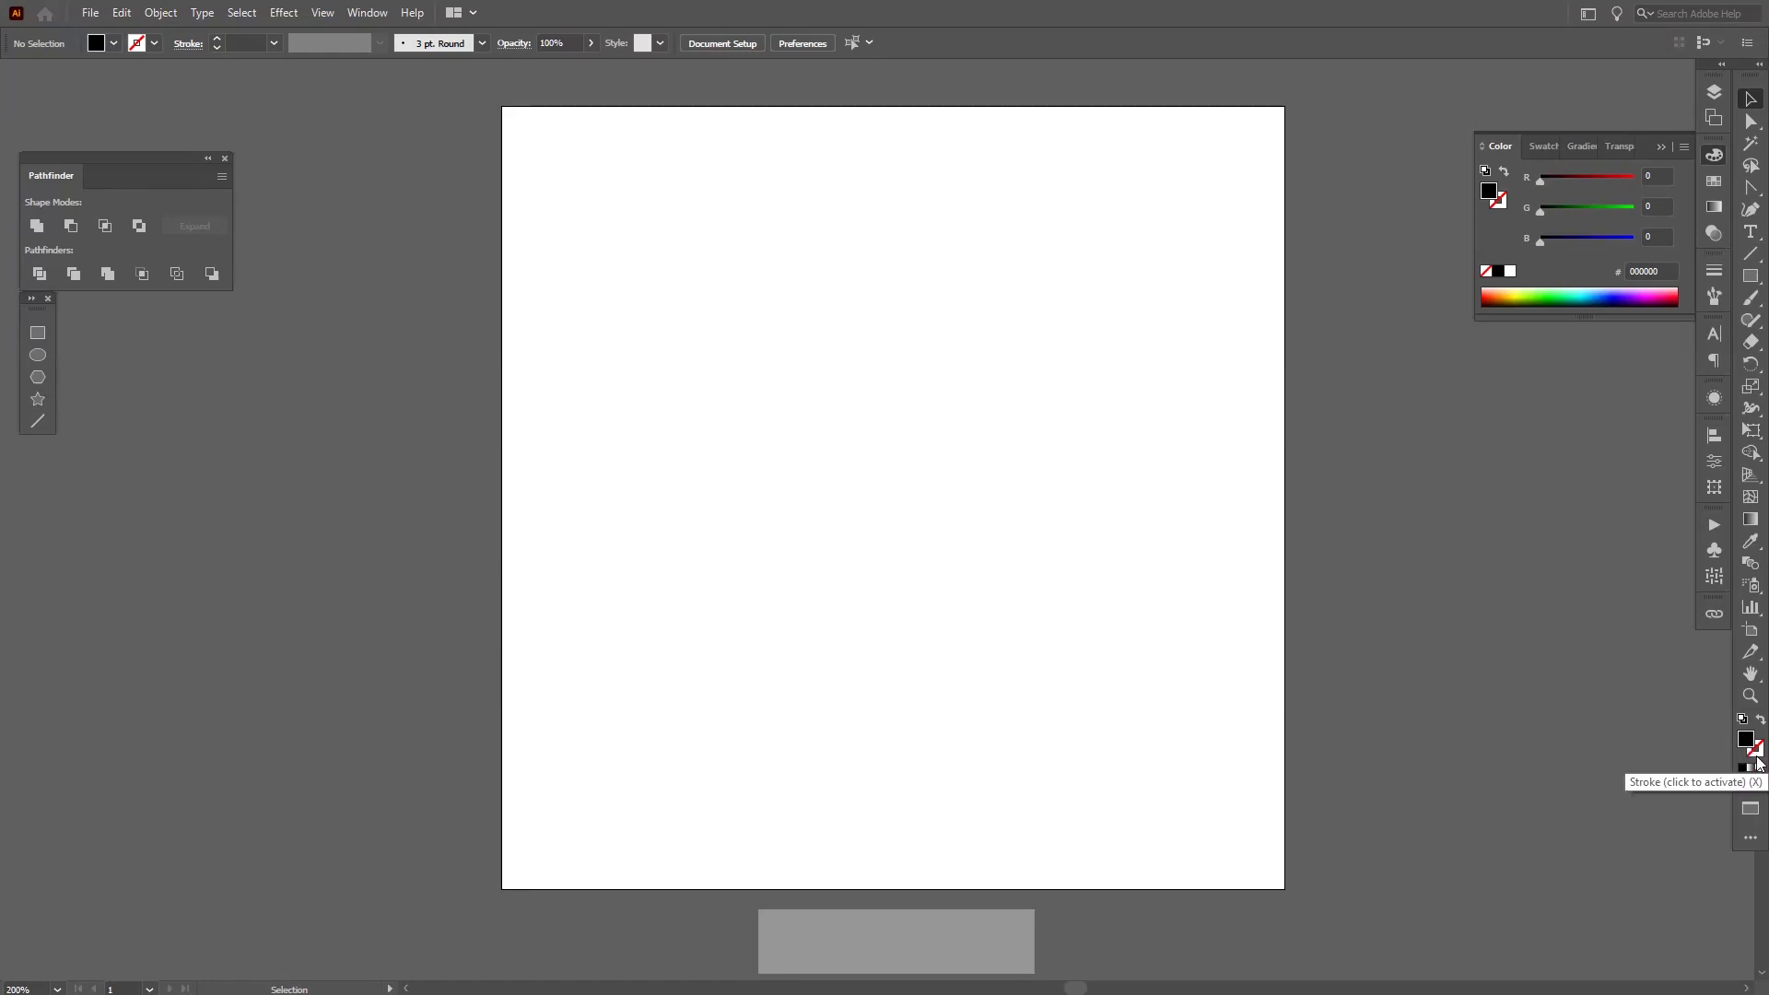
Set the stroke to None with a black fill and collapse the Color panel.
{"action": "left_click", "coordinate": [1753, 754]}
{"action": "left_click", "coordinate": [1743, 768]}
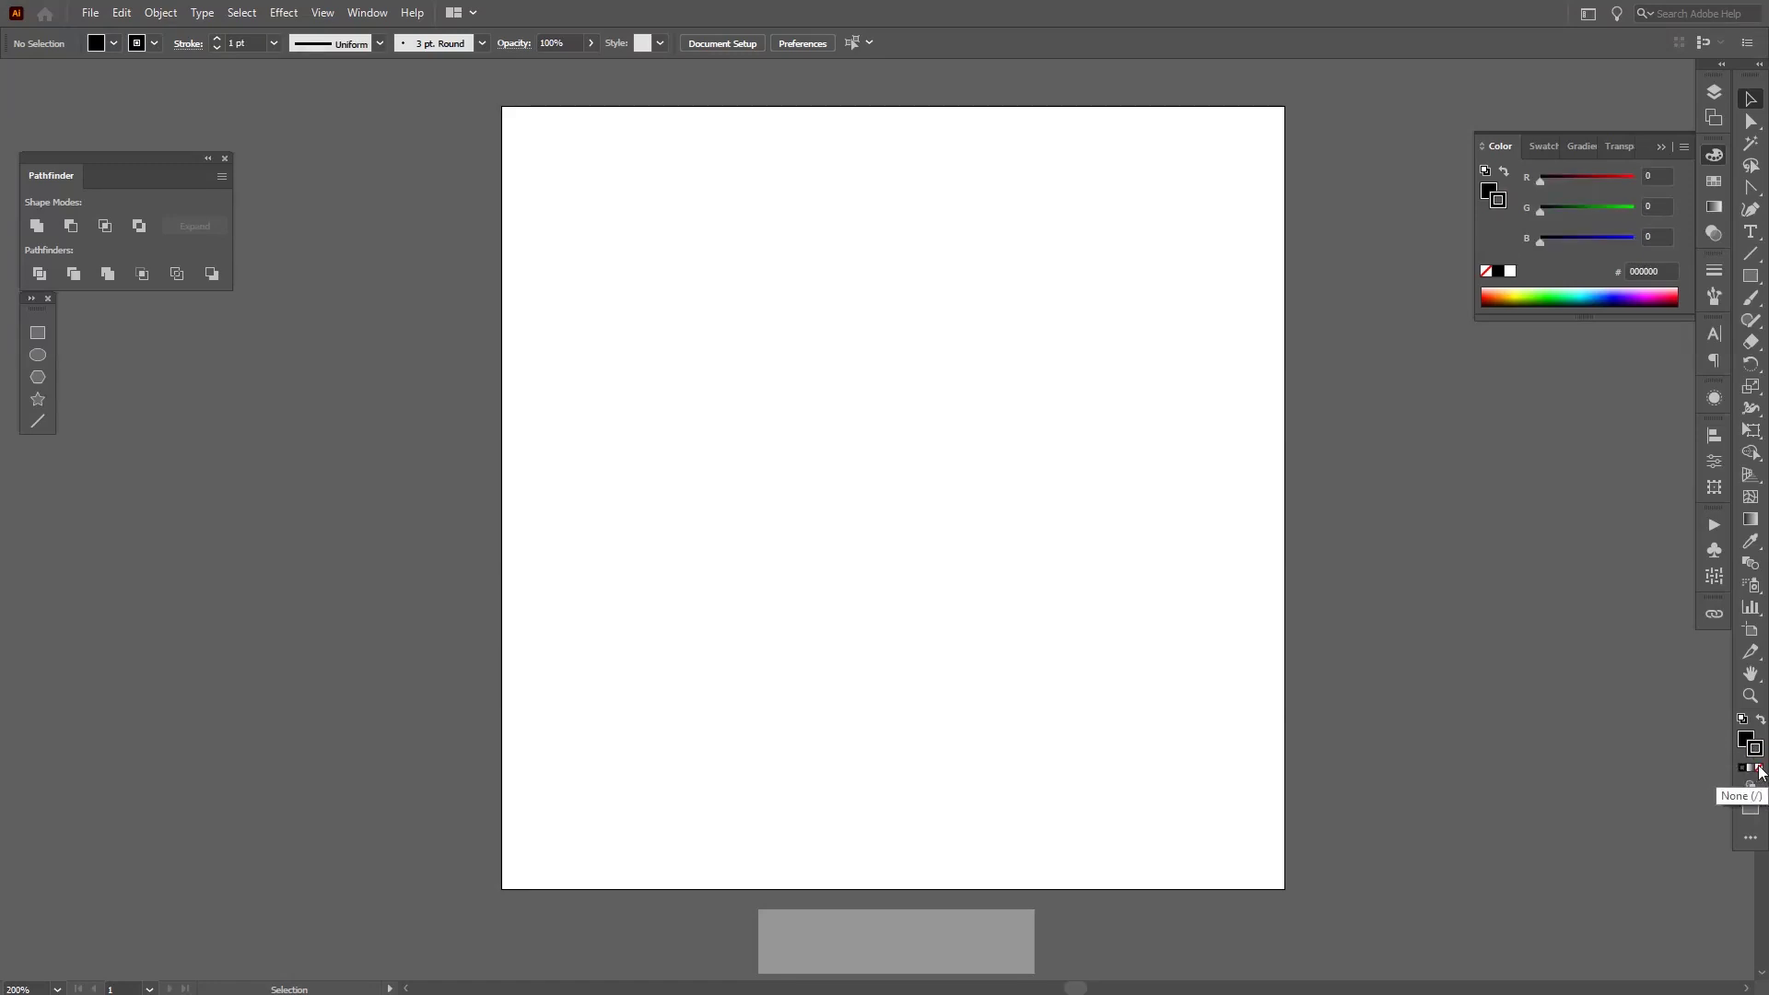
{"action": "left_click", "coordinate": [1759, 769]}
{"action": "left_click", "coordinate": [1750, 743]}
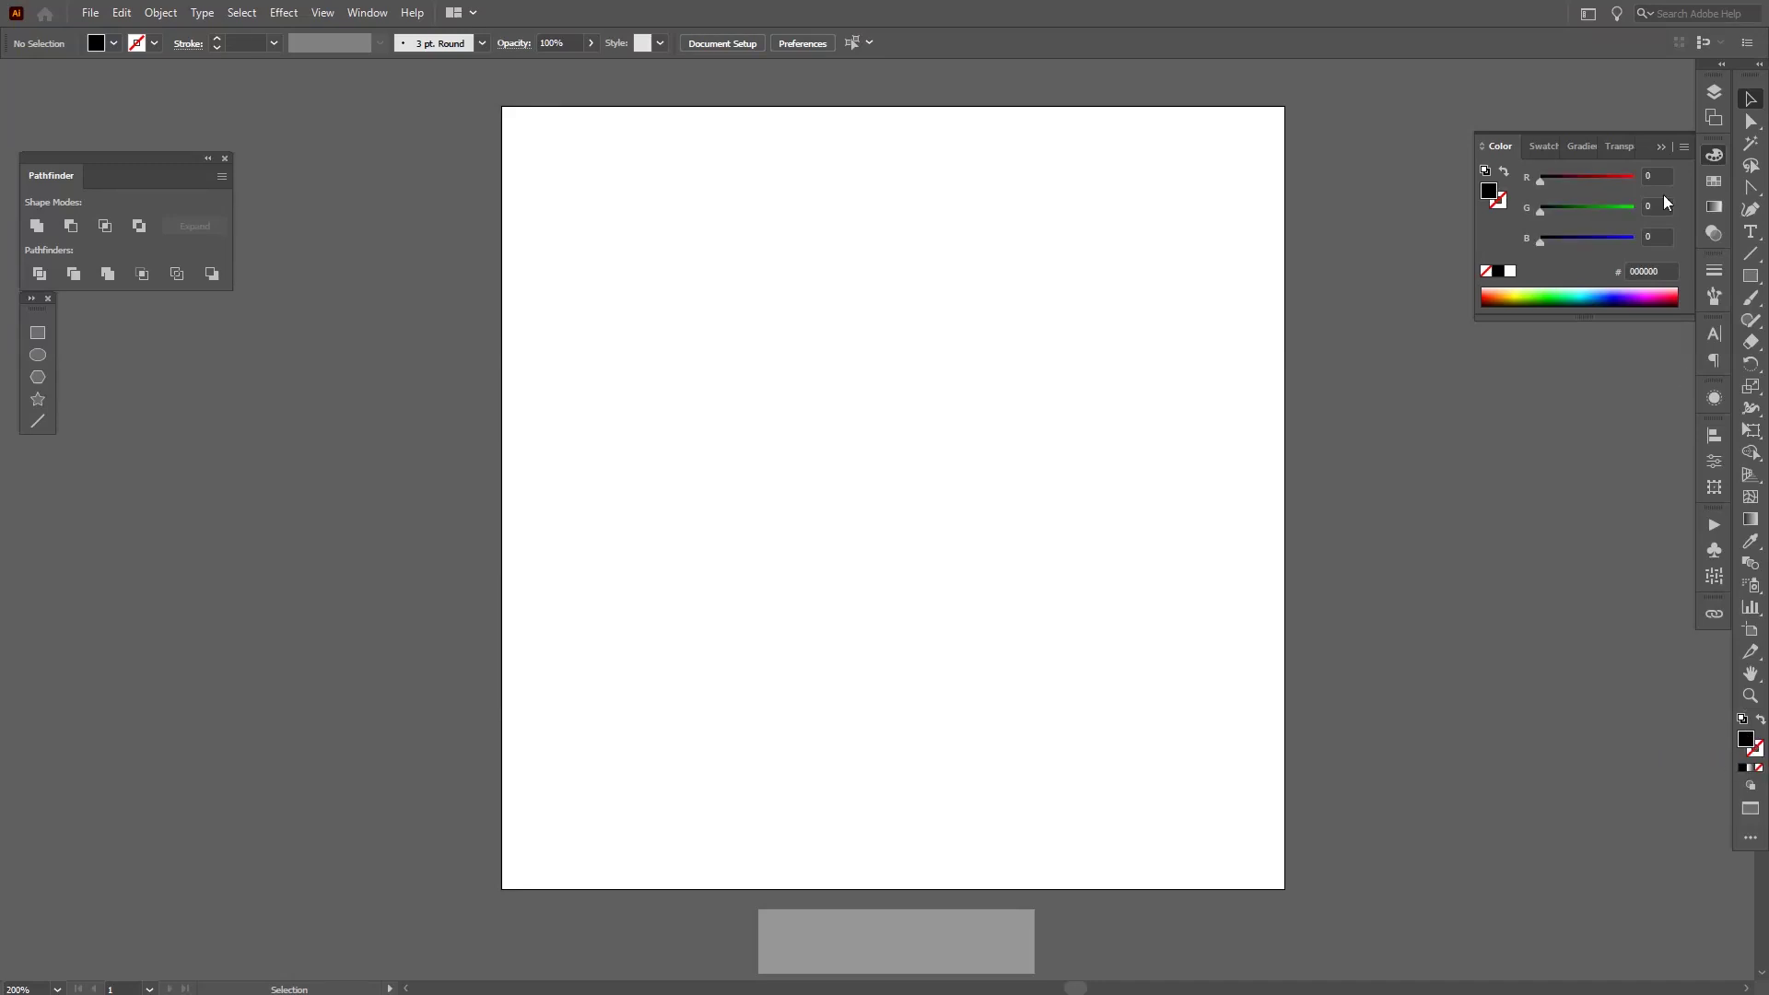
{"action": "left_click", "coordinate": [1665, 149]}
{"action": "left_click", "coordinate": [1759, 277]}
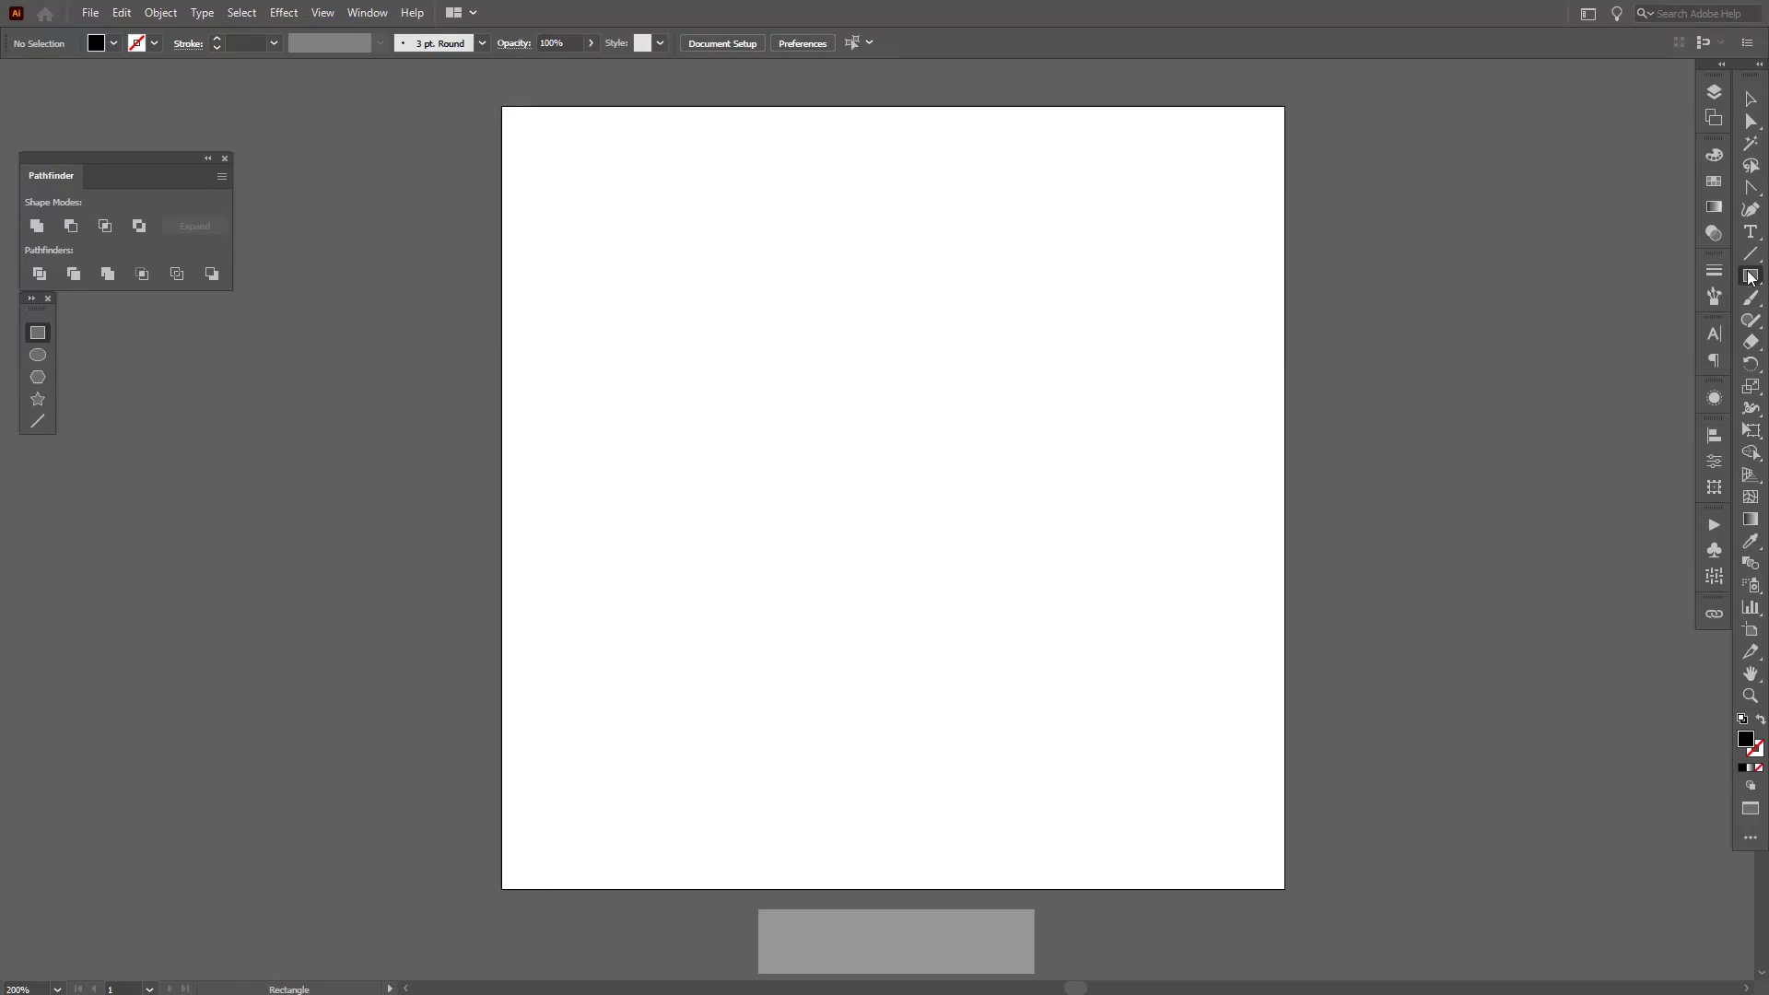
Draw a black rectangle across the artboard's upper half and move it up.
{"action": "left_click", "coordinate": [1648, 281]}
{"action": "left_click_drag", "start_coordinate": [579, 267], "coordinate": [1200, 529]}
{"action": "key", "text": "v"}
{"action": "left_click_drag", "start_coordinate": [1046, 474], "coordinate": [1050, 420]}
Draw a large circle of about 390 px from its centre over the rectangle.
{"action": "left_click", "coordinate": [1759, 278]}
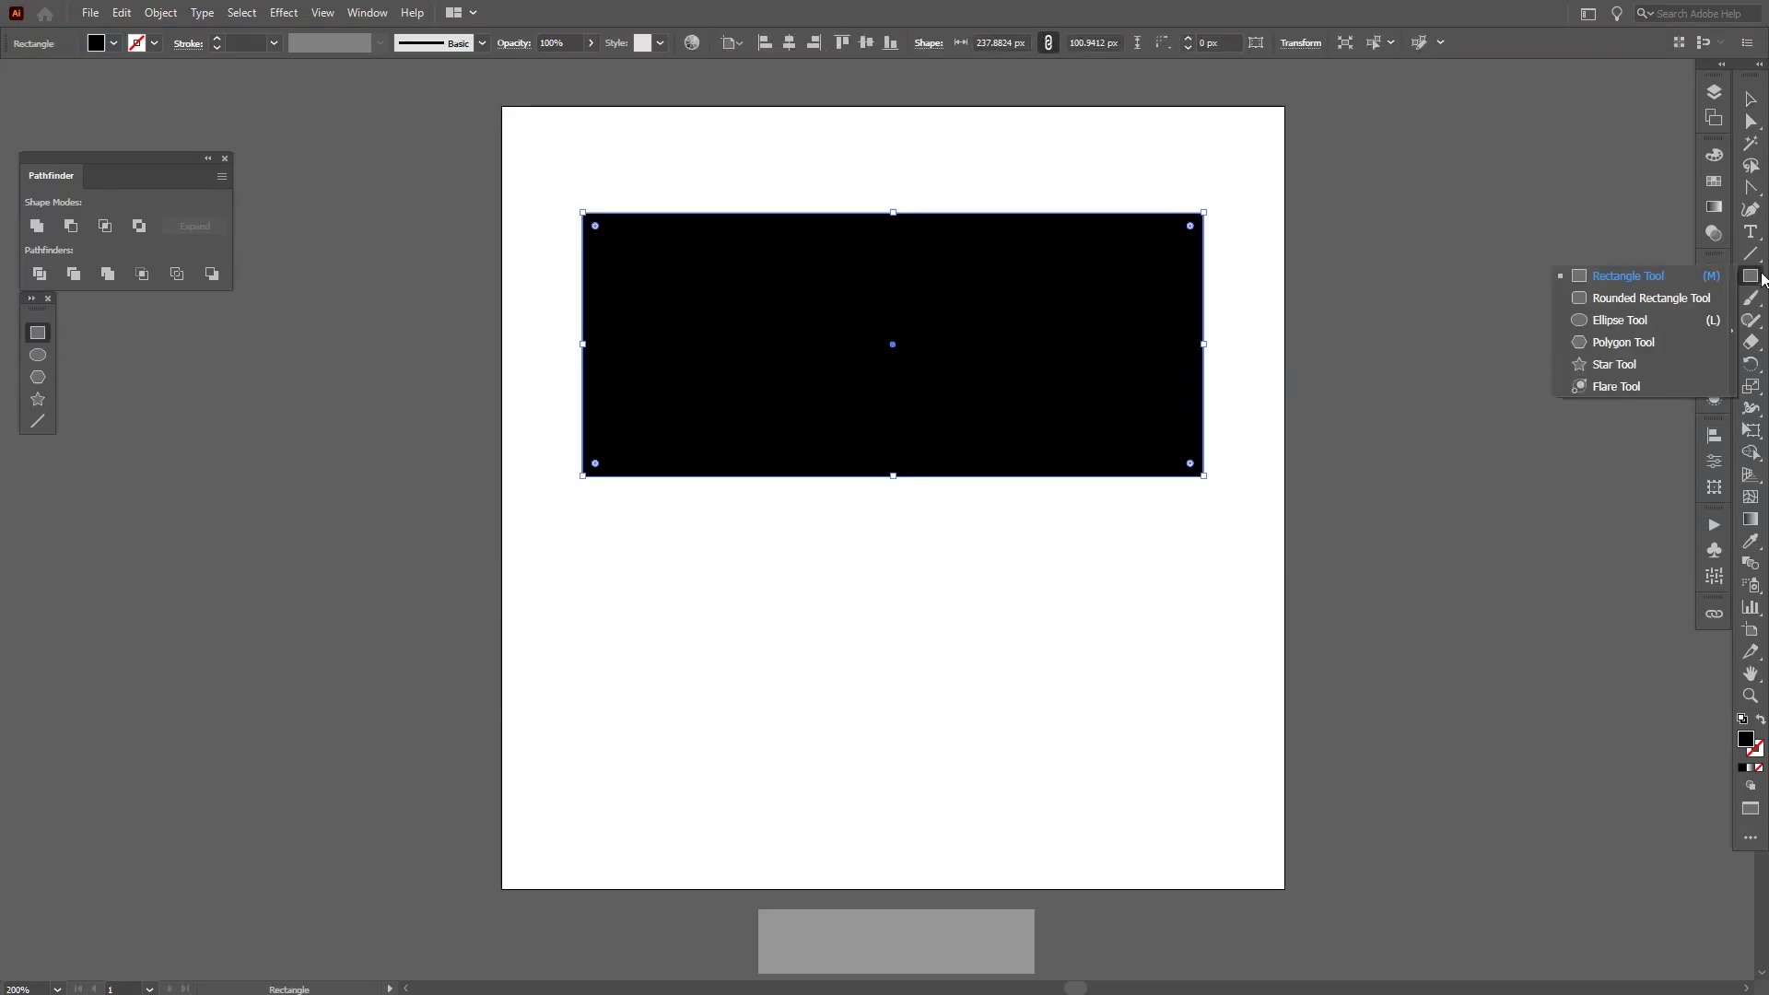
{"action": "left_click", "coordinate": [1644, 320]}
{"action": "scroll", "coordinate": [1033, 403], "scroll_direction": "down", "scroll_amount": 2}
{"action": "key", "text": "space"}
{"action": "left_click_drag", "start_coordinate": [1033, 402], "coordinate": [1024, 360]}
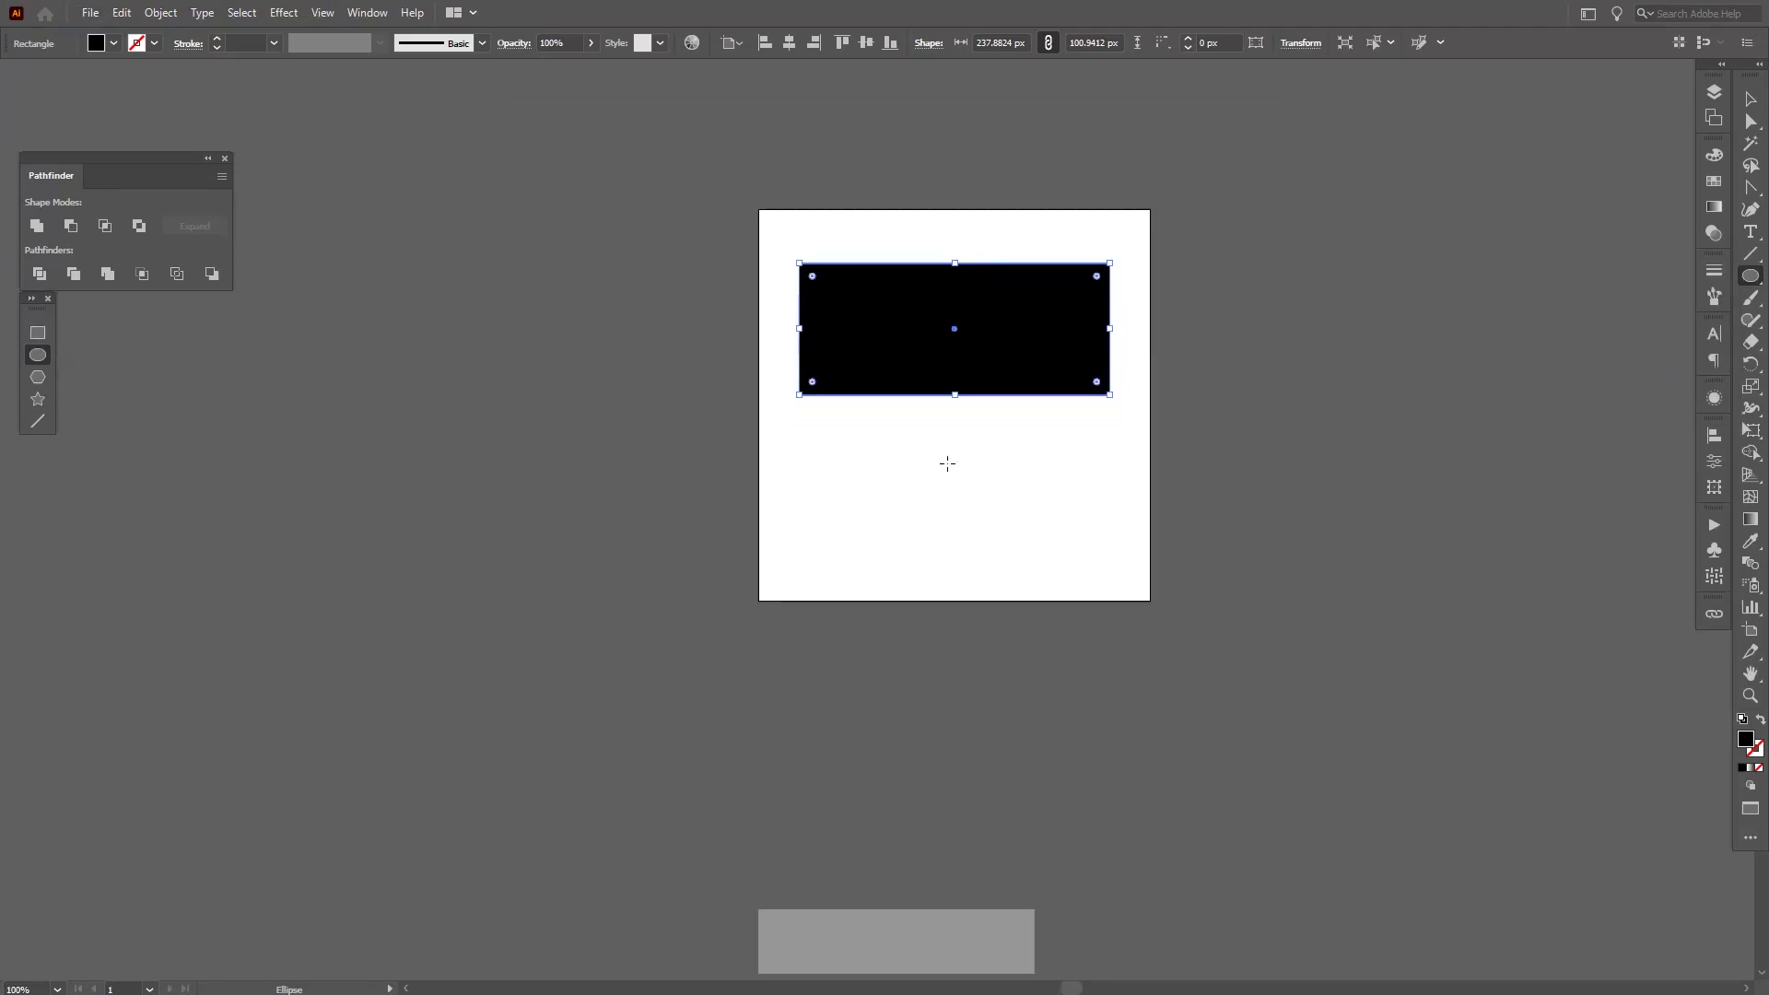
{"action": "left_click_drag", "start_coordinate": [956, 460], "coordinate": [1208, 713]}
Fill the circle white, move it straight down and shrink it to about 329 px.
{"action": "key", "text": "i"}
{"action": "left_click", "coordinate": [1115, 228]}
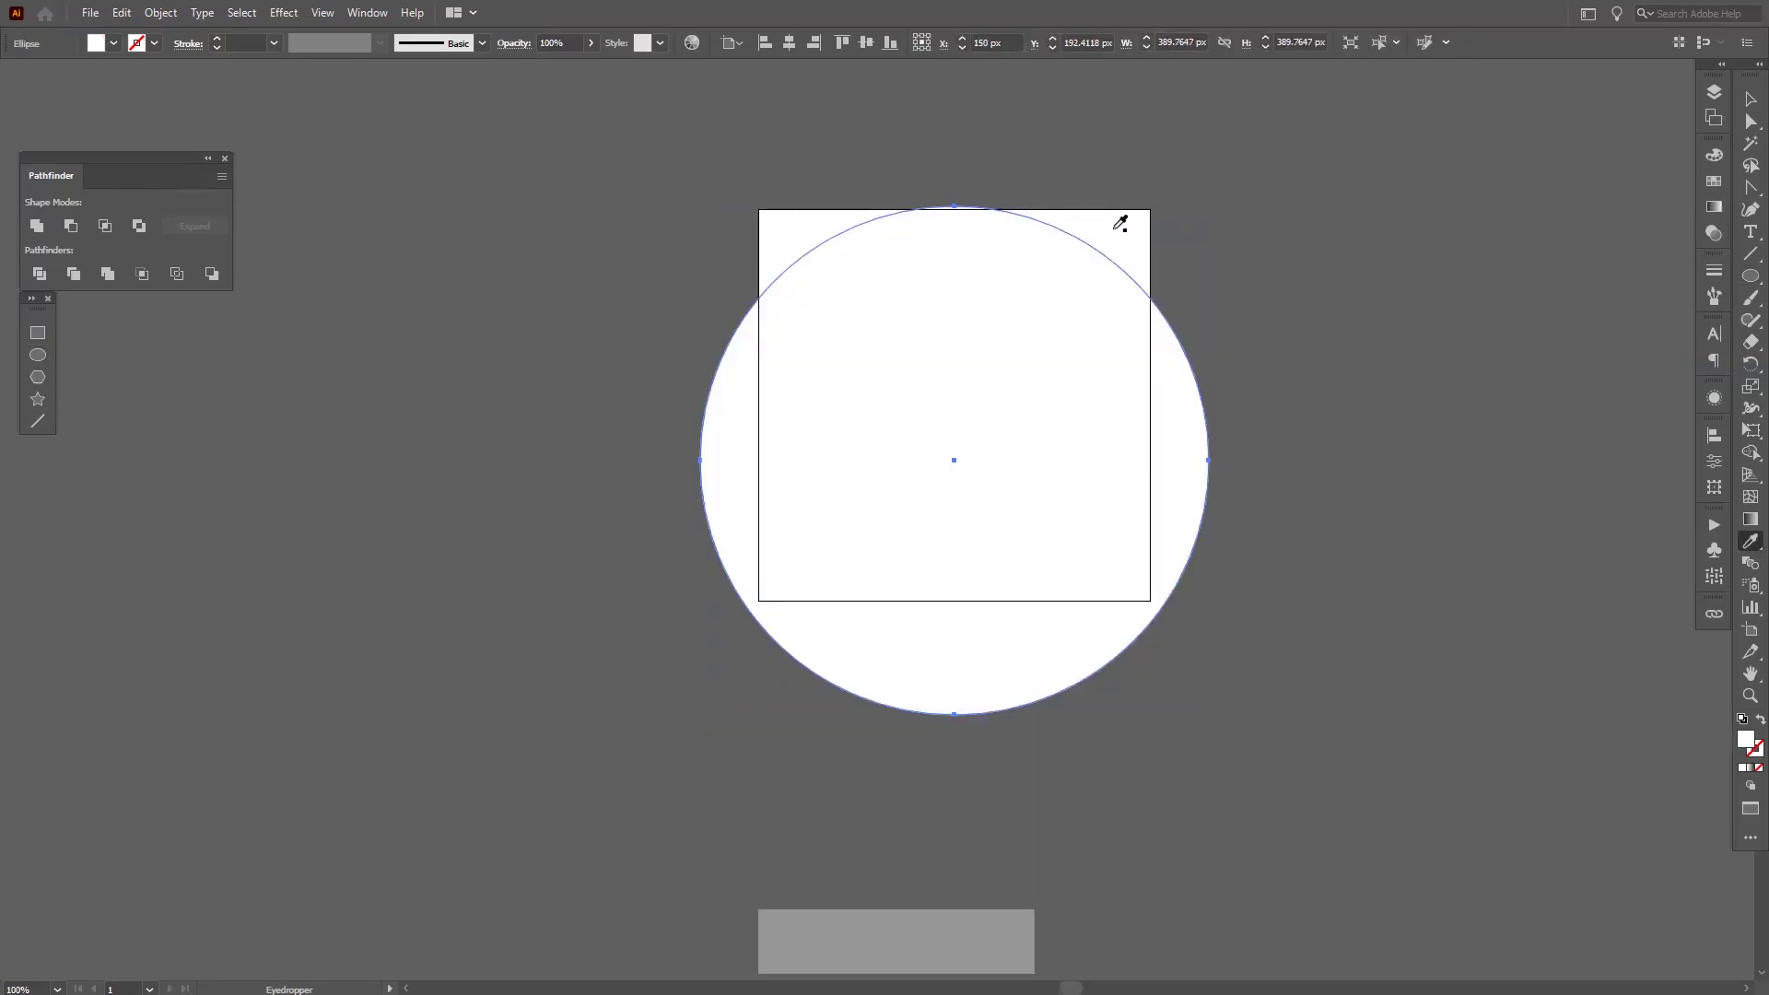
{"action": "key", "text": "v"}
{"action": "left_click", "coordinate": [1202, 265]}
{"action": "left_click", "coordinate": [1041, 256]}
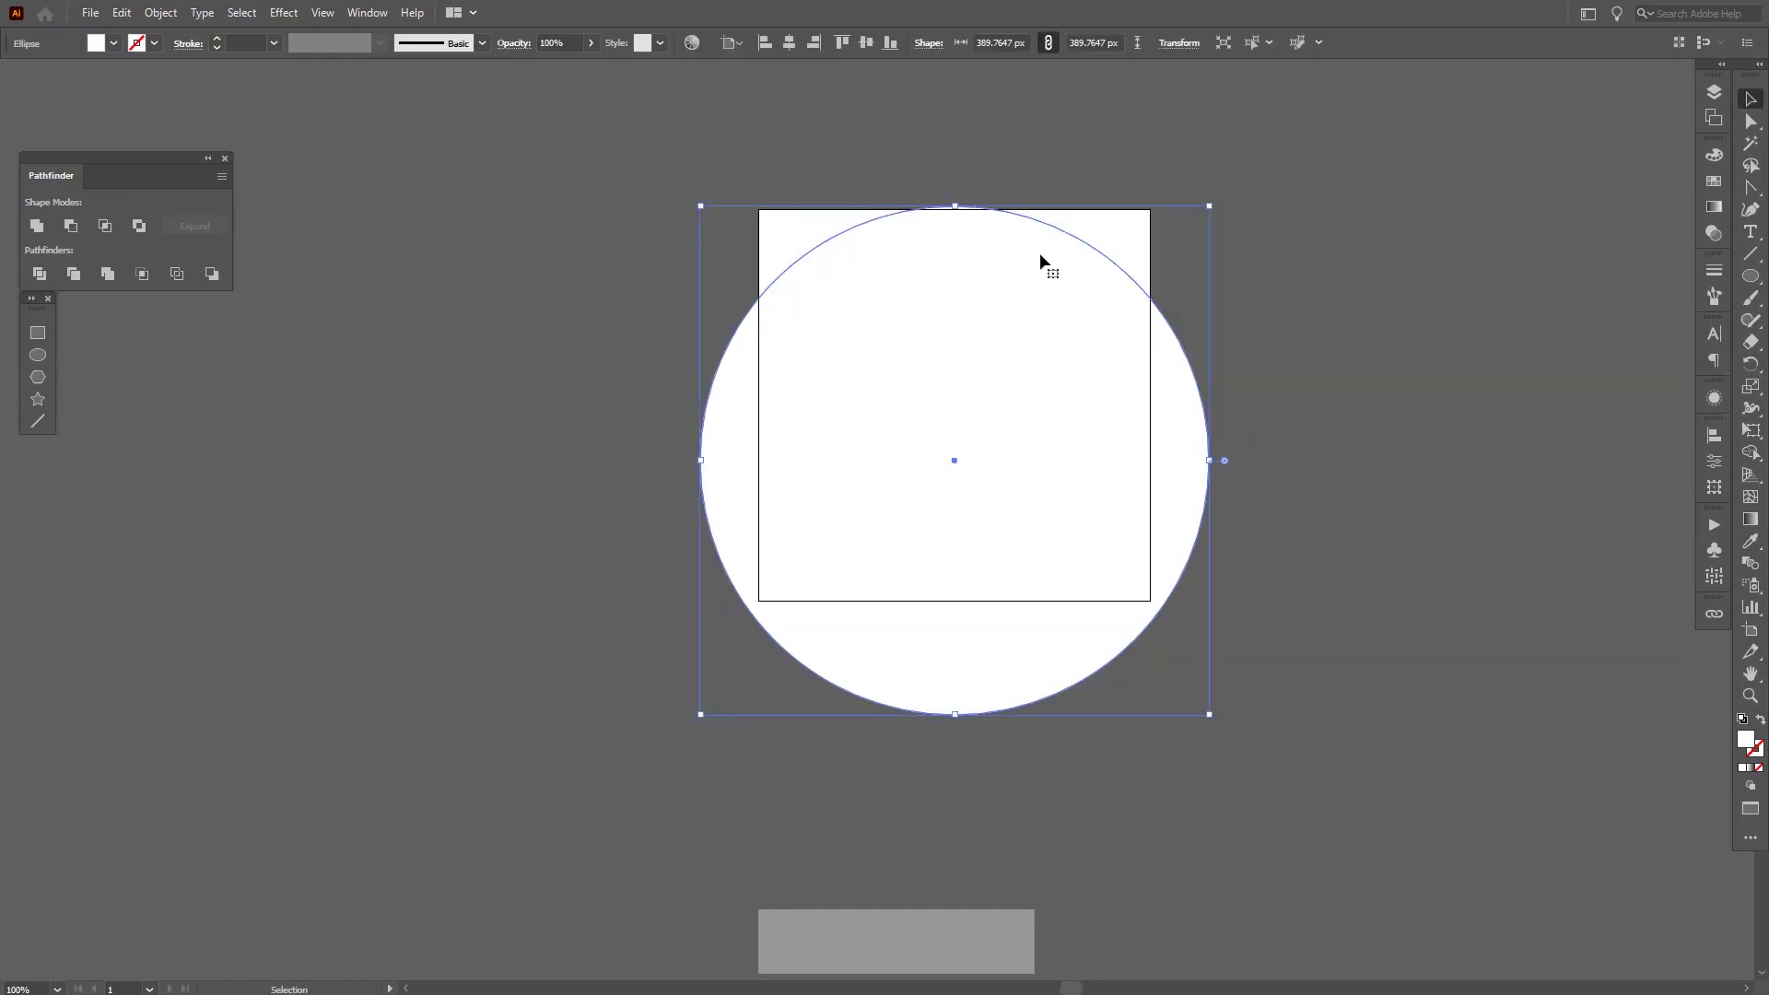
{"action": "left_click_drag", "start_coordinate": [1040, 255], "coordinate": [1058, 467]}
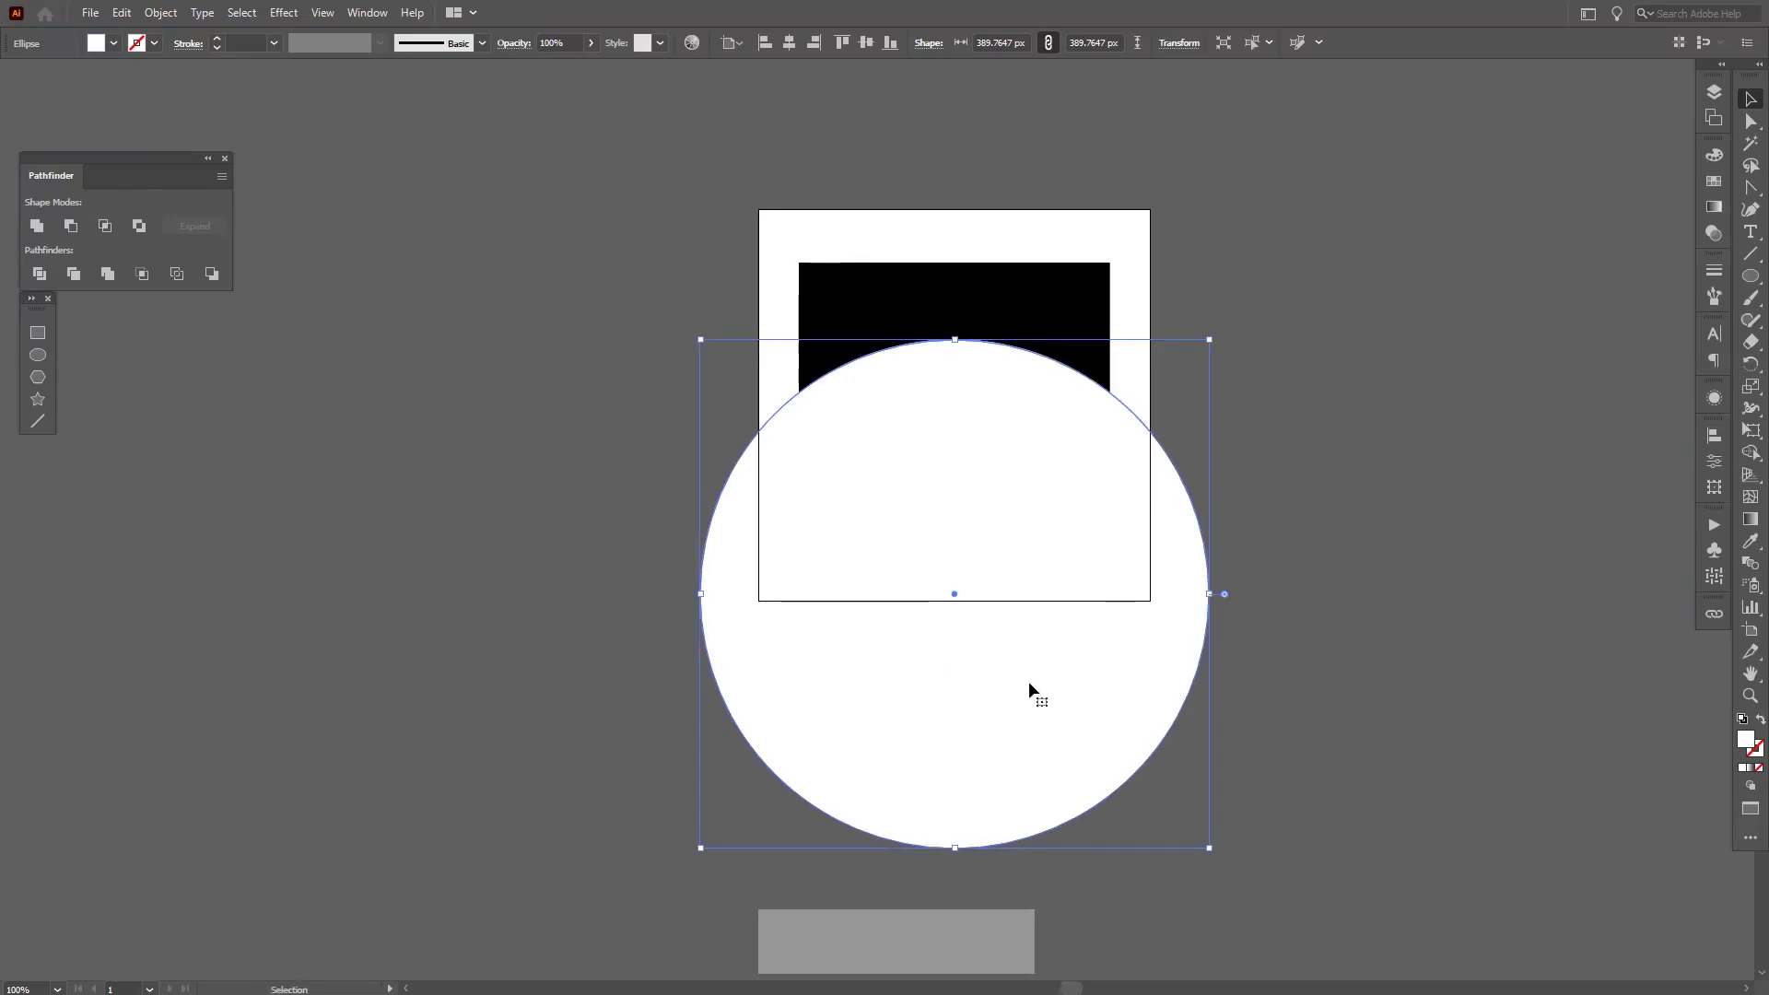
{"action": "left_click_drag", "start_coordinate": [955, 848], "coordinate": [955, 768]}
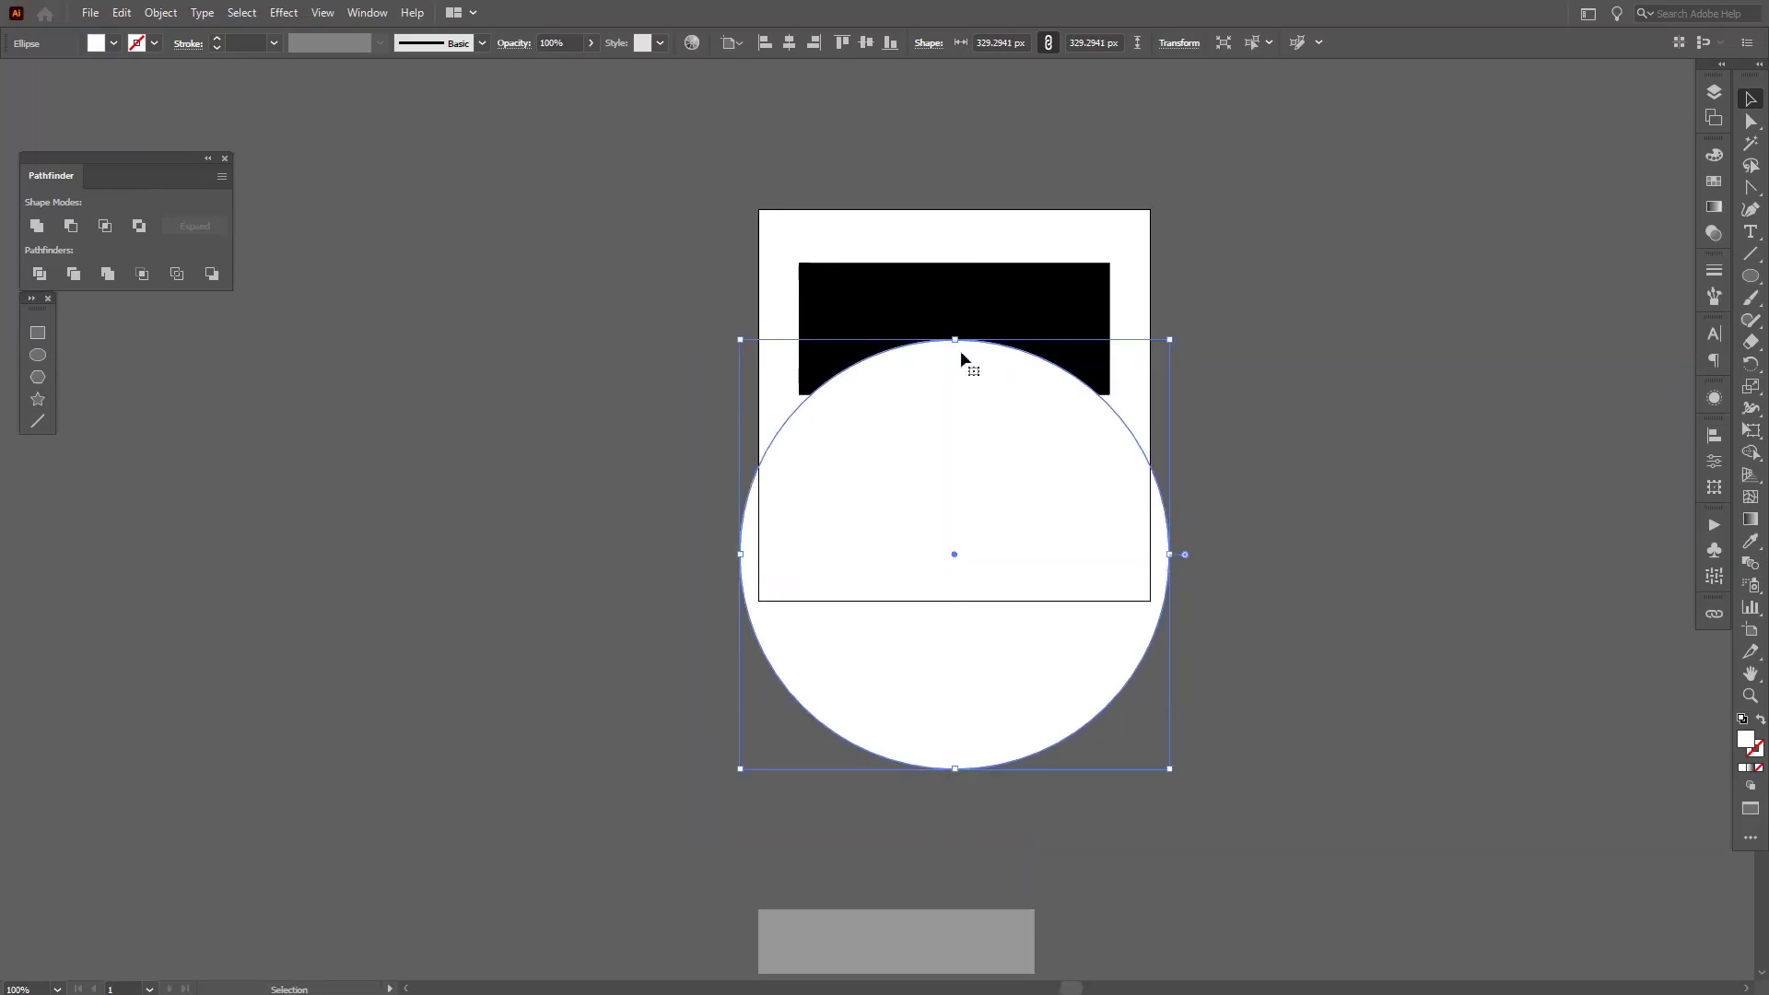
{"action": "scroll", "coordinate": [961, 356], "scroll_direction": "up", "scroll_amount": 1}
{"action": "left_click_drag", "start_coordinate": [1004, 428], "coordinate": [1008, 412]}
Stretch the rectangle taller, then subtract the circle from it with Minus Front.
{"action": "scroll", "coordinate": [995, 217], "scroll_direction": "up", "scroll_amount": 1}
{"action": "key", "text": "a"}
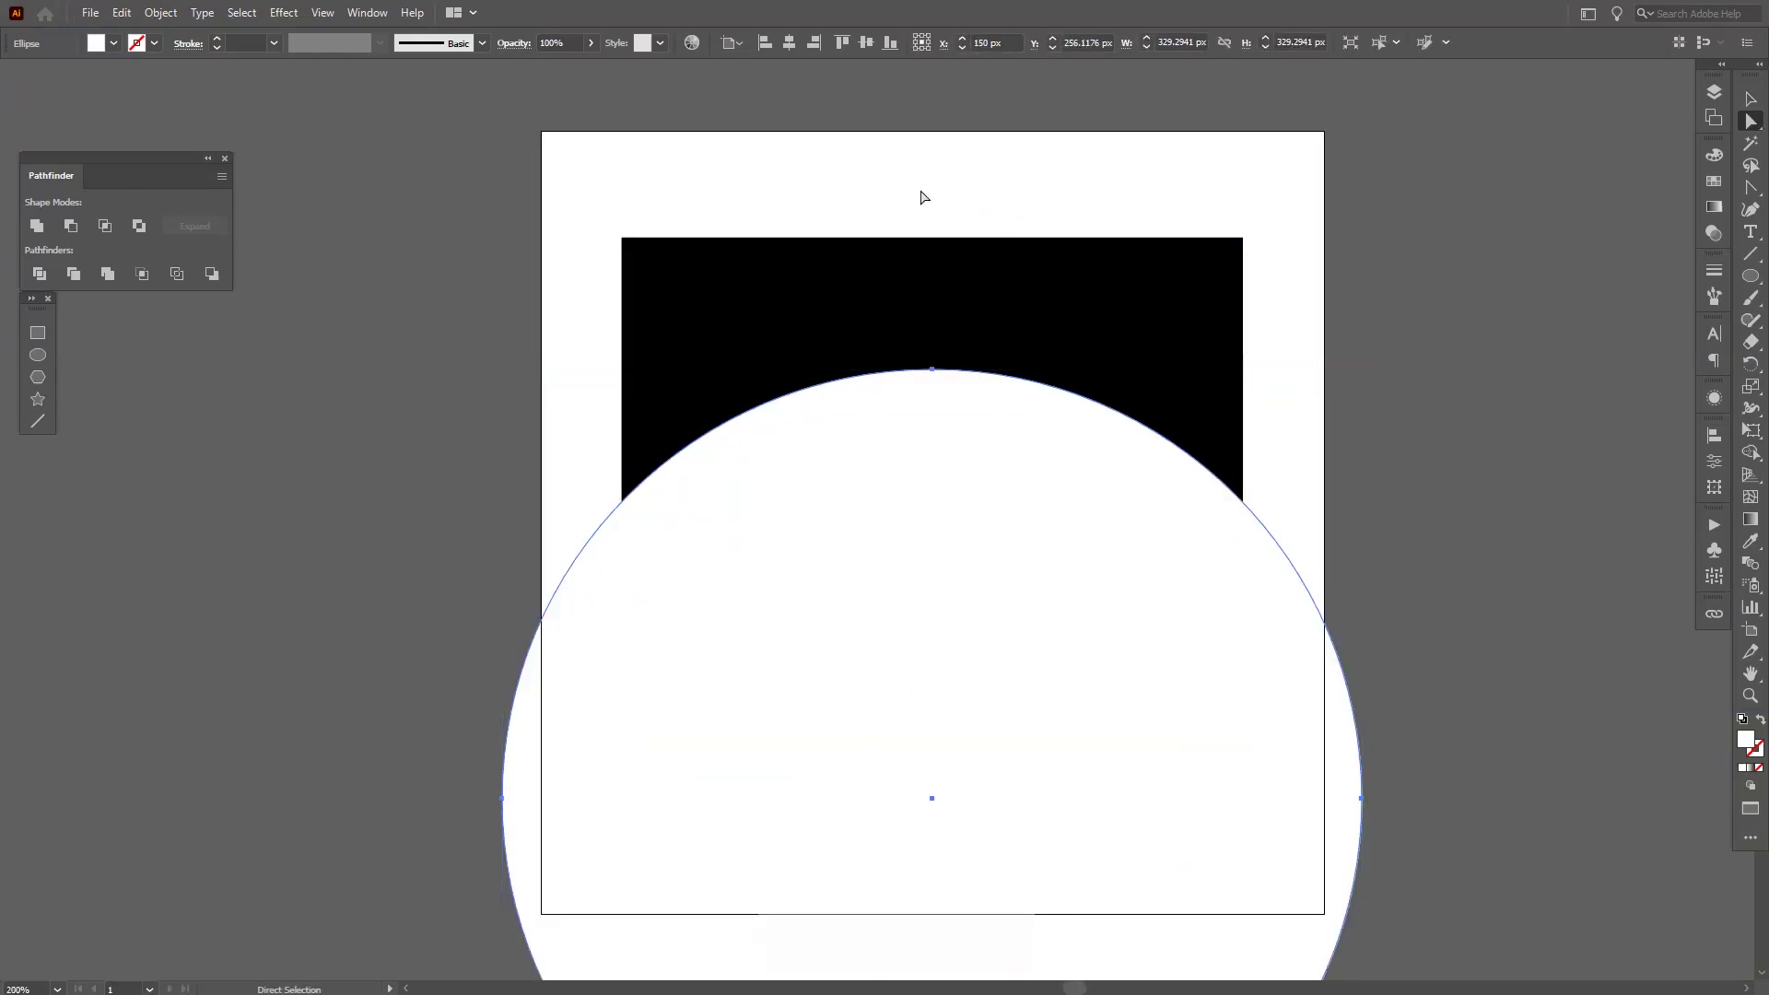
{"action": "key", "text": "v"}
{"action": "left_click", "coordinate": [941, 242]}
{"action": "left_click_drag", "start_coordinate": [933, 238], "coordinate": [939, 208]}
{"action": "left_click_drag", "start_coordinate": [1364, 336], "coordinate": [482, 590]}
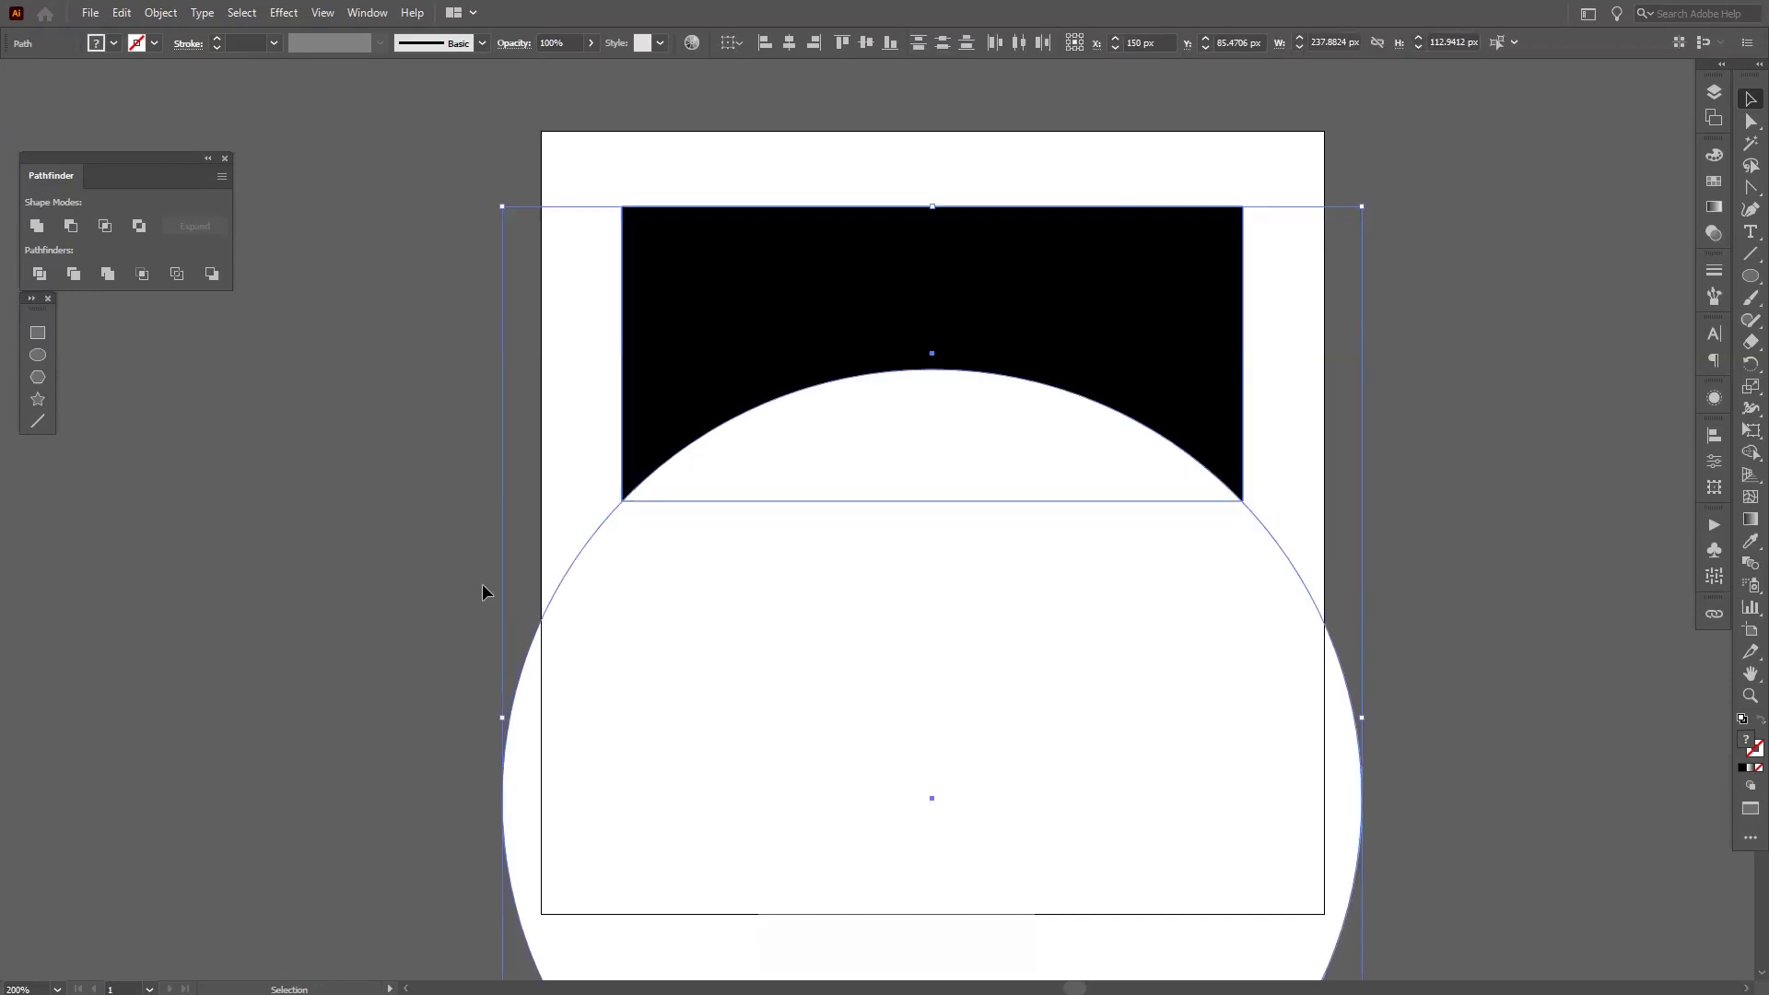
{"action": "left_click", "coordinate": [71, 226]}
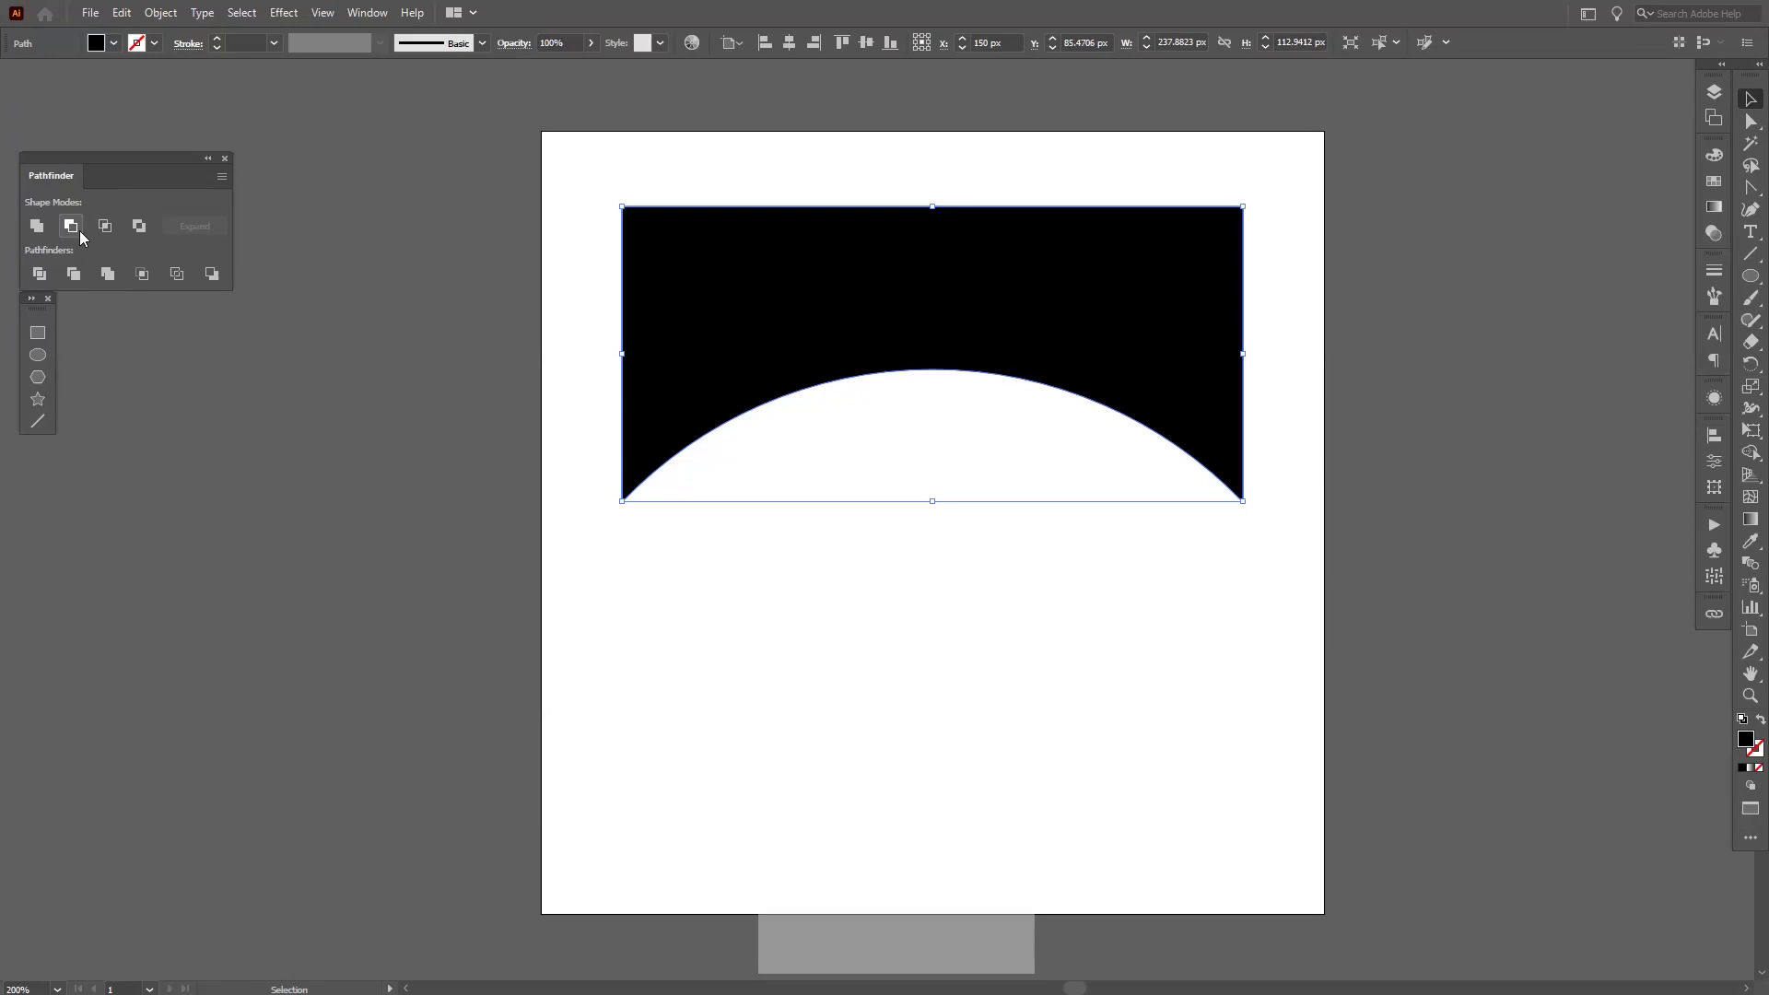
{"action": "left_click", "coordinate": [366, 11]}
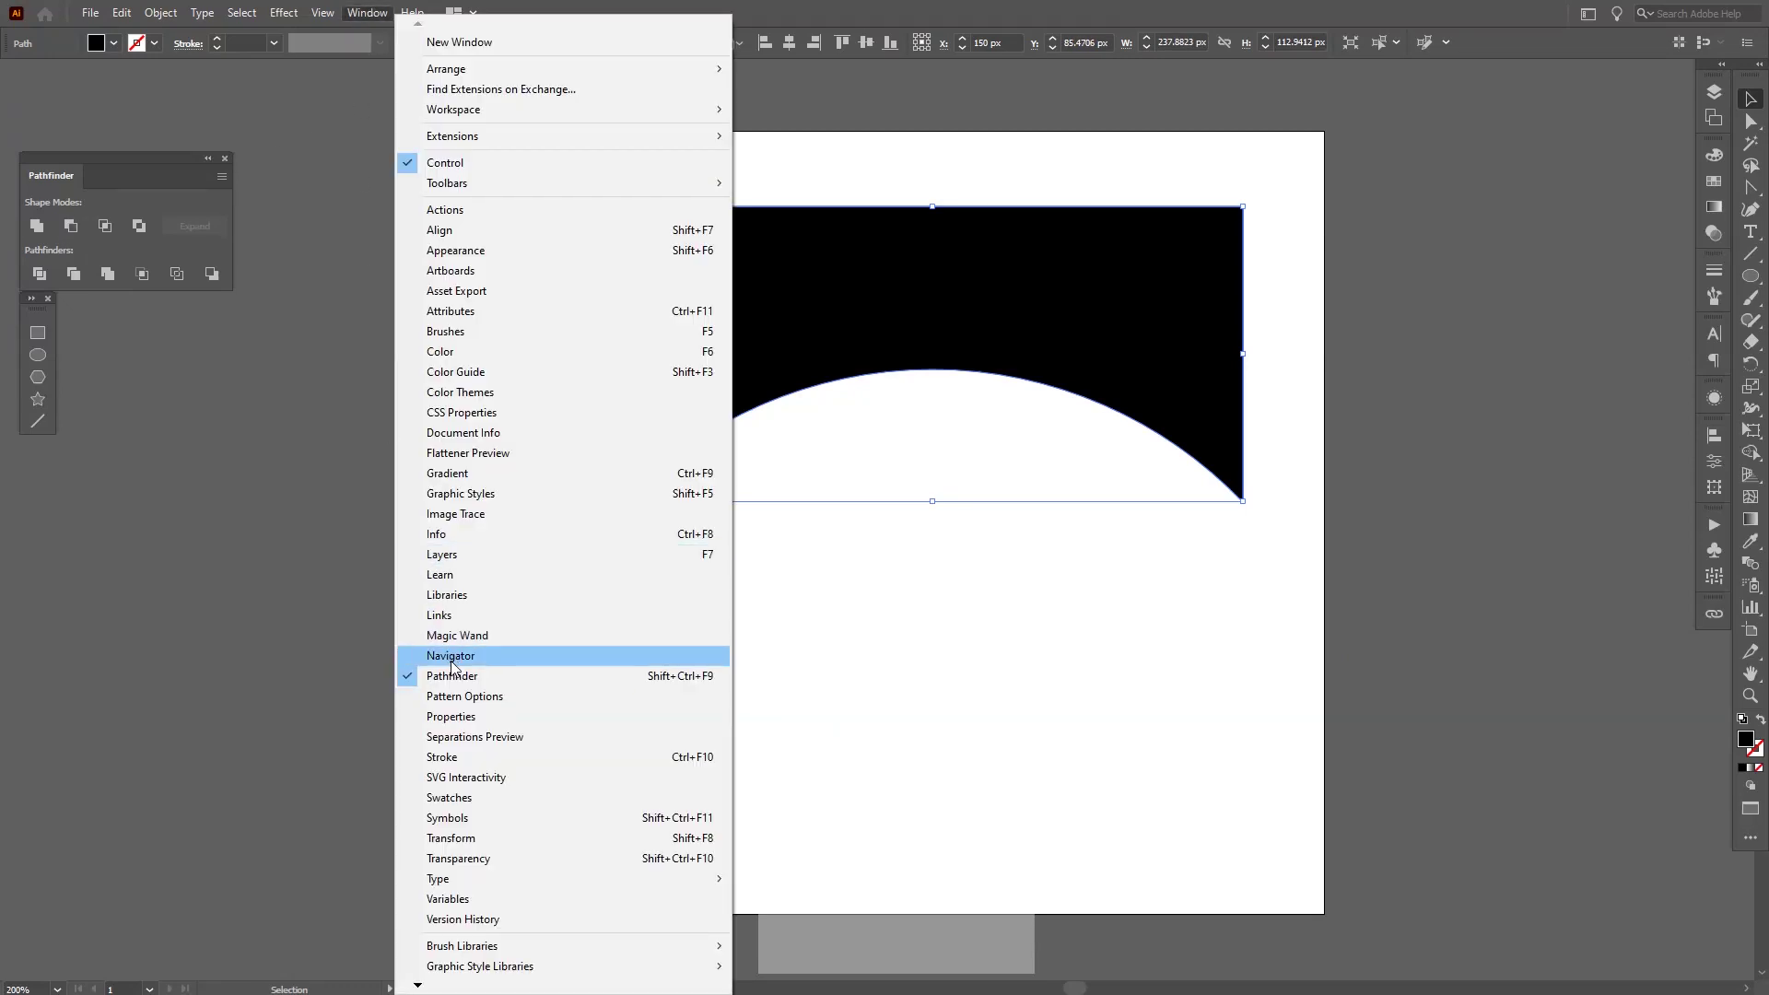
Type PANTER below the arch and scale it up to span the shape's width.
{"action": "key", "text": "Escape"}
{"action": "left_click", "coordinate": [1065, 632]}
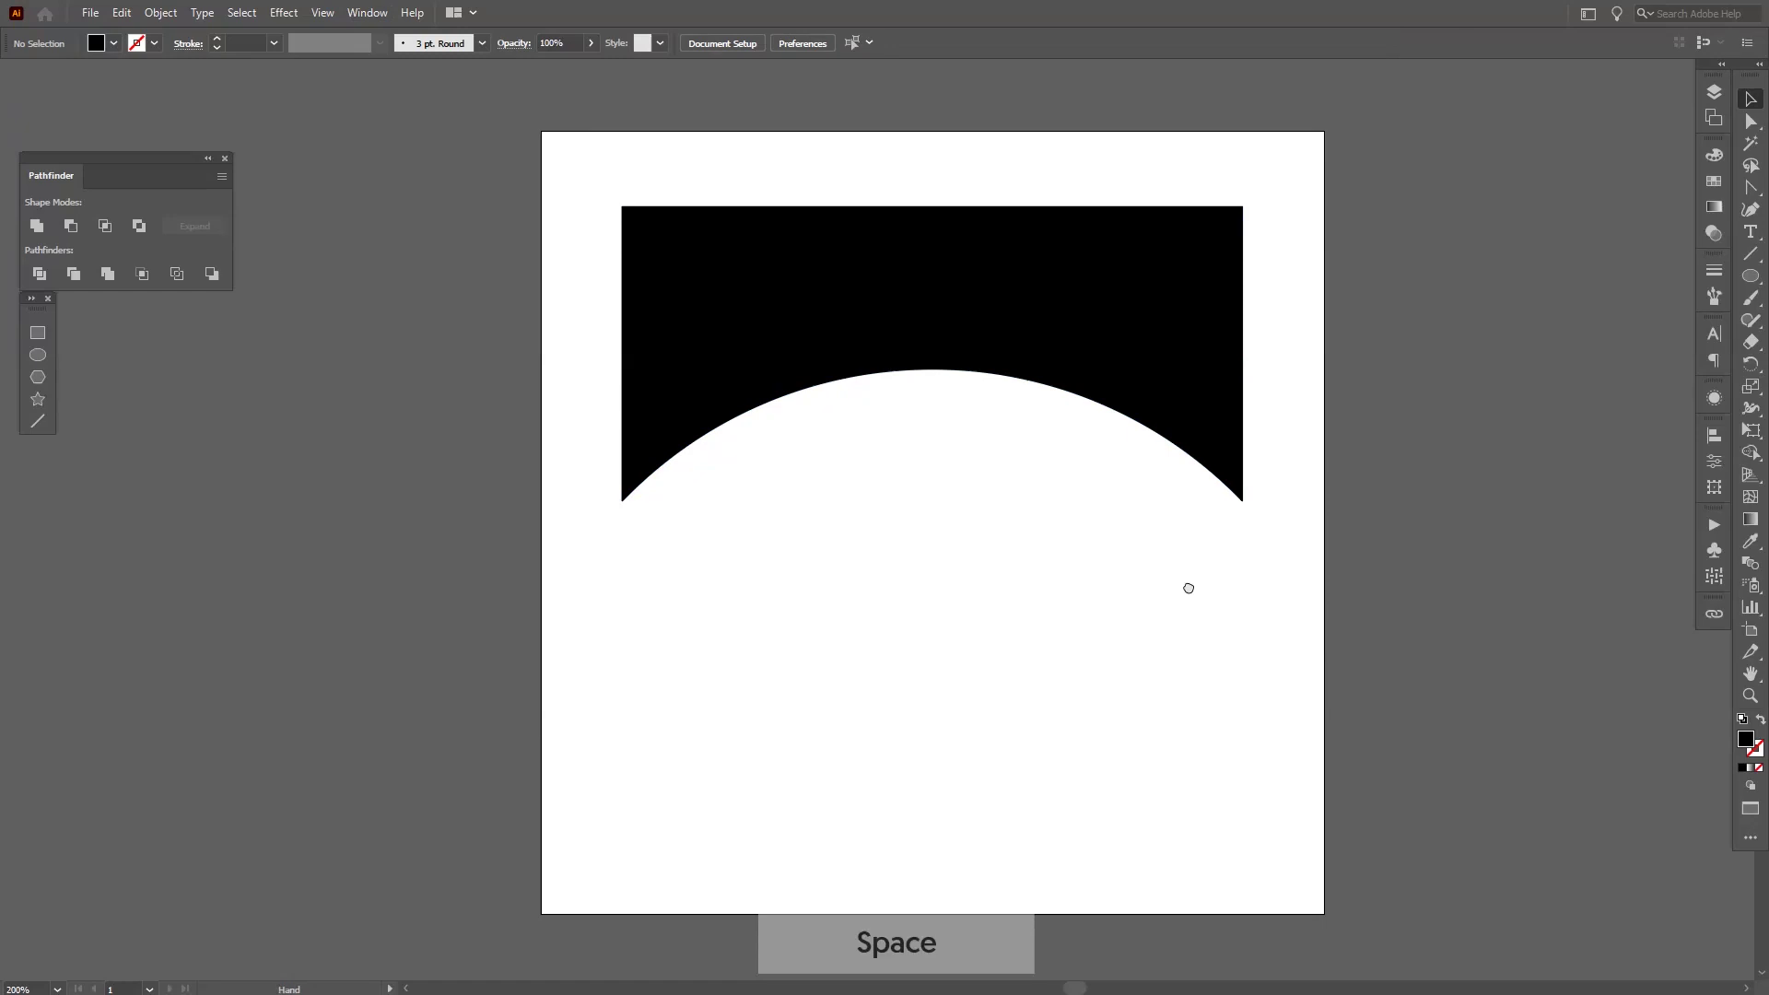
{"action": "scroll", "coordinate": [1177, 567], "scroll_direction": "down", "scroll_amount": 1}
{"action": "scroll", "coordinate": [1177, 567], "scroll_direction": "up", "scroll_amount": 1}
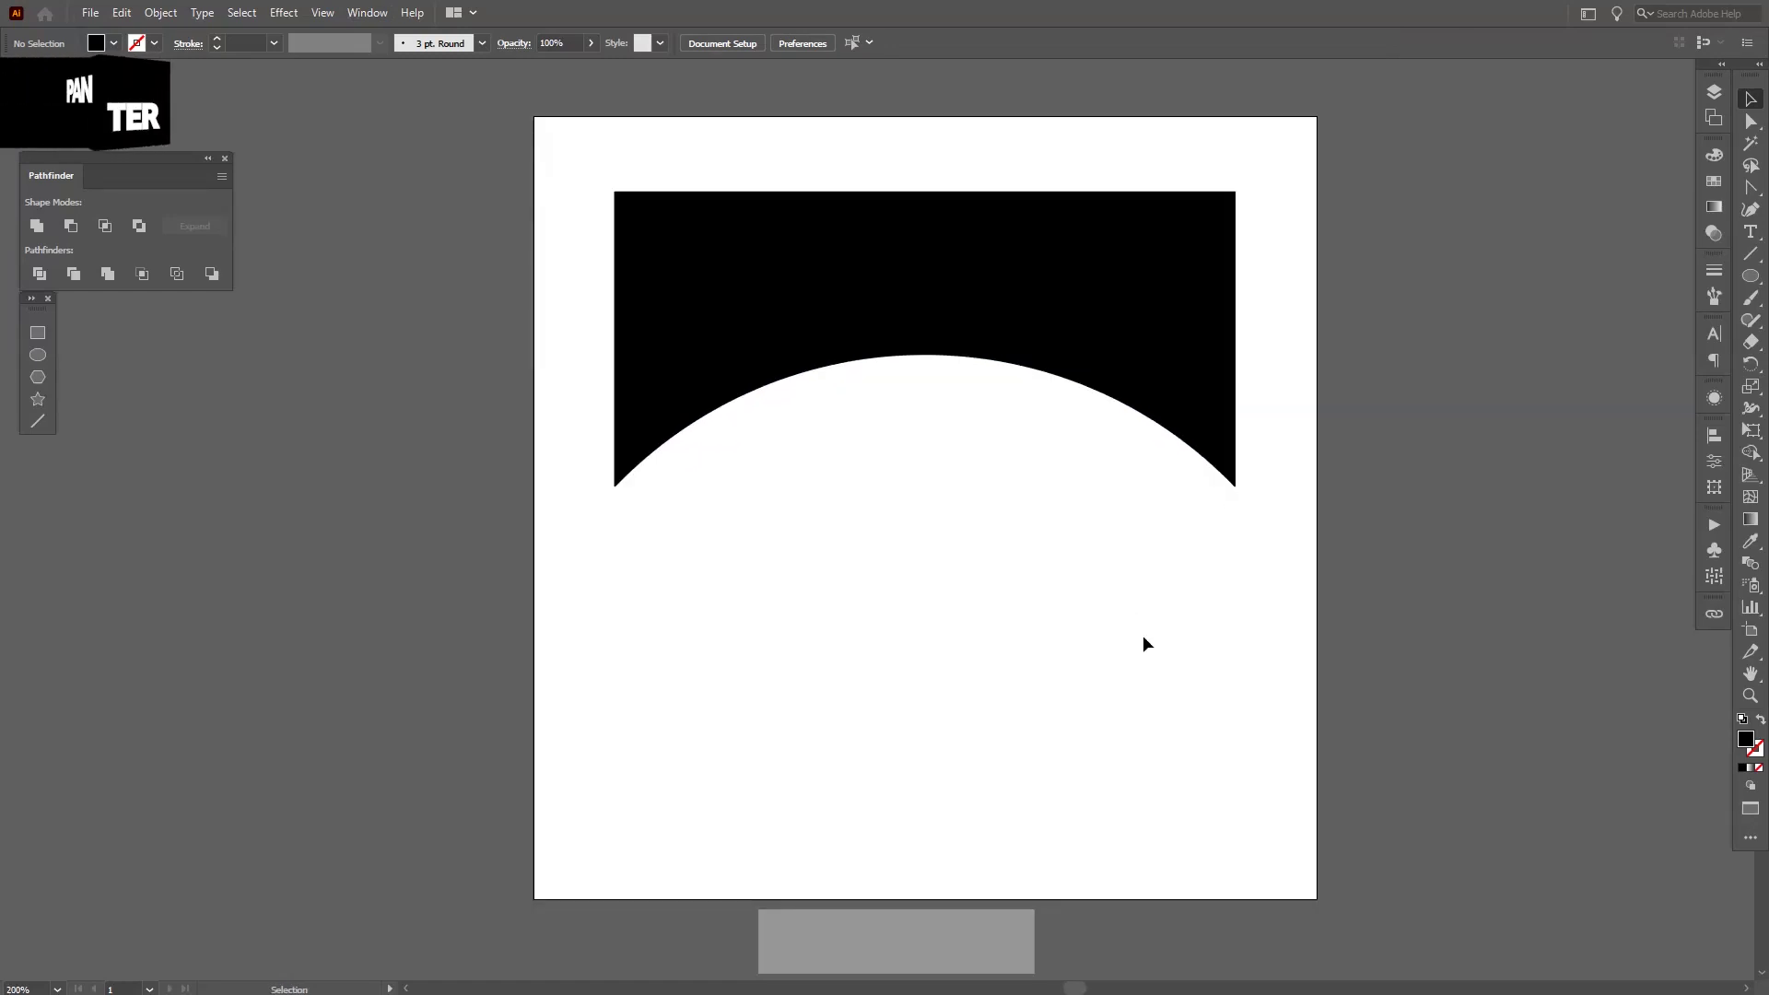
{"action": "key", "text": "t"}
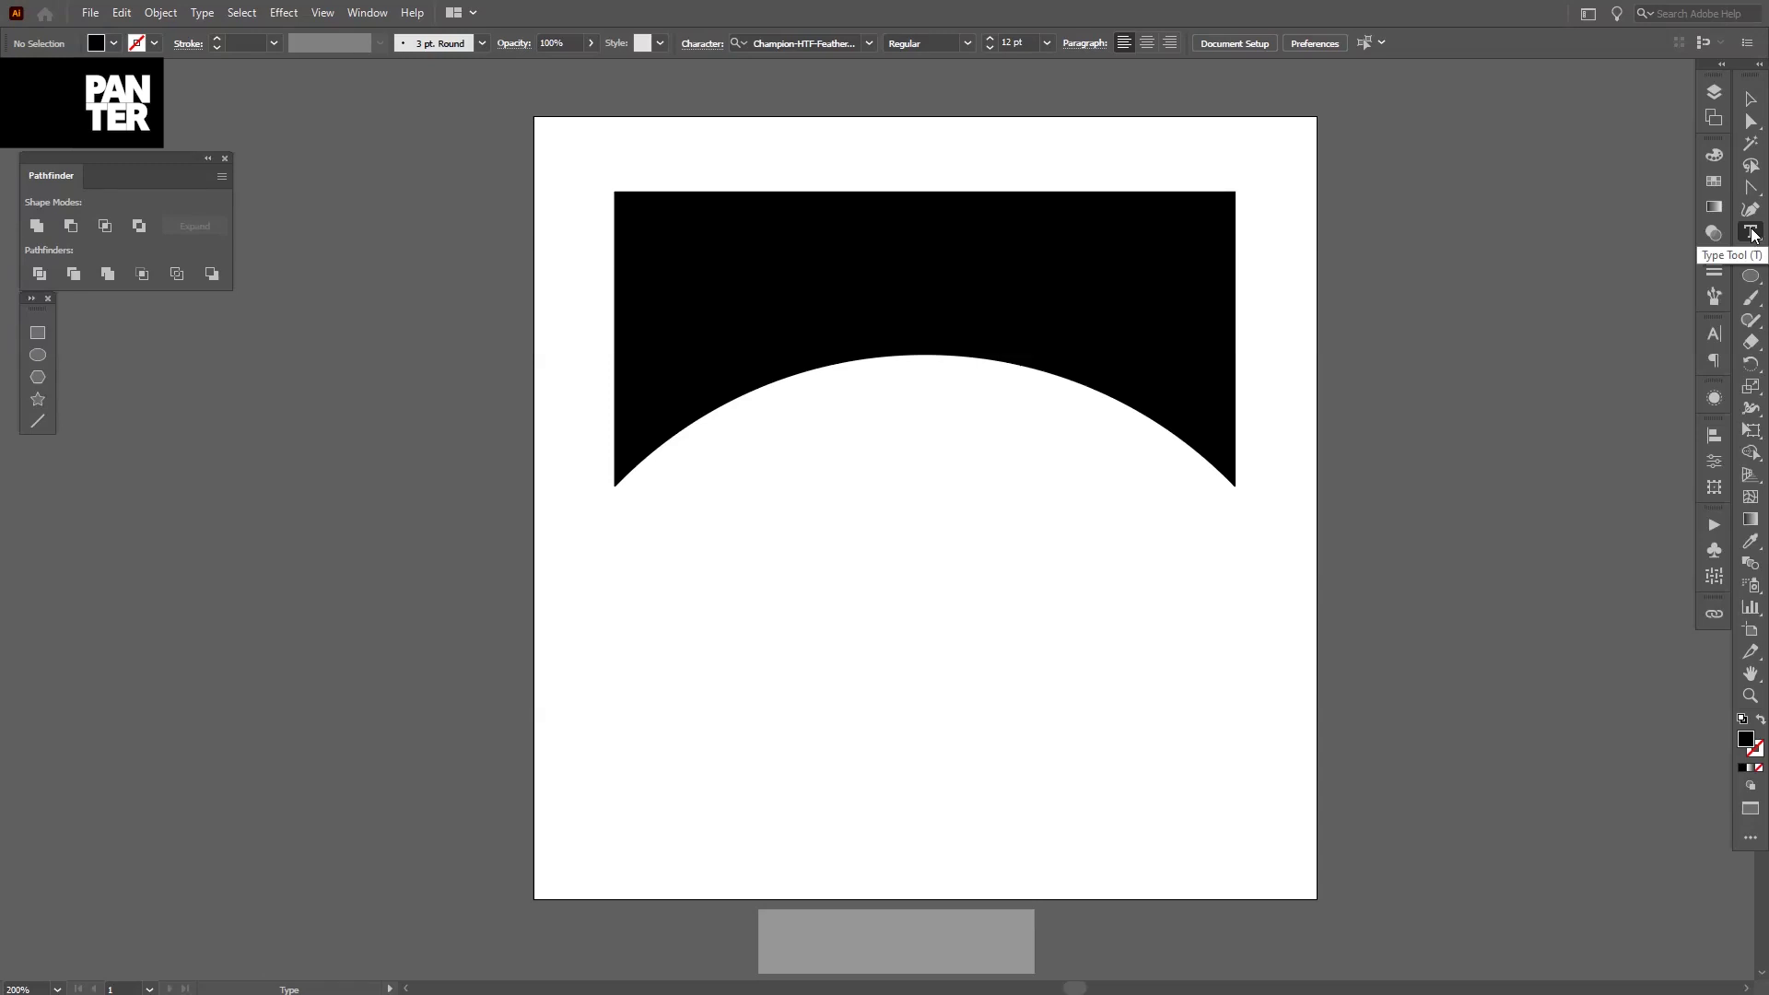
{"action": "left_click", "coordinate": [875, 610]}
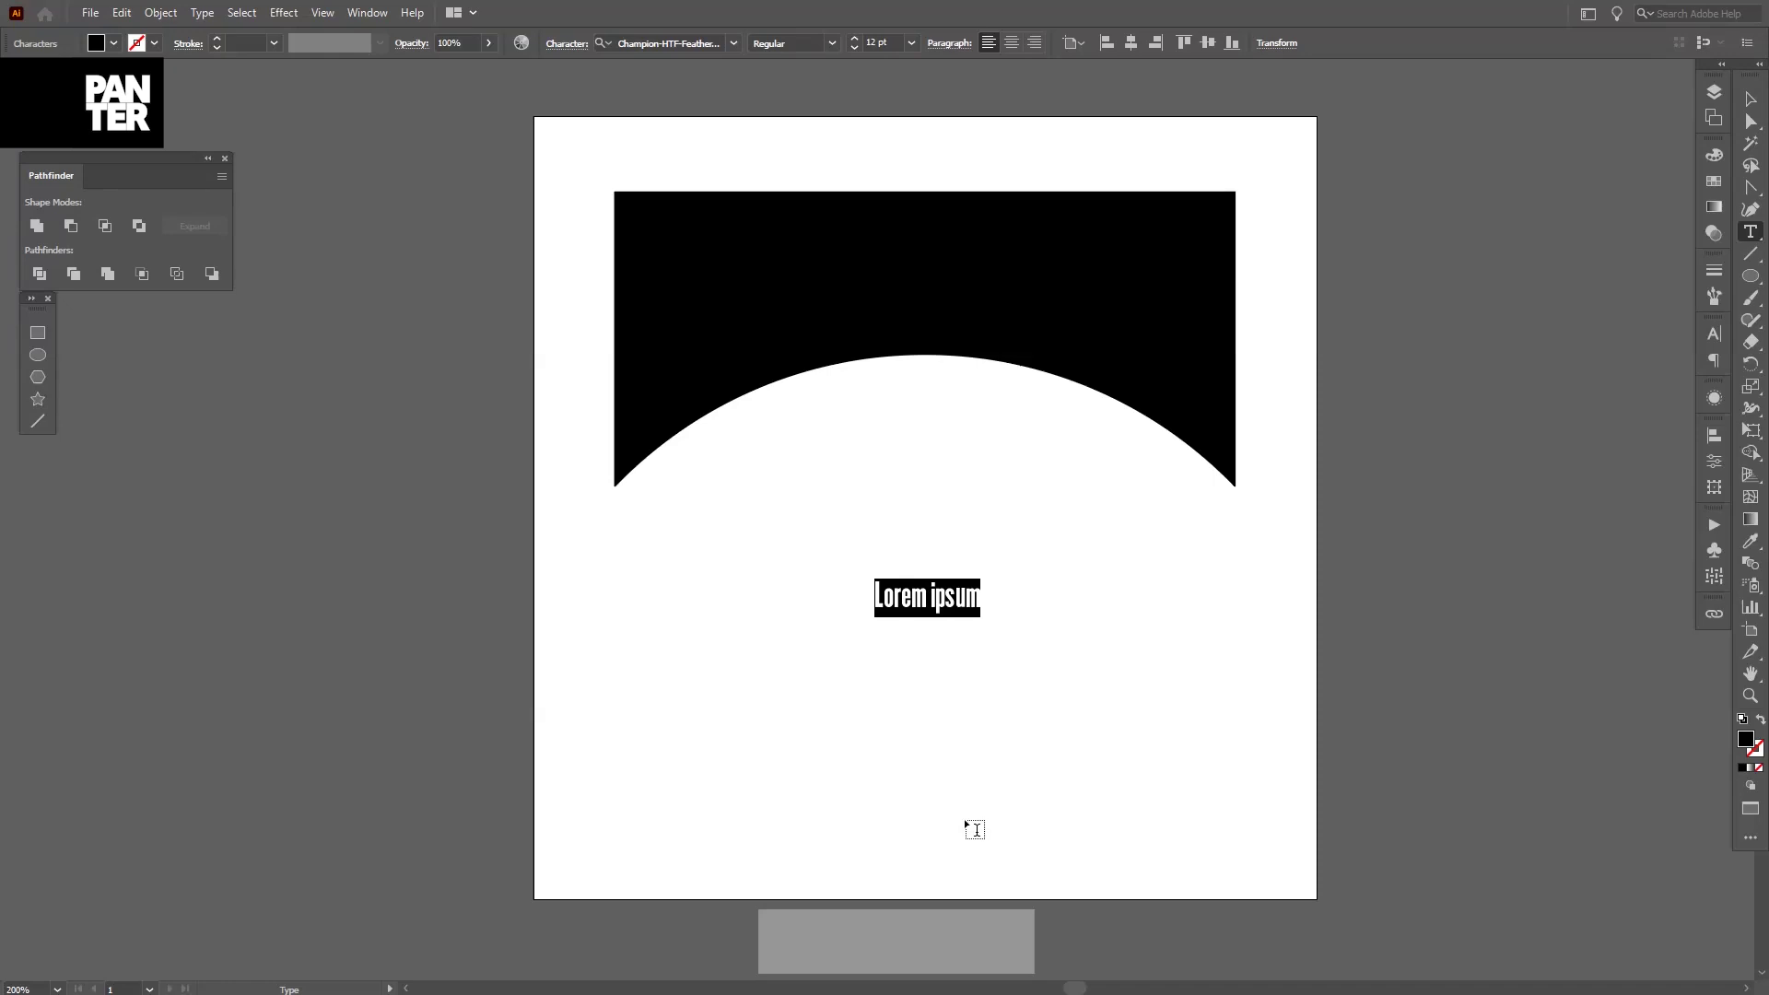
{"action": "type", "text": "PANTER"}
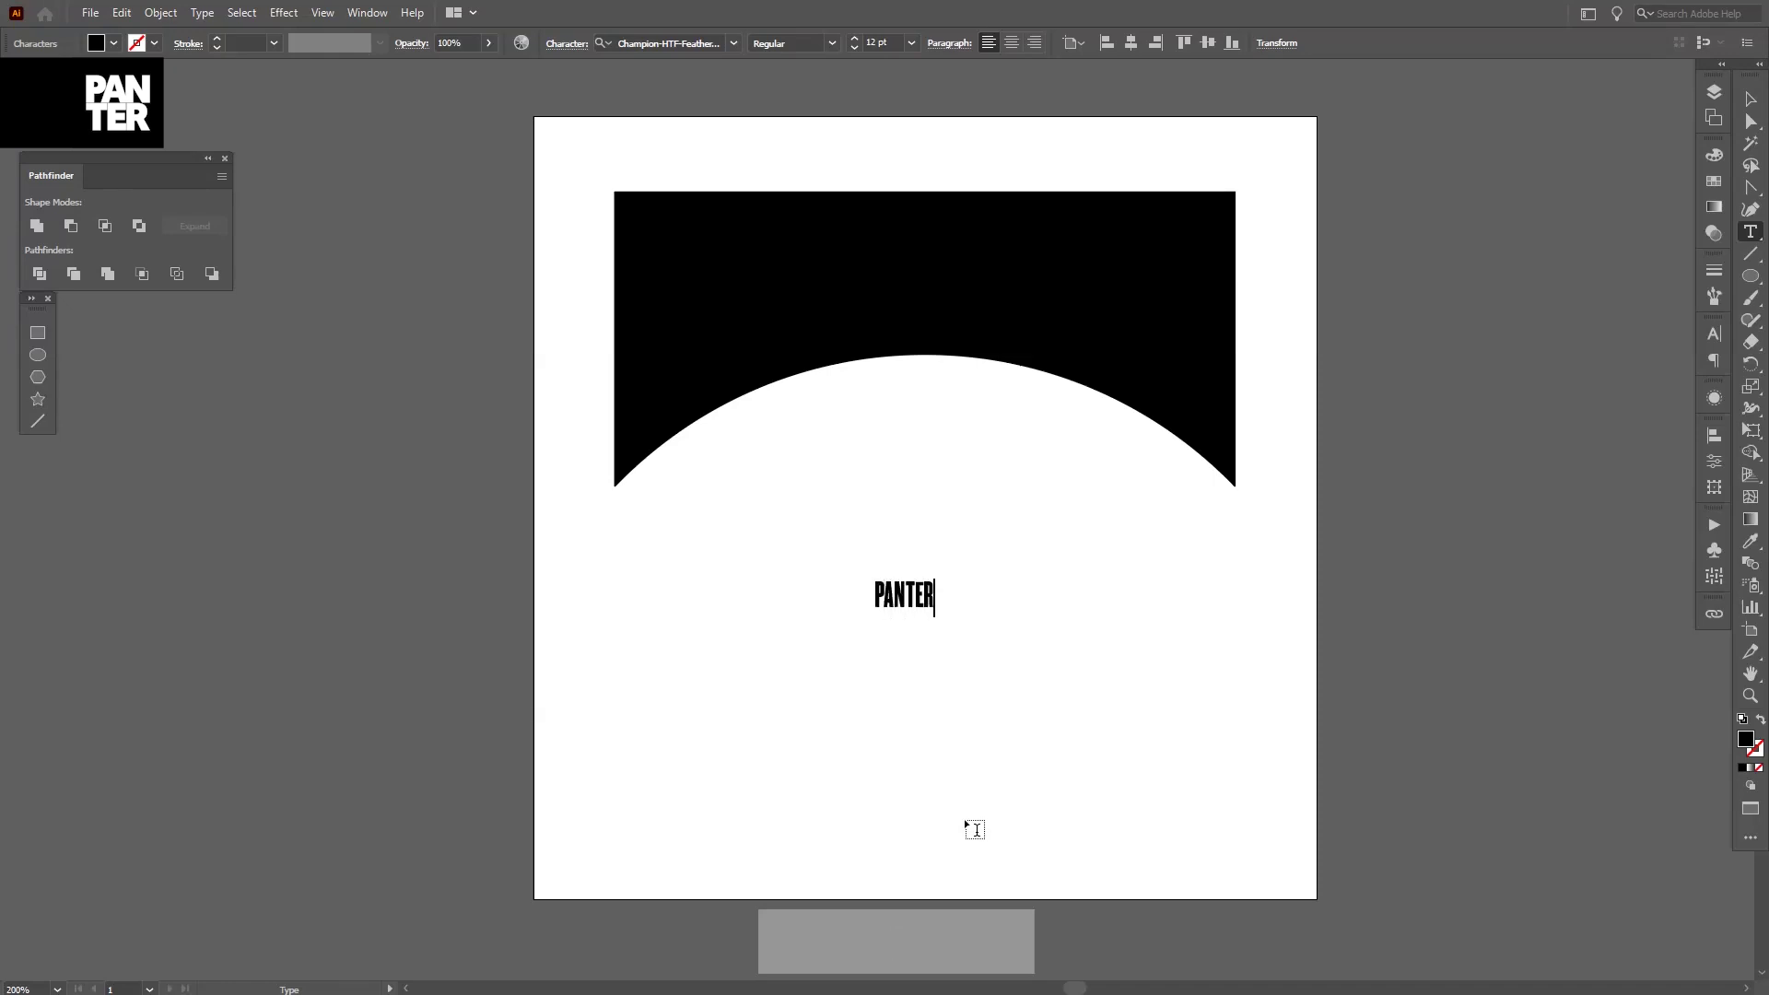
{"action": "left_click", "coordinate": [1750, 99]}
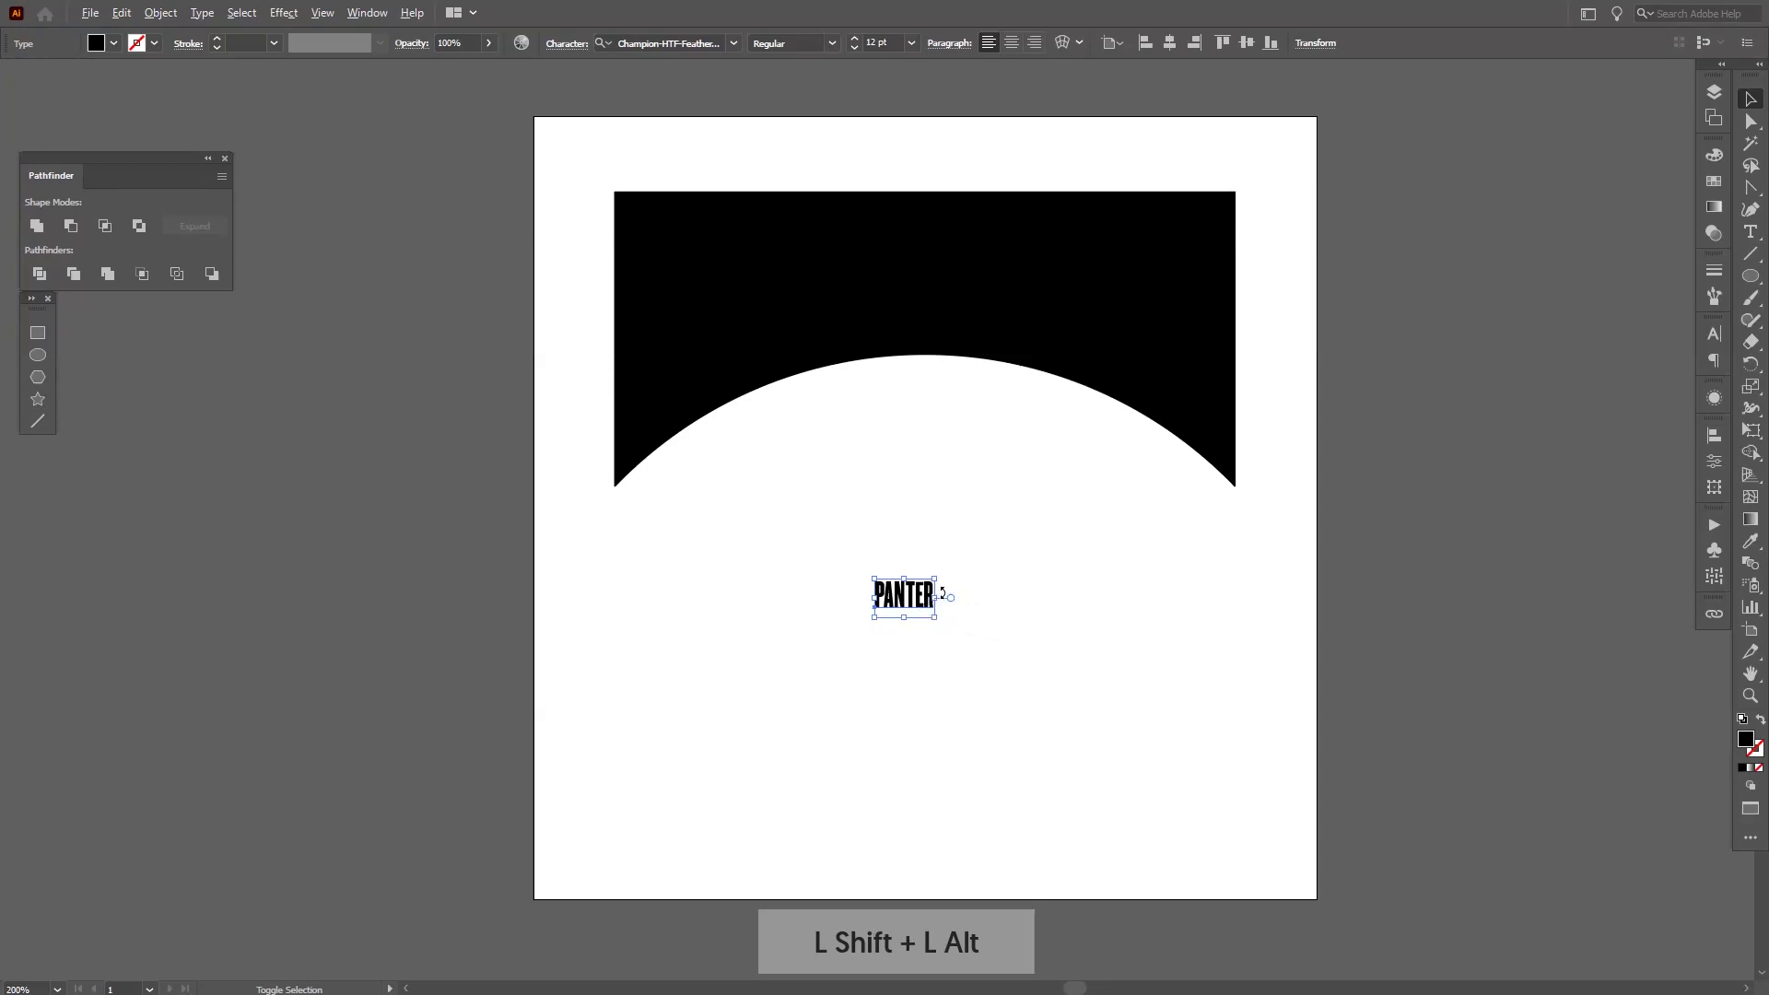
{"action": "left_click_drag", "start_coordinate": [935, 598], "coordinate": [1080, 604]}
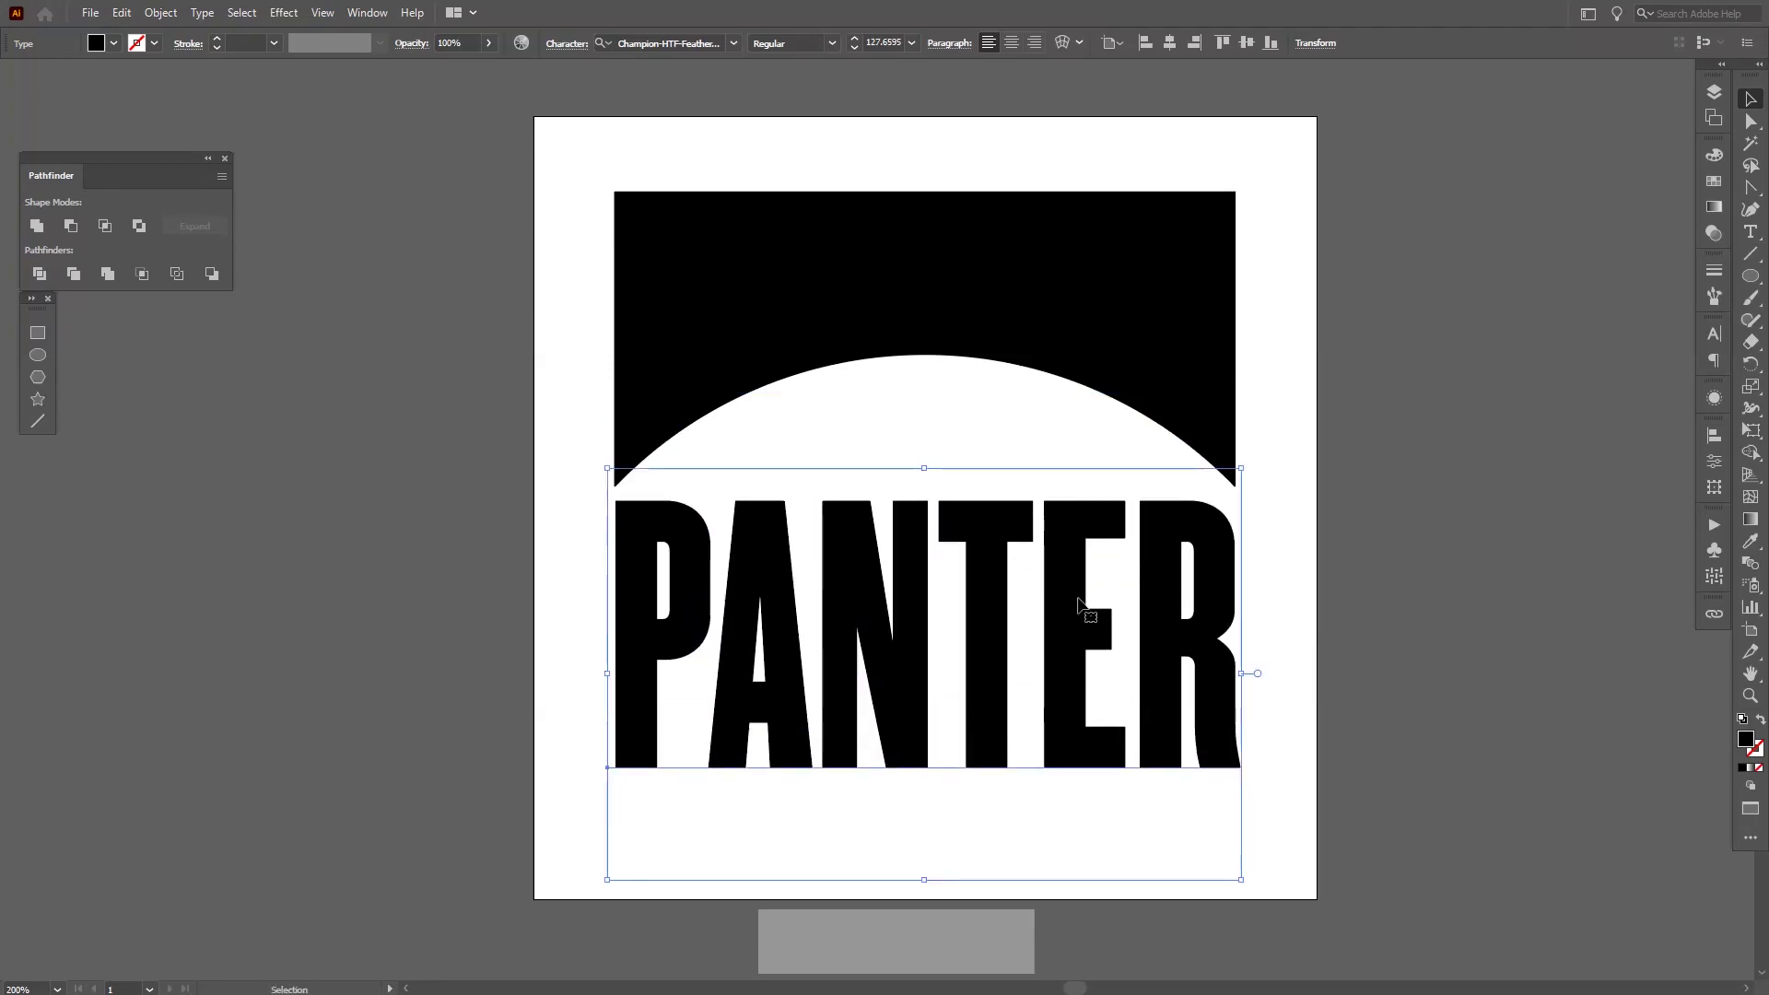
Expand the PANTER text into outlines with Object > Expand.
{"action": "left_click", "coordinate": [175, 16]}
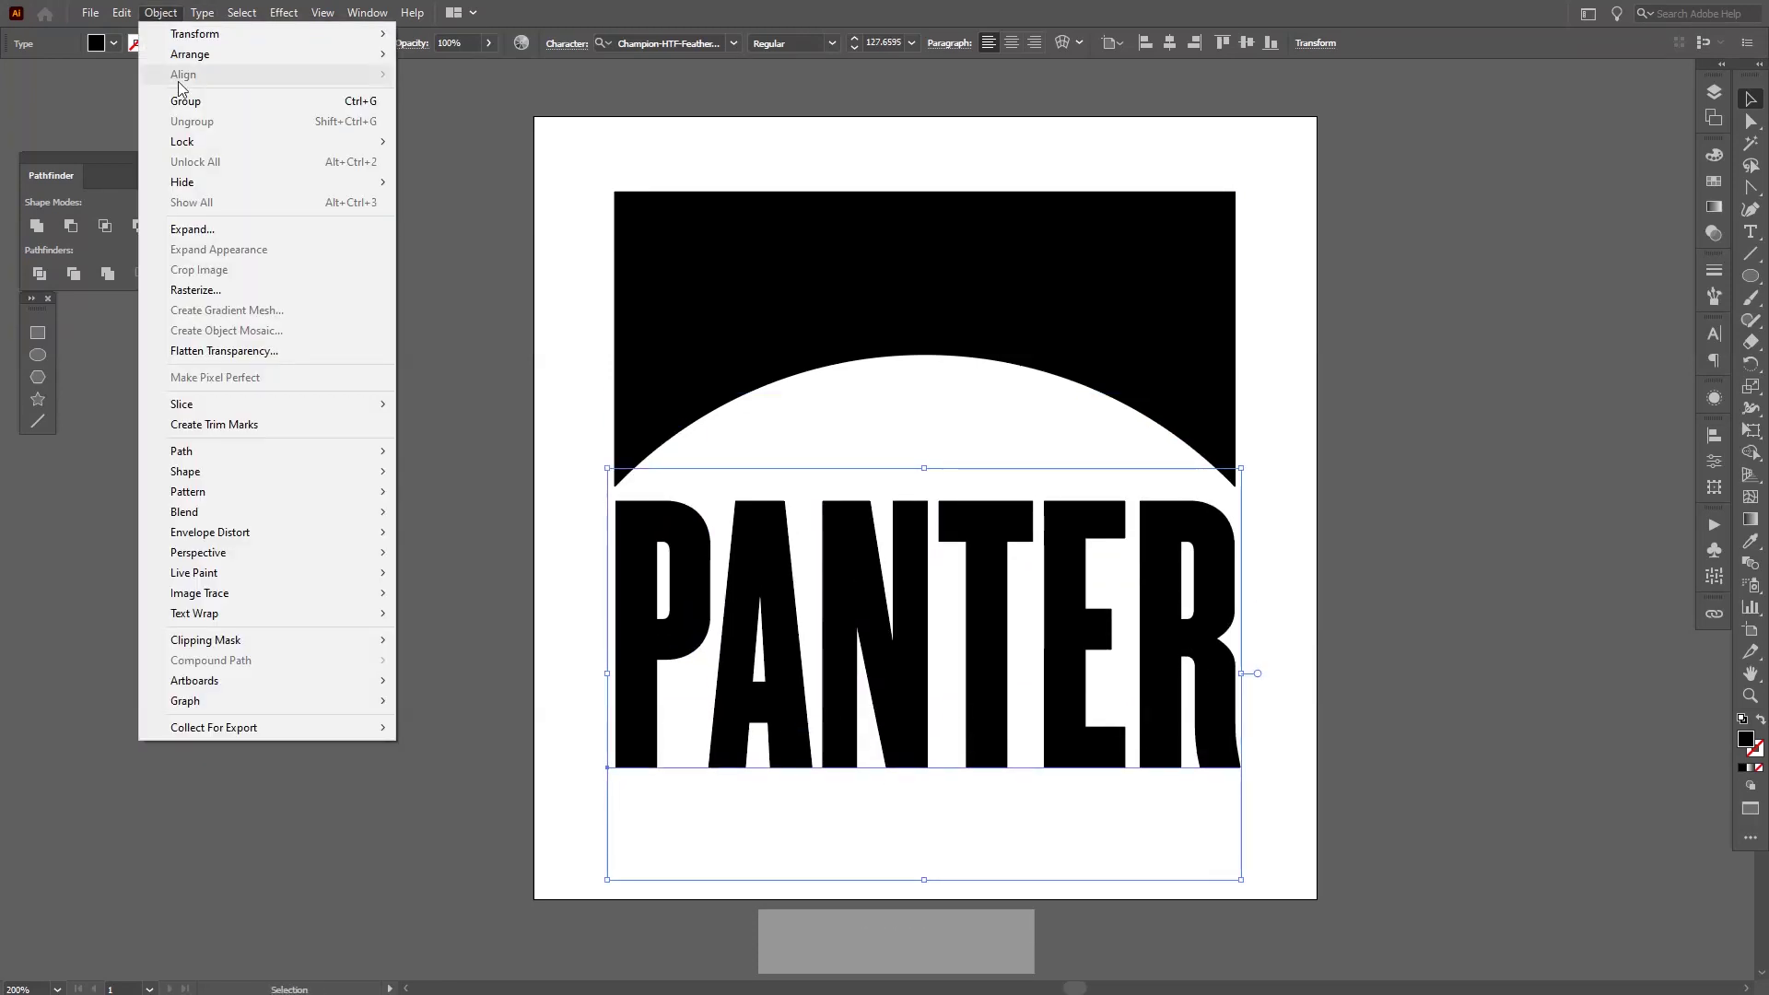
{"action": "left_click", "coordinate": [218, 227]}
{"action": "left_click", "coordinate": [871, 616]}
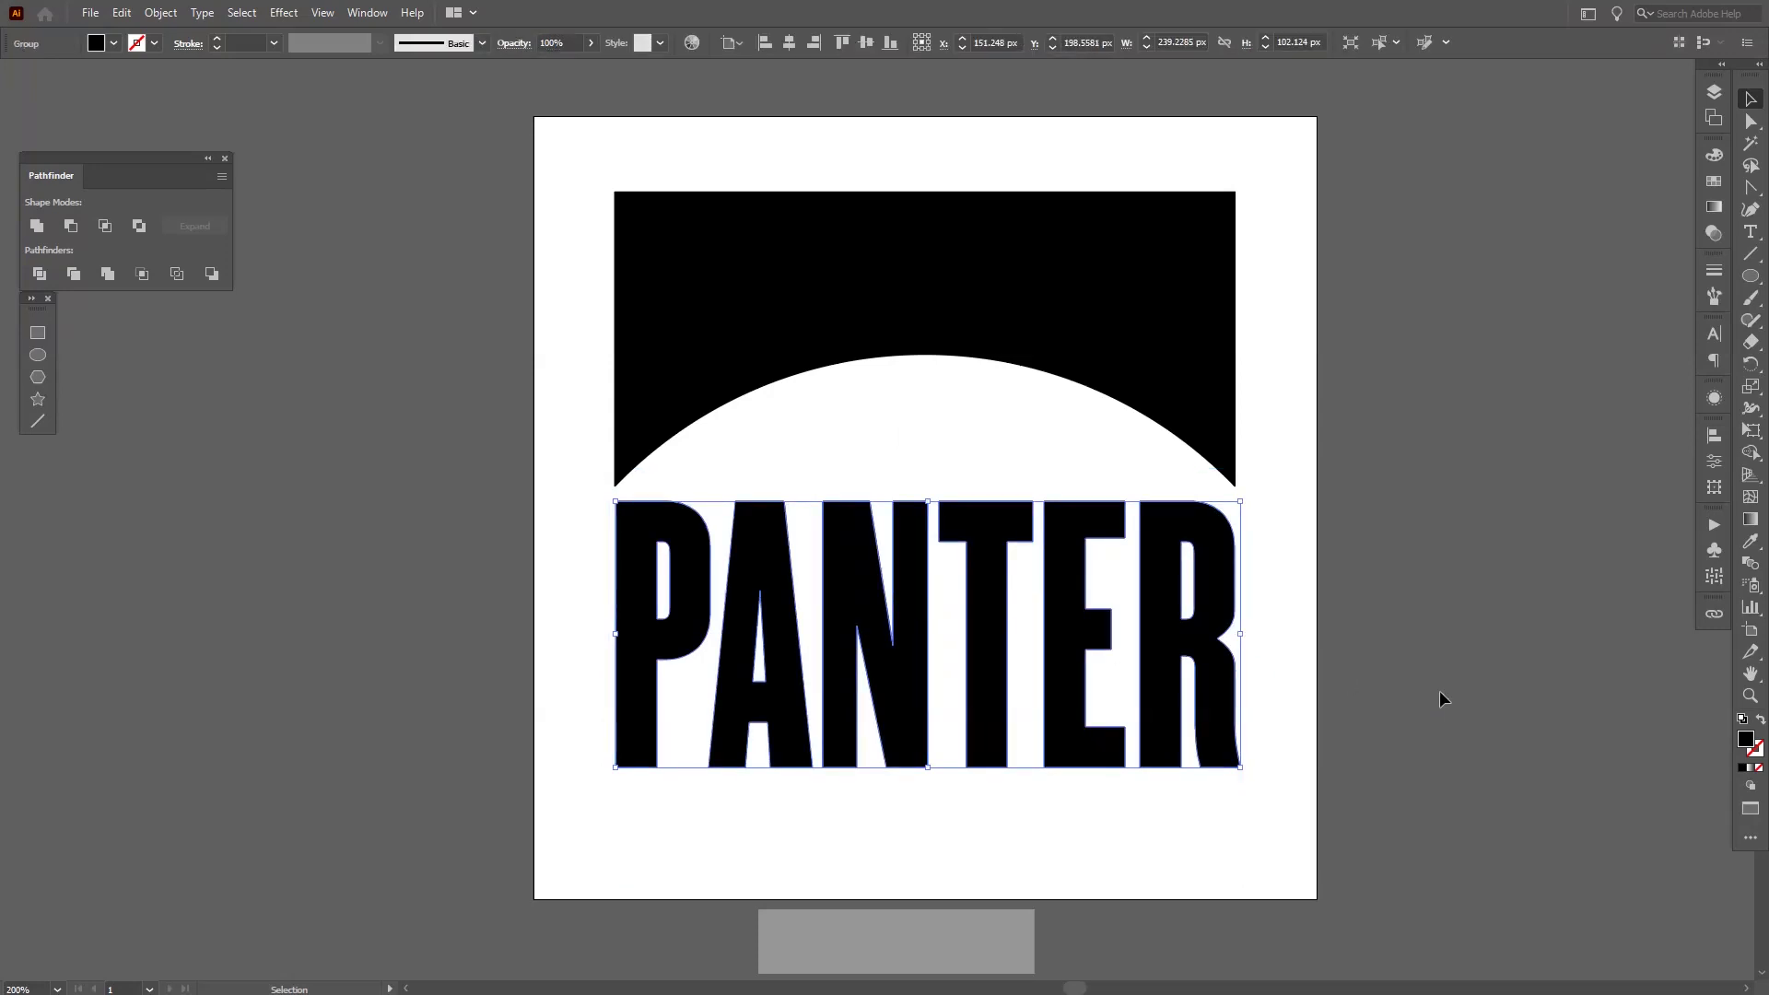
{"action": "left_click", "coordinate": [1428, 727]}
Move the arched shape's <Path> above the PANTER group in Layers and select both.
{"action": "left_click", "coordinate": [1153, 325]}
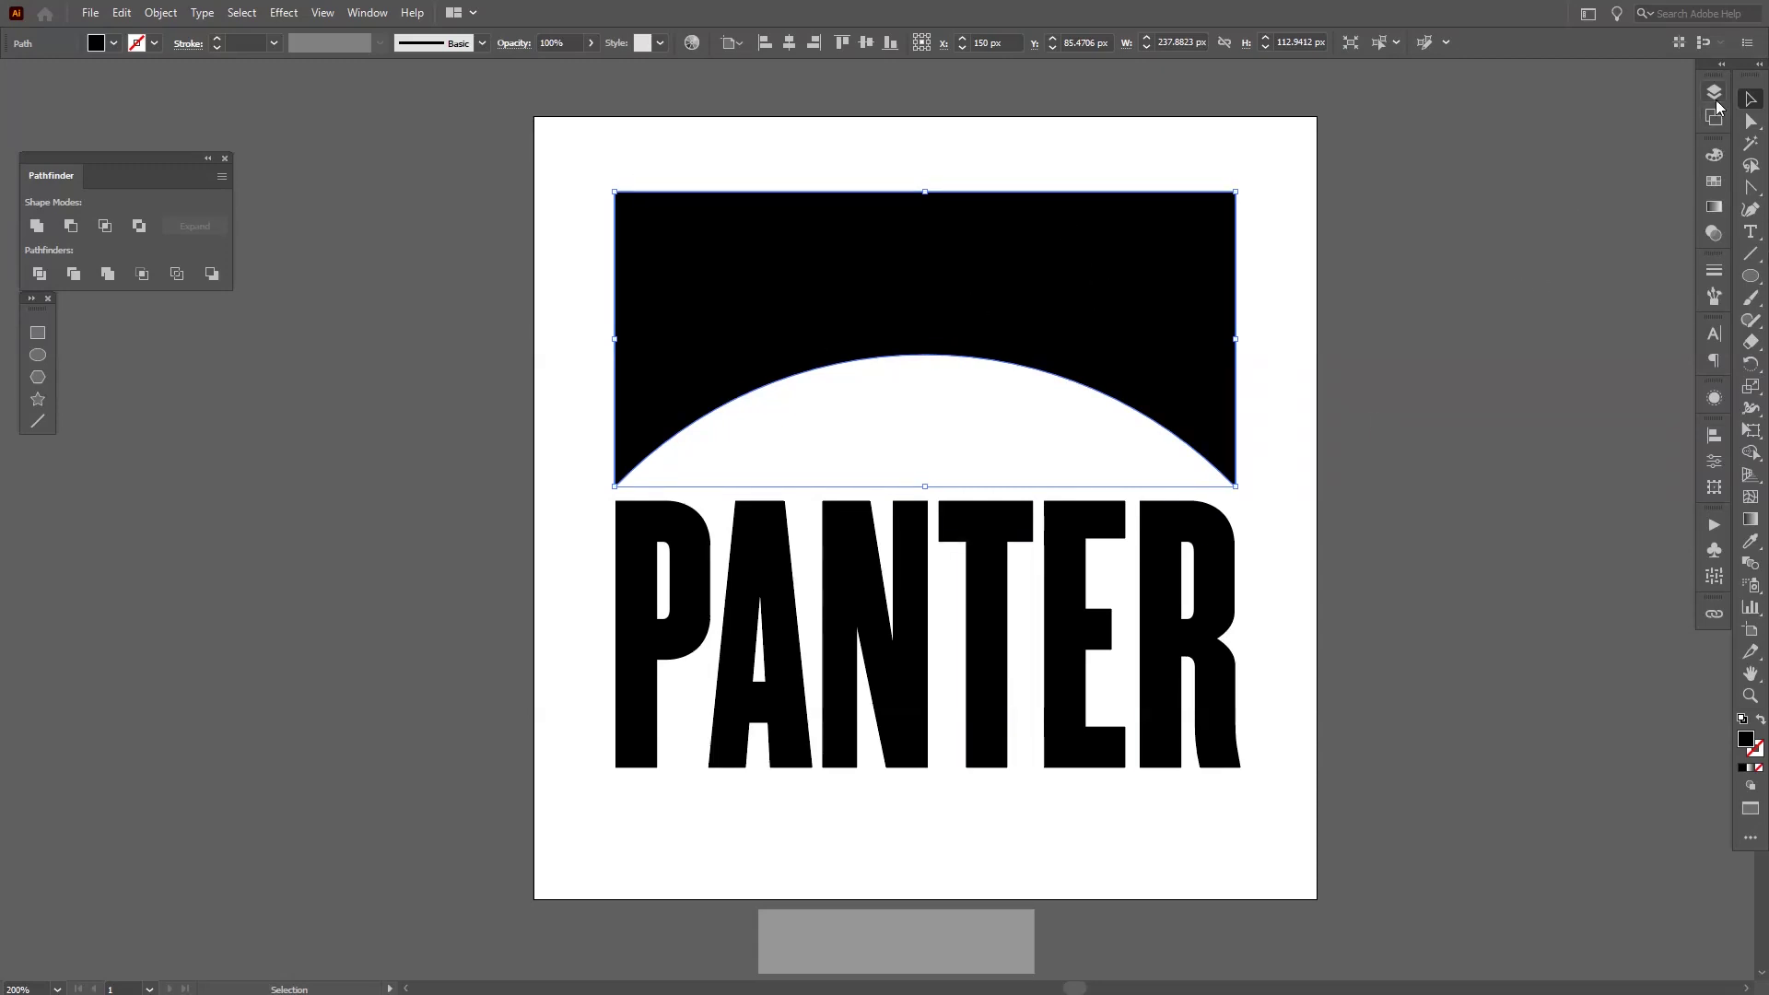
{"action": "left_click", "coordinate": [1713, 93]}
{"action": "left_click", "coordinate": [1530, 112]}
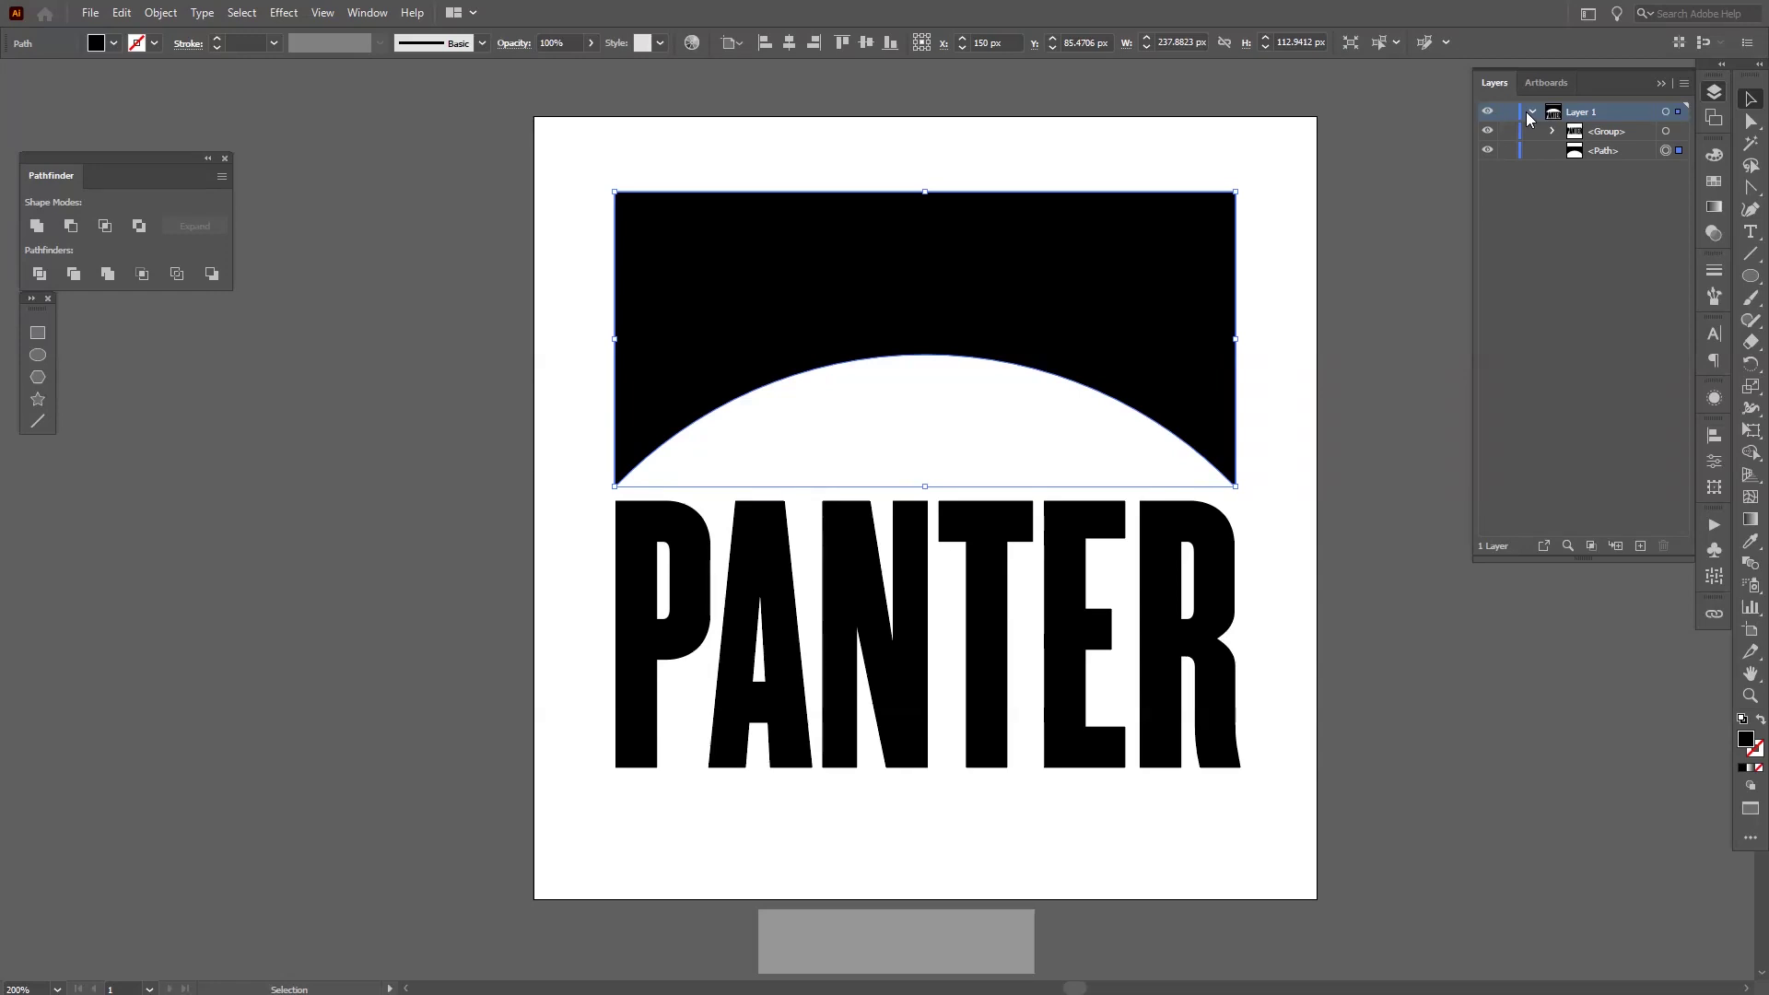
{"action": "left_click", "coordinate": [1603, 153]}
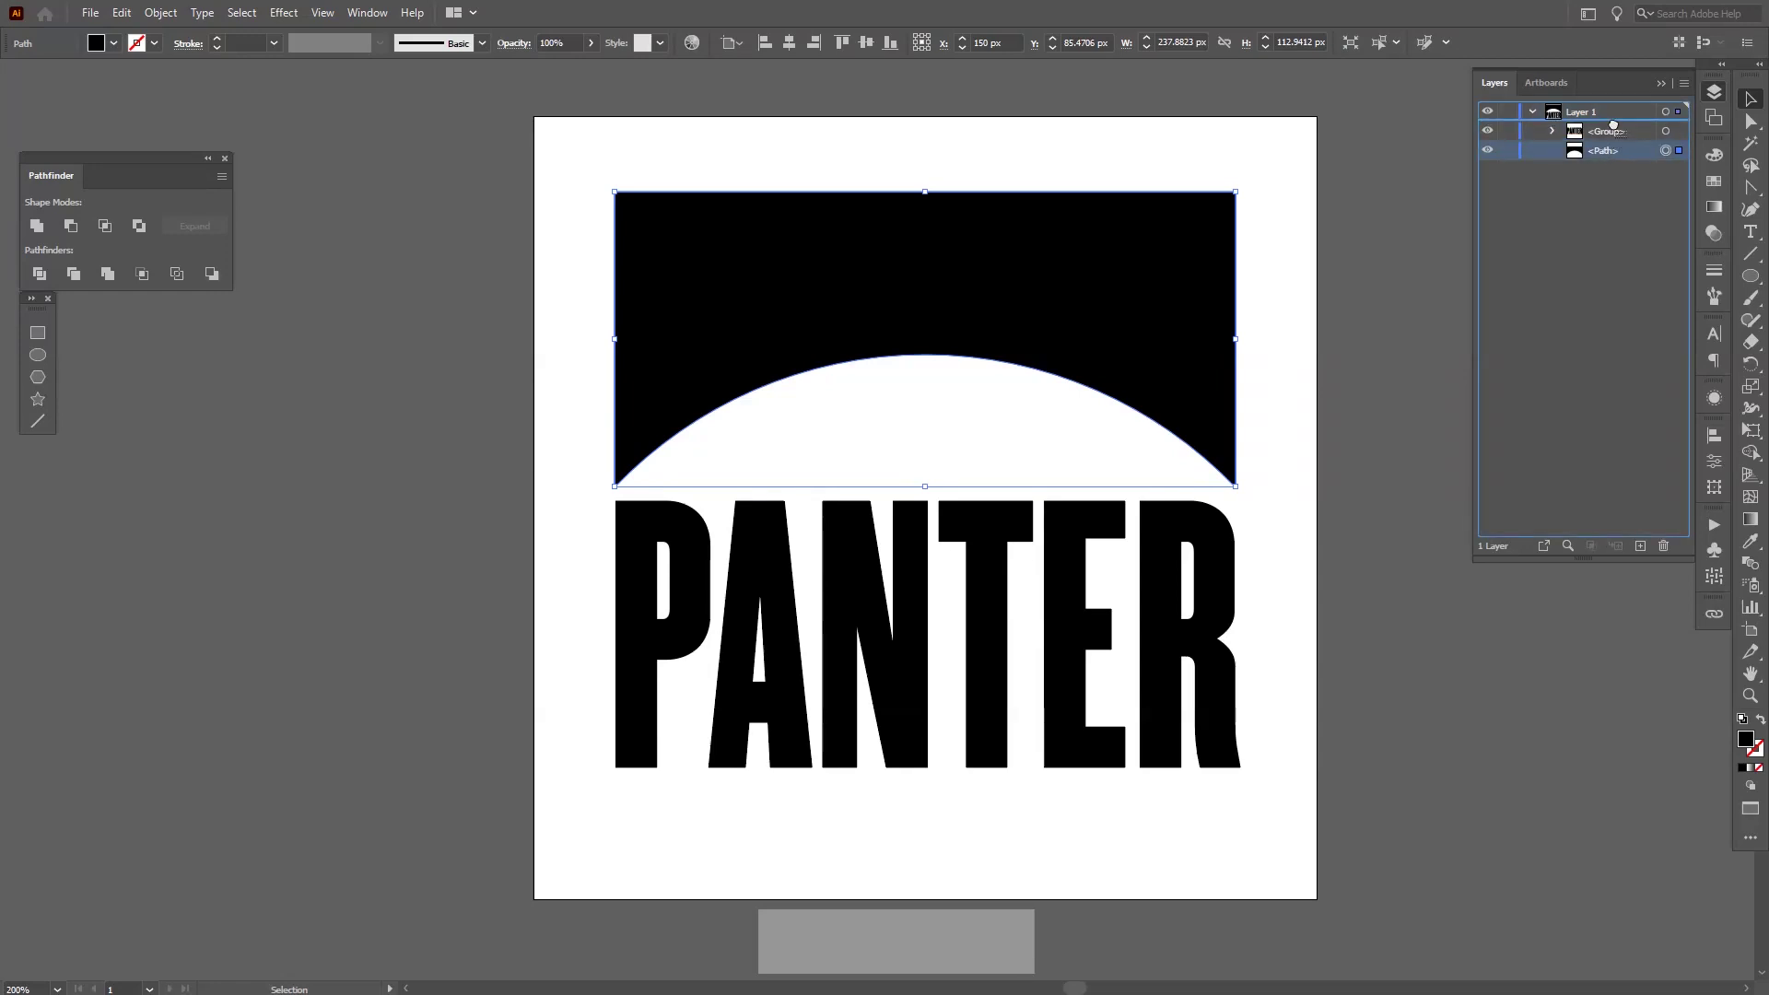
{"action": "left_click_drag", "start_coordinate": [1612, 124], "coordinate": [1614, 130]}
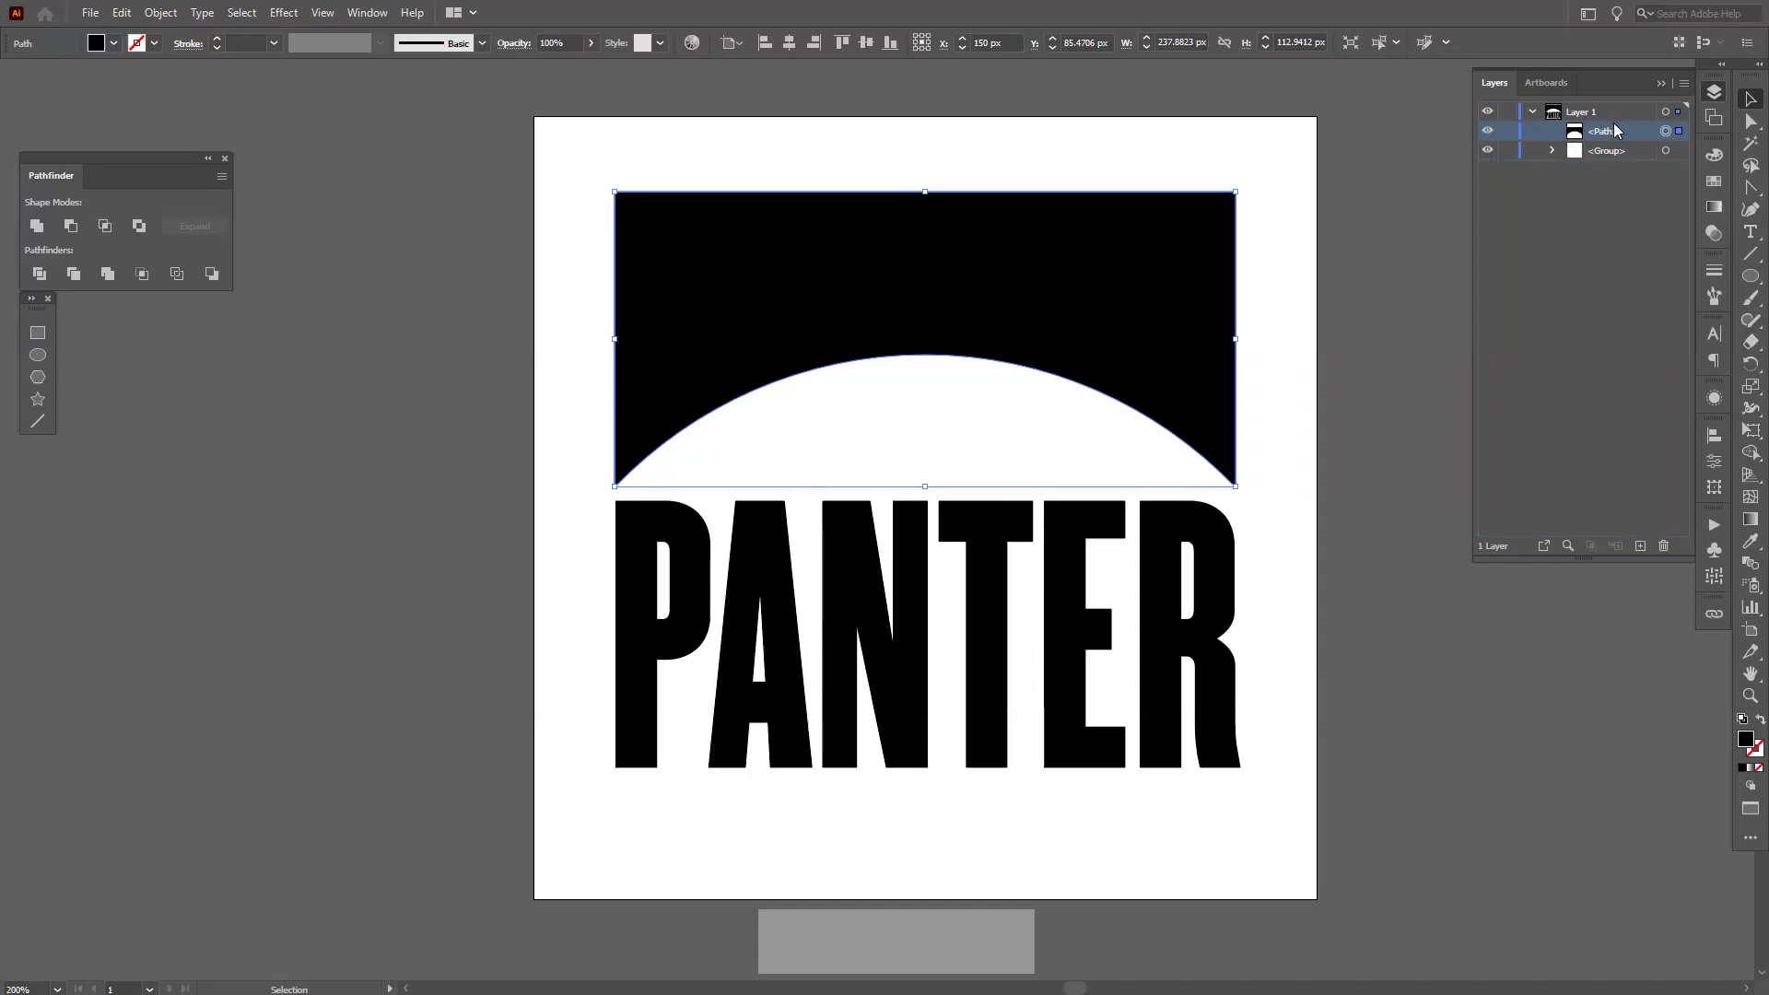
{"action": "left_click", "coordinate": [1662, 85]}
{"action": "left_click_drag", "start_coordinate": [1317, 265], "coordinate": [780, 737]}
{"action": "key", "text": "space"}
{"action": "left_click_drag", "start_coordinate": [1157, 628], "coordinate": [1156, 620]}
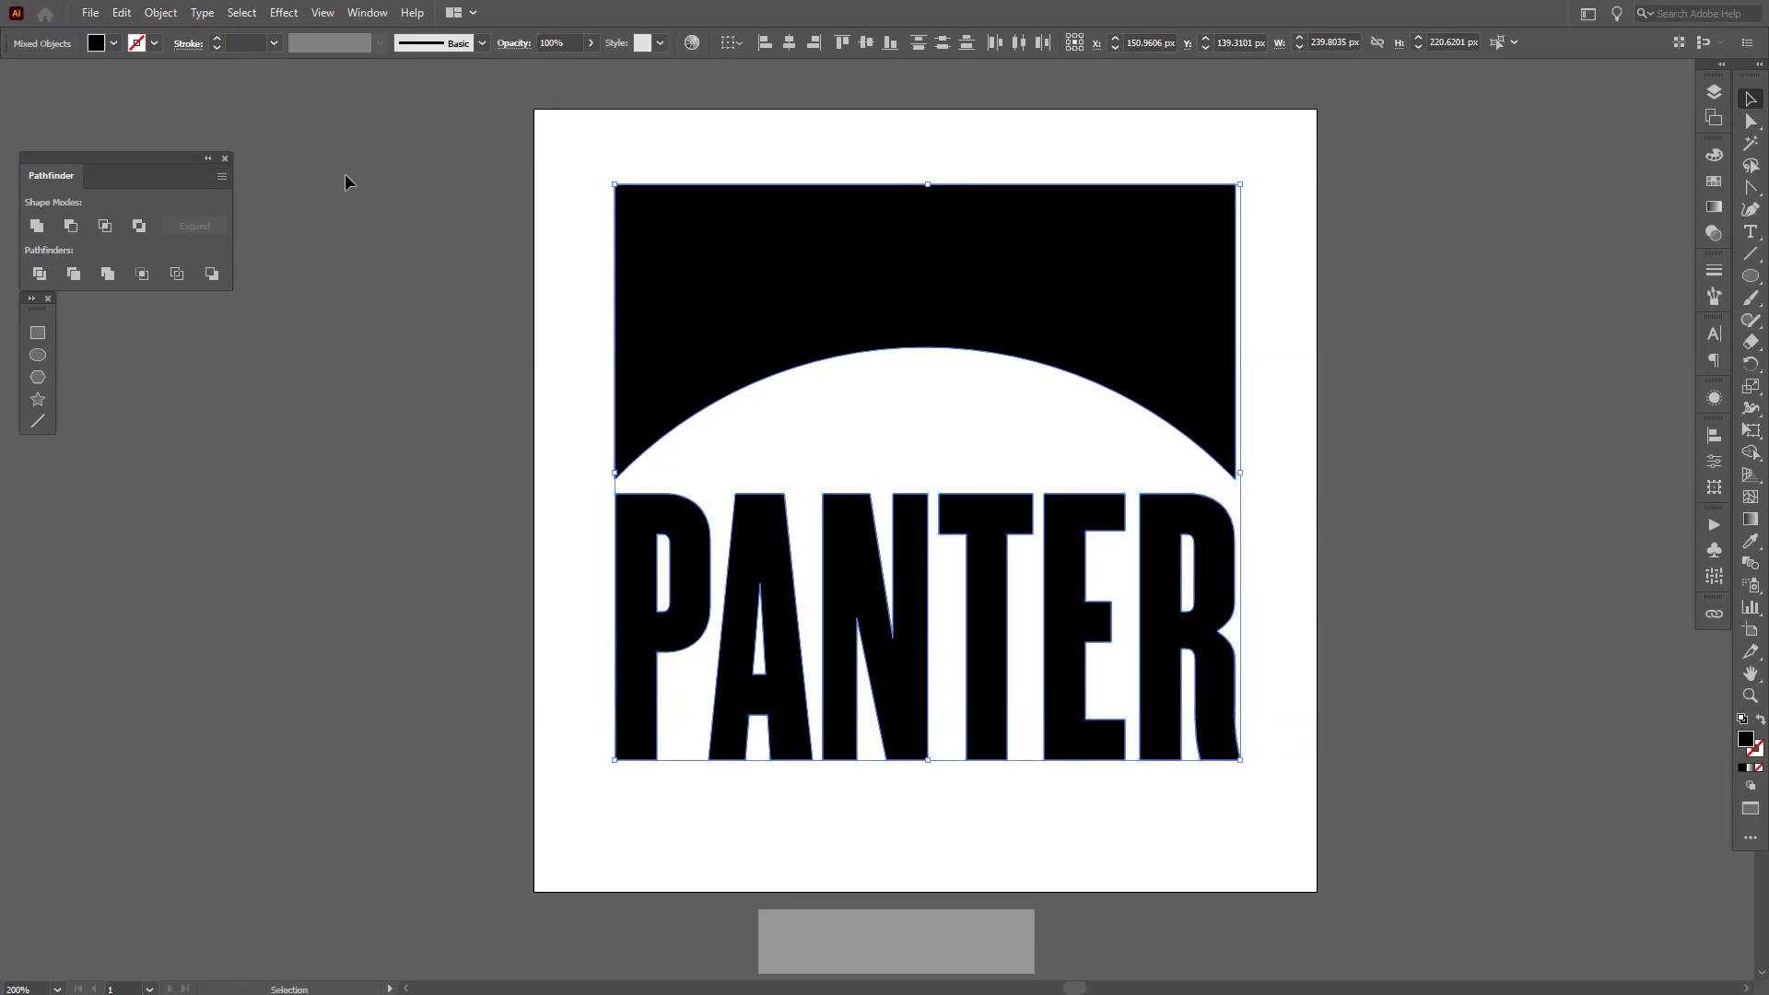
{"action": "left_click", "coordinate": [174, 15]}
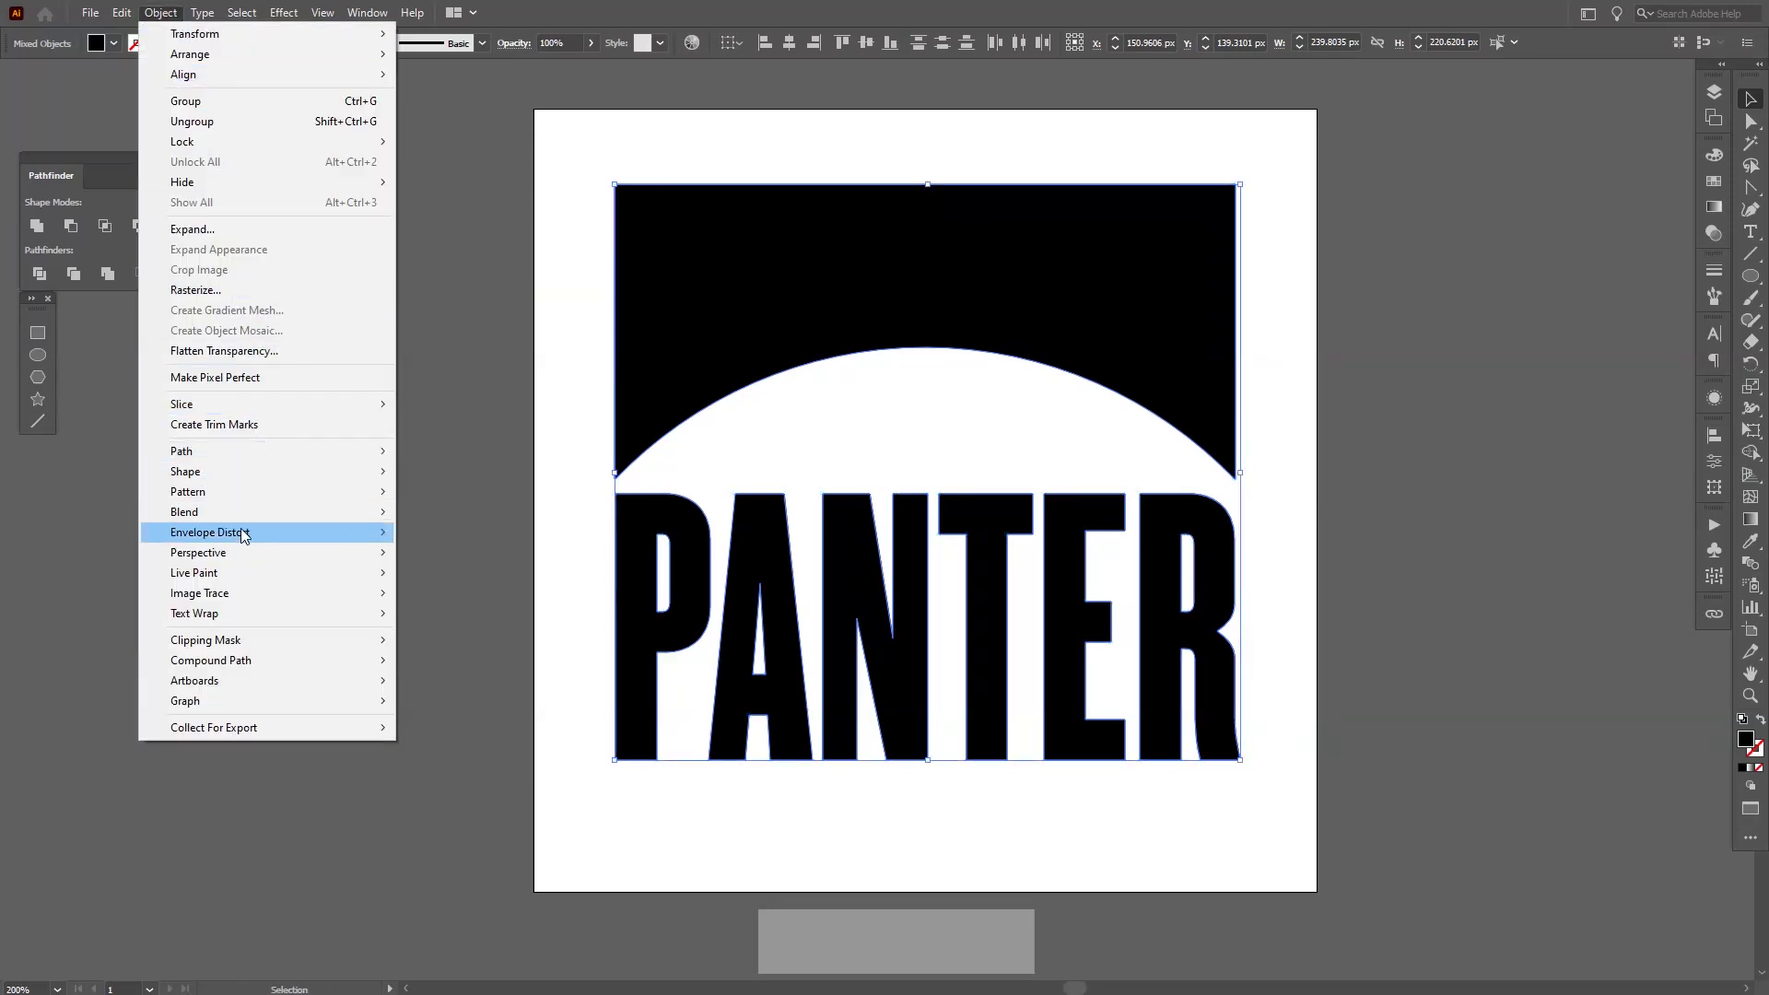
{"action": "mouse_move", "coordinate": [265, 536]}
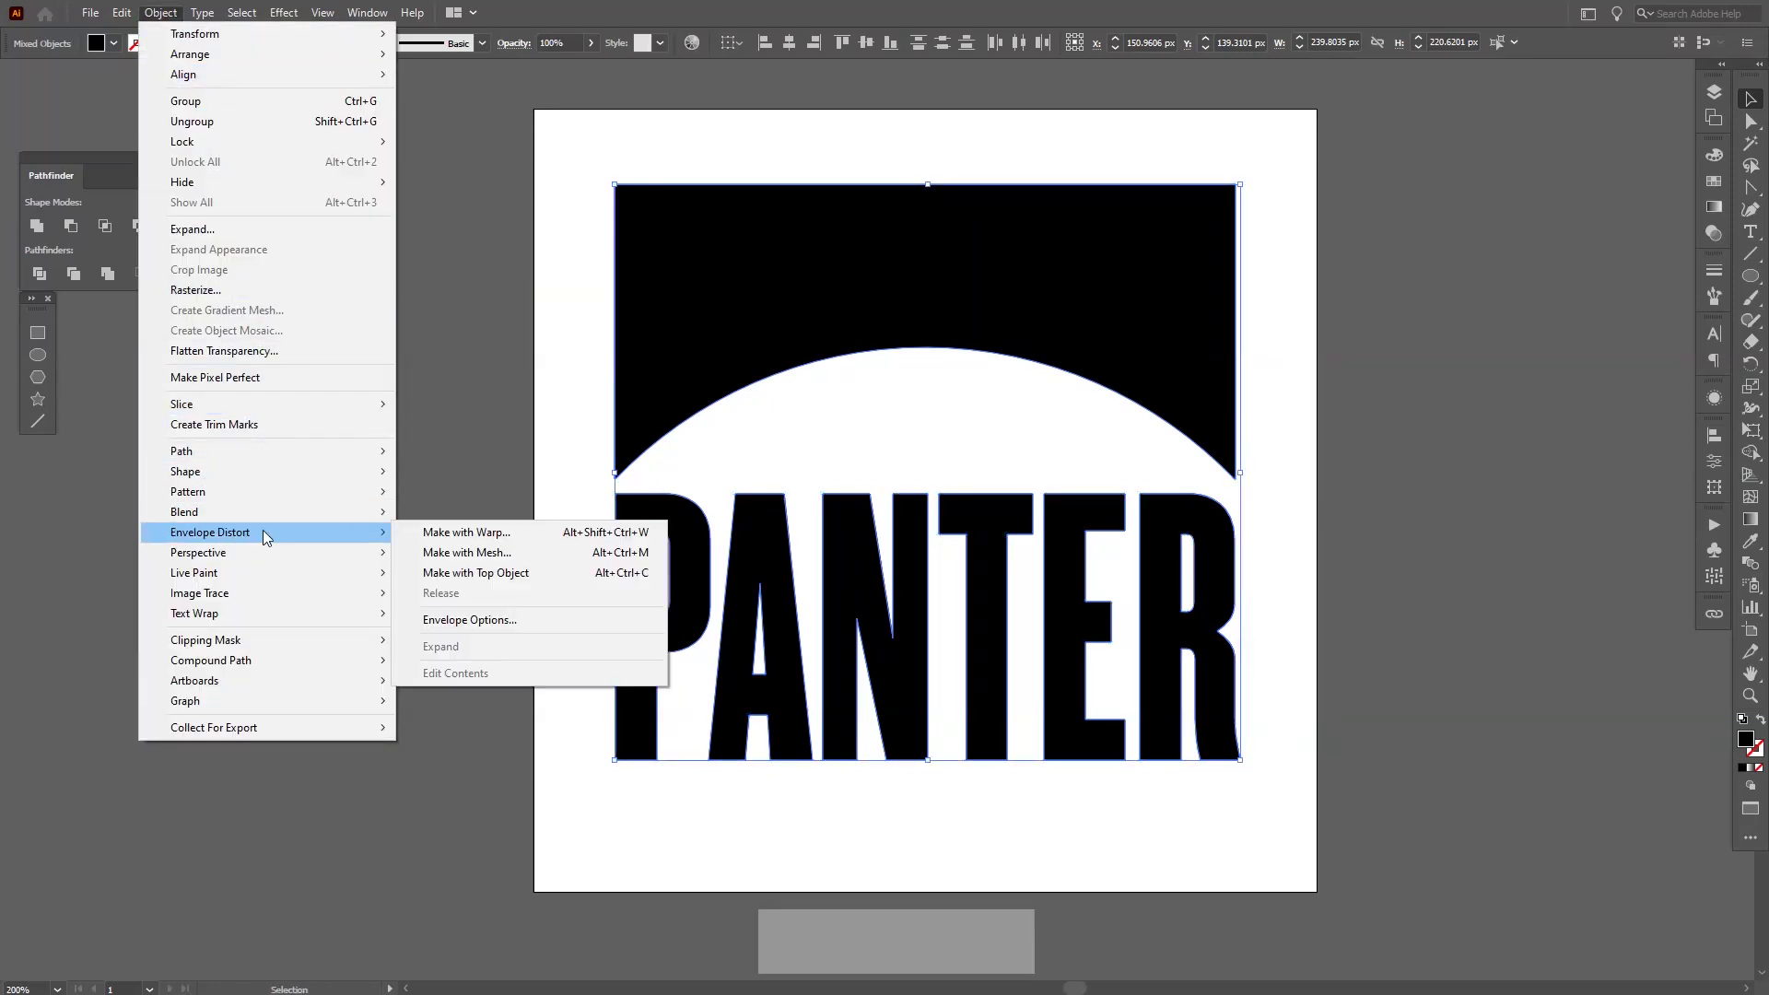
{"action": "left_click", "coordinate": [503, 576]}
{"action": "left_click", "coordinate": [1032, 665]}
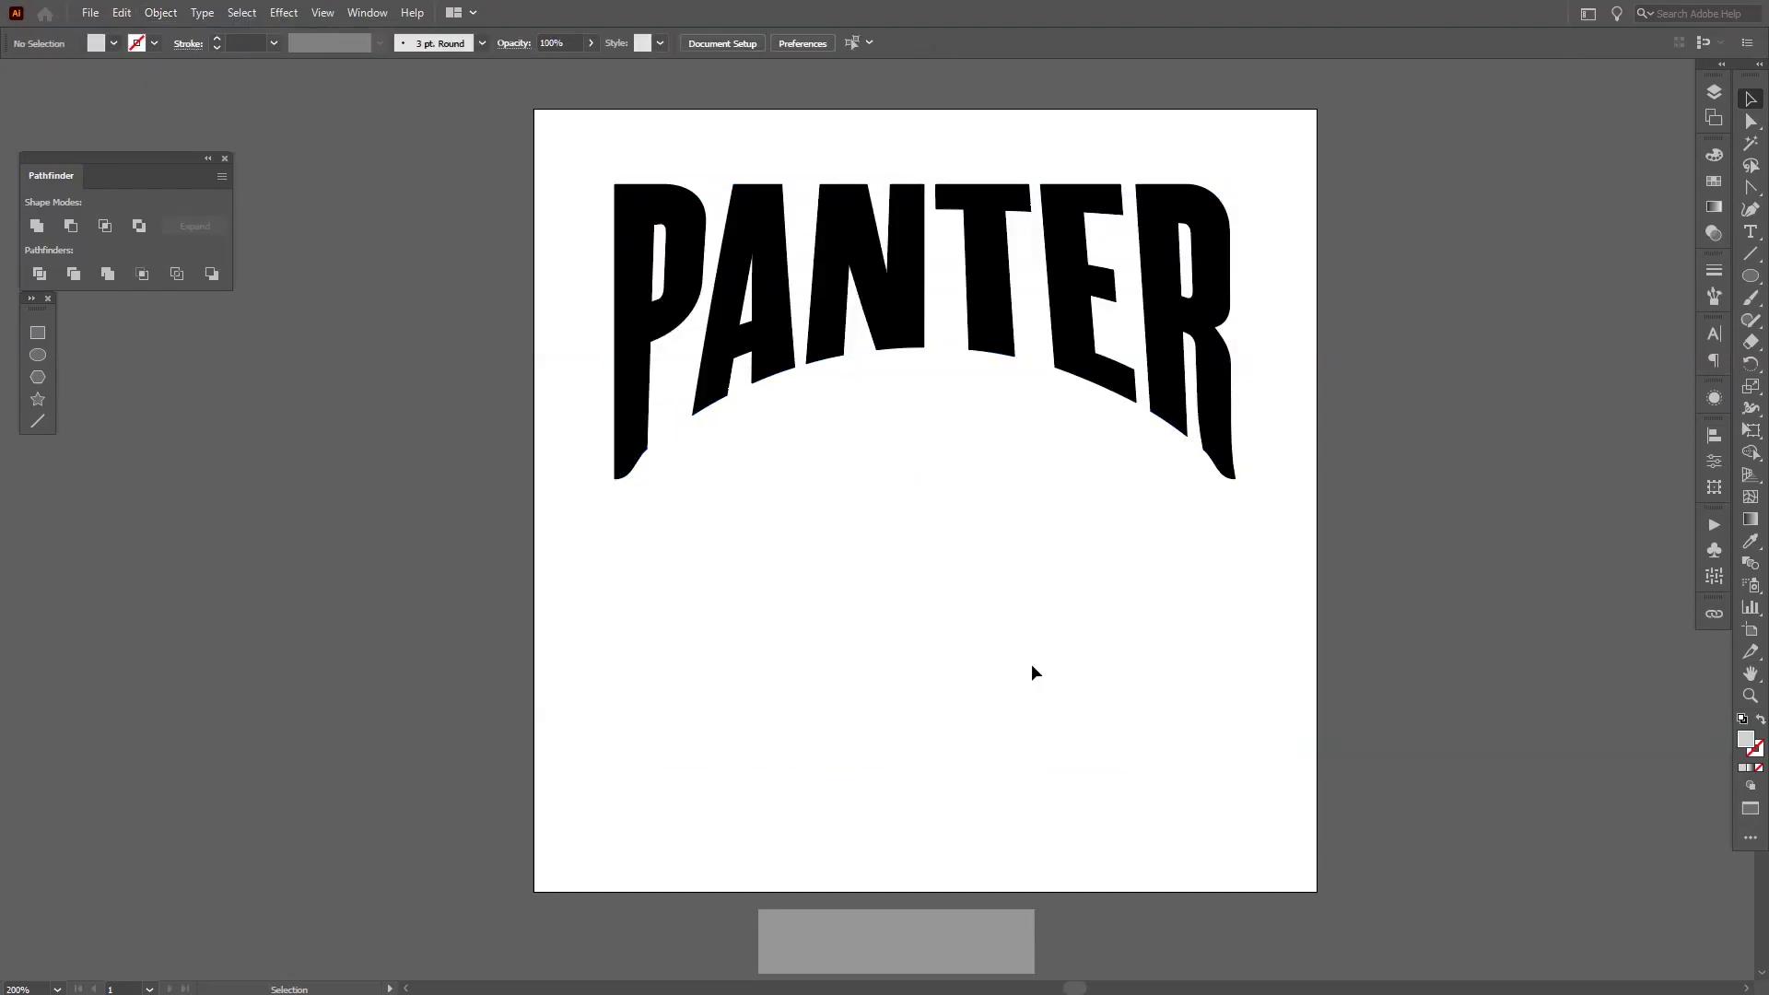
{"action": "key", "text": "space"}
{"action": "left_click_drag", "start_coordinate": [1026, 553], "coordinate": [1023, 600]}
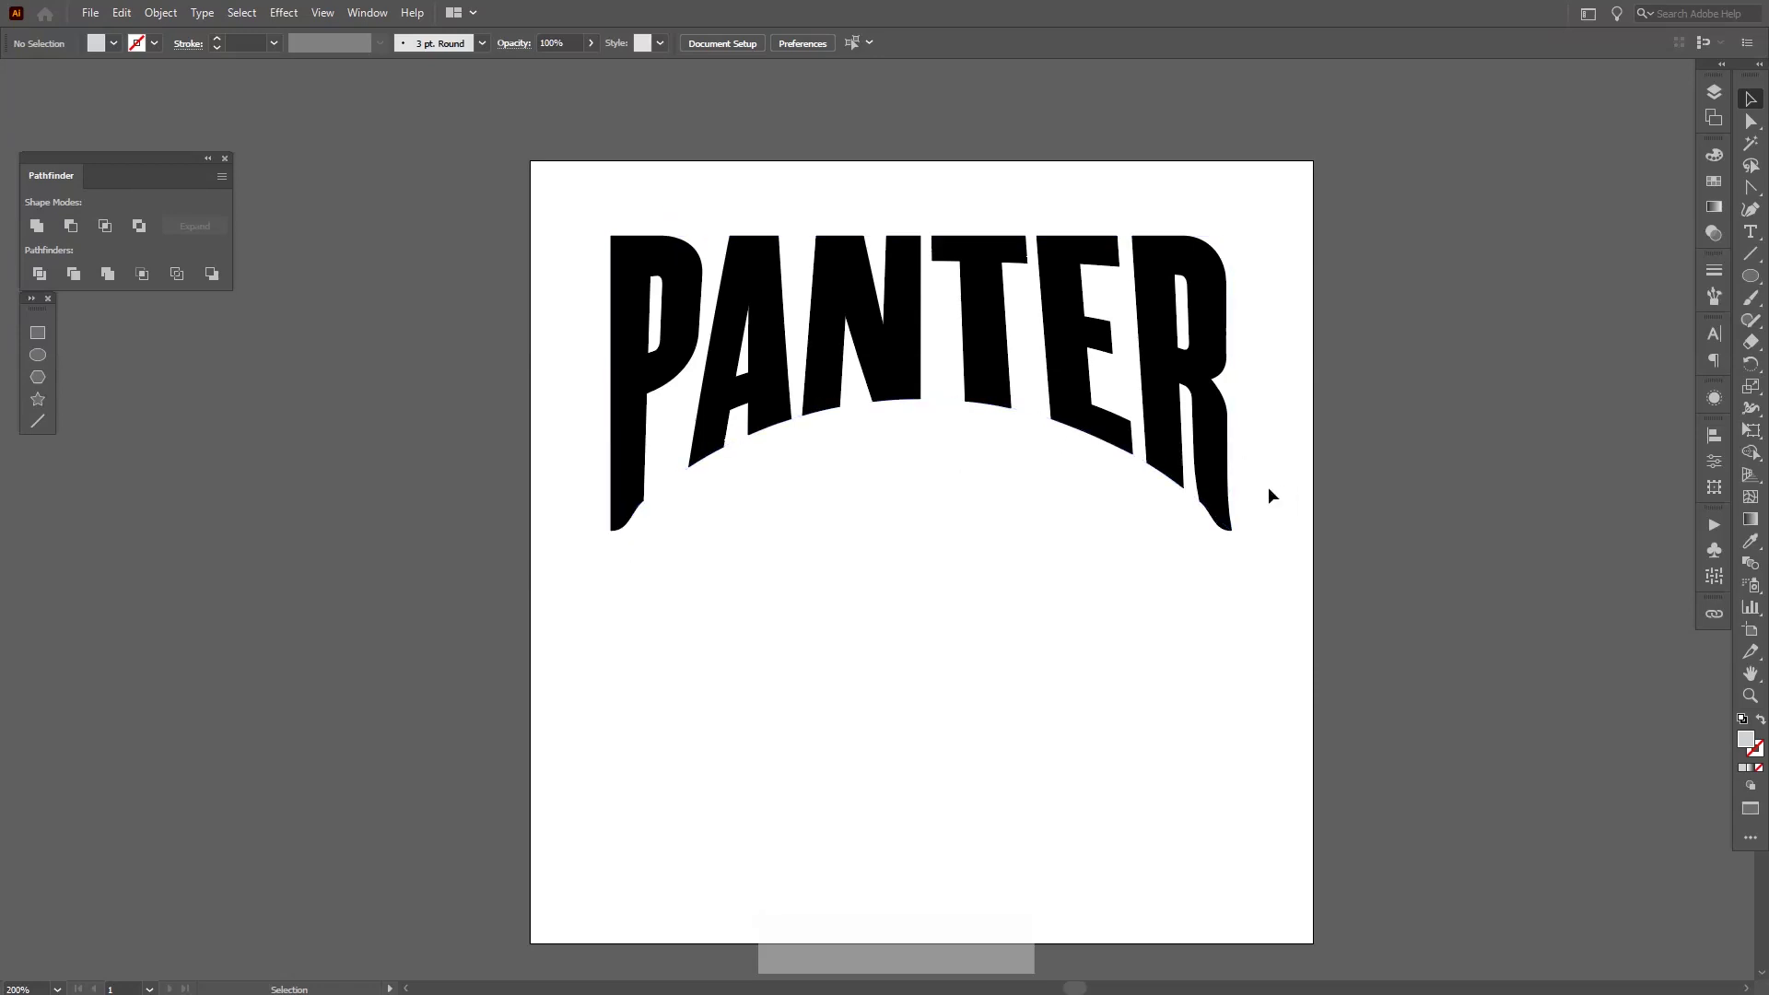
{"action": "scroll", "coordinate": [1180, 578], "scroll_direction": "down", "scroll_amount": 3}
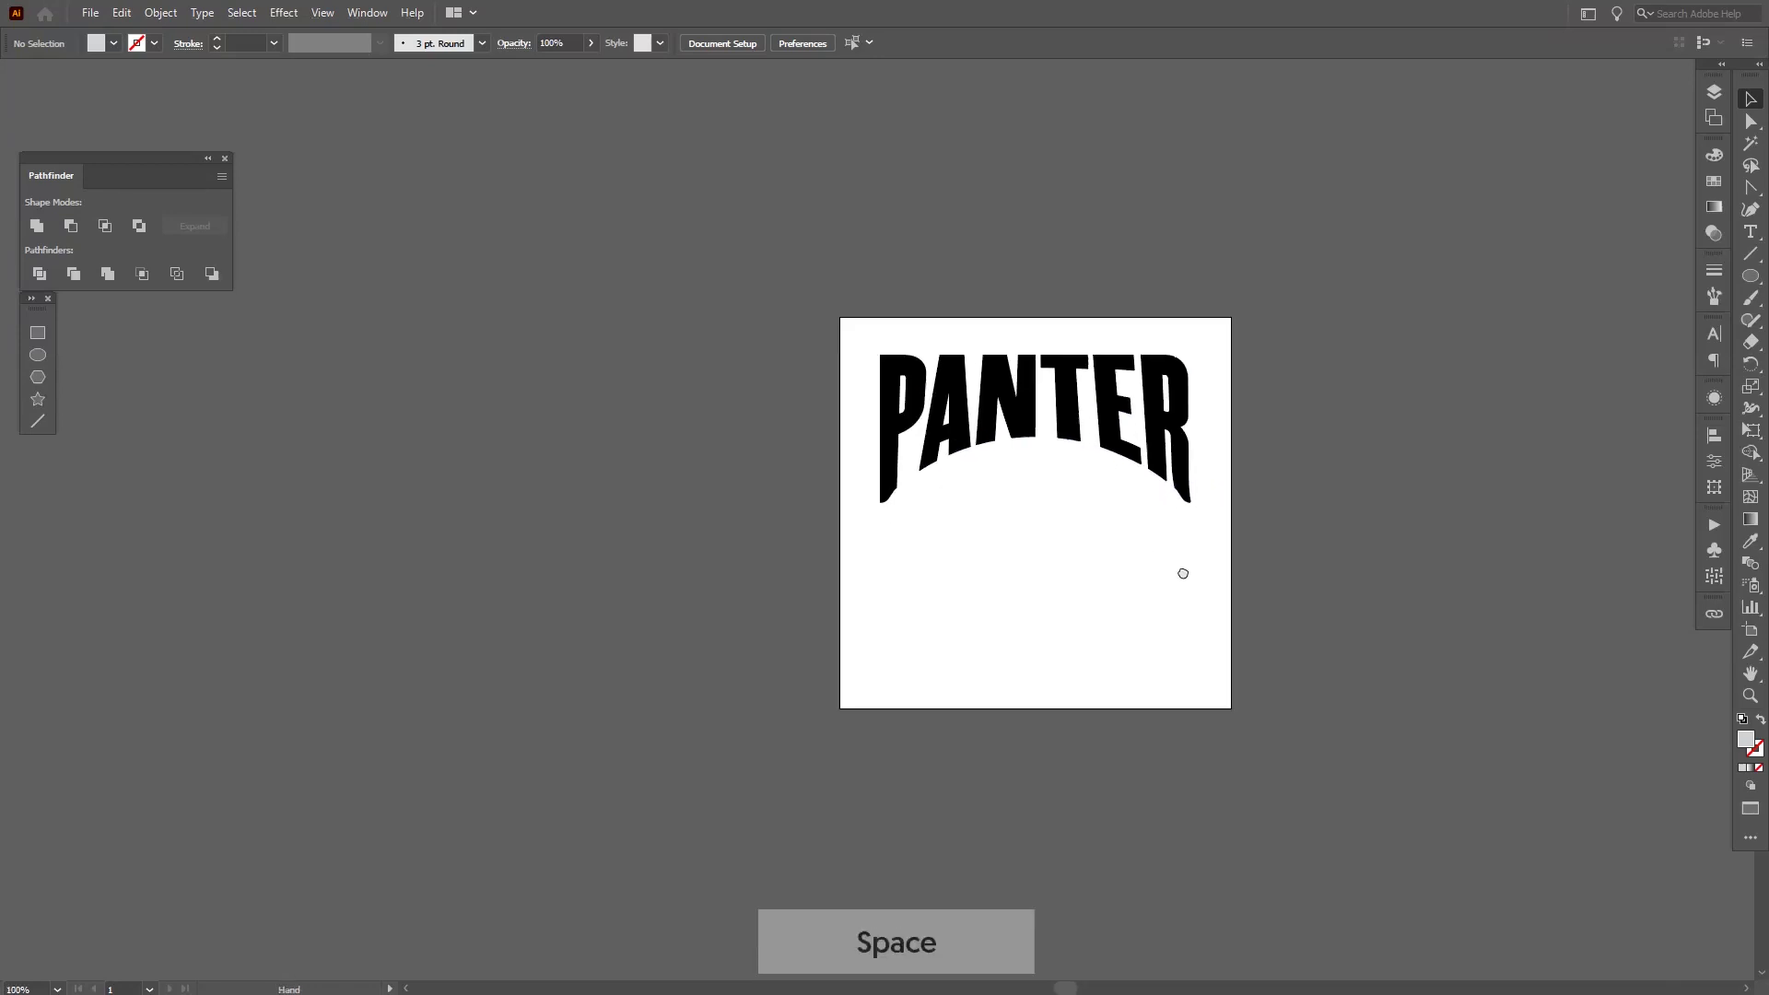
{"action": "scroll", "coordinate": [1180, 579], "scroll_direction": "up", "scroll_amount": 3}
{"action": "left_click_drag", "start_coordinate": [1181, 565], "coordinate": [1180, 617]}
{"action": "scroll", "coordinate": [1156, 615], "scroll_direction": "down", "scroll_amount": 1}
{"action": "key", "text": "space"}
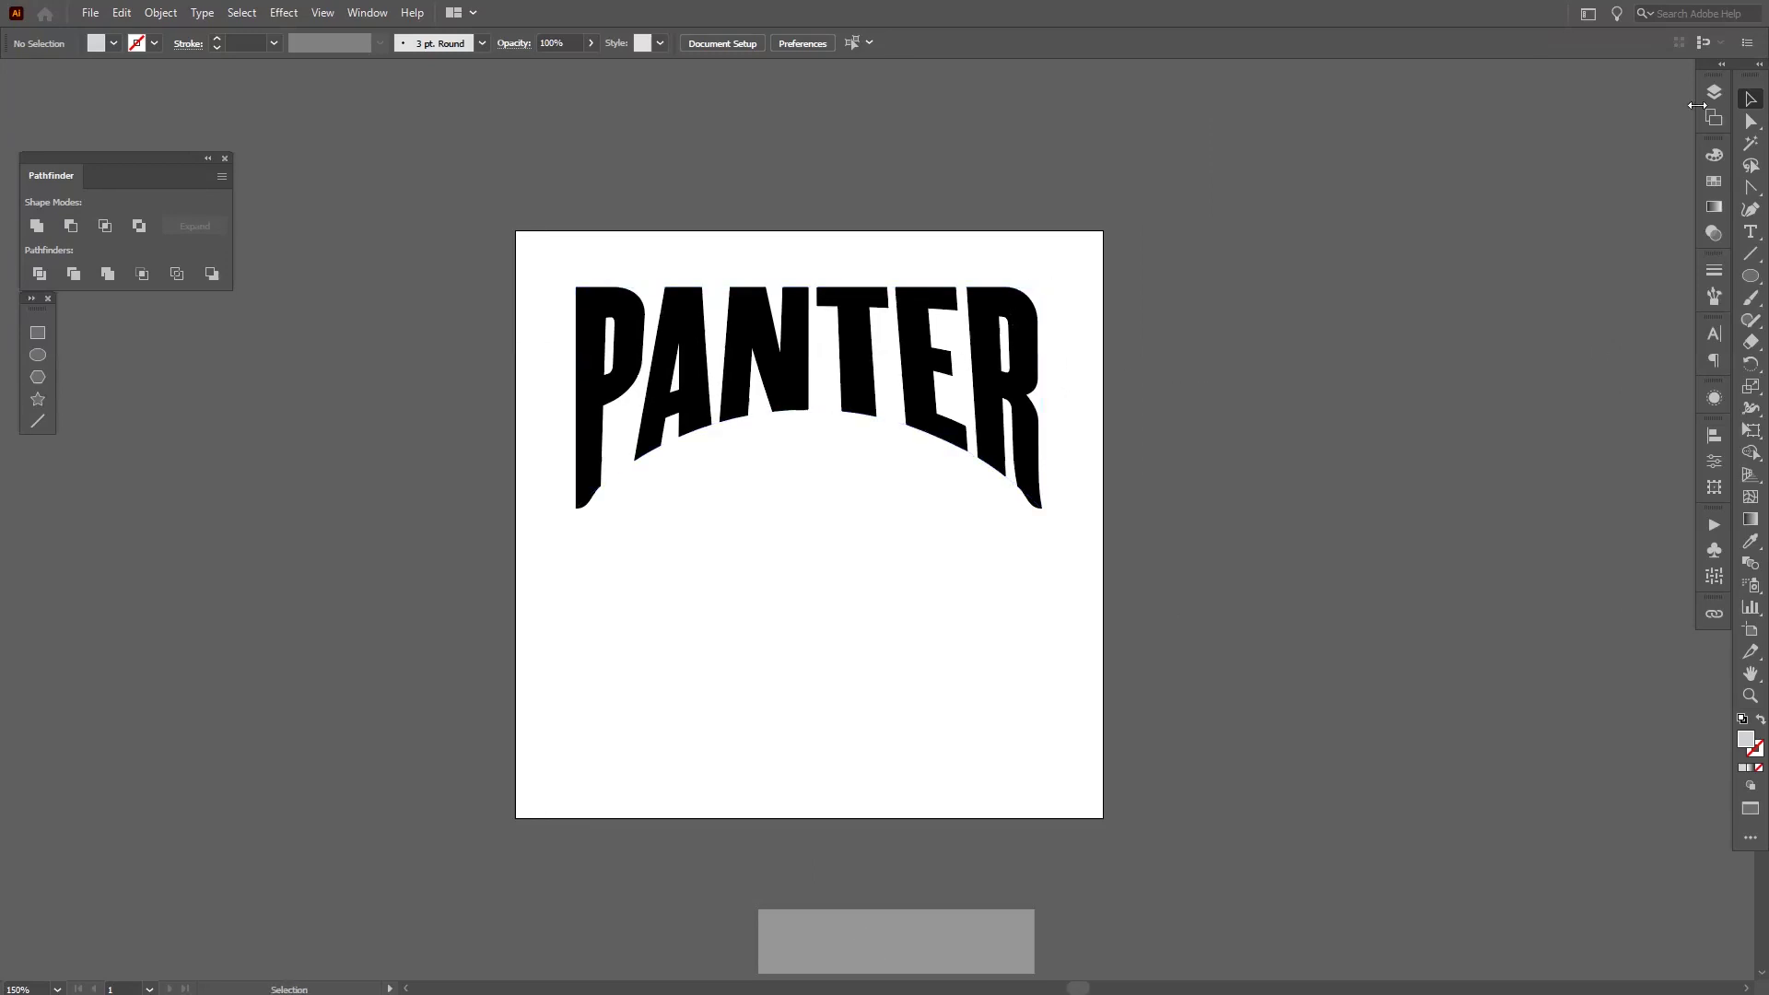
Add a second blank artboard beside the PANTER one.
{"action": "left_click", "coordinate": [1712, 118]}
{"action": "left_click", "coordinate": [1640, 546]}
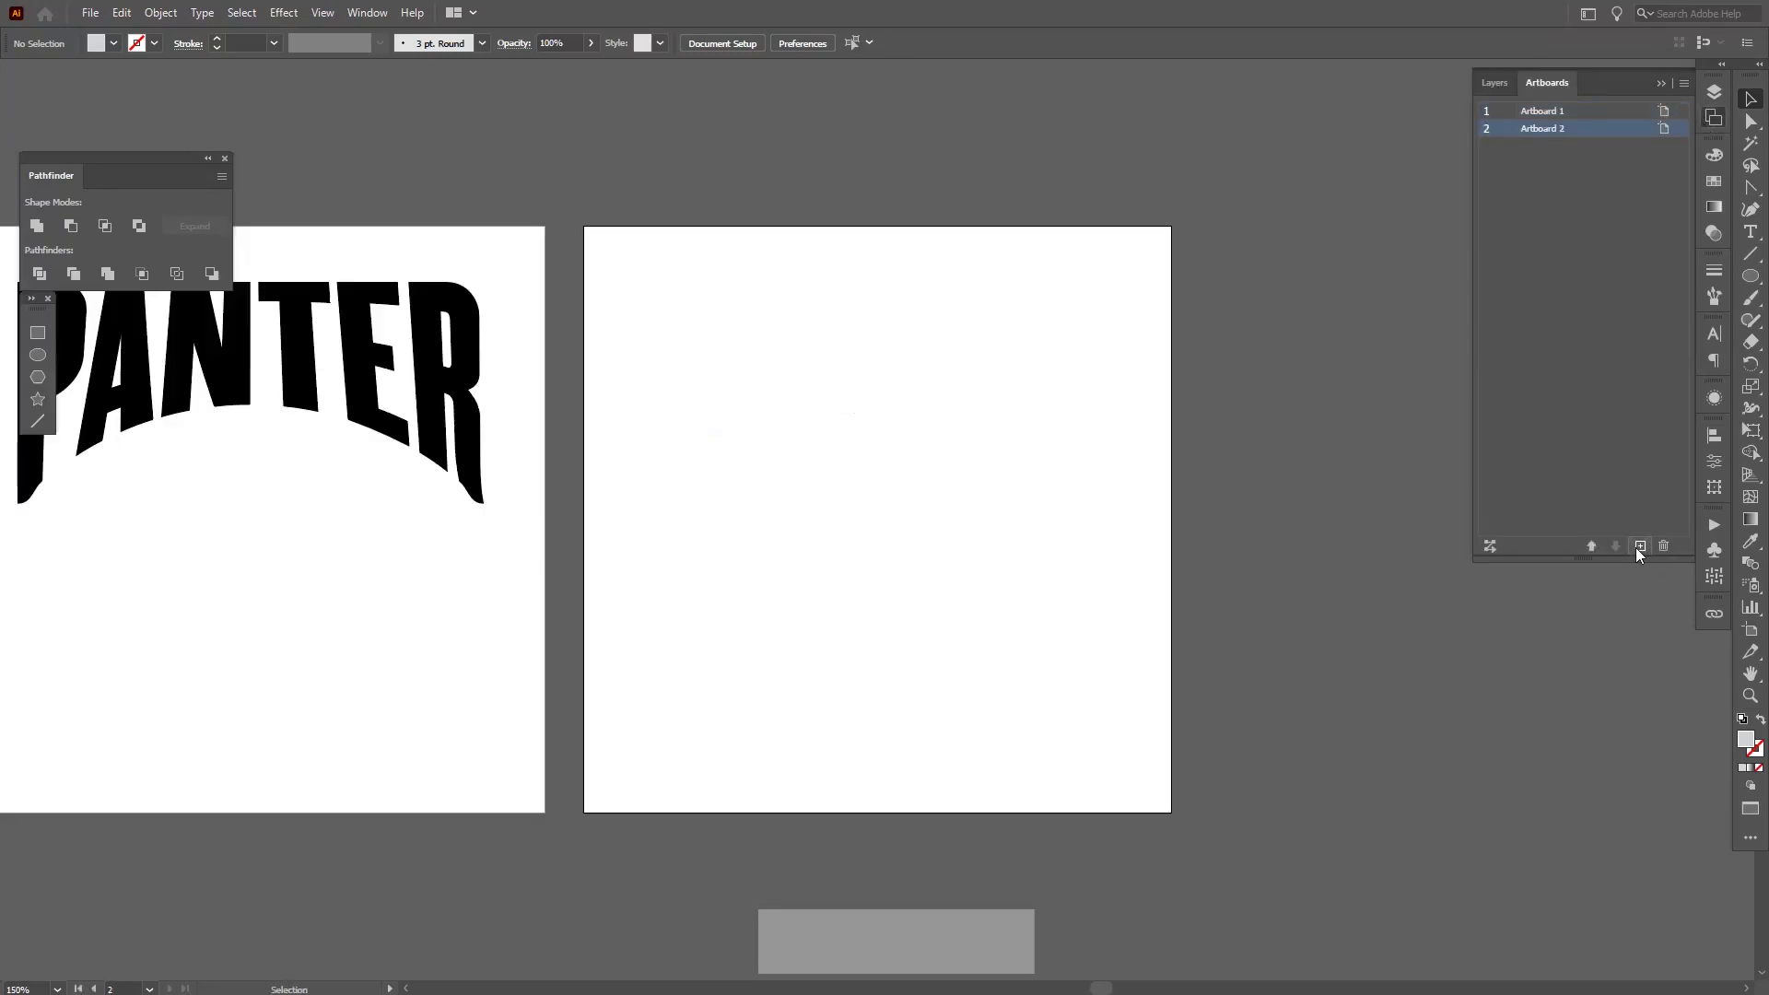
{"action": "key", "text": "space"}
{"action": "left_click_drag", "start_coordinate": [687, 637], "coordinate": [825, 624]}
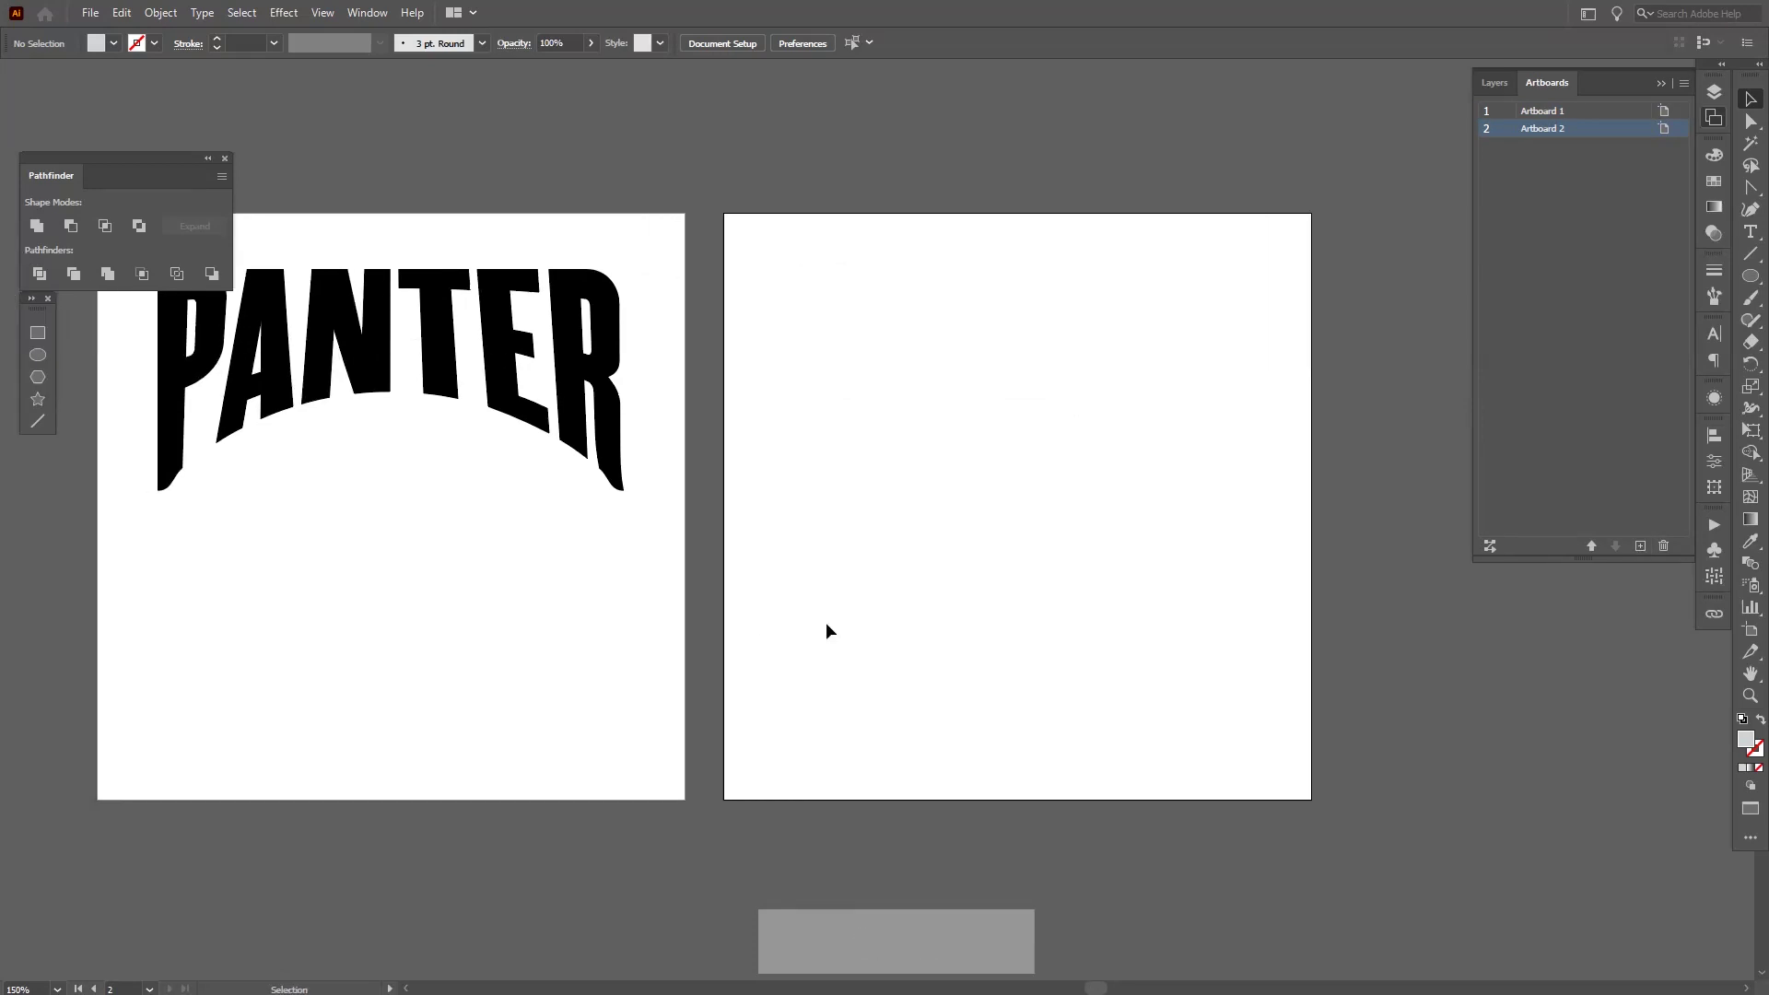
{"action": "scroll", "coordinate": [7, 355], "scroll_direction": "up", "scroll_amount": 1}
Draw a light grey circle about 165 px across on Artboard 2.
{"action": "left_click", "coordinate": [36, 354]}
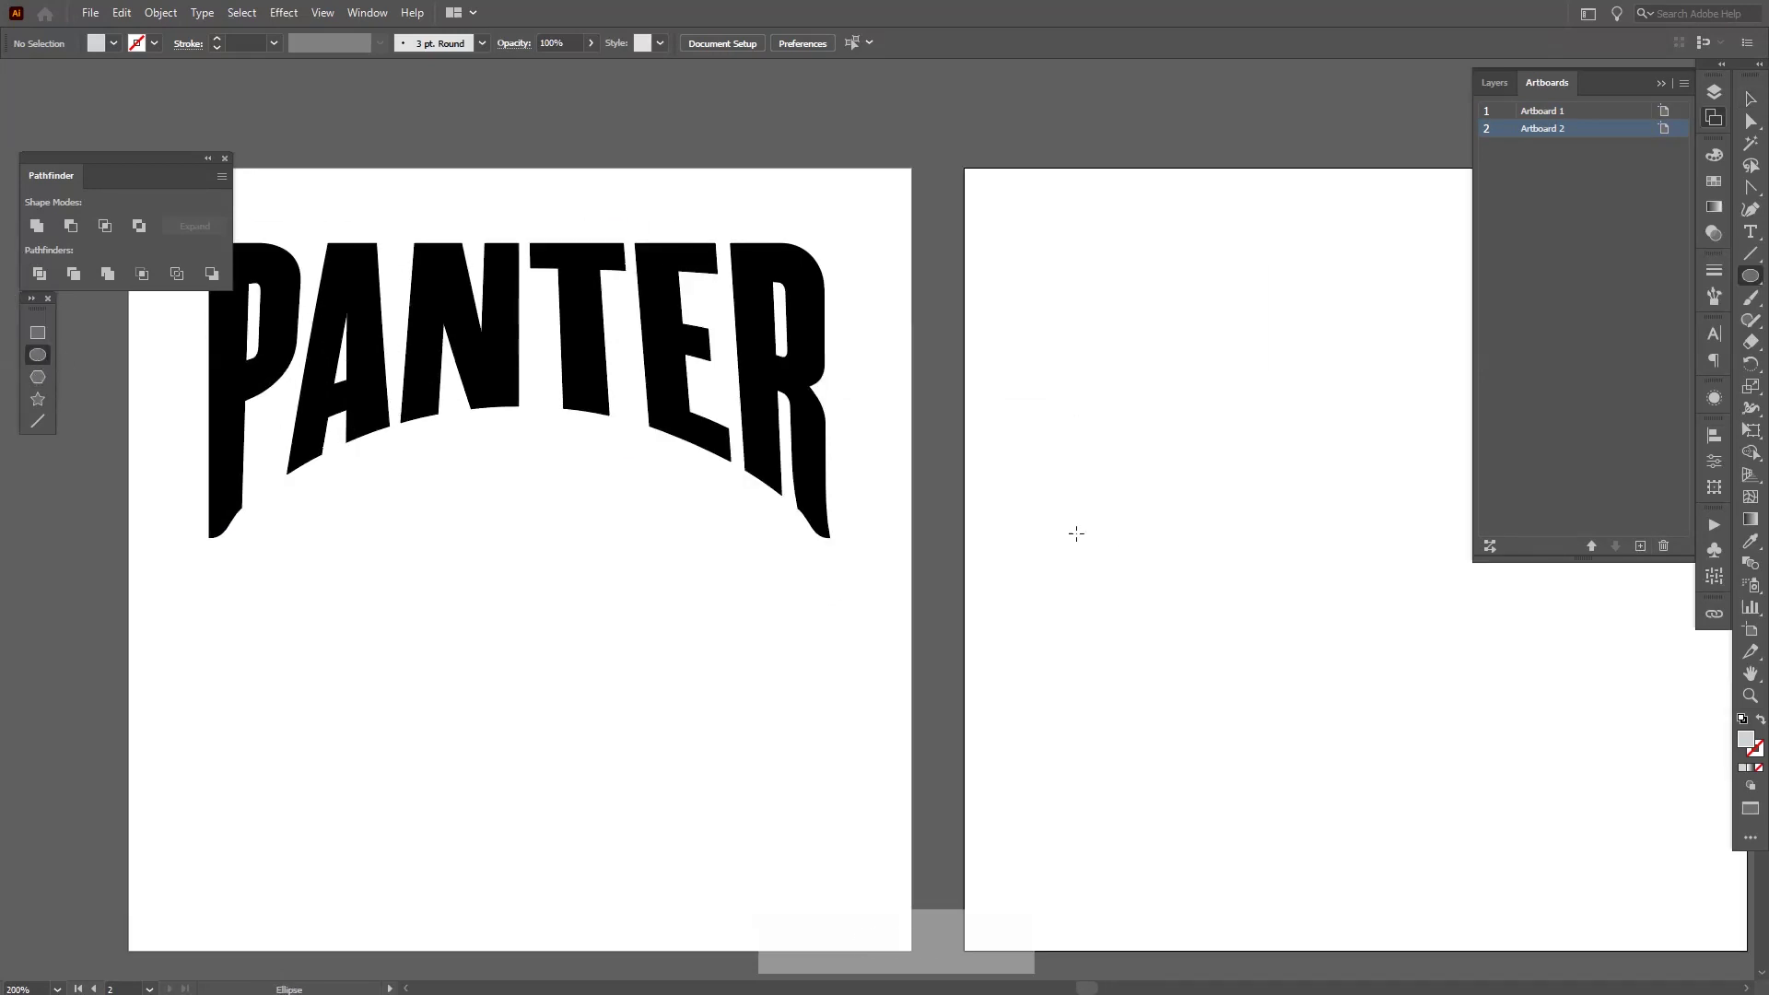
{"action": "key", "text": "space"}
{"action": "left_click_drag", "start_coordinate": [1096, 535], "coordinate": [770, 527]}
{"action": "left_click_drag", "start_coordinate": [948, 434], "coordinate": [1105, 651]}
{"action": "key", "text": "v"}
{"action": "left_click_drag", "start_coordinate": [1068, 517], "coordinate": [1107, 556]}
{"action": "scroll", "coordinate": [1251, 518], "scroll_direction": "up", "scroll_amount": 1}
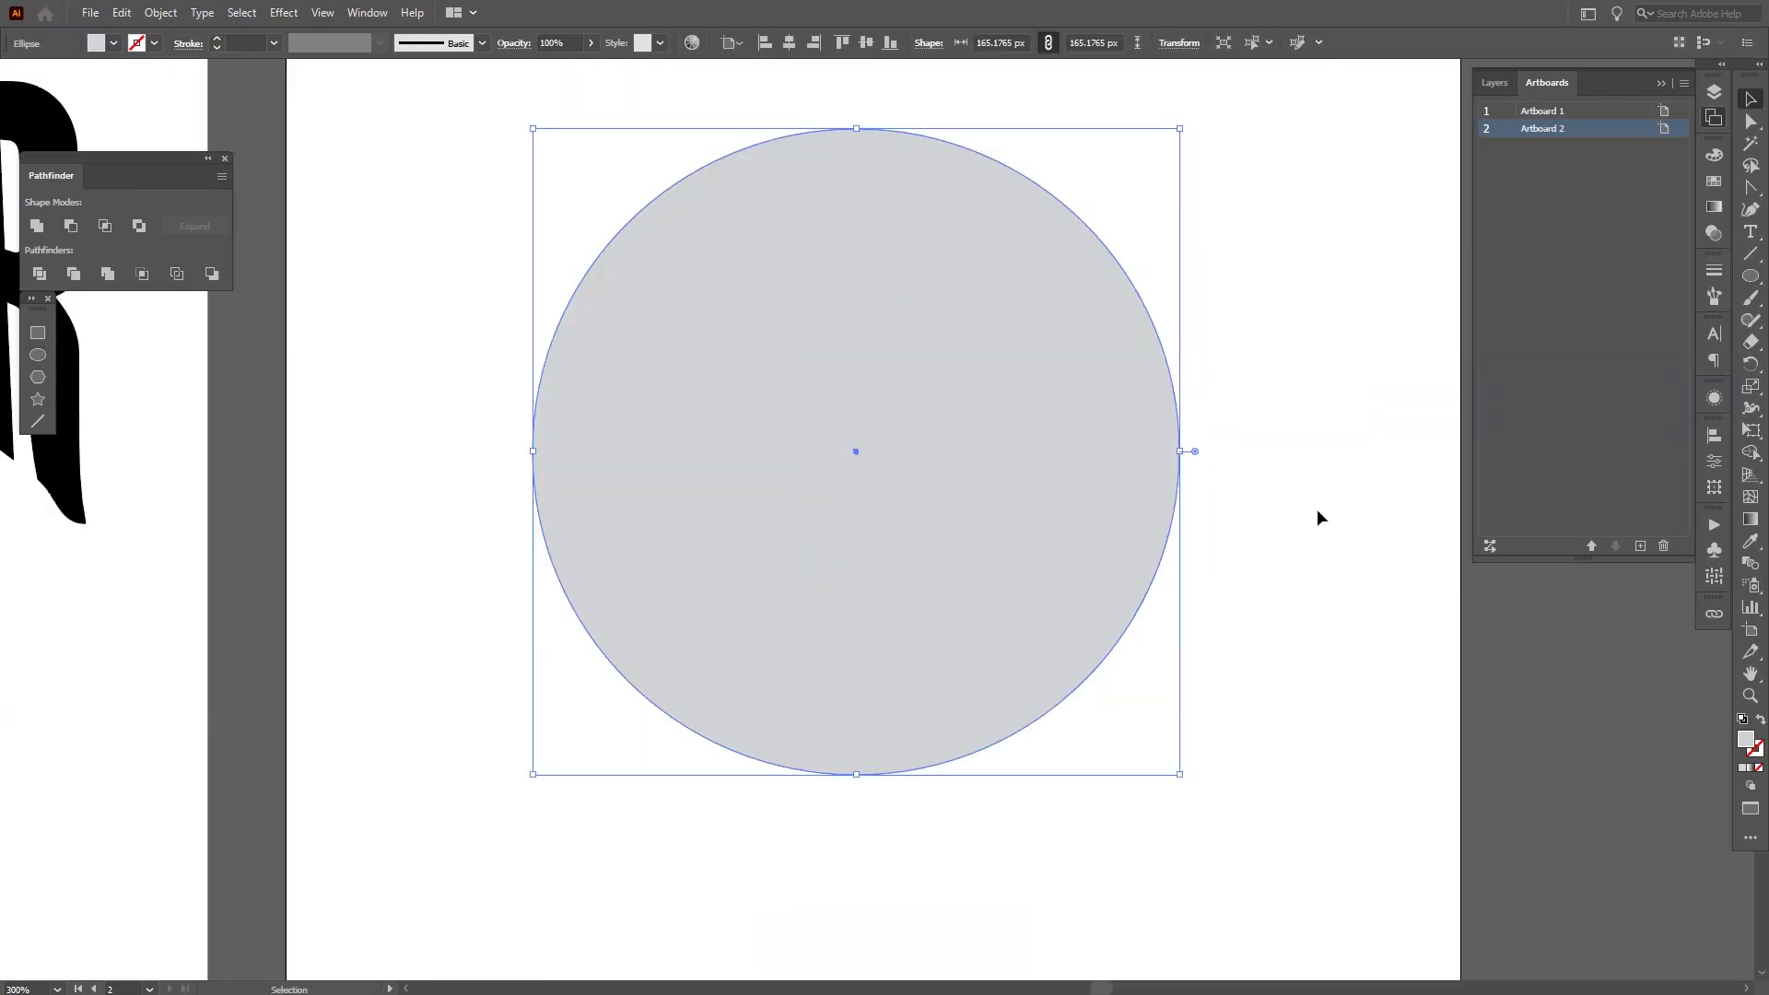
{"action": "left_click", "coordinate": [1661, 83]}
{"action": "left_click", "coordinate": [1335, 268]}
Centre the view on the grey circle on the second artboard.
{"action": "key", "text": "space"}
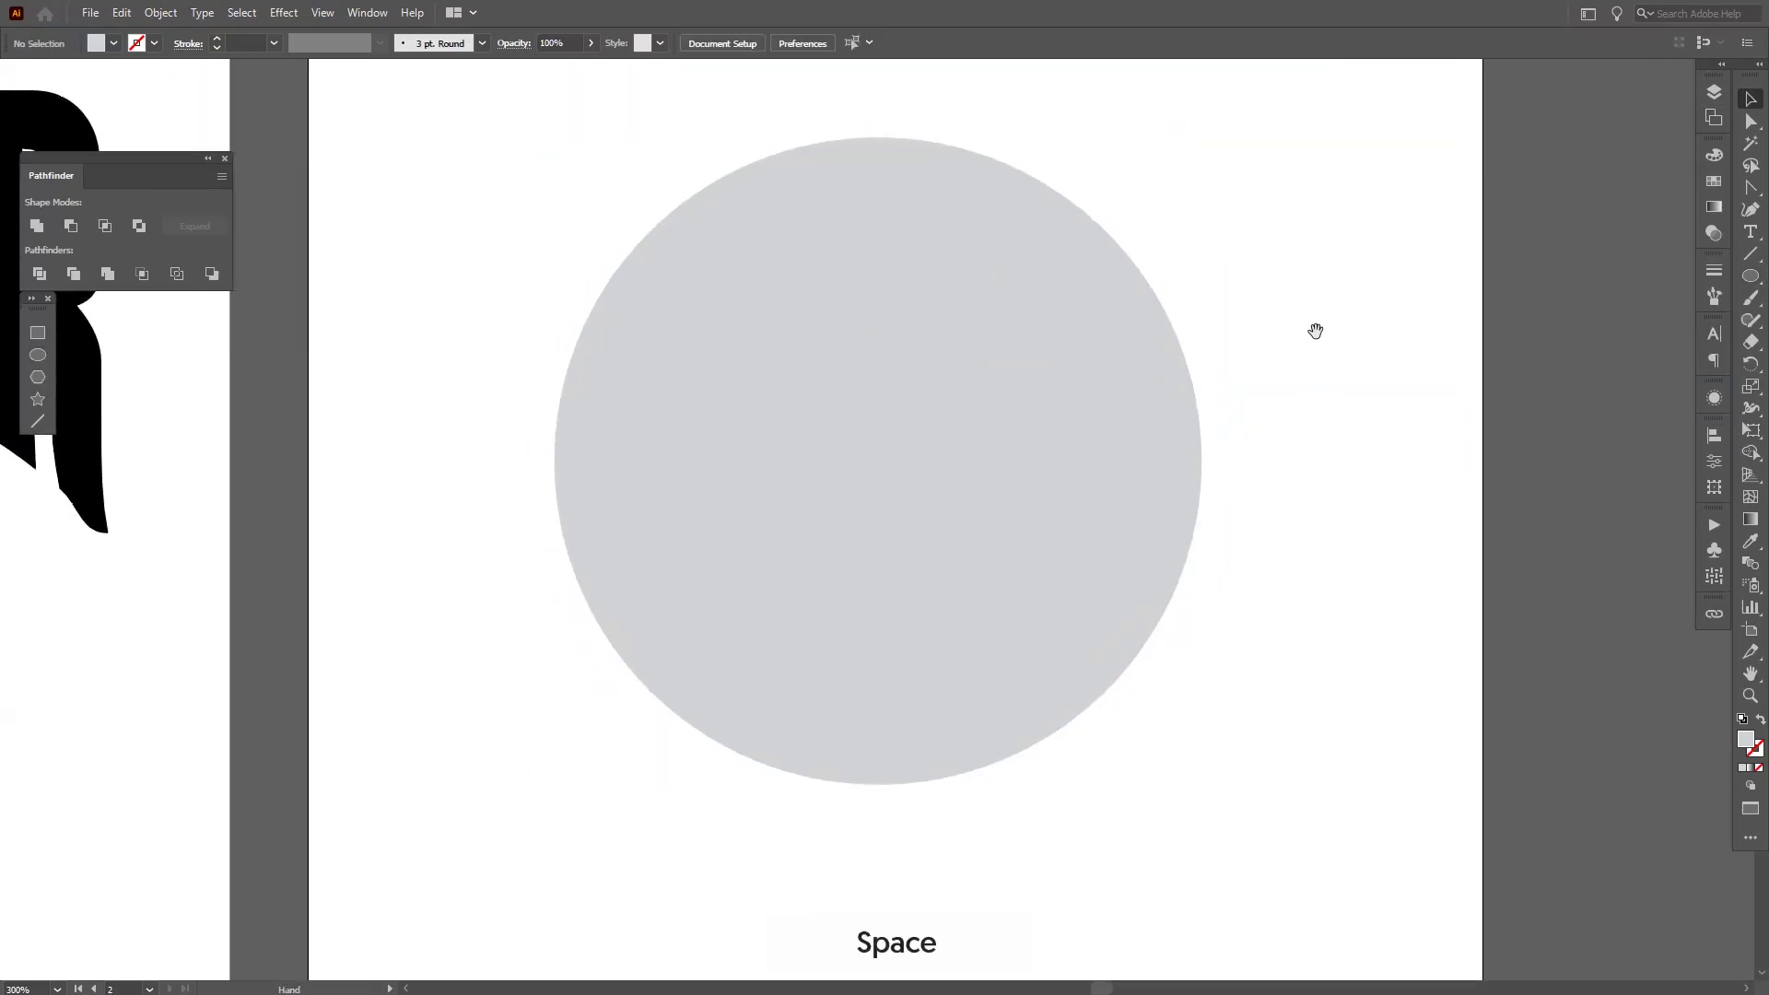
{"action": "scroll", "coordinate": [1315, 328], "scroll_direction": "down", "scroll_amount": 1}
{"action": "scroll", "coordinate": [1208, 356], "scroll_direction": "up", "scroll_amount": 1}
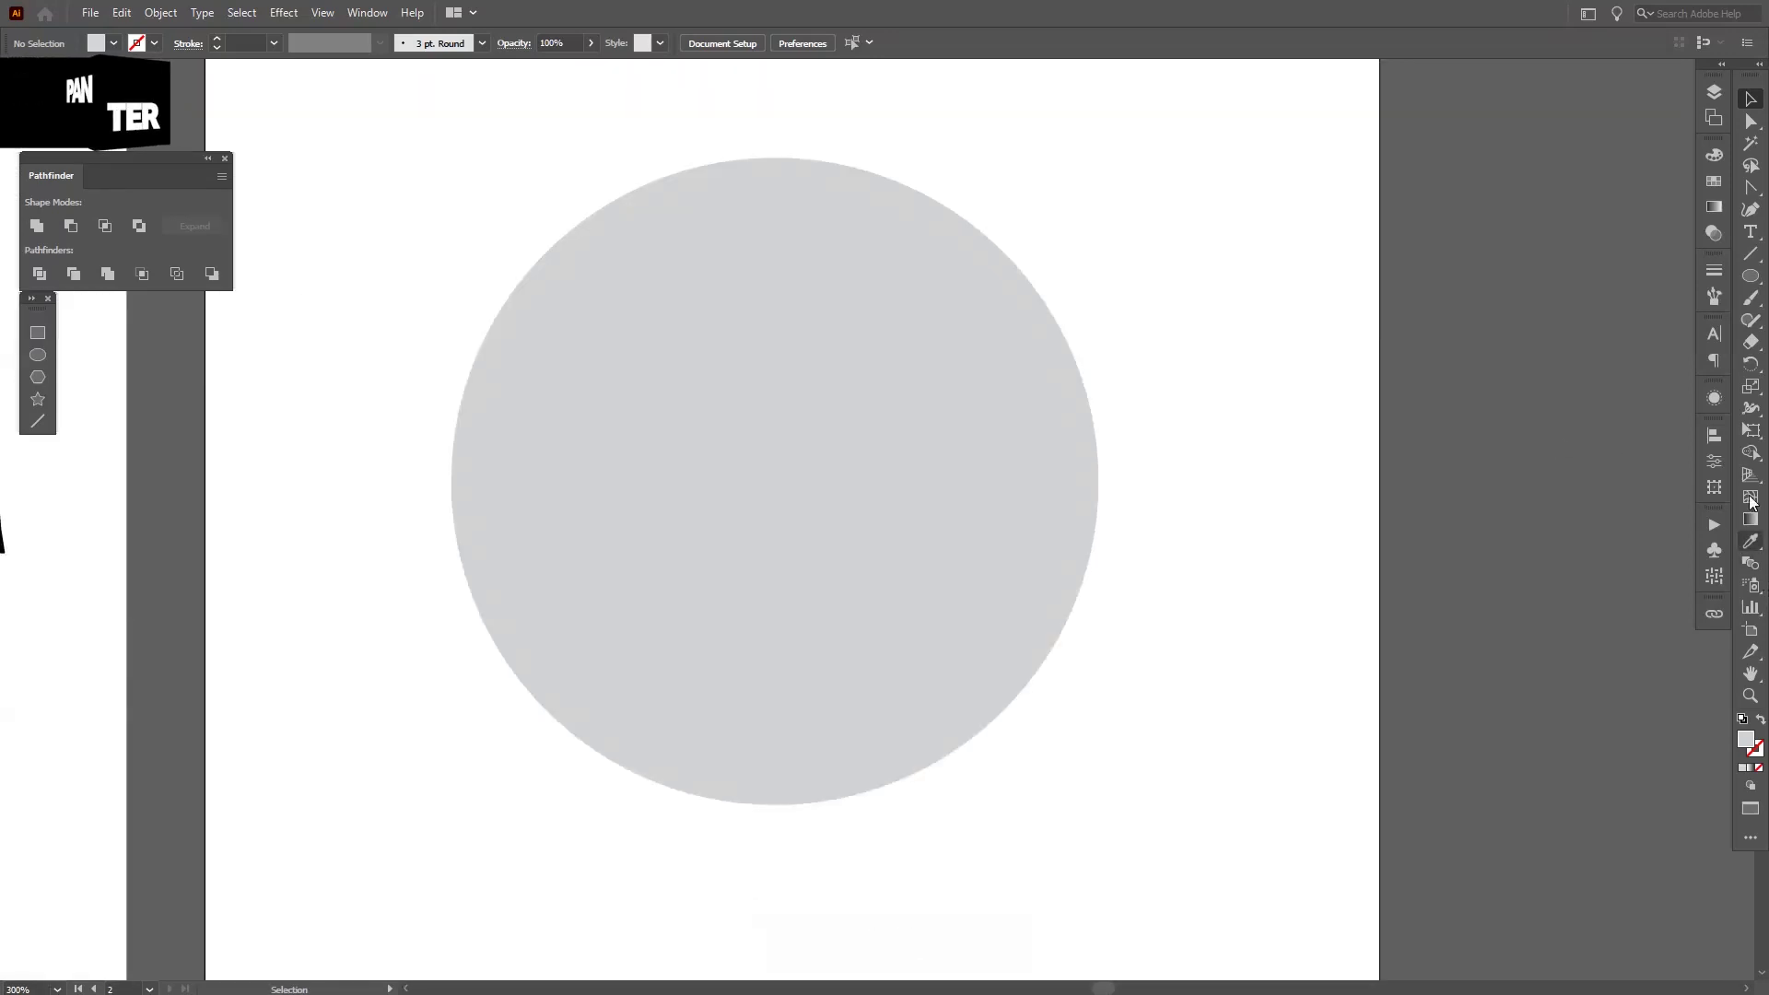
{"action": "left_click", "coordinate": [1750, 209]}
{"action": "scroll", "coordinate": [1263, 324], "scroll_direction": "down", "scroll_amount": 1}
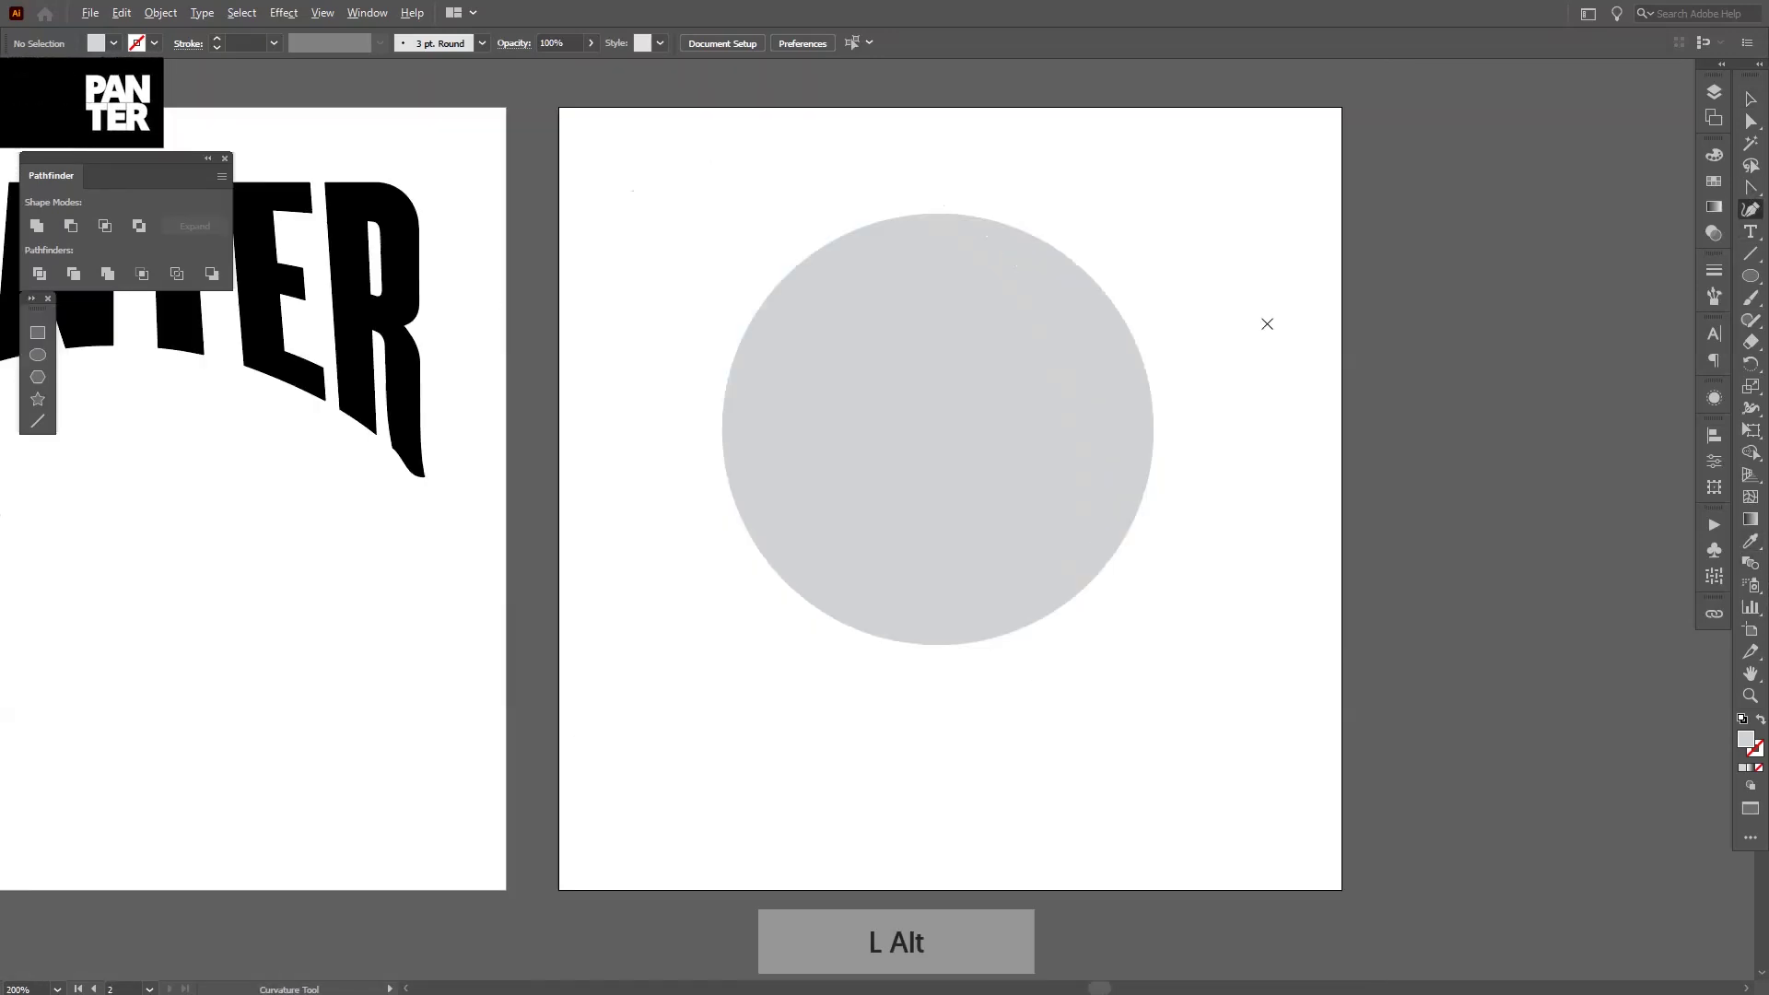
{"action": "key", "text": "space"}
{"action": "left_click_drag", "start_coordinate": [1262, 323], "coordinate": [1248, 351]}
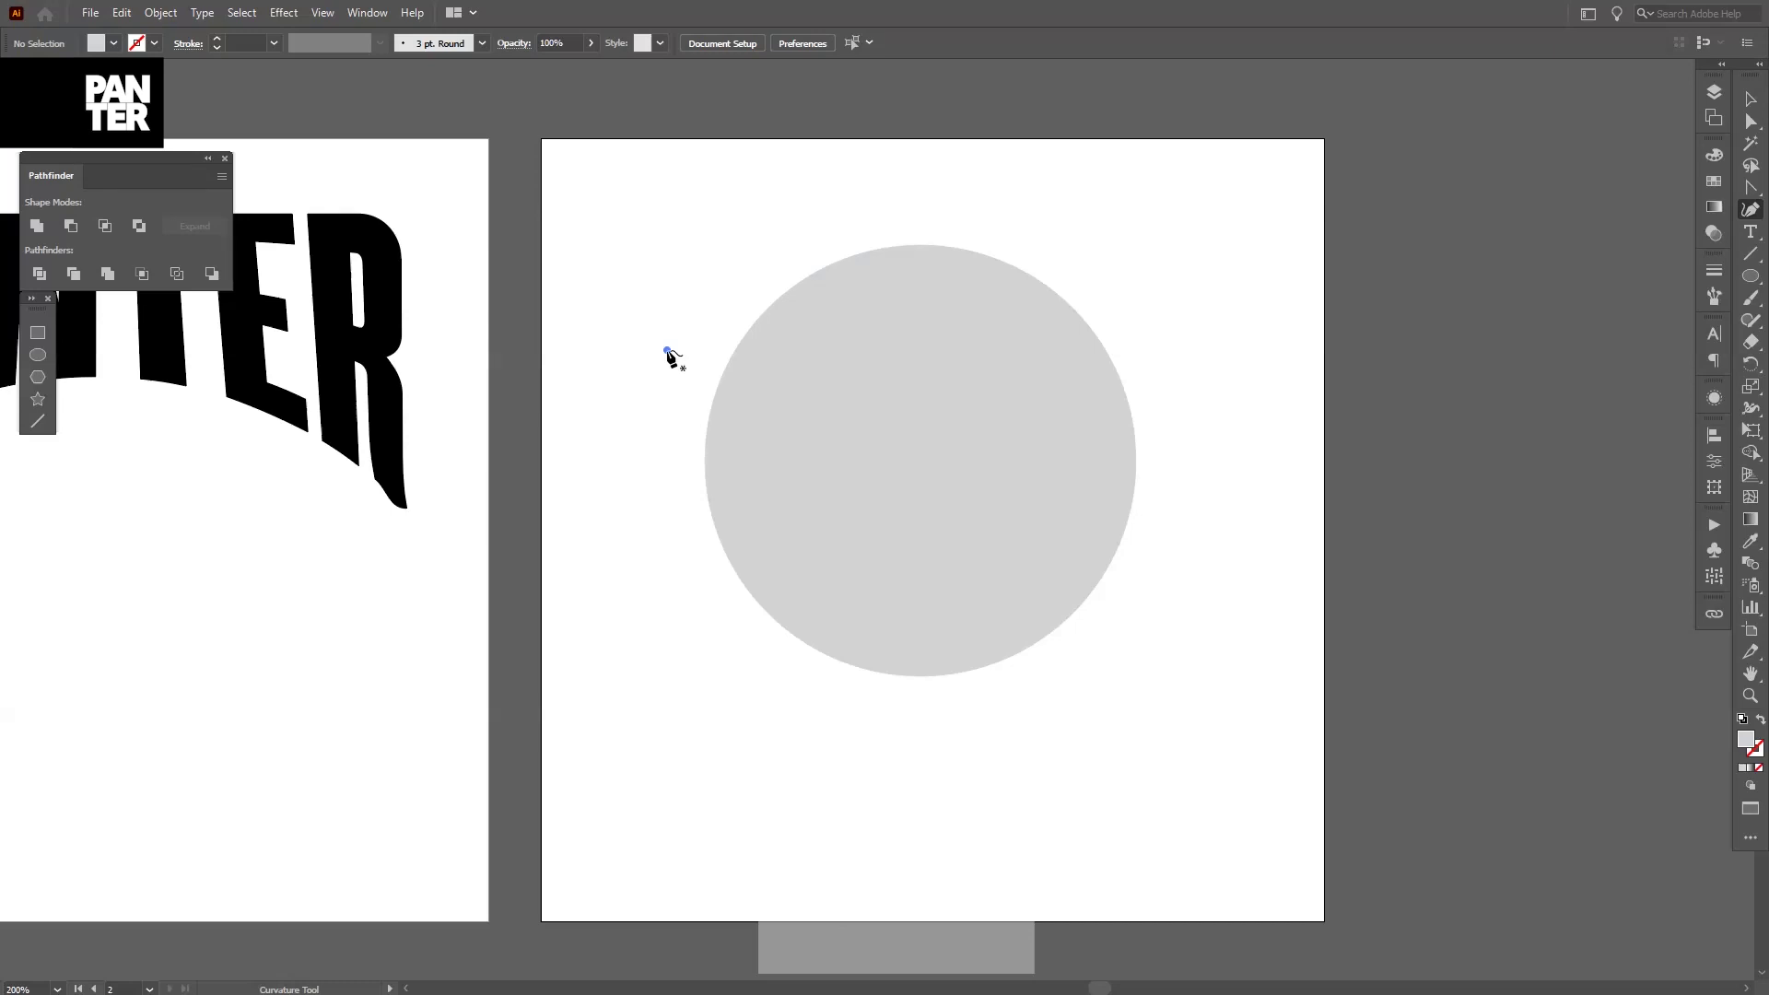
Undo two stray curve points and switch to the Pen tool.
{"action": "left_click", "coordinate": [667, 350]}
{"action": "key", "text": "ctrl+z"}
{"action": "left_click", "coordinate": [714, 350]}
{"action": "key", "text": "ctrl+z"}
{"action": "left_click", "coordinate": [1755, 207]}
{"action": "left_click", "coordinate": [1691, 186]}
Draw a closed cap path over the circle's top with a curved, dipping bottom edge.
{"action": "left_click_drag", "start_coordinate": [609, 336], "coordinate": [682, 388]}
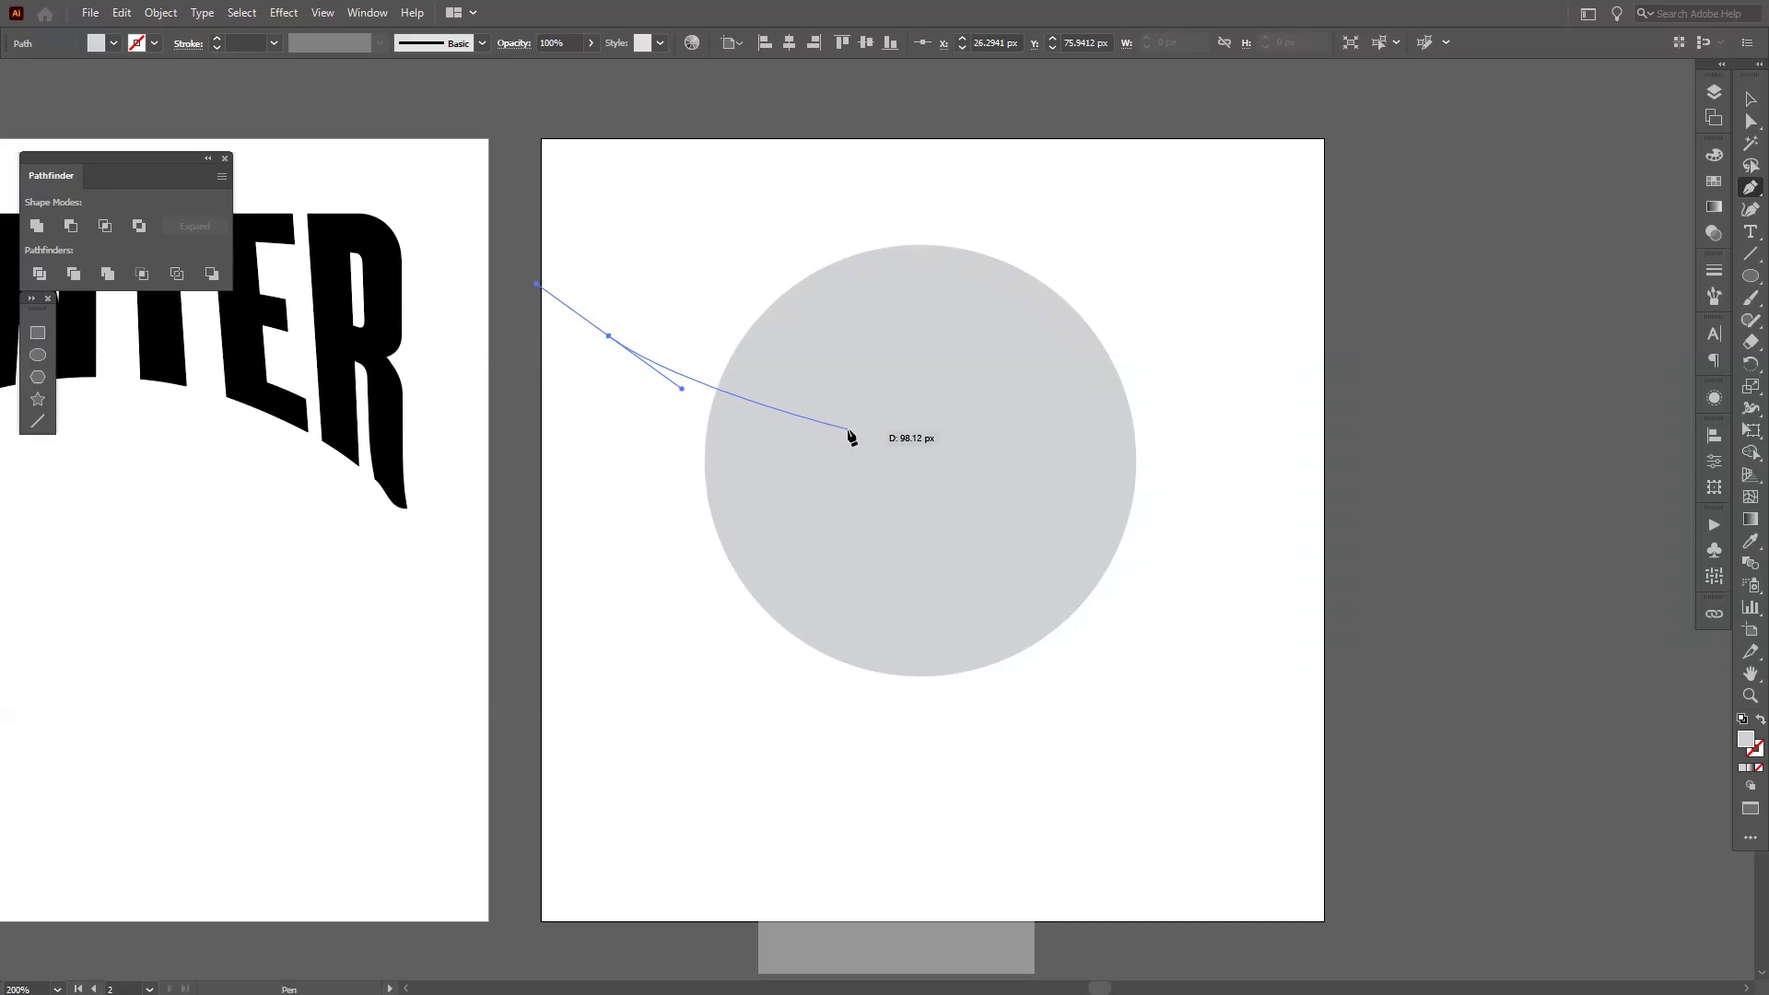
{"action": "left_click_drag", "start_coordinate": [847, 430], "coordinate": [909, 431]}
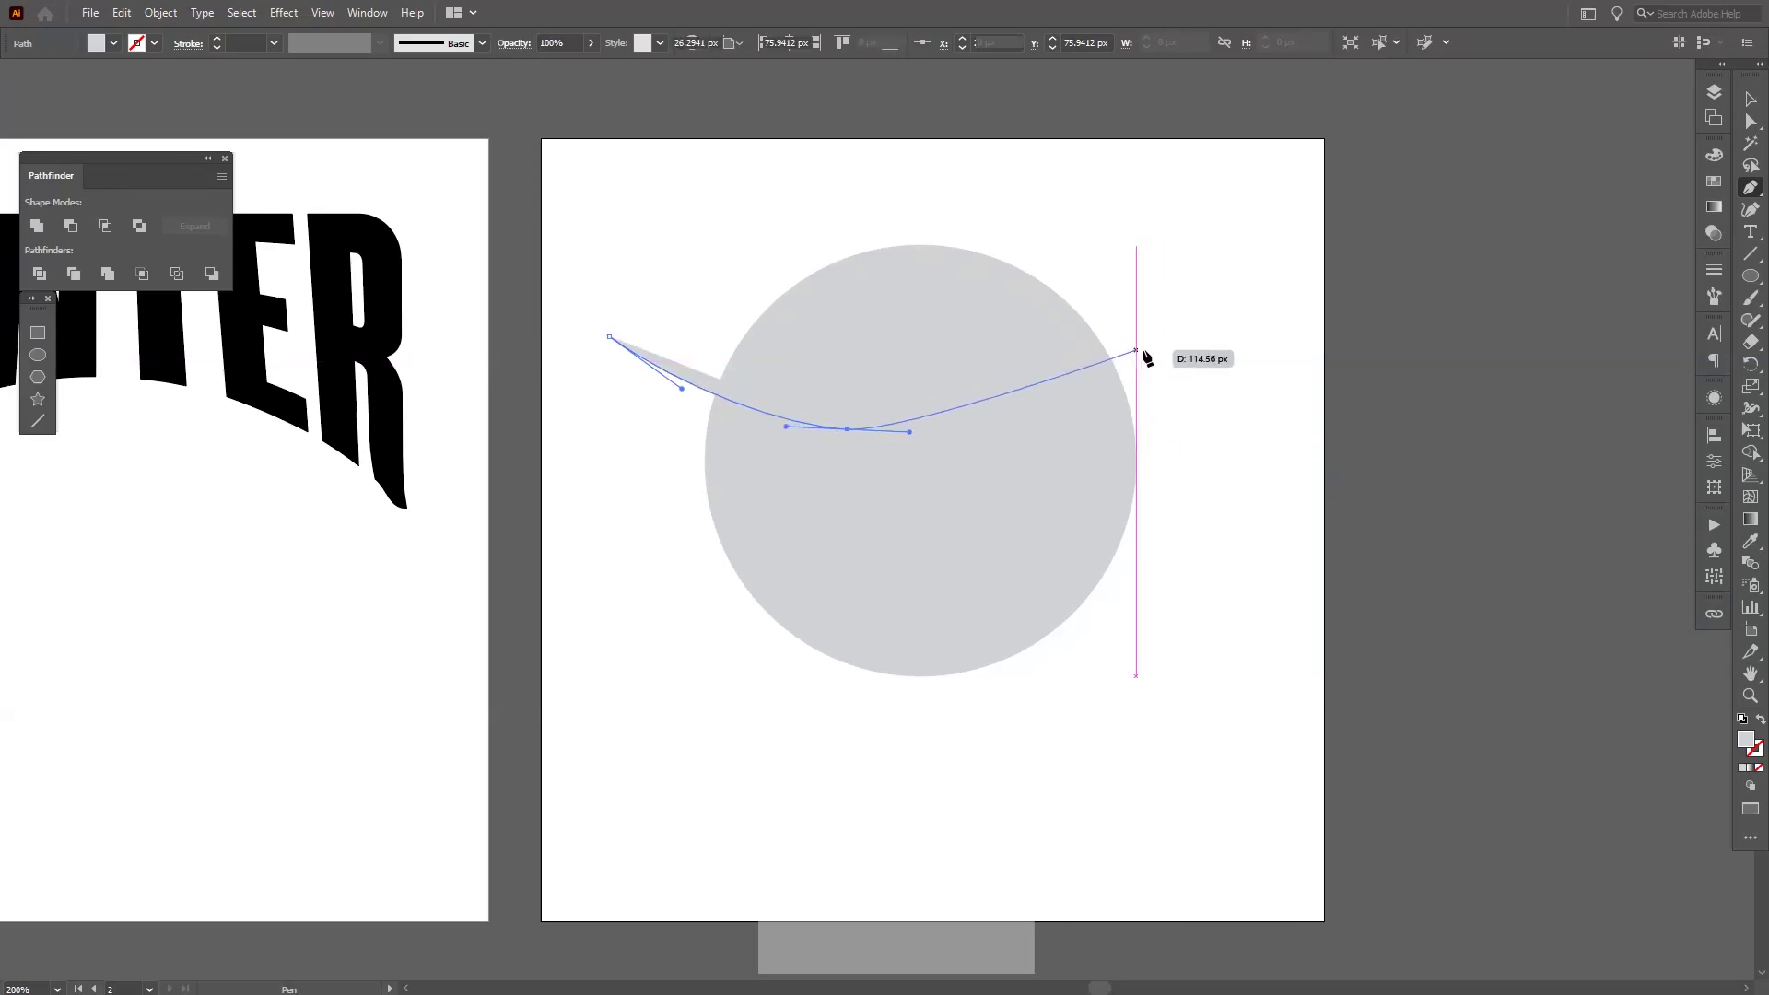
{"action": "left_click_drag", "start_coordinate": [1159, 350], "coordinate": [1302, 405]}
{"action": "key", "text": "ctrl+z"}
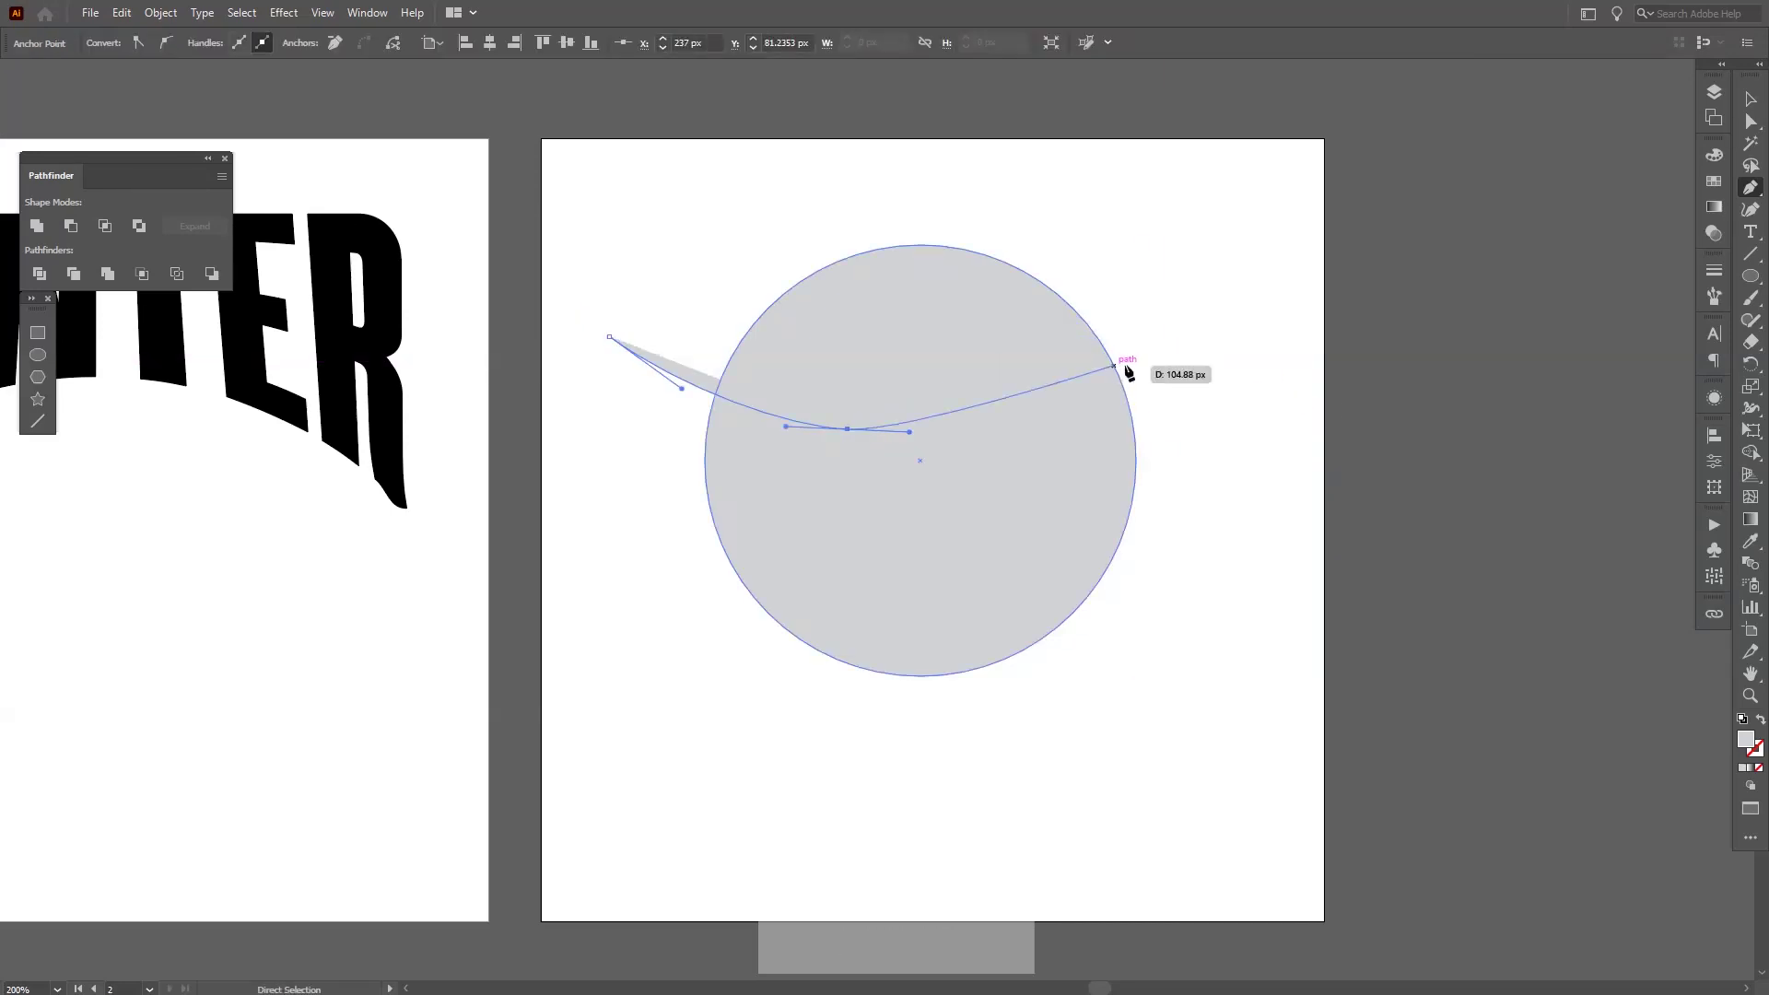
{"action": "left_click_drag", "start_coordinate": [1118, 374], "coordinate": [1196, 456]}
{"action": "key", "text": "ctrl+z"}
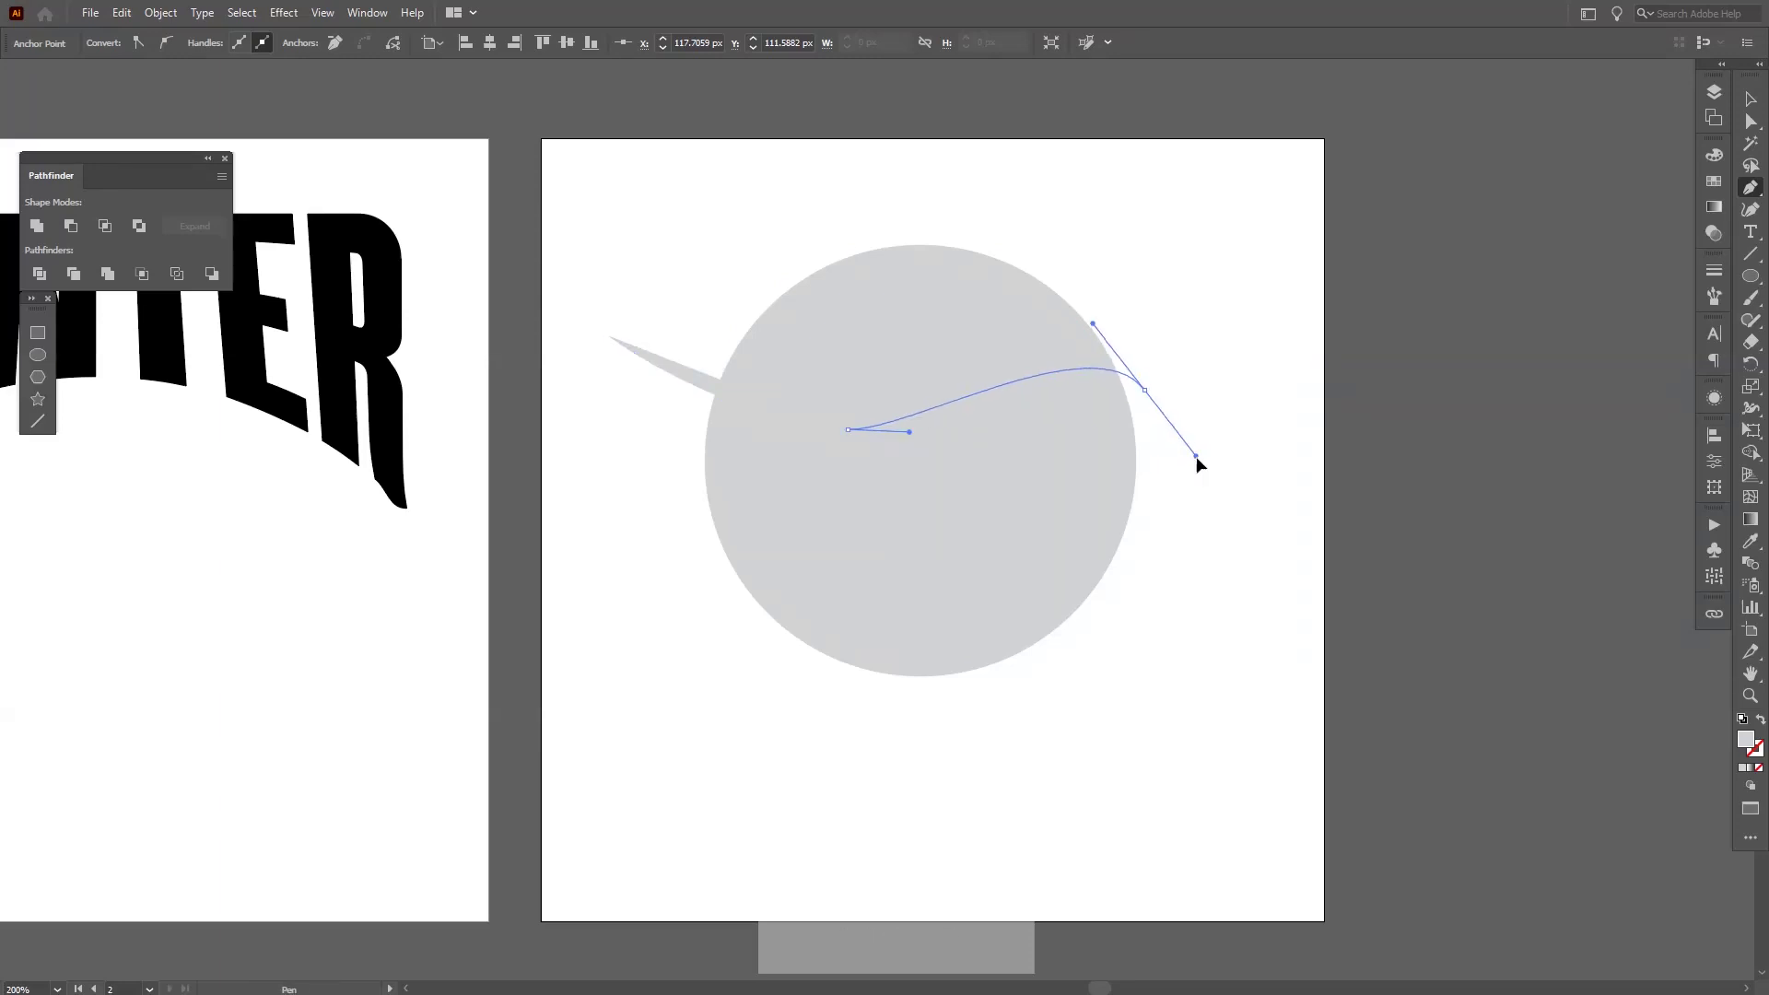
{"action": "left_click", "coordinate": [1019, 157]}
{"action": "left_click", "coordinate": [718, 204]}
{"action": "left_click", "coordinate": [555, 254]}
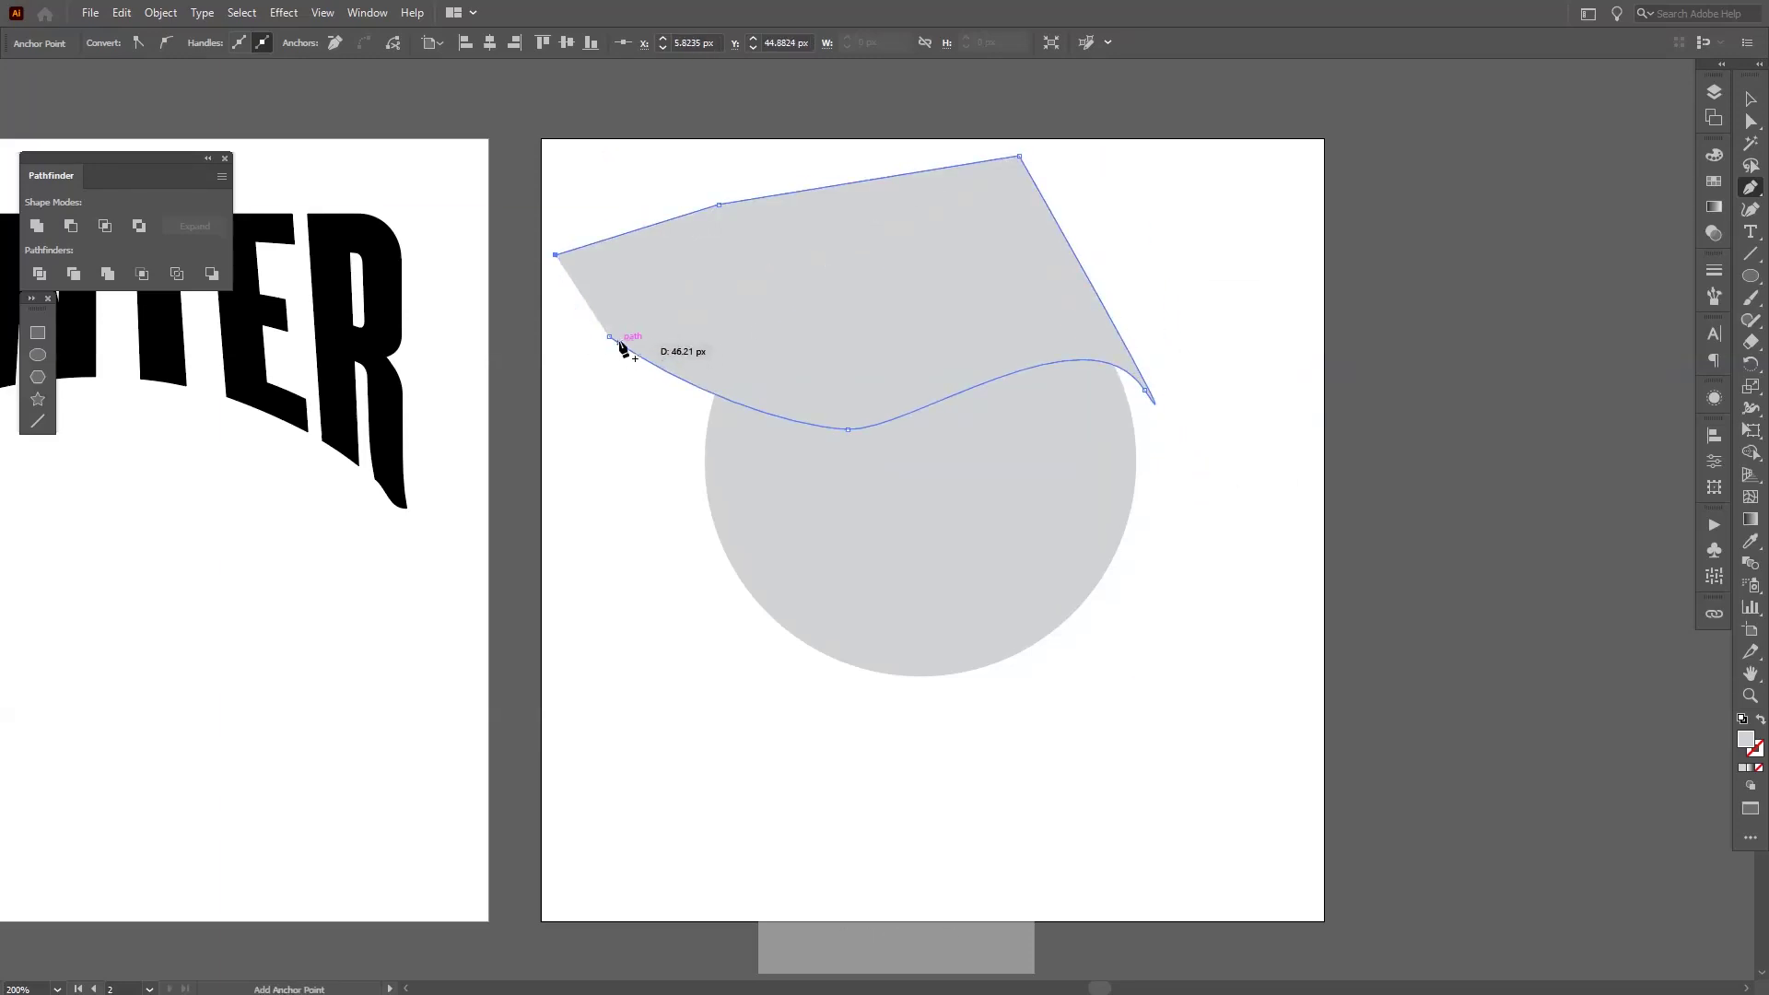
{"action": "left_click", "coordinate": [610, 335]}
Smooth the wave by adjusting its bottom anchor's handle and position, then select the cap.
{"action": "key", "text": "a"}
{"action": "left_click", "coordinate": [847, 429]}
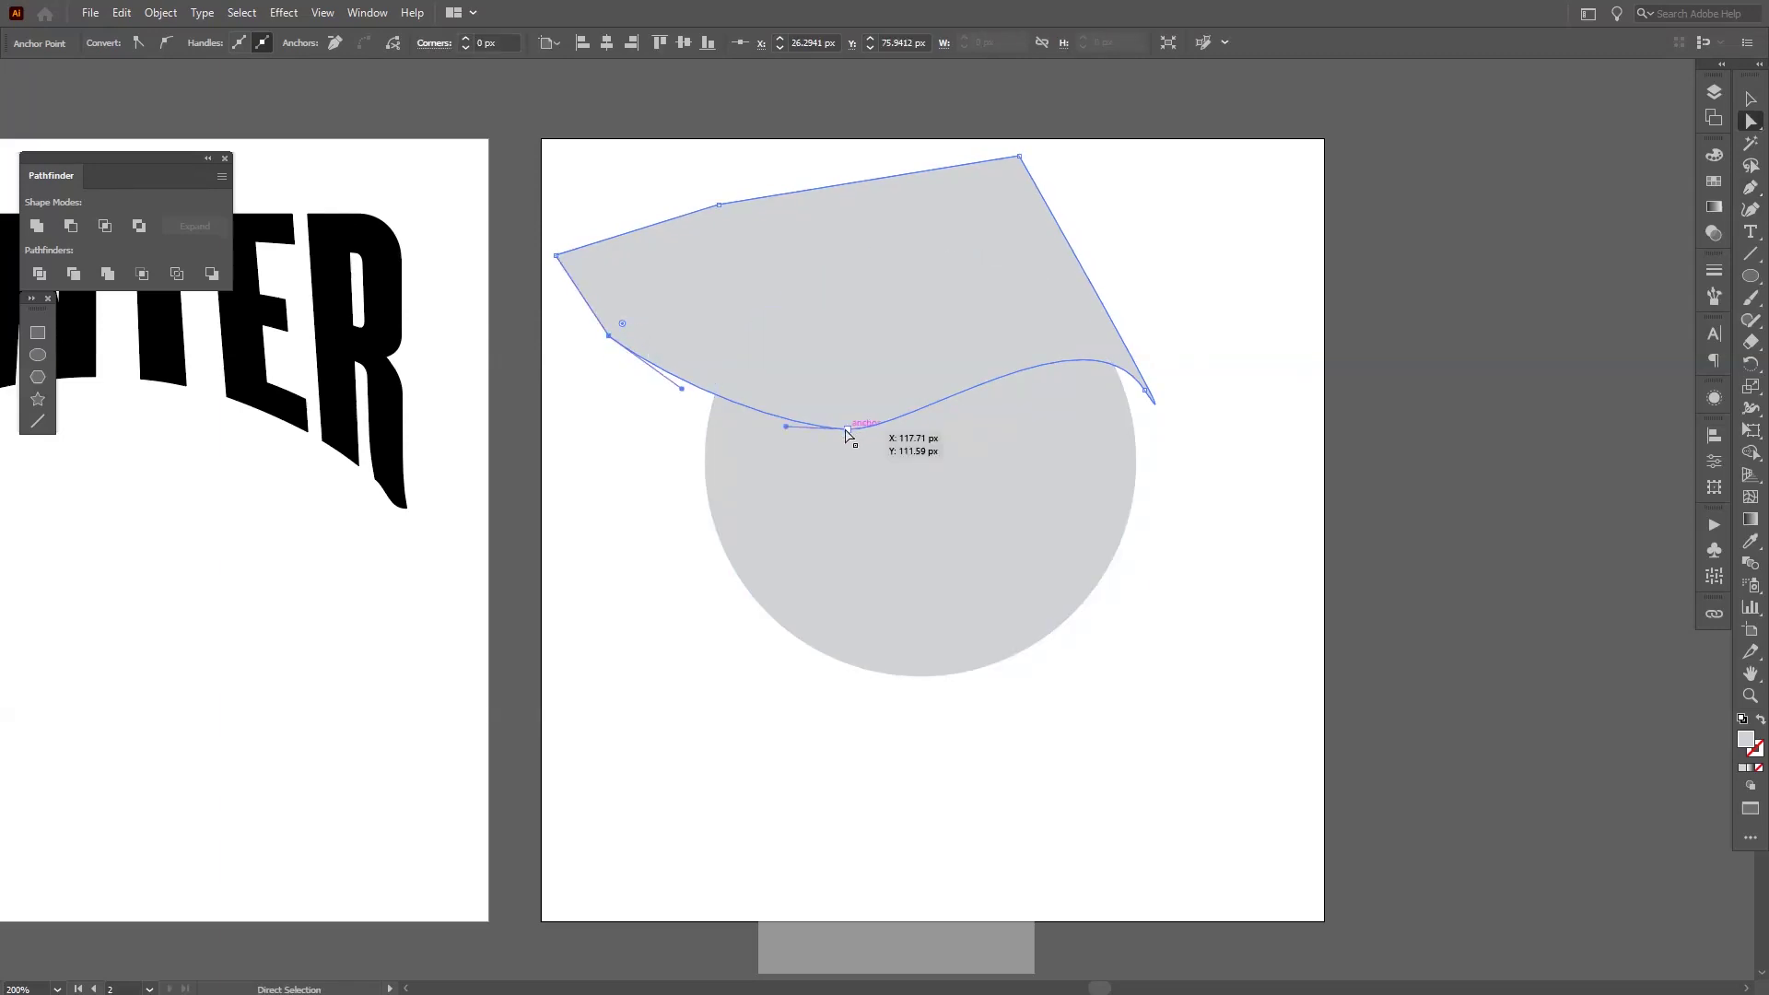
{"action": "left_click_drag", "start_coordinate": [915, 434], "coordinate": [969, 436]}
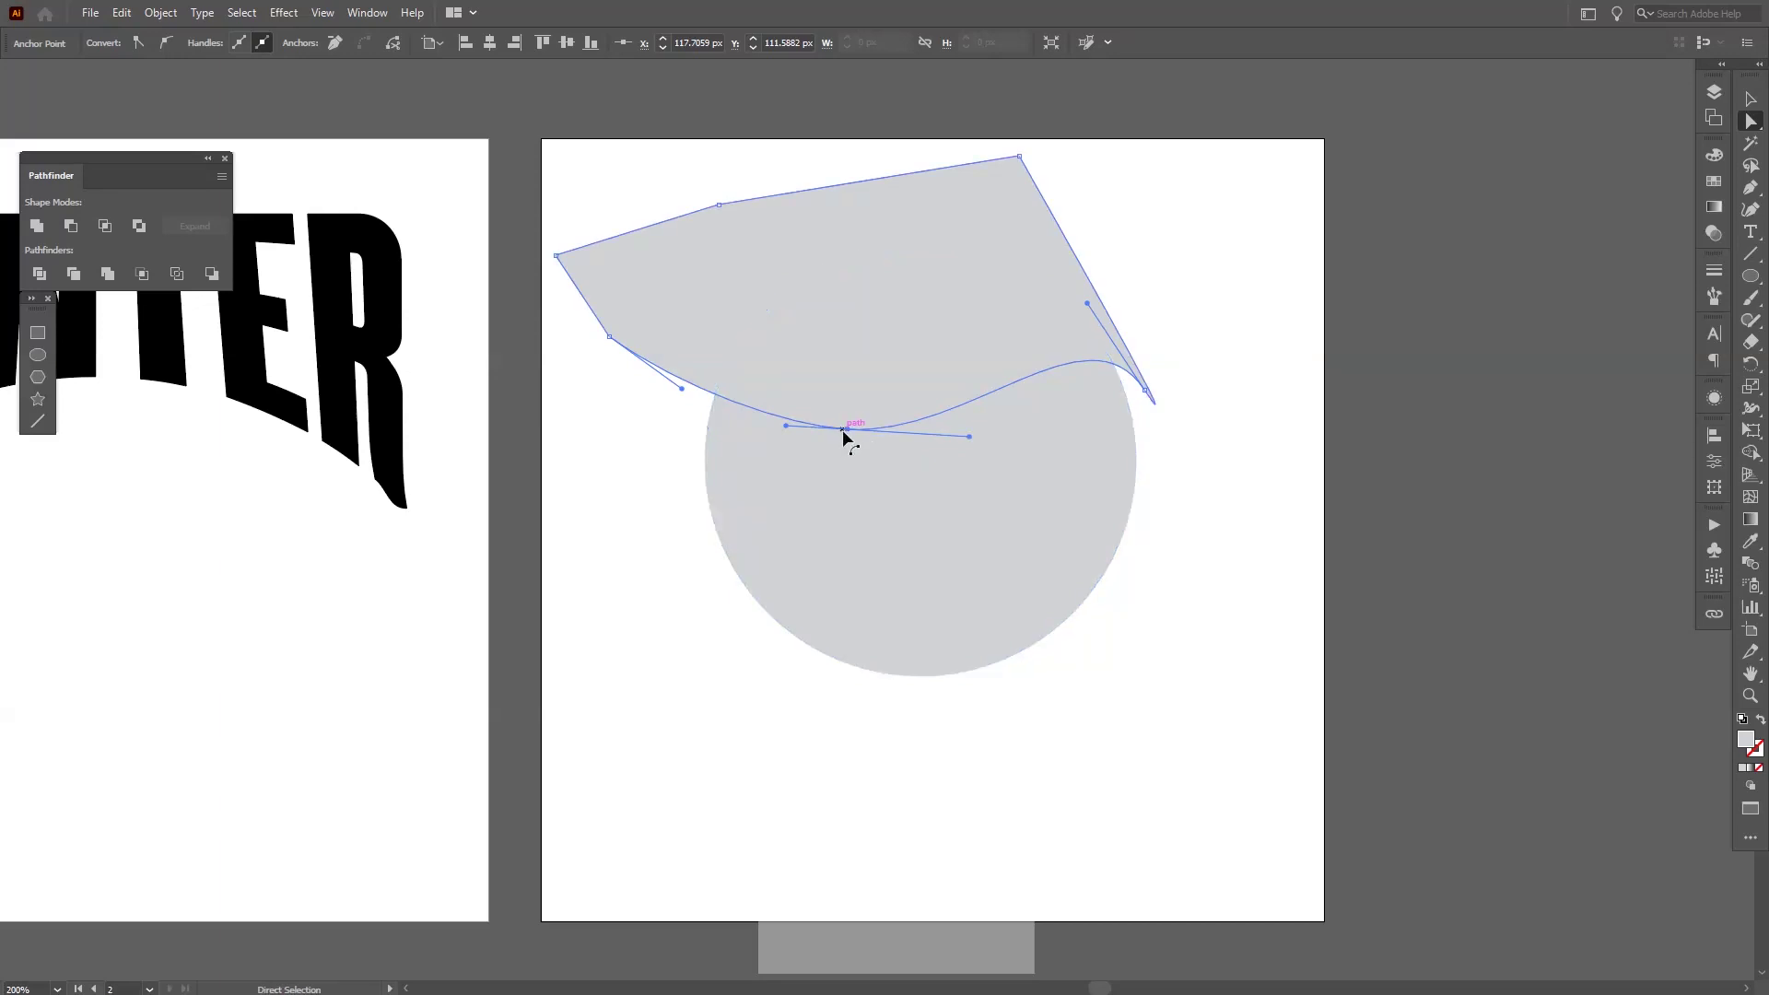
{"action": "left_click_drag", "start_coordinate": [842, 429], "coordinate": [756, 446]}
{"action": "left_click", "coordinate": [596, 525]}
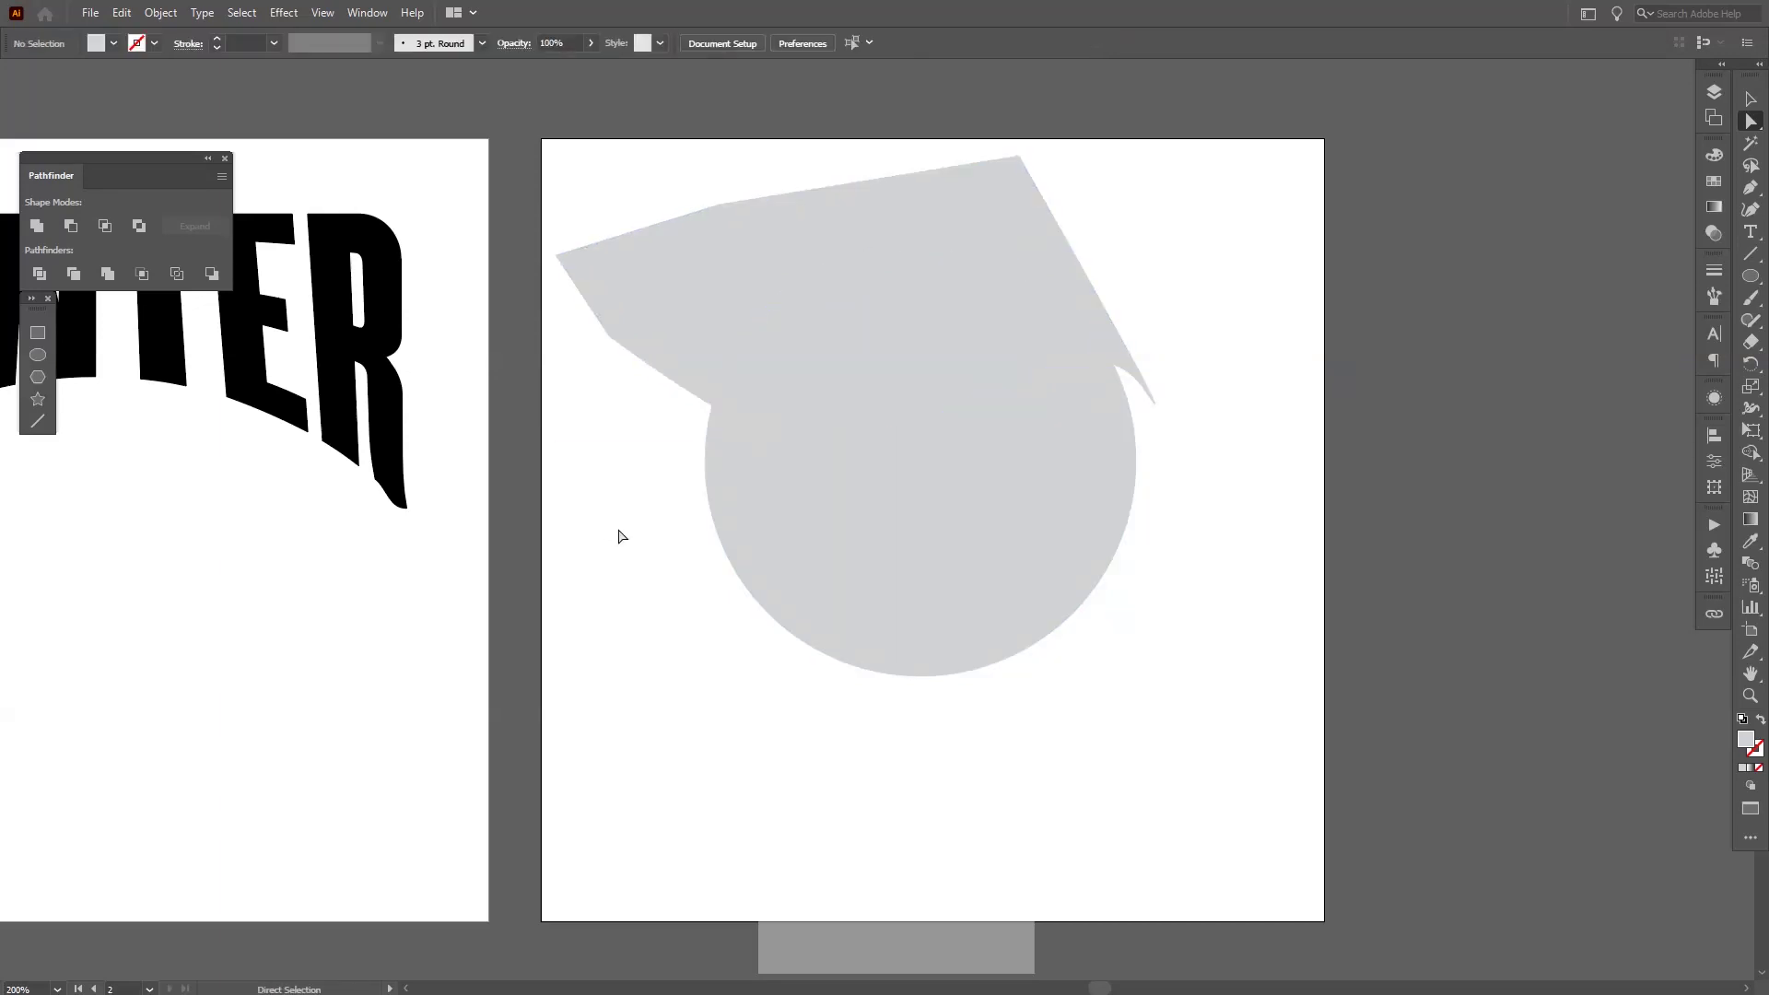
{"action": "key", "text": "v"}
{"action": "left_click", "coordinate": [928, 293]}
Fill the top cap shape with the sampled dark navy.
{"action": "key", "text": "i"}
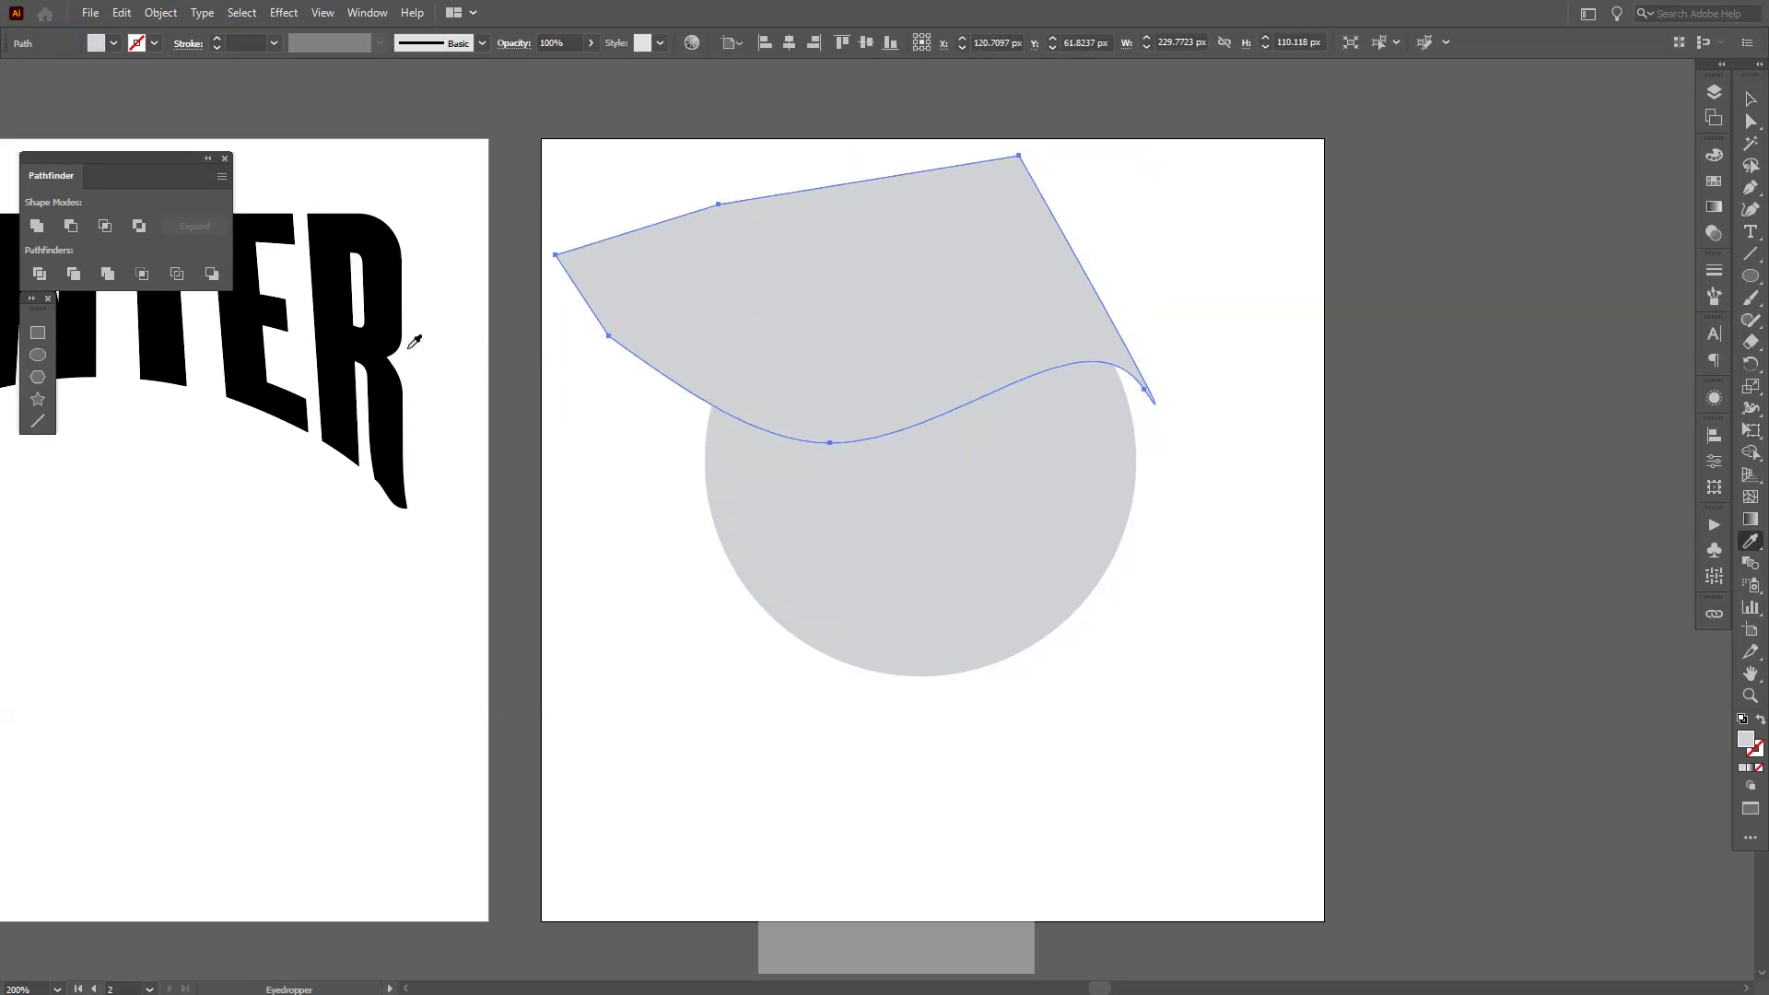
{"action": "left_click", "coordinate": [408, 349]}
{"action": "key", "text": "v"}
{"action": "left_click", "coordinate": [601, 630]}
{"action": "left_click_drag", "start_coordinate": [703, 660], "coordinate": [713, 663]}
Draw a closed navy shape with a wavy top over the circle's lower part.
{"action": "key", "text": "p"}
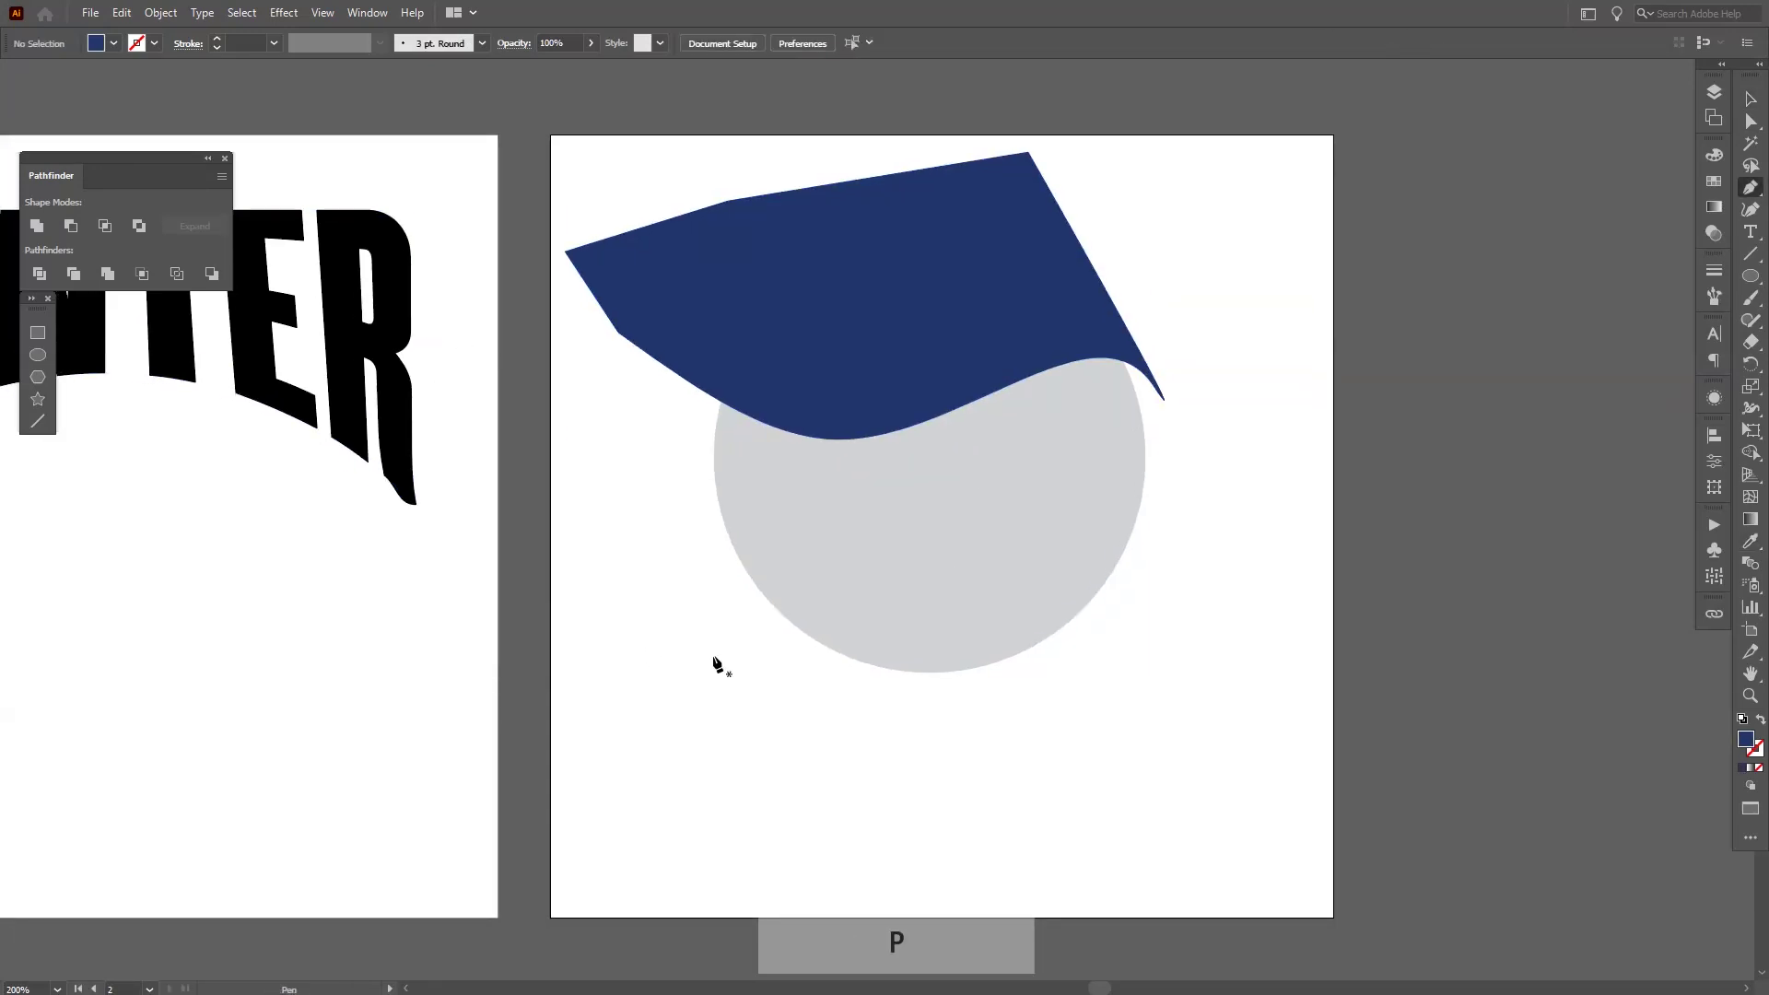
{"action": "left_click", "coordinate": [737, 574]}
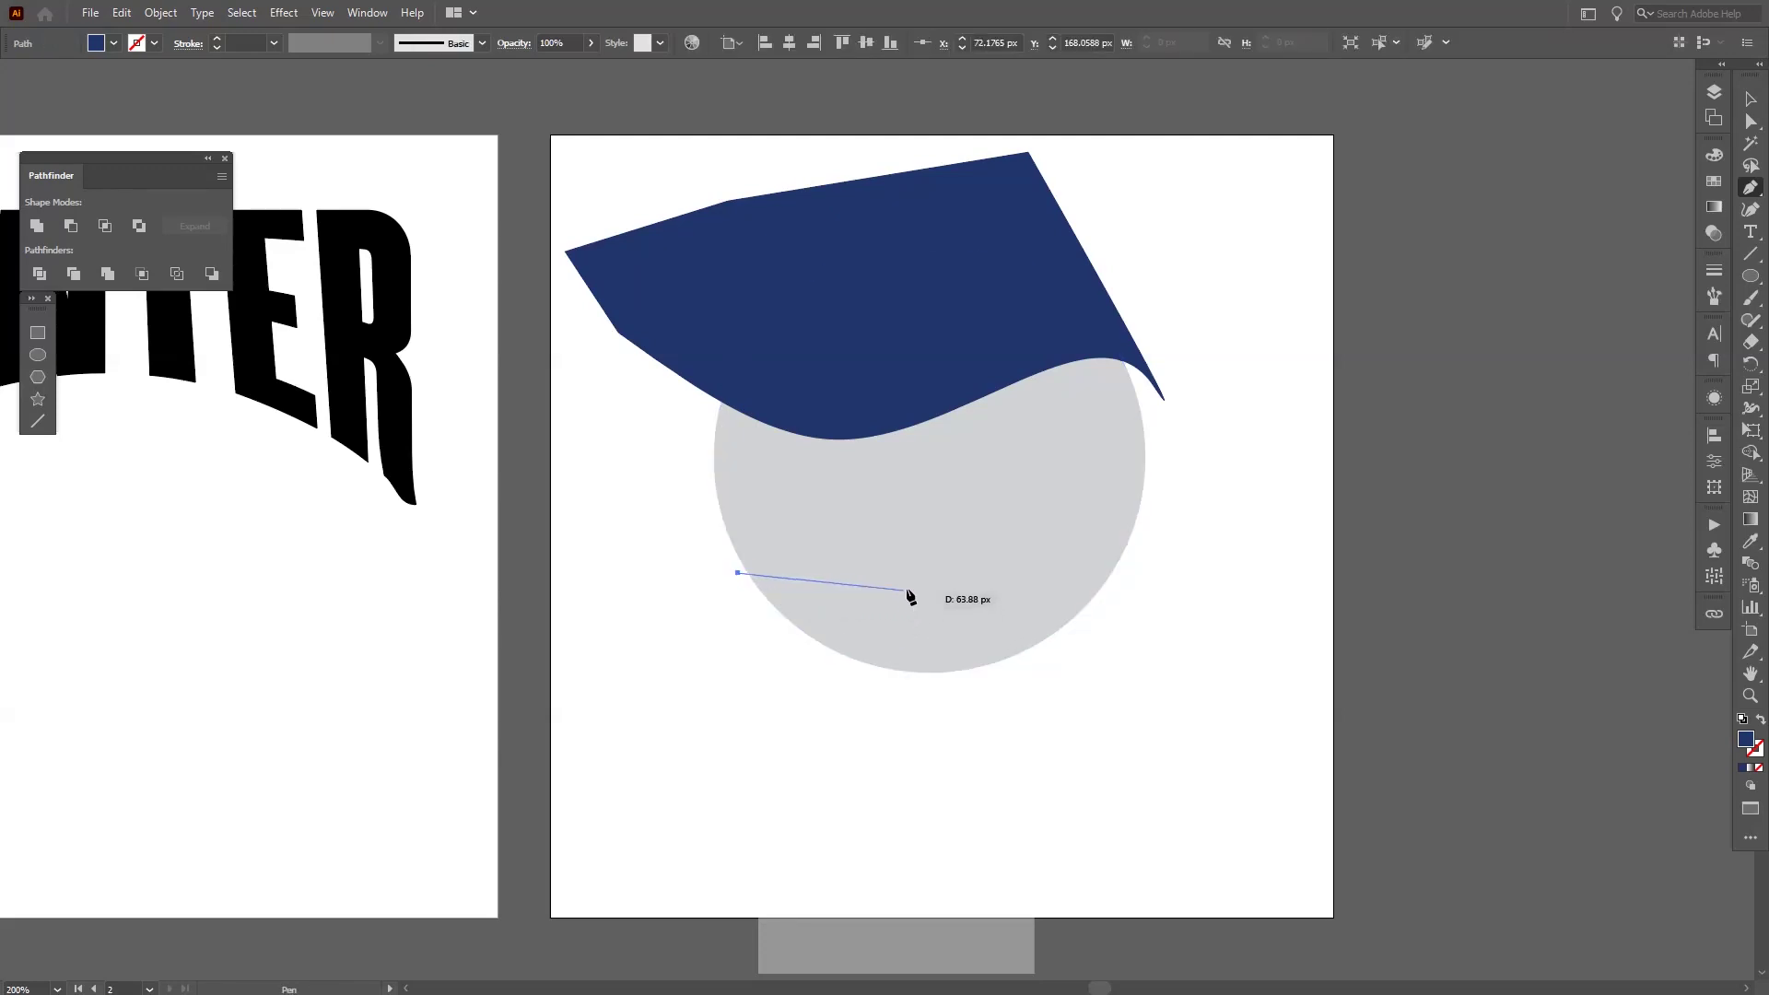
{"action": "left_click_drag", "start_coordinate": [929, 557], "coordinate": [1029, 495]}
{"action": "key", "text": "ctrl+z"}
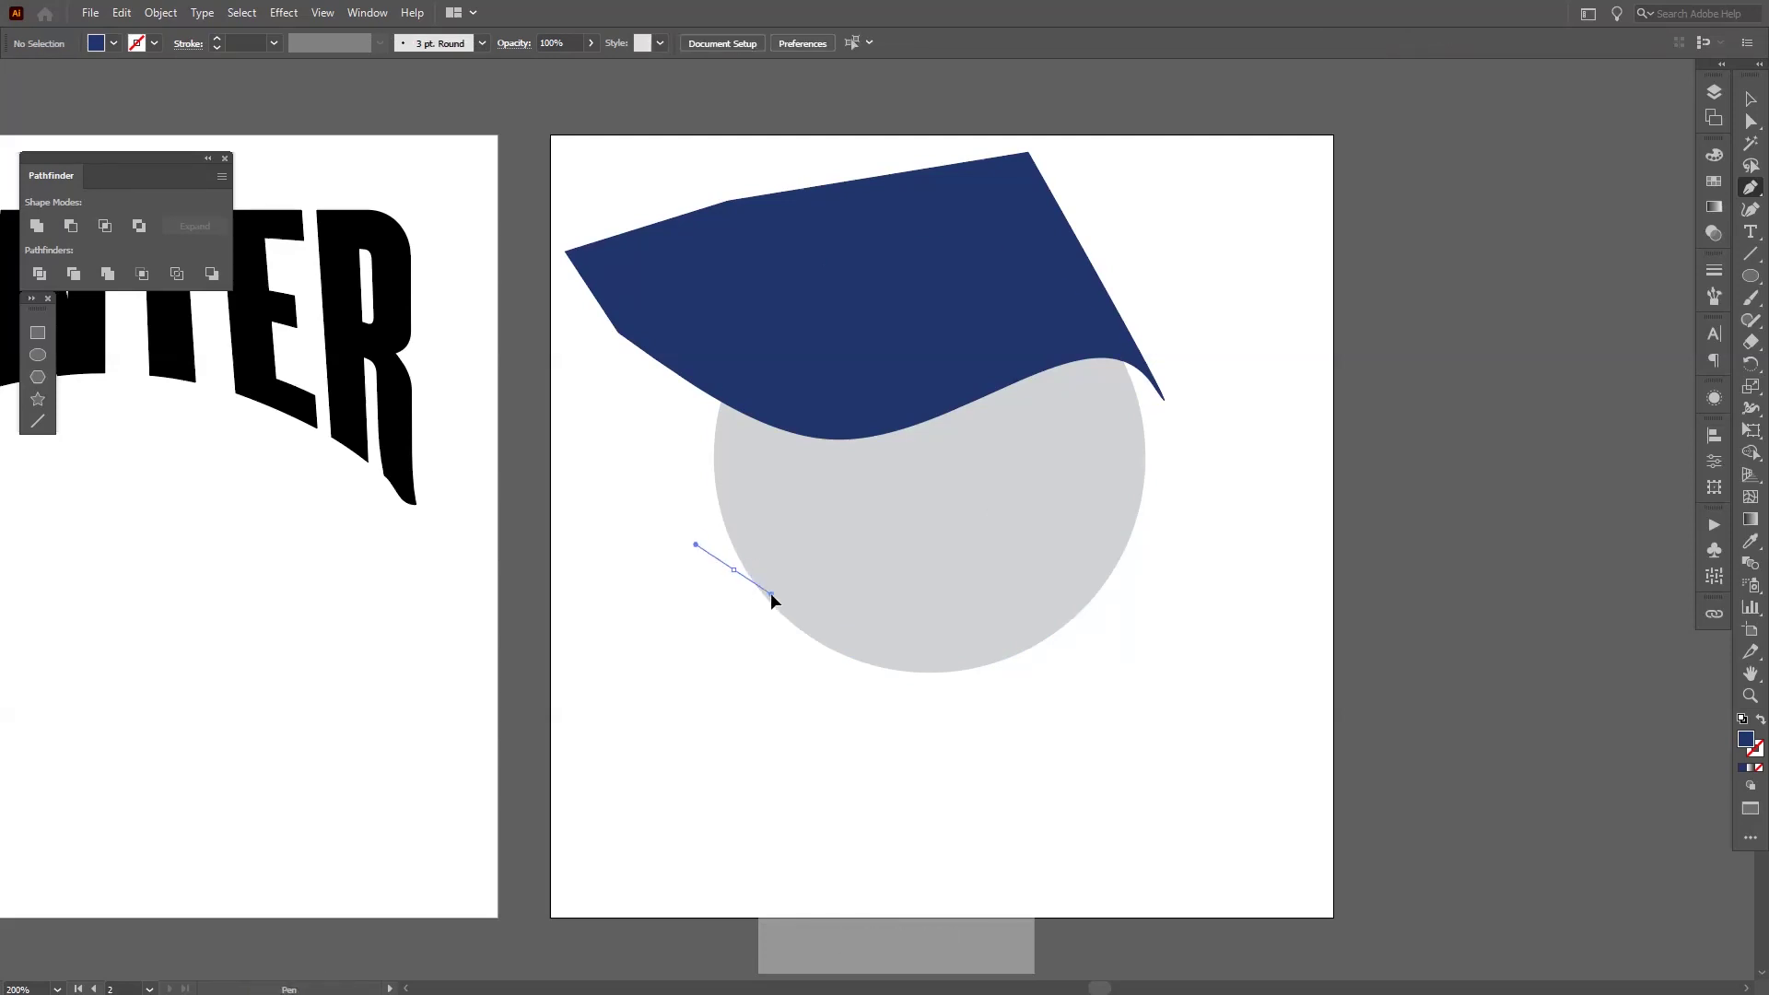
{"action": "left_click_drag", "start_coordinate": [770, 593], "coordinate": [775, 599]}
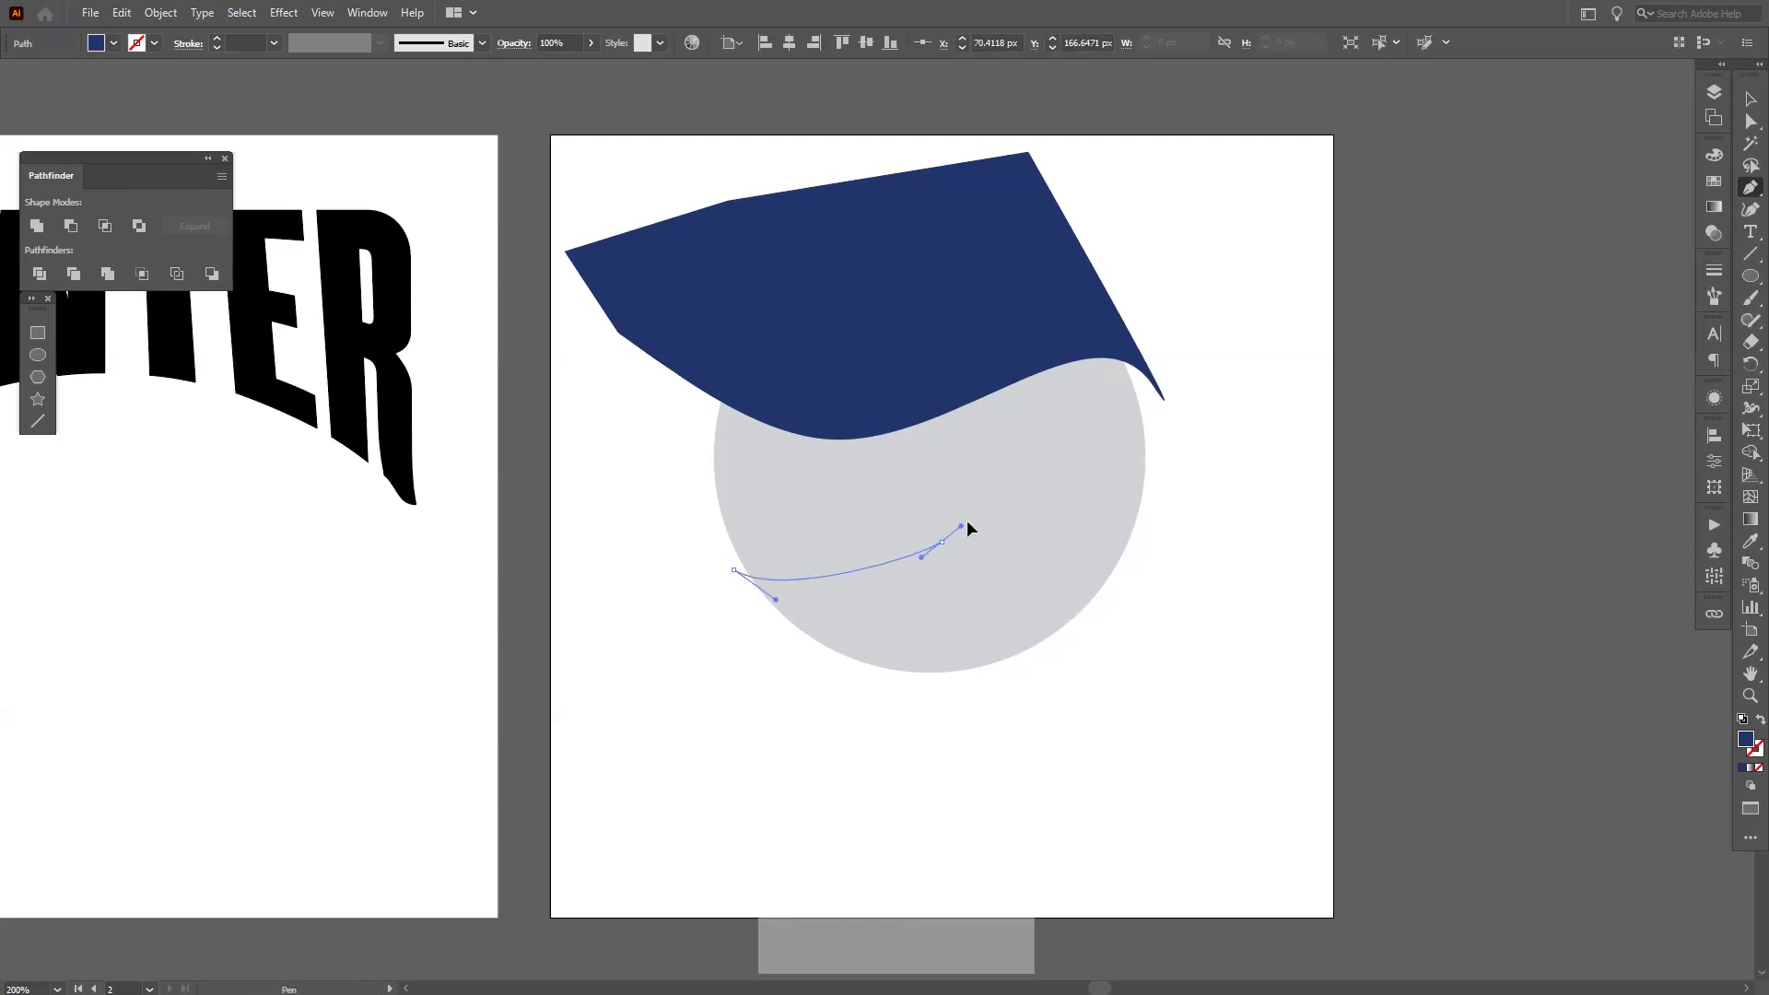
{"action": "left_click_drag", "start_coordinate": [1015, 485], "coordinate": [1017, 481]}
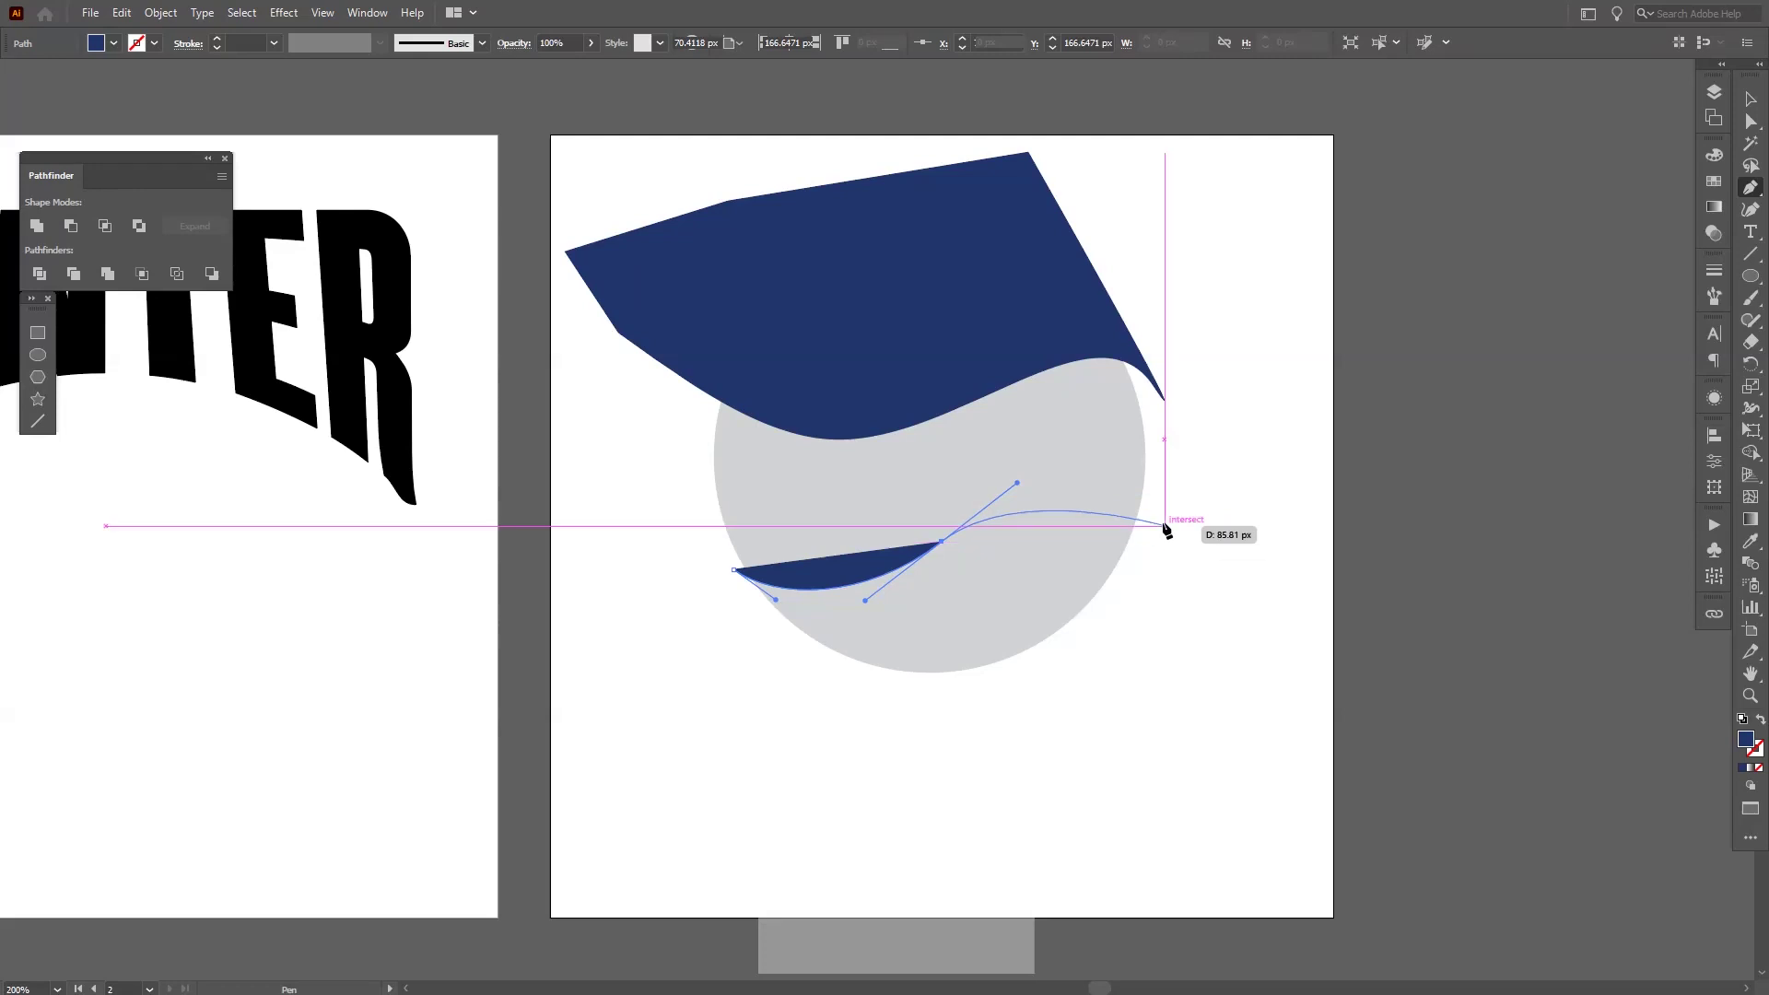
{"action": "left_click_drag", "start_coordinate": [1170, 609], "coordinate": [1182, 600]}
{"action": "left_click_drag", "start_coordinate": [941, 764], "coordinate": [788, 721]}
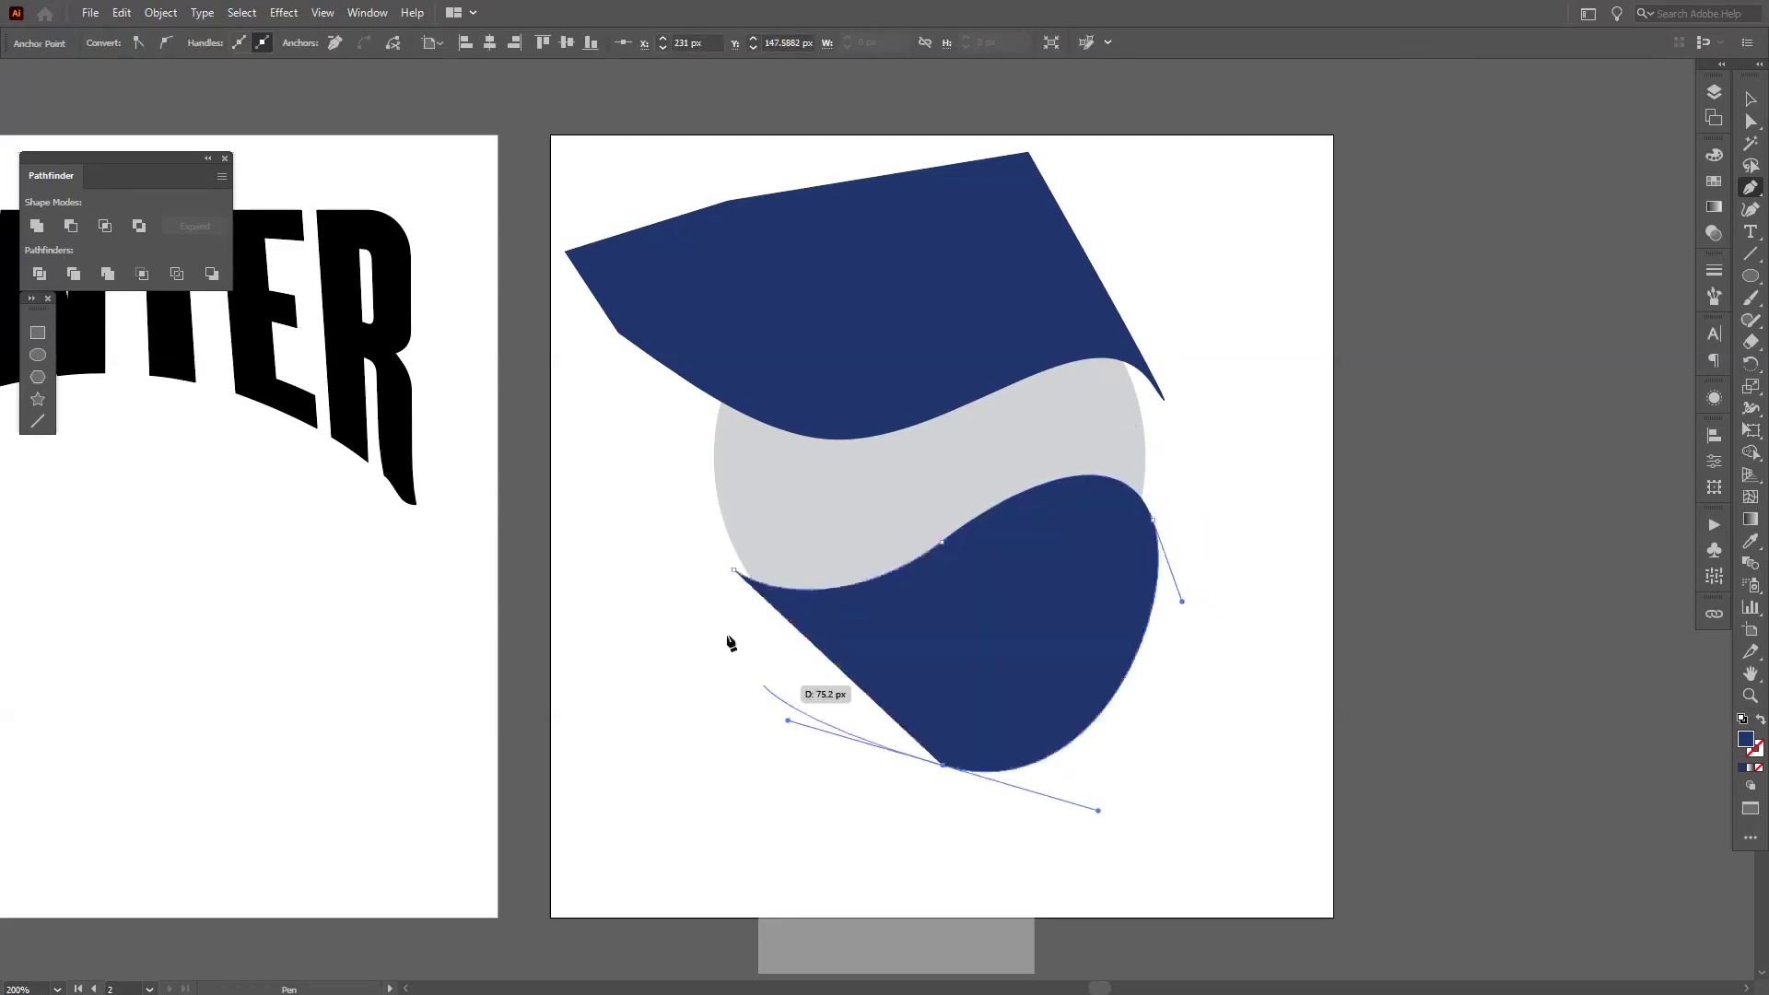
{"action": "left_click", "coordinate": [734, 573]}
Fill both wave shapes black and divide them with the circle into pieces.
{"action": "key", "text": "v"}
{"action": "left_click", "coordinate": [968, 363], "text": "shift"}
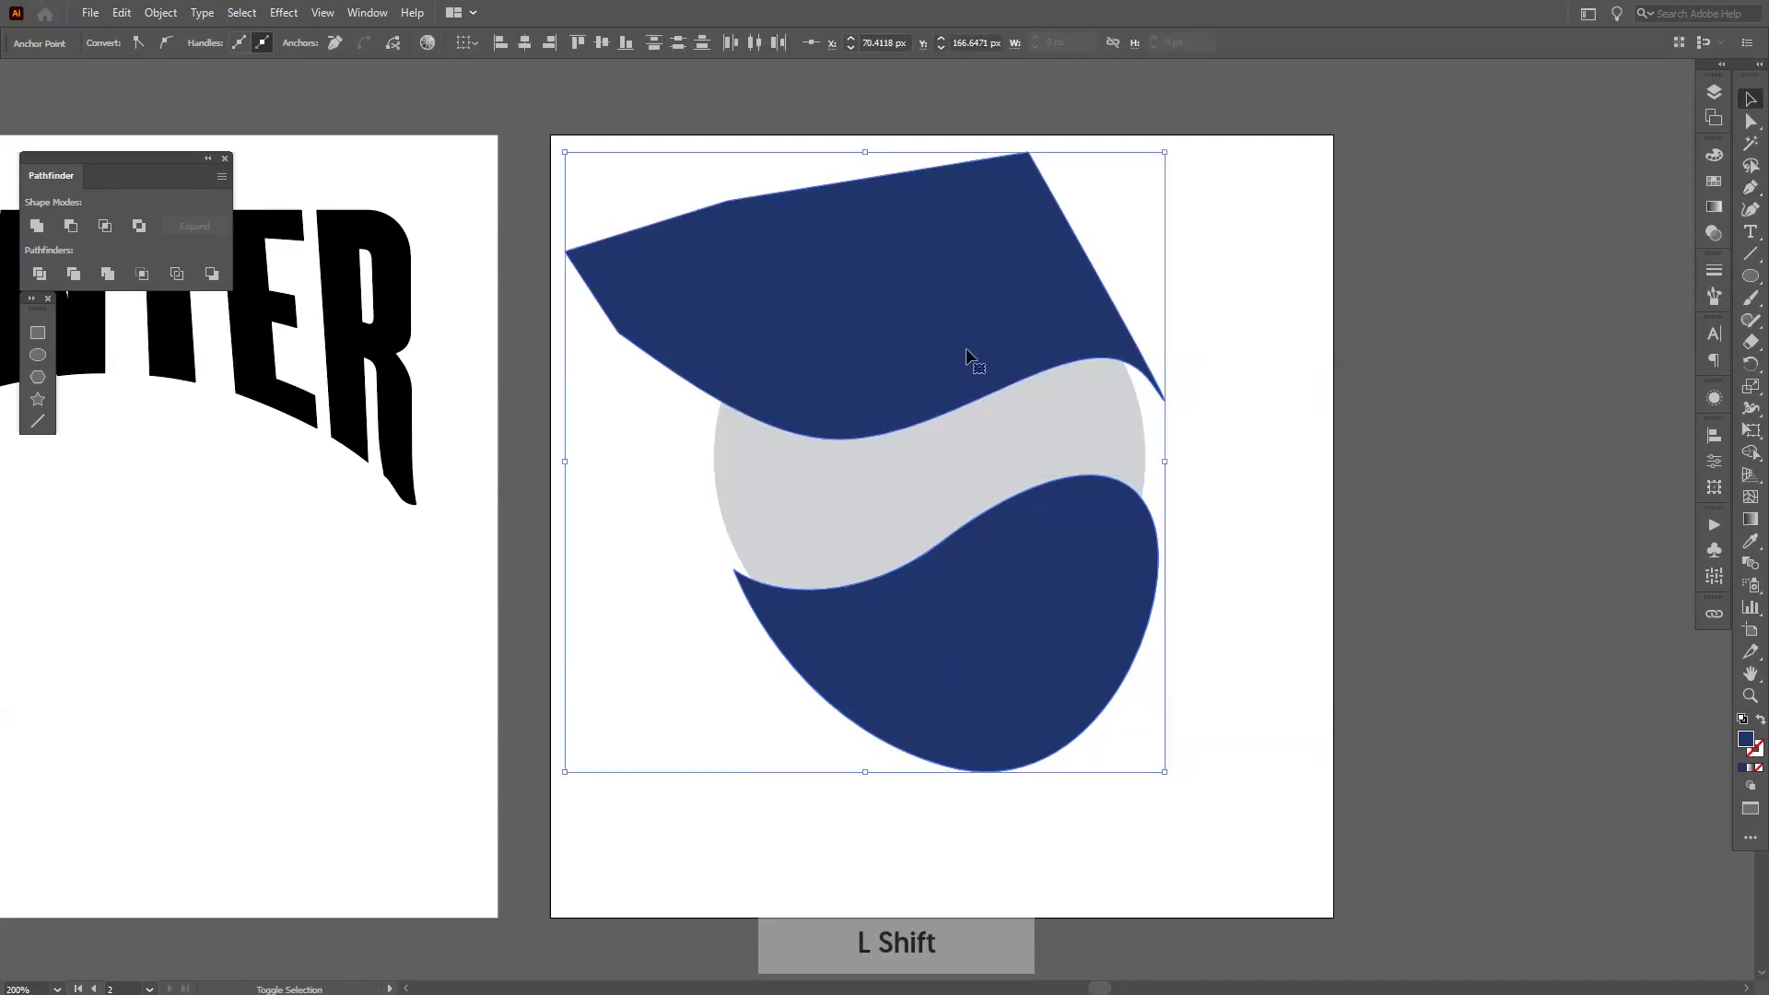
{"action": "left_click", "coordinate": [1710, 182]}
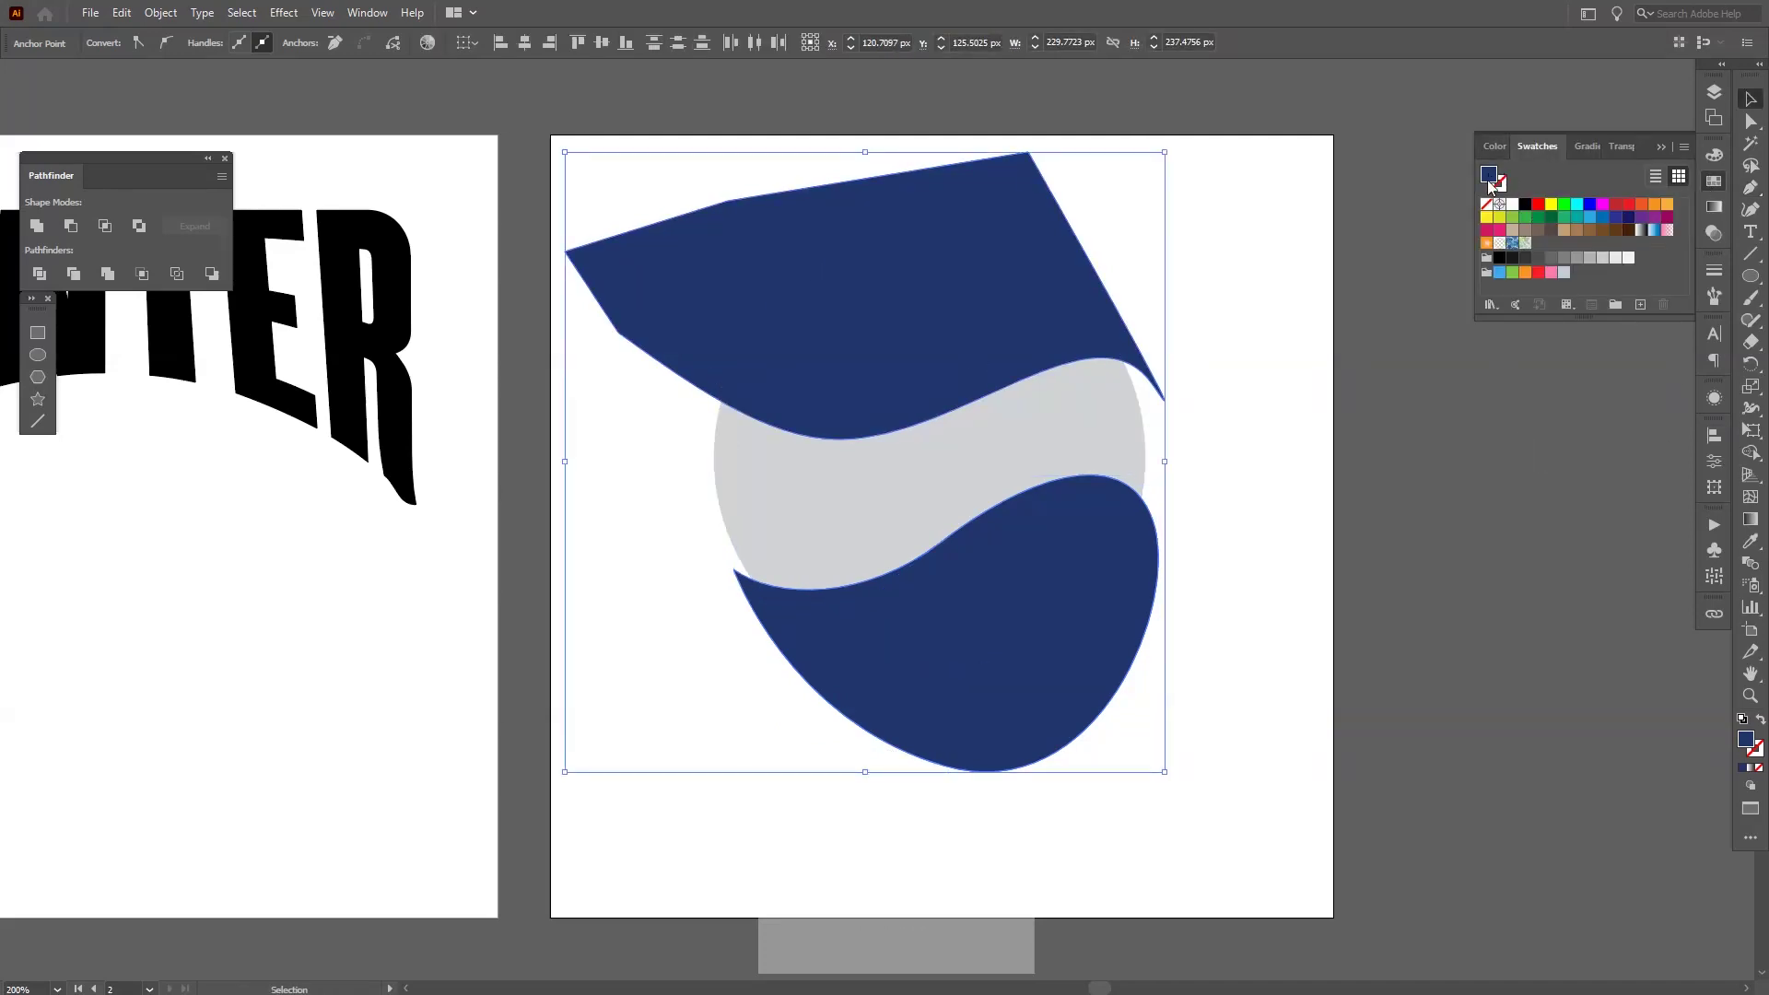
{"action": "left_click", "coordinate": [1524, 205]}
{"action": "left_click_drag", "start_coordinate": [1235, 632], "coordinate": [659, 178]}
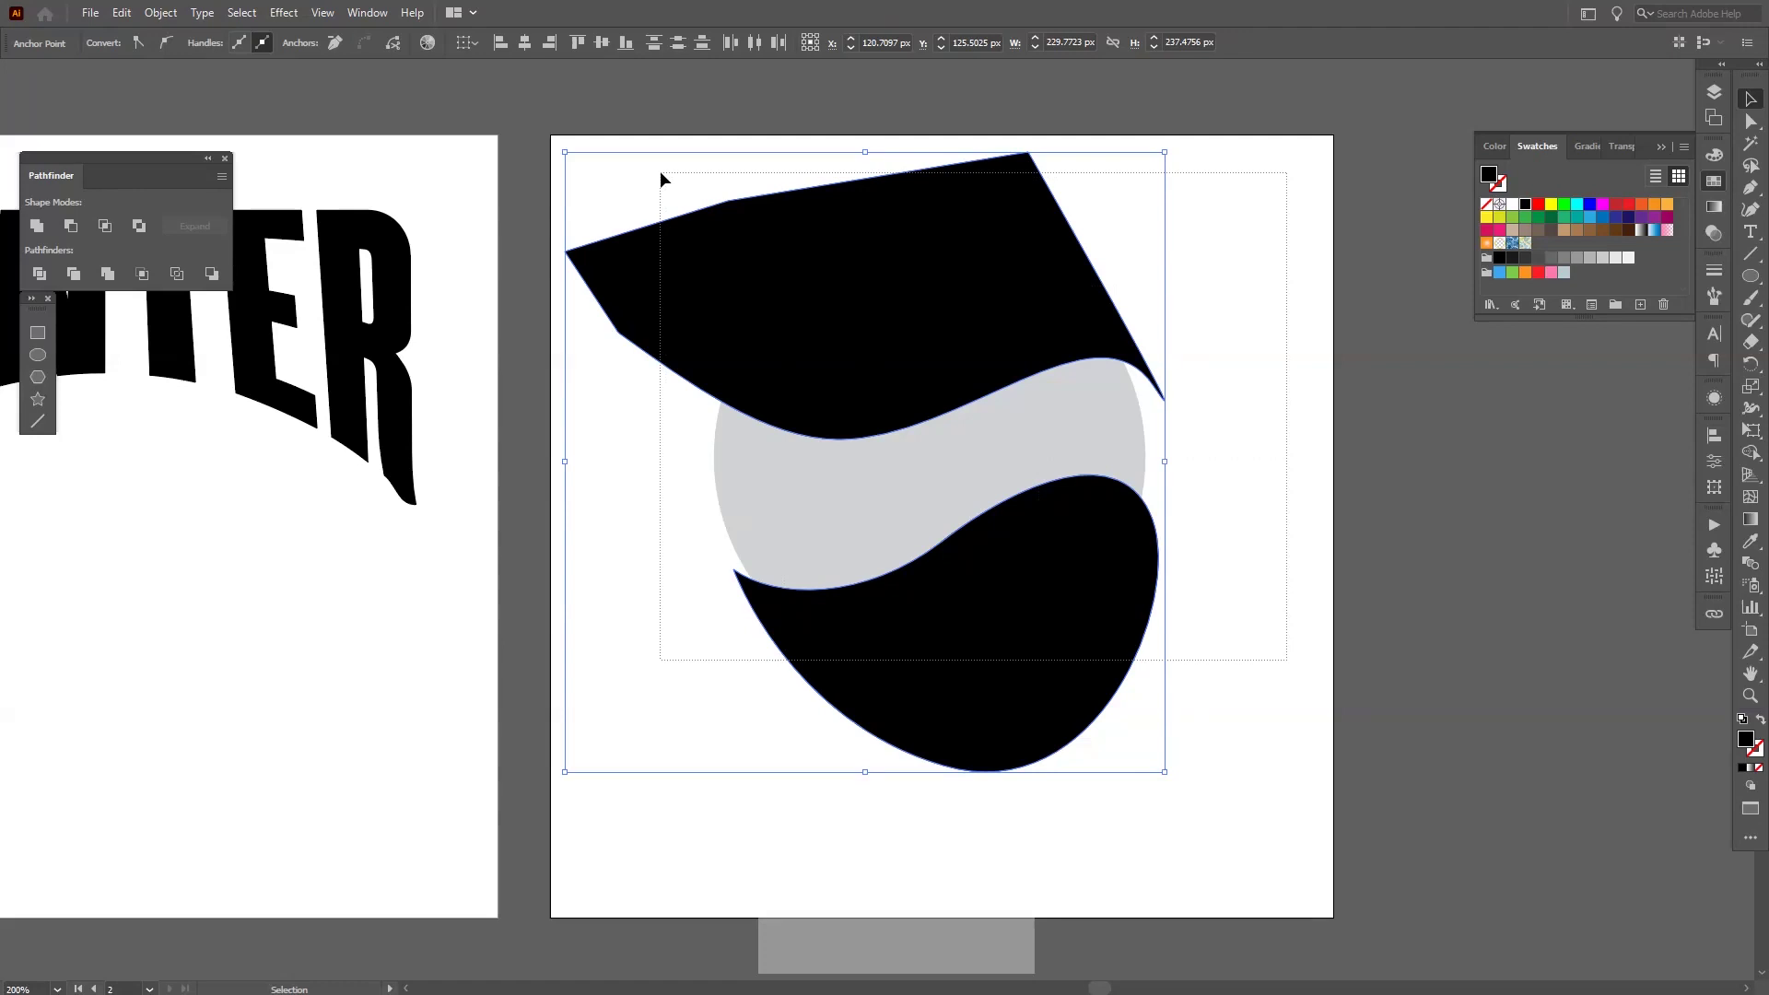
{"action": "left_click", "coordinate": [40, 275]}
Ungroup the divided pieces and delete the top and bottom leftover outer shapes.
{"action": "right_click", "coordinate": [723, 446]}
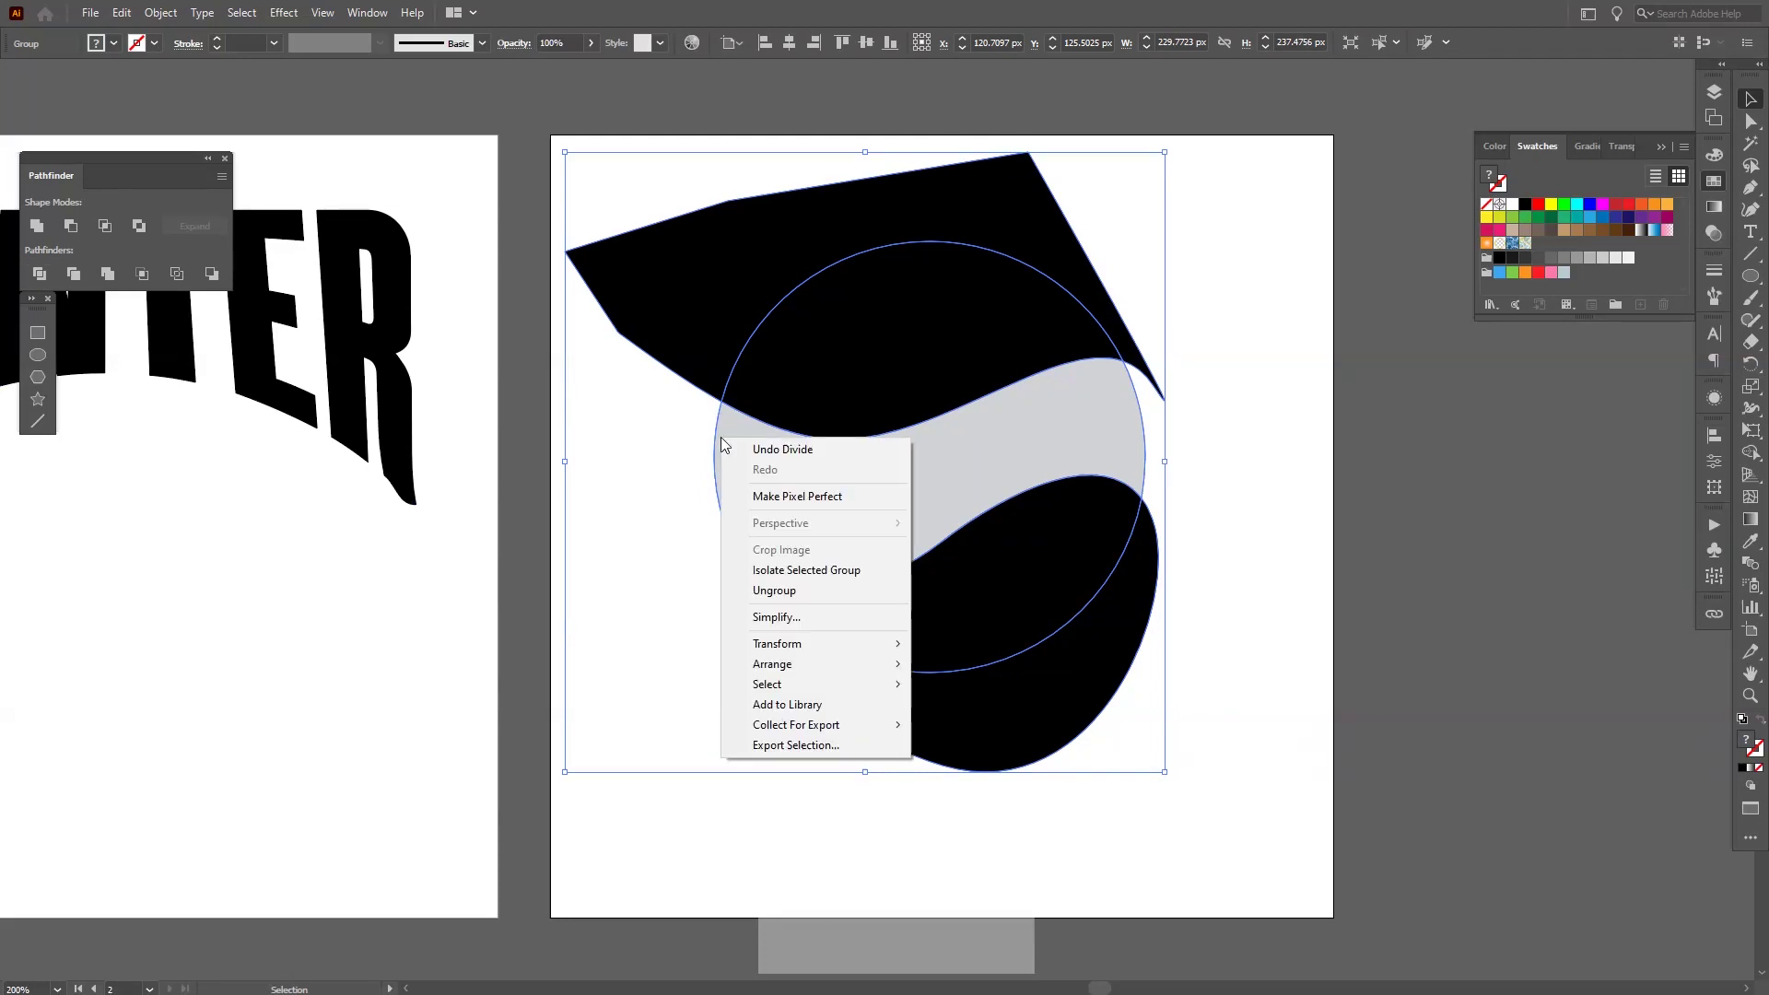
{"action": "left_click", "coordinate": [774, 590]}
{"action": "left_click", "coordinate": [1245, 691]}
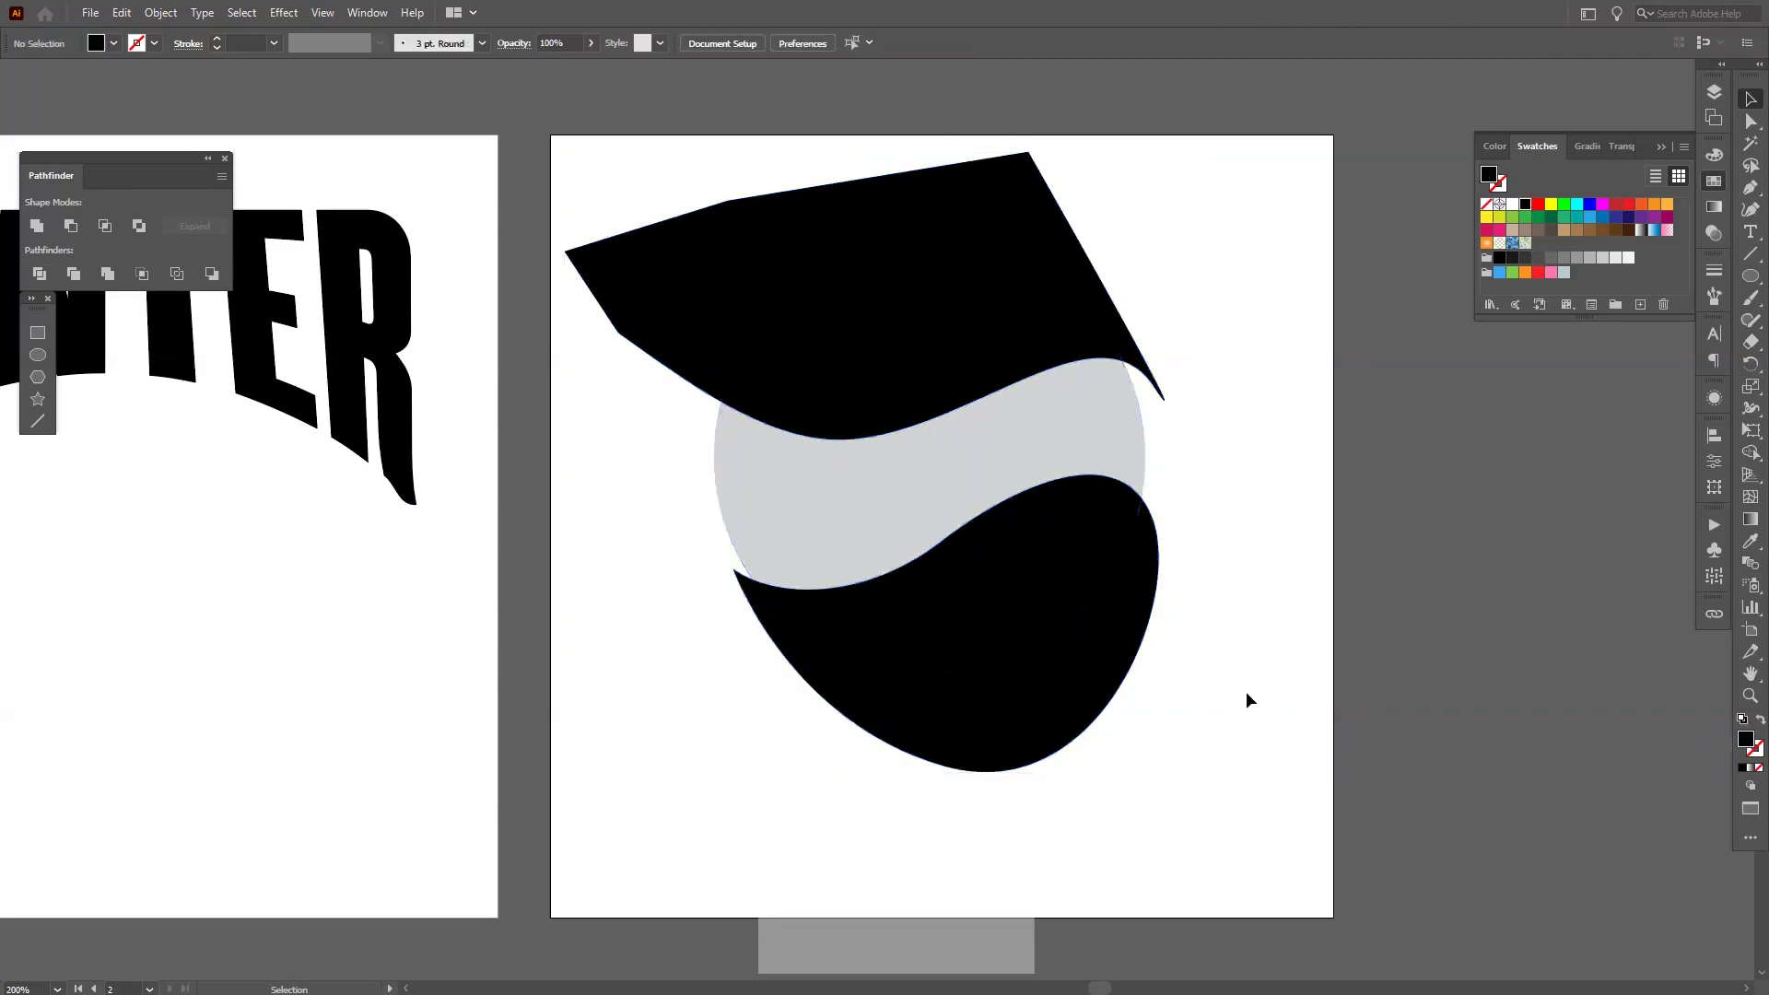
{"action": "left_click", "coordinate": [1027, 687]}
{"action": "left_click", "coordinate": [878, 210], "text": "shift"}
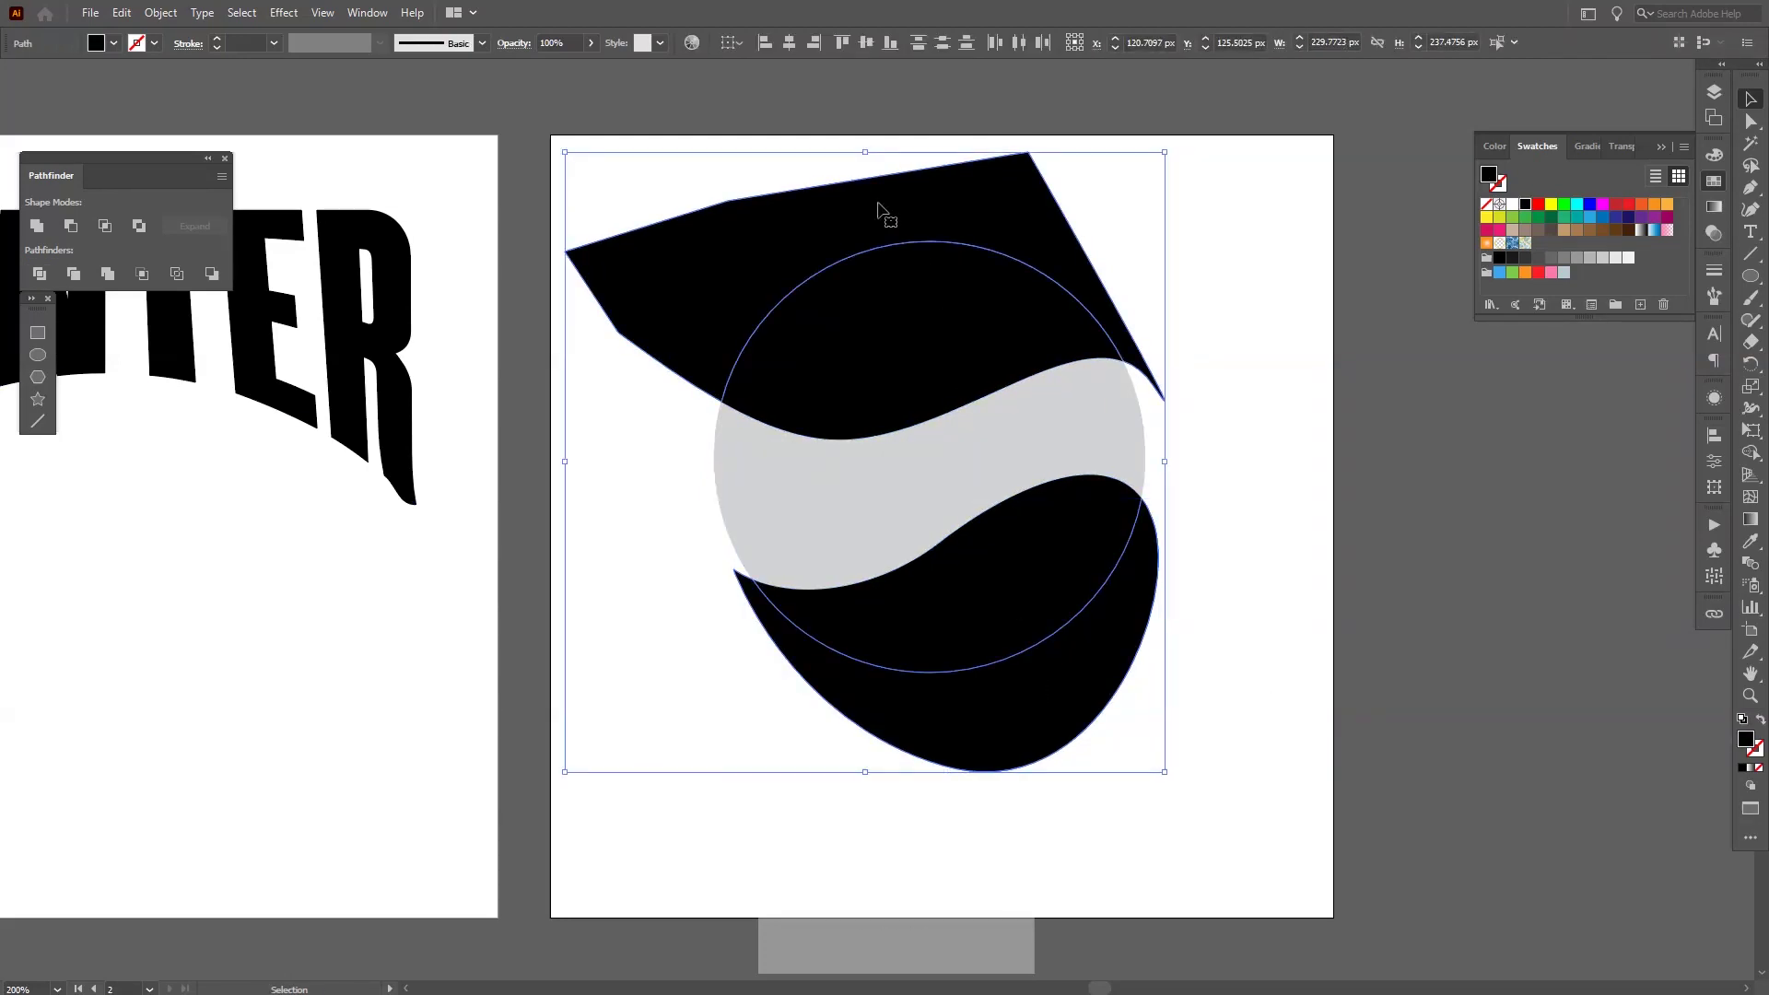
{"action": "key", "text": "Delete"}
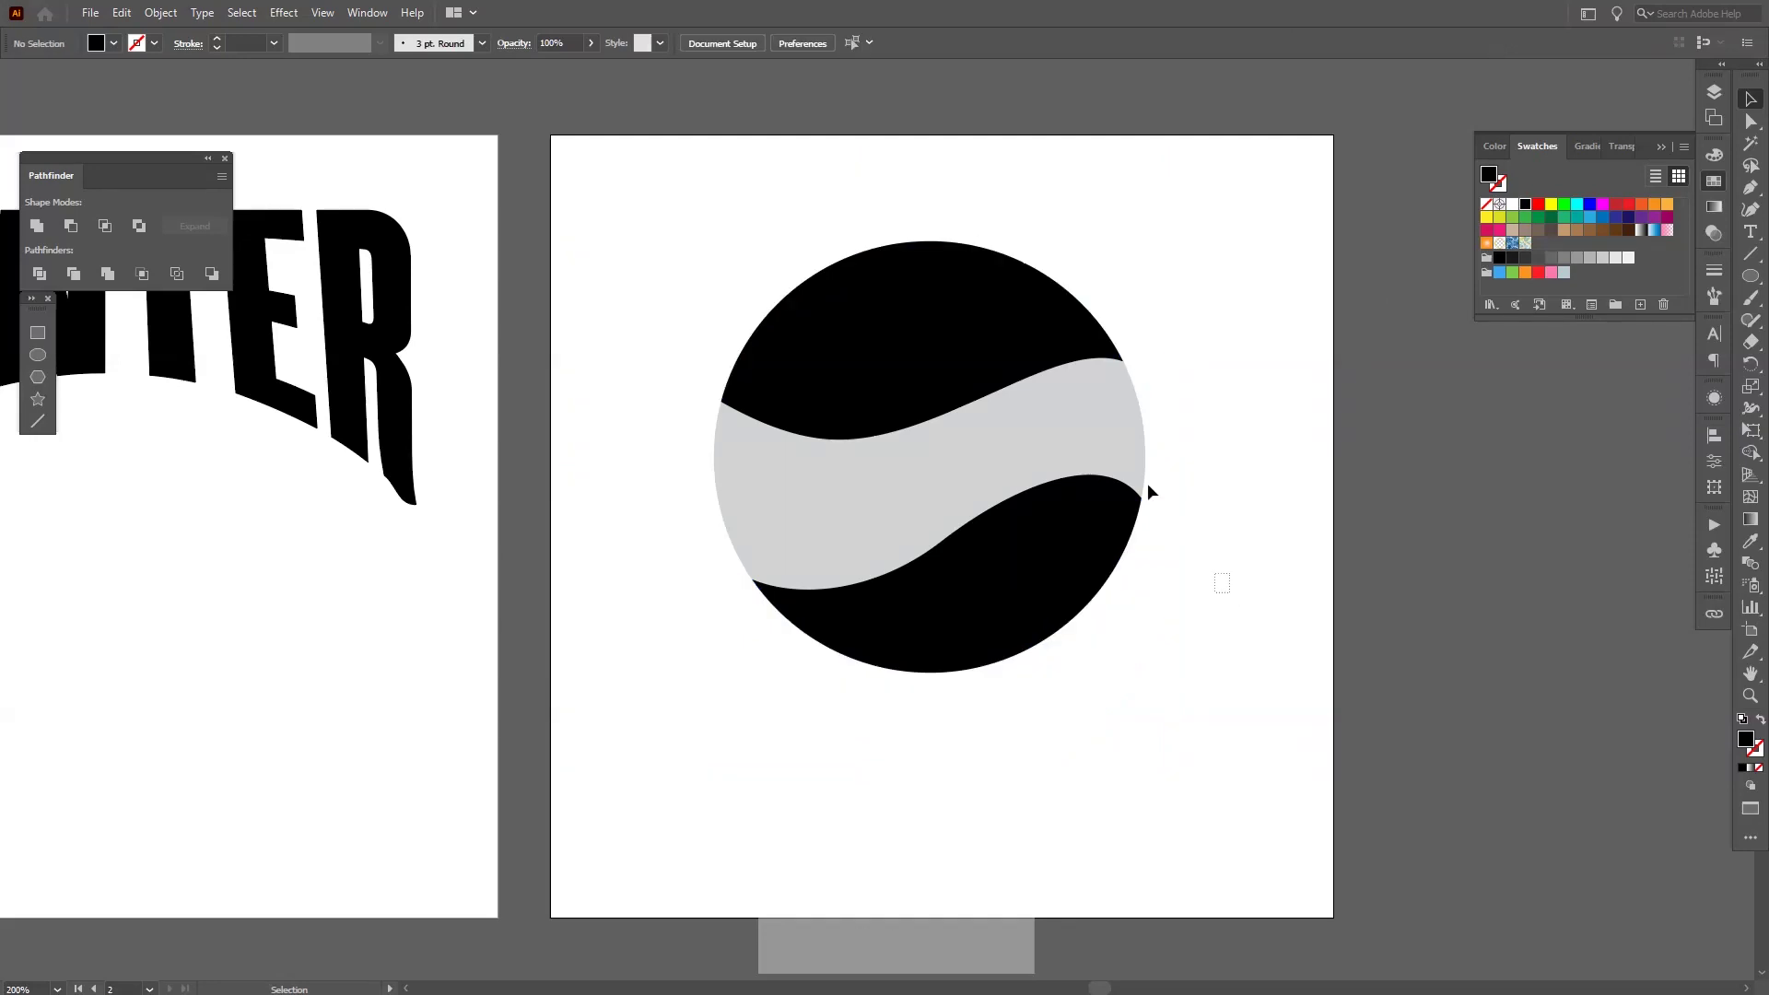
Fill all circle pieces black, move the circle up and shrink it proportionally.
{"action": "left_click_drag", "start_coordinate": [1150, 488], "coordinate": [717, 208]}
{"action": "key", "text": "i"}
{"action": "left_click", "coordinate": [947, 365]}
{"action": "key", "text": "v"}
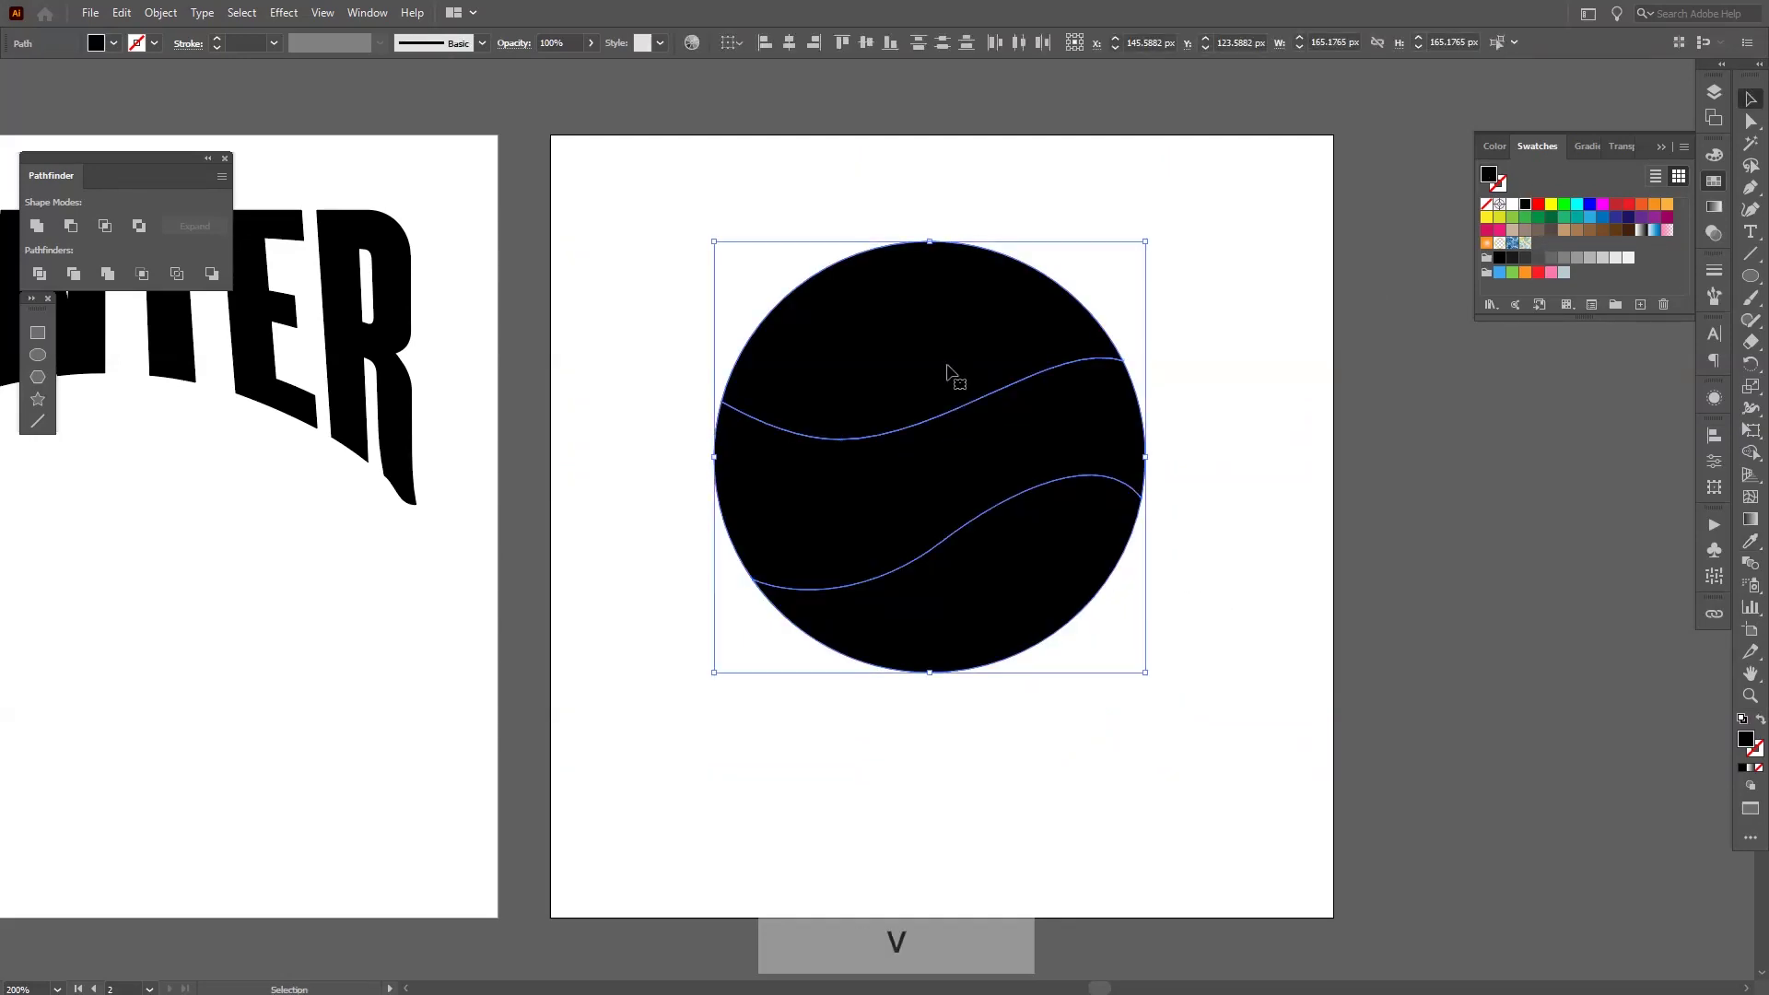
{"action": "left_click_drag", "start_coordinate": [1236, 584], "coordinate": [908, 316]}
{"action": "left_click_drag", "start_coordinate": [979, 609], "coordinate": [983, 541]}
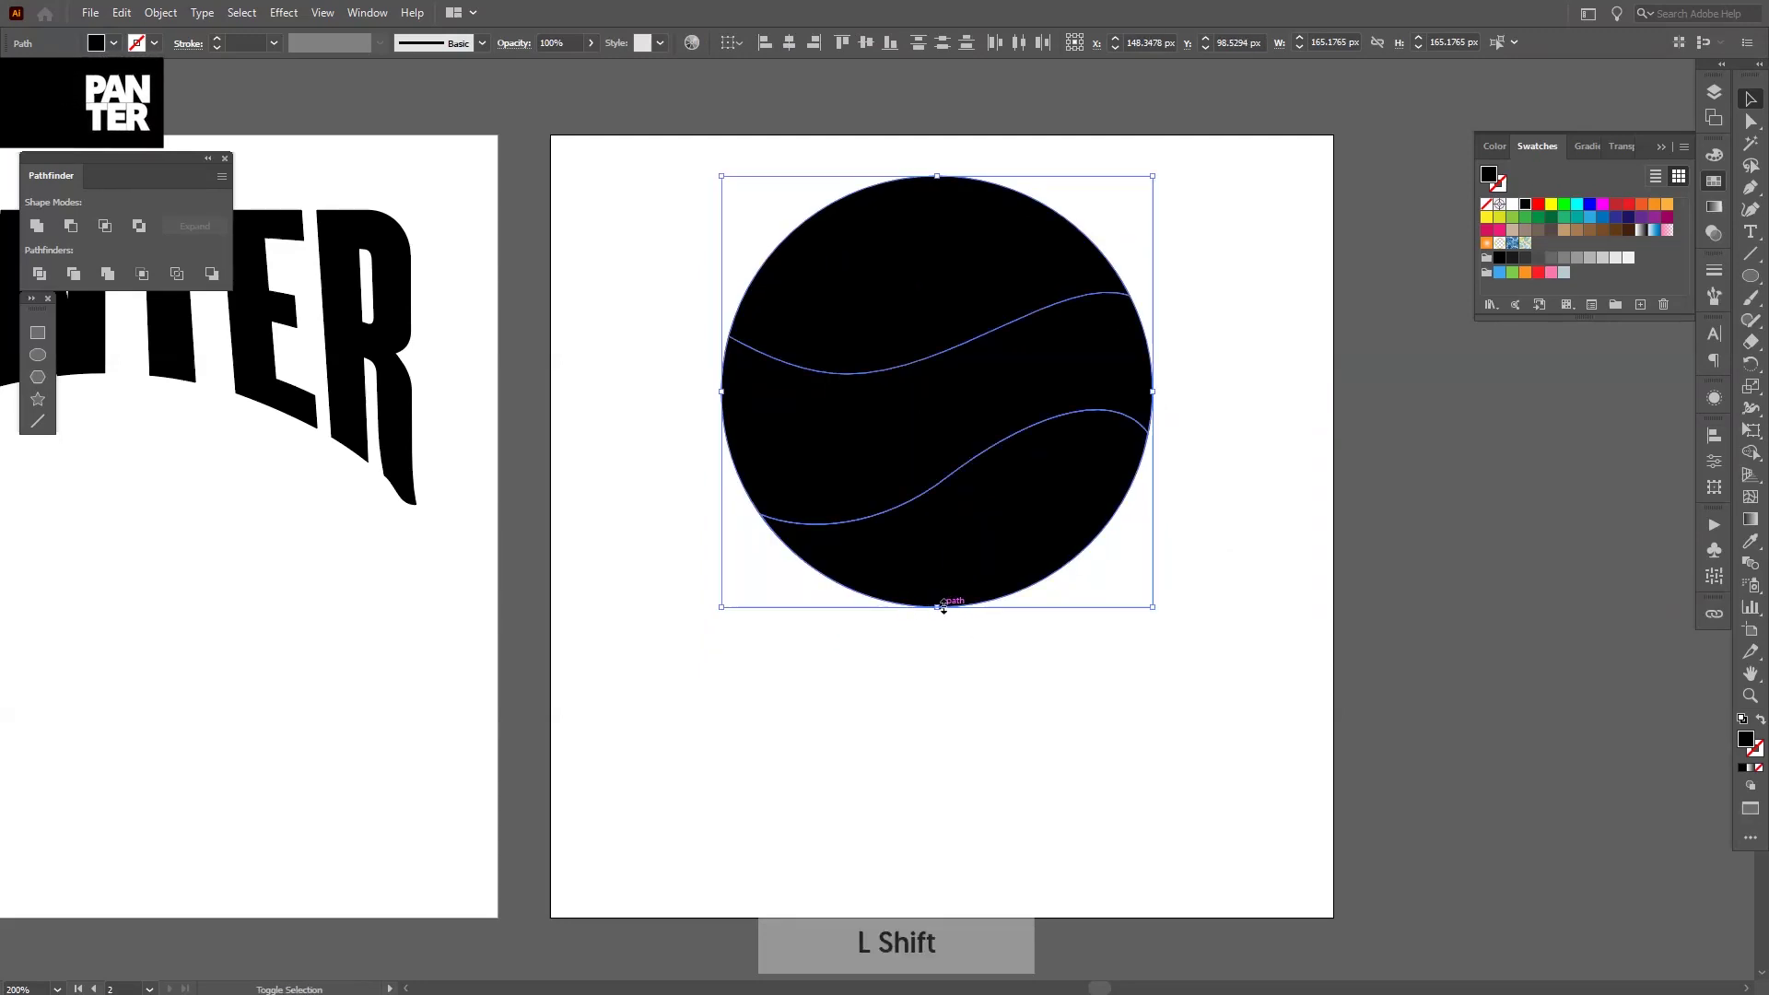
{"action": "left_click_drag", "start_coordinate": [943, 606], "coordinate": [940, 485]}
Add a PANTER text line below the black circle.
{"action": "left_click", "coordinate": [1022, 631]}
{"action": "key", "text": "t"}
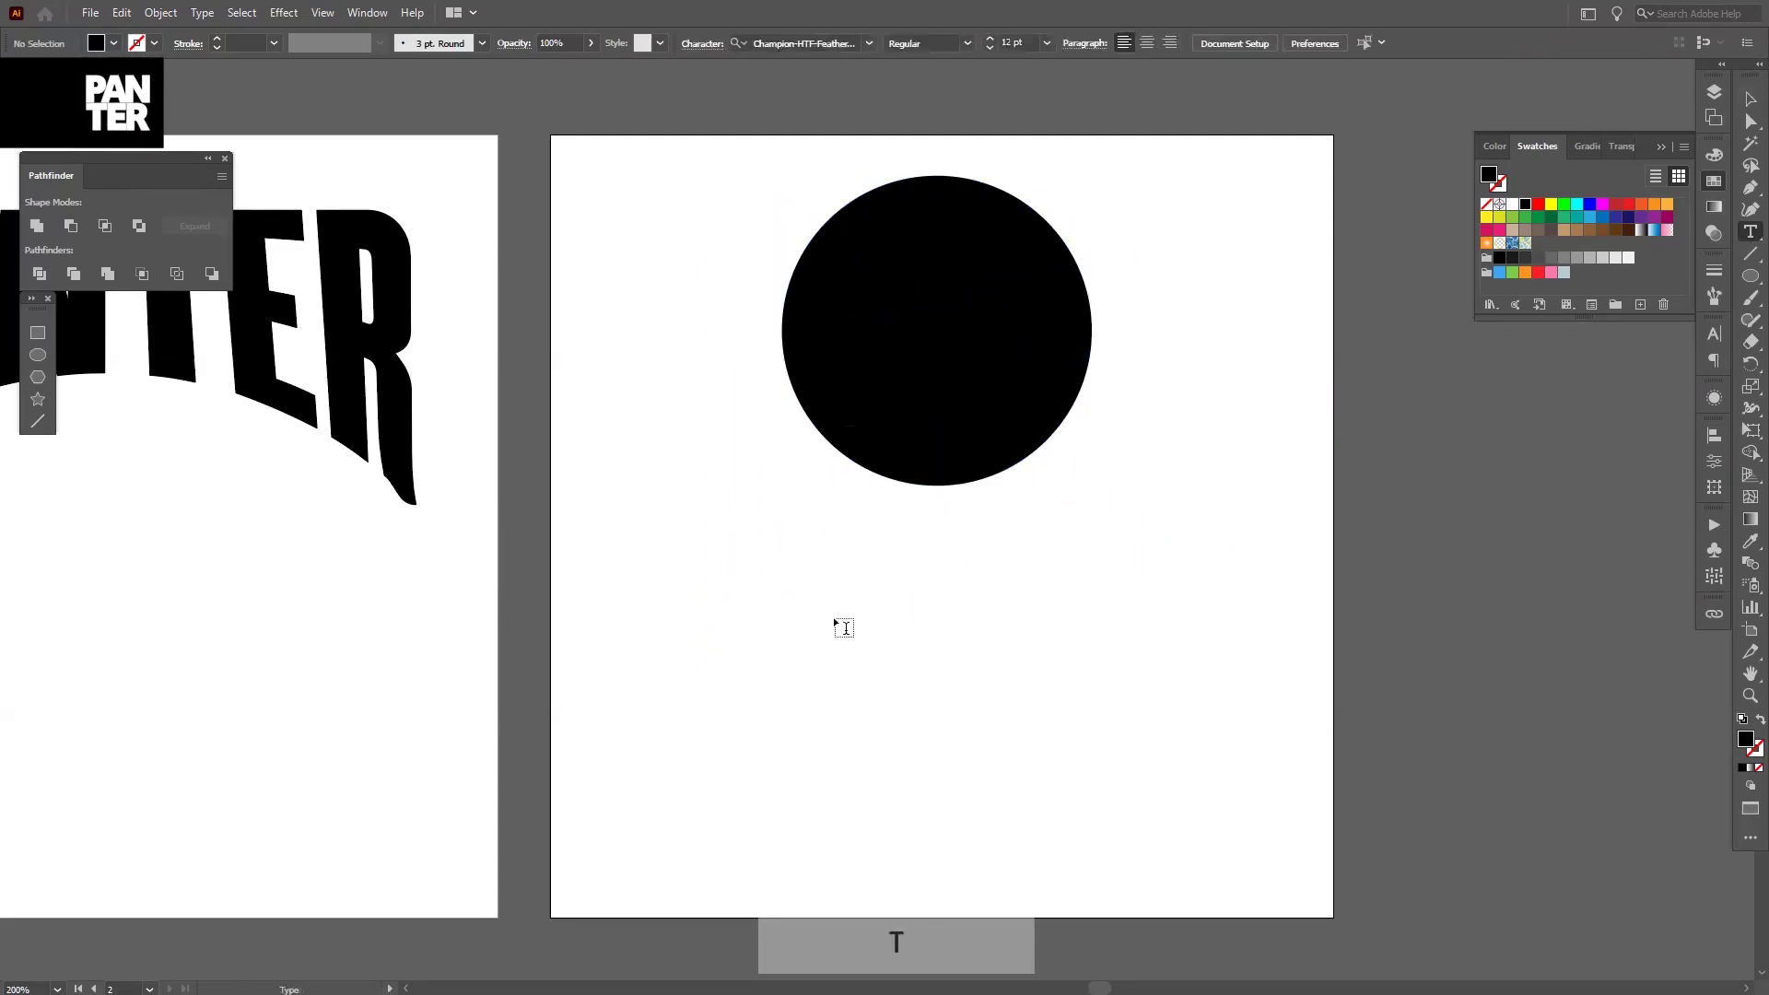
{"action": "left_click", "coordinate": [787, 621]}
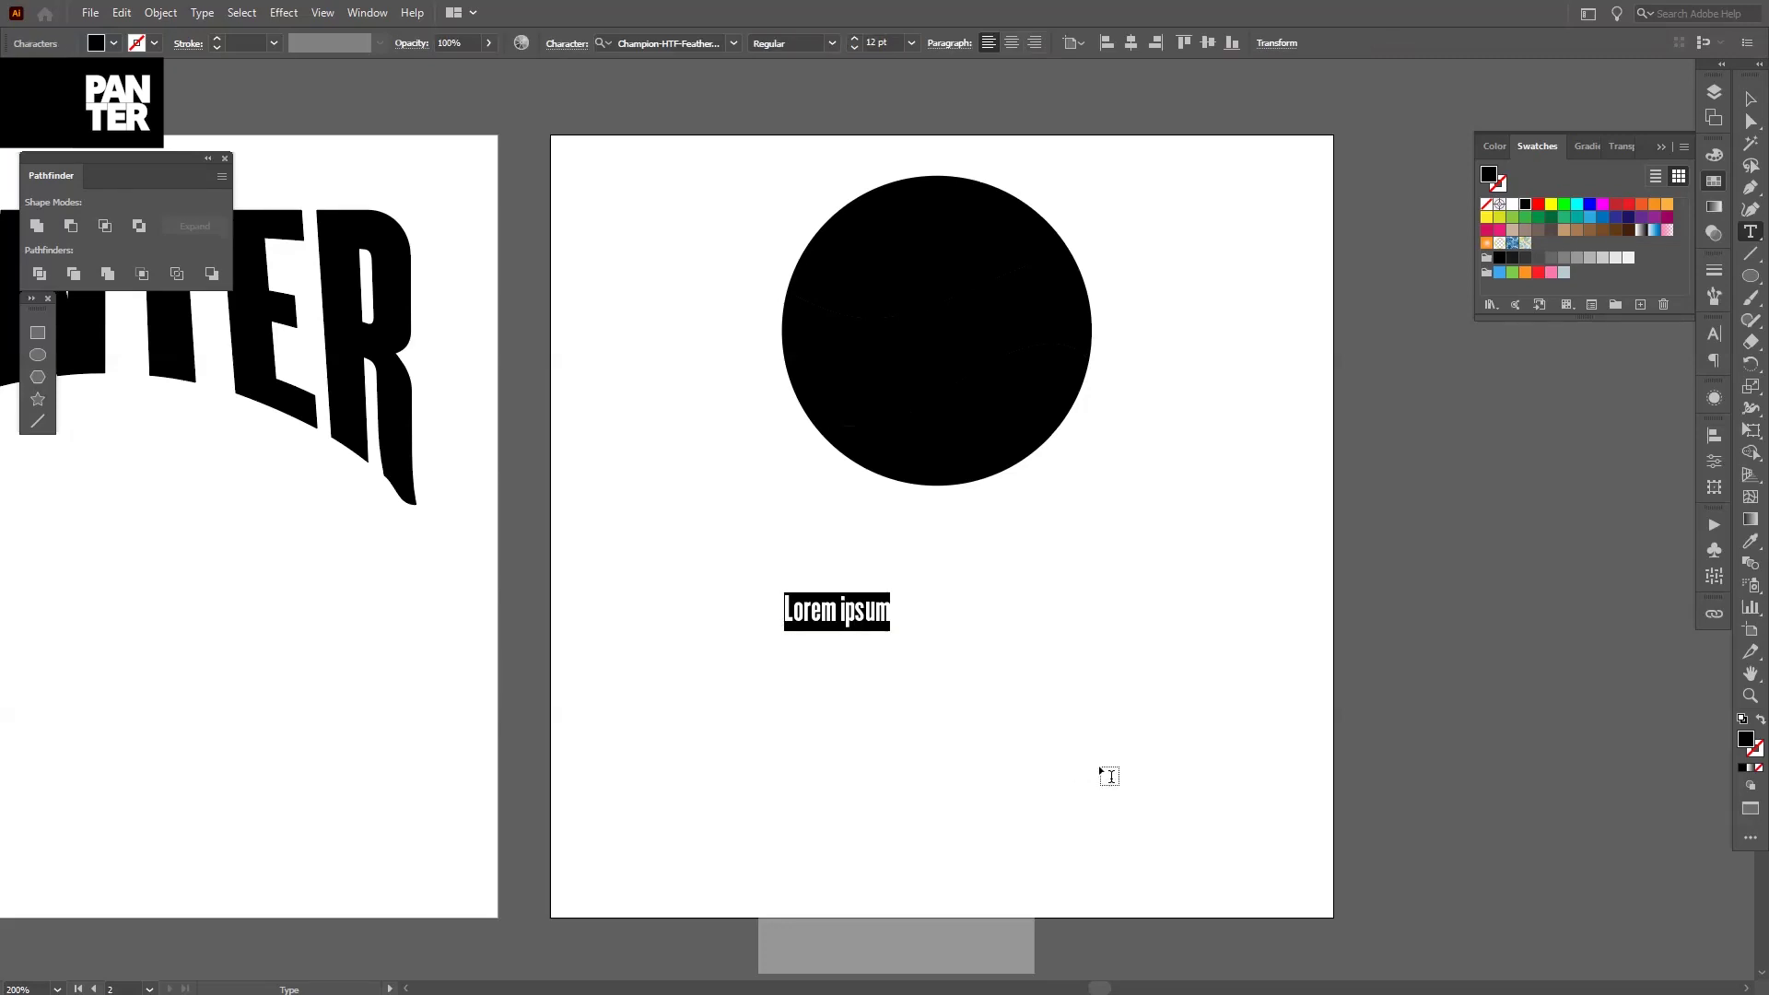
{"action": "type", "text": "pa"}
{"action": "key", "text": "BackSpace"}
{"action": "key", "text": "BackSpace"}
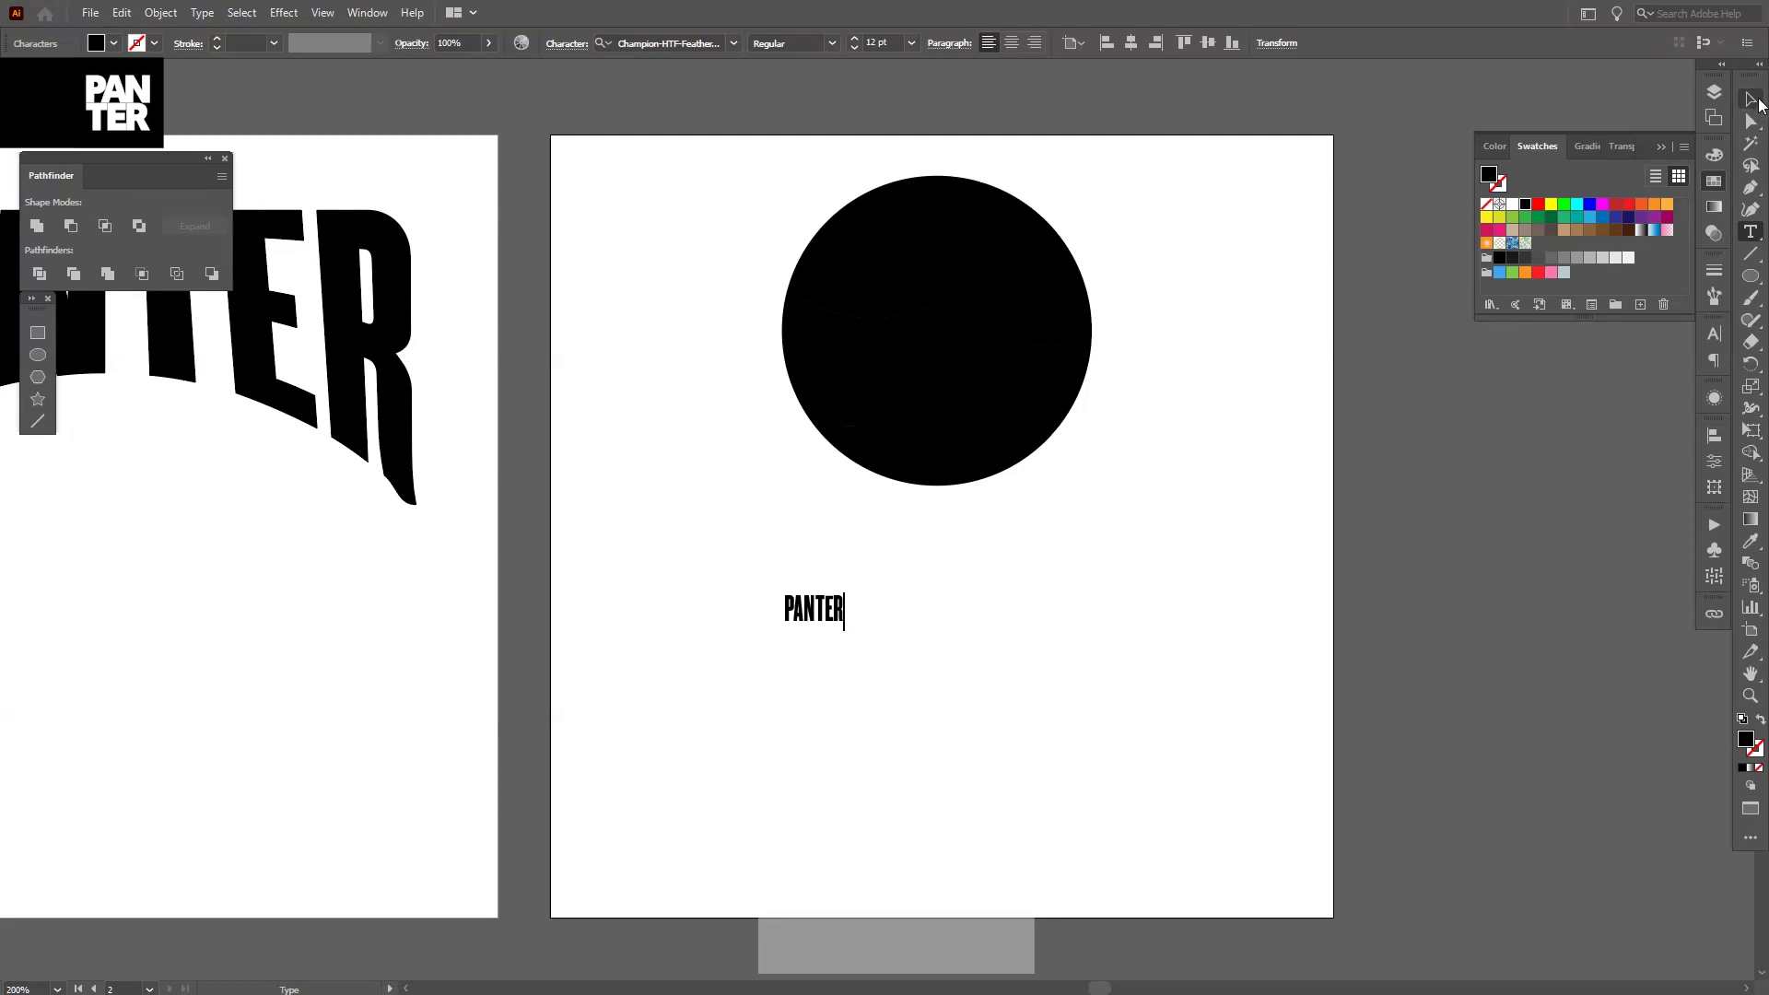
{"action": "left_click", "coordinate": [1752, 99]}
Enlarge PANTER under the circle and retype a duplicate as VISION.
{"action": "left_click_drag", "start_coordinate": [850, 595], "coordinate": [917, 723]}
{"action": "double_click", "coordinate": [951, 716]}
{"action": "key", "text": "ctrl+a"}
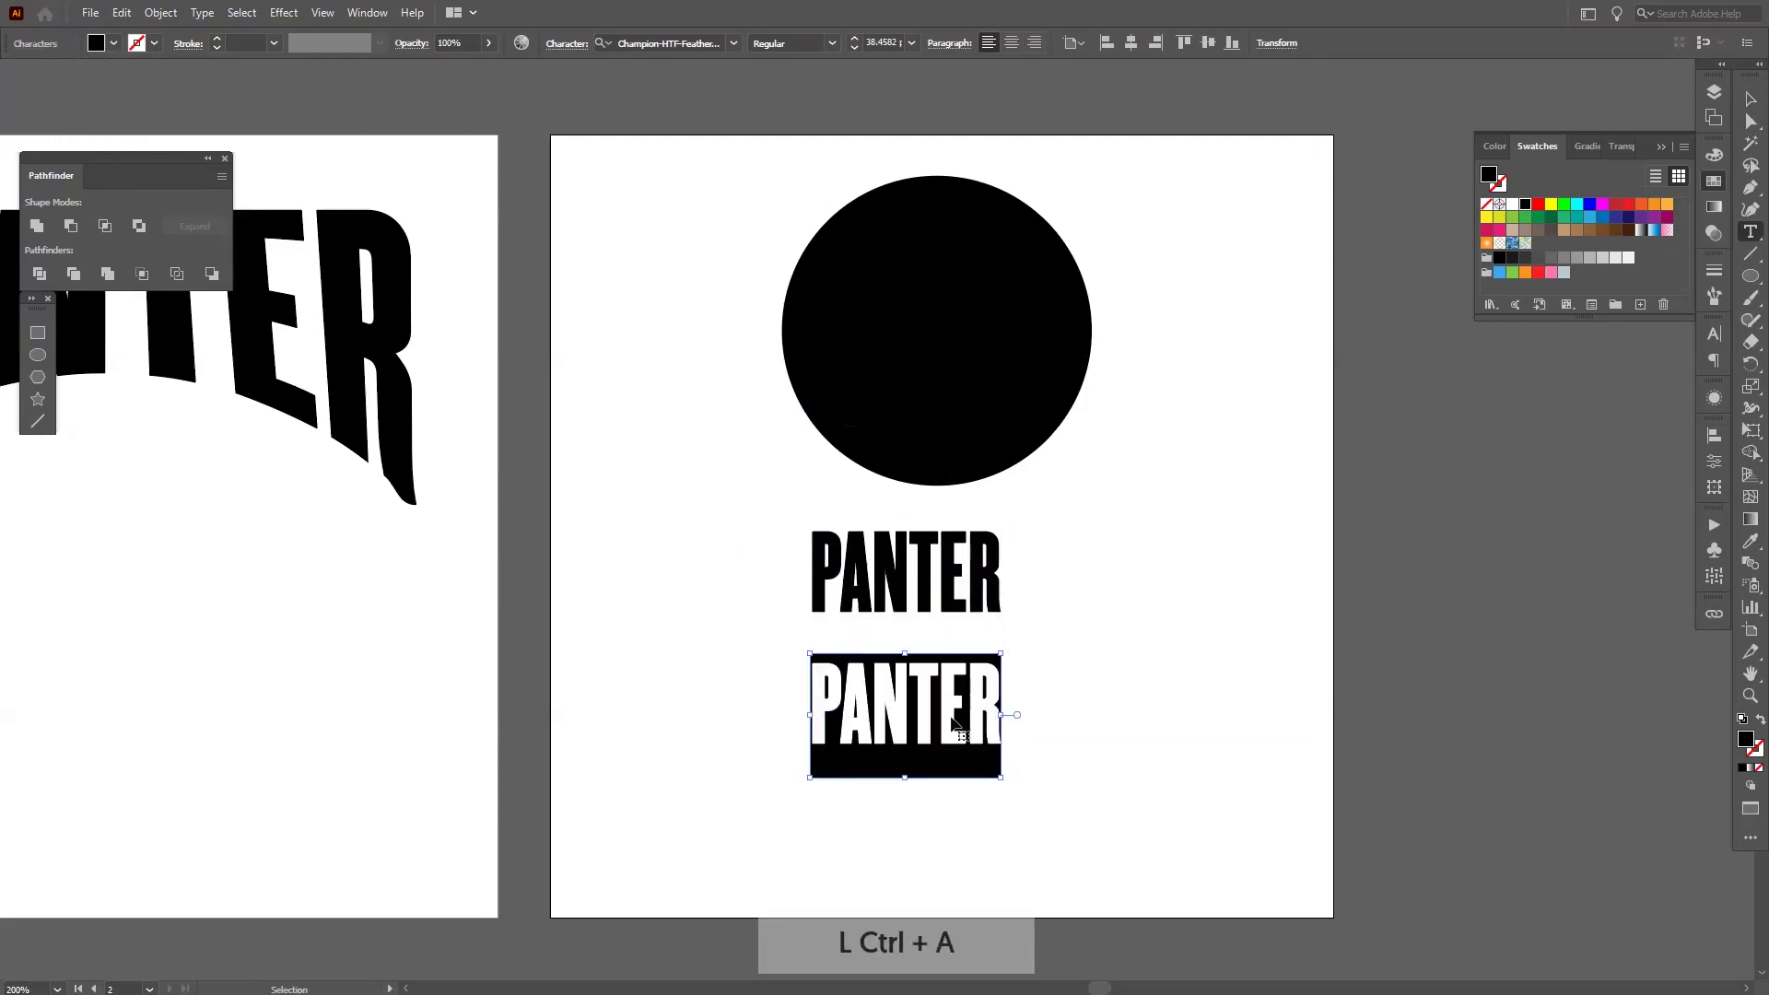
{"action": "type", "text": "VISION"}
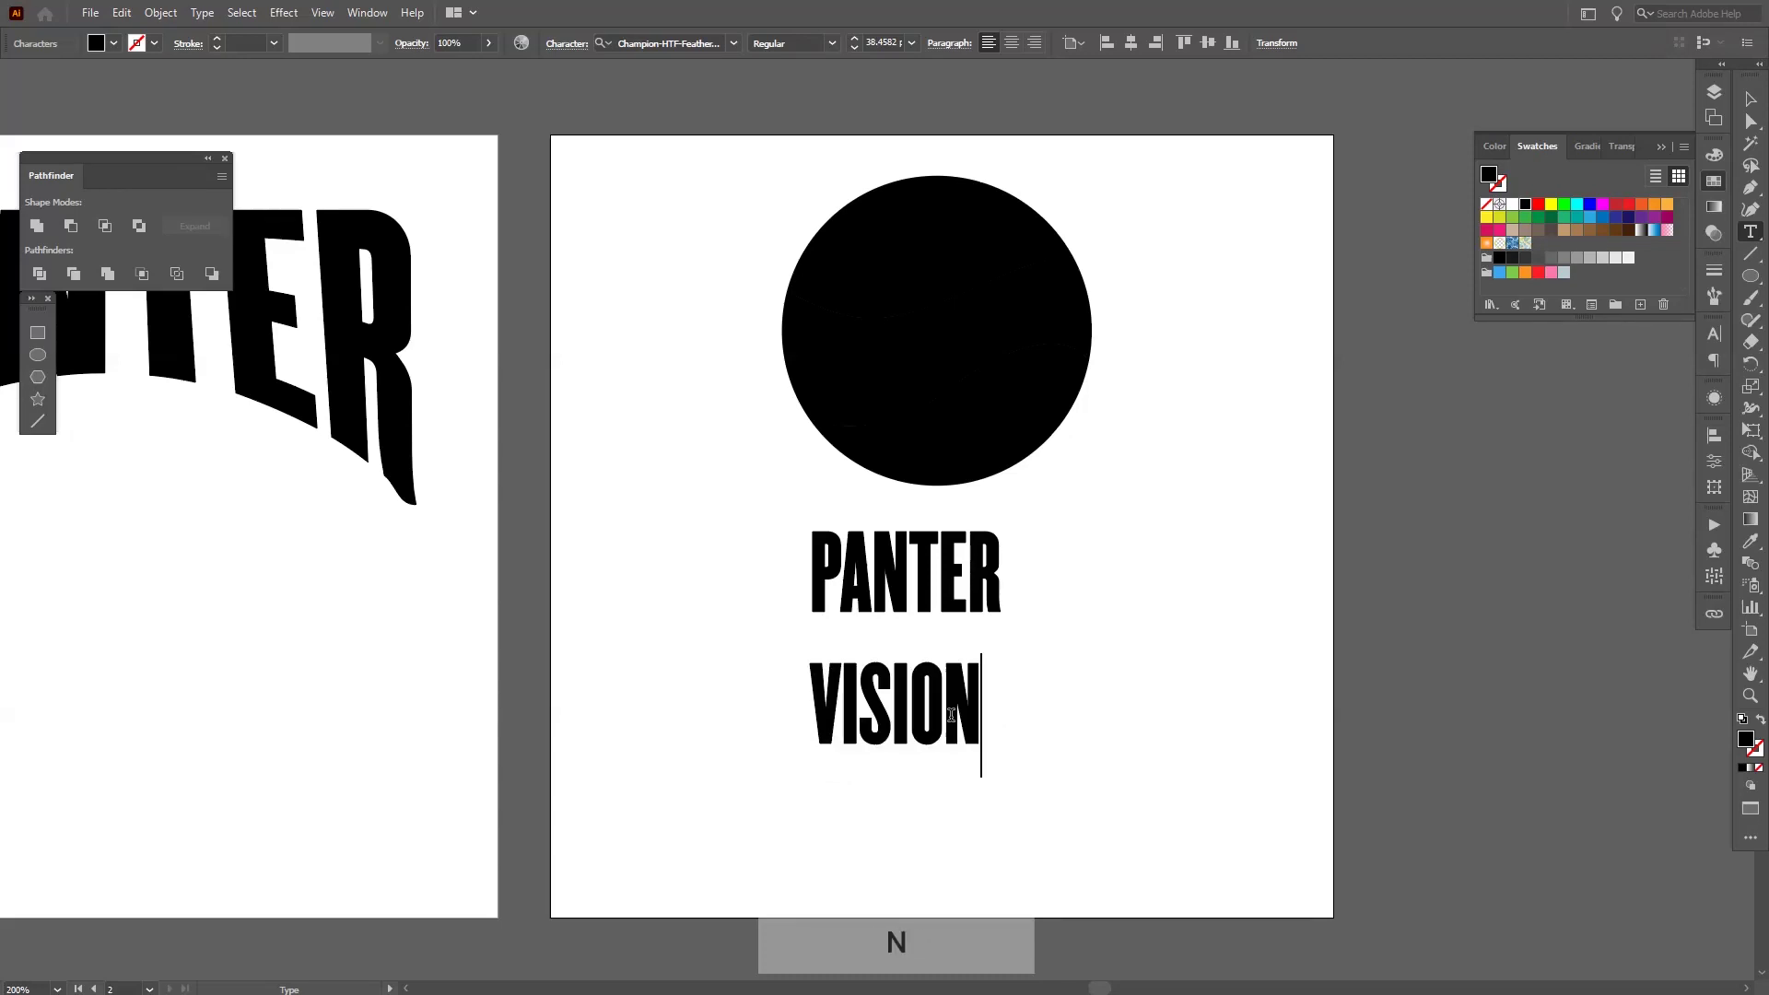
{"action": "left_click", "coordinate": [1750, 100]}
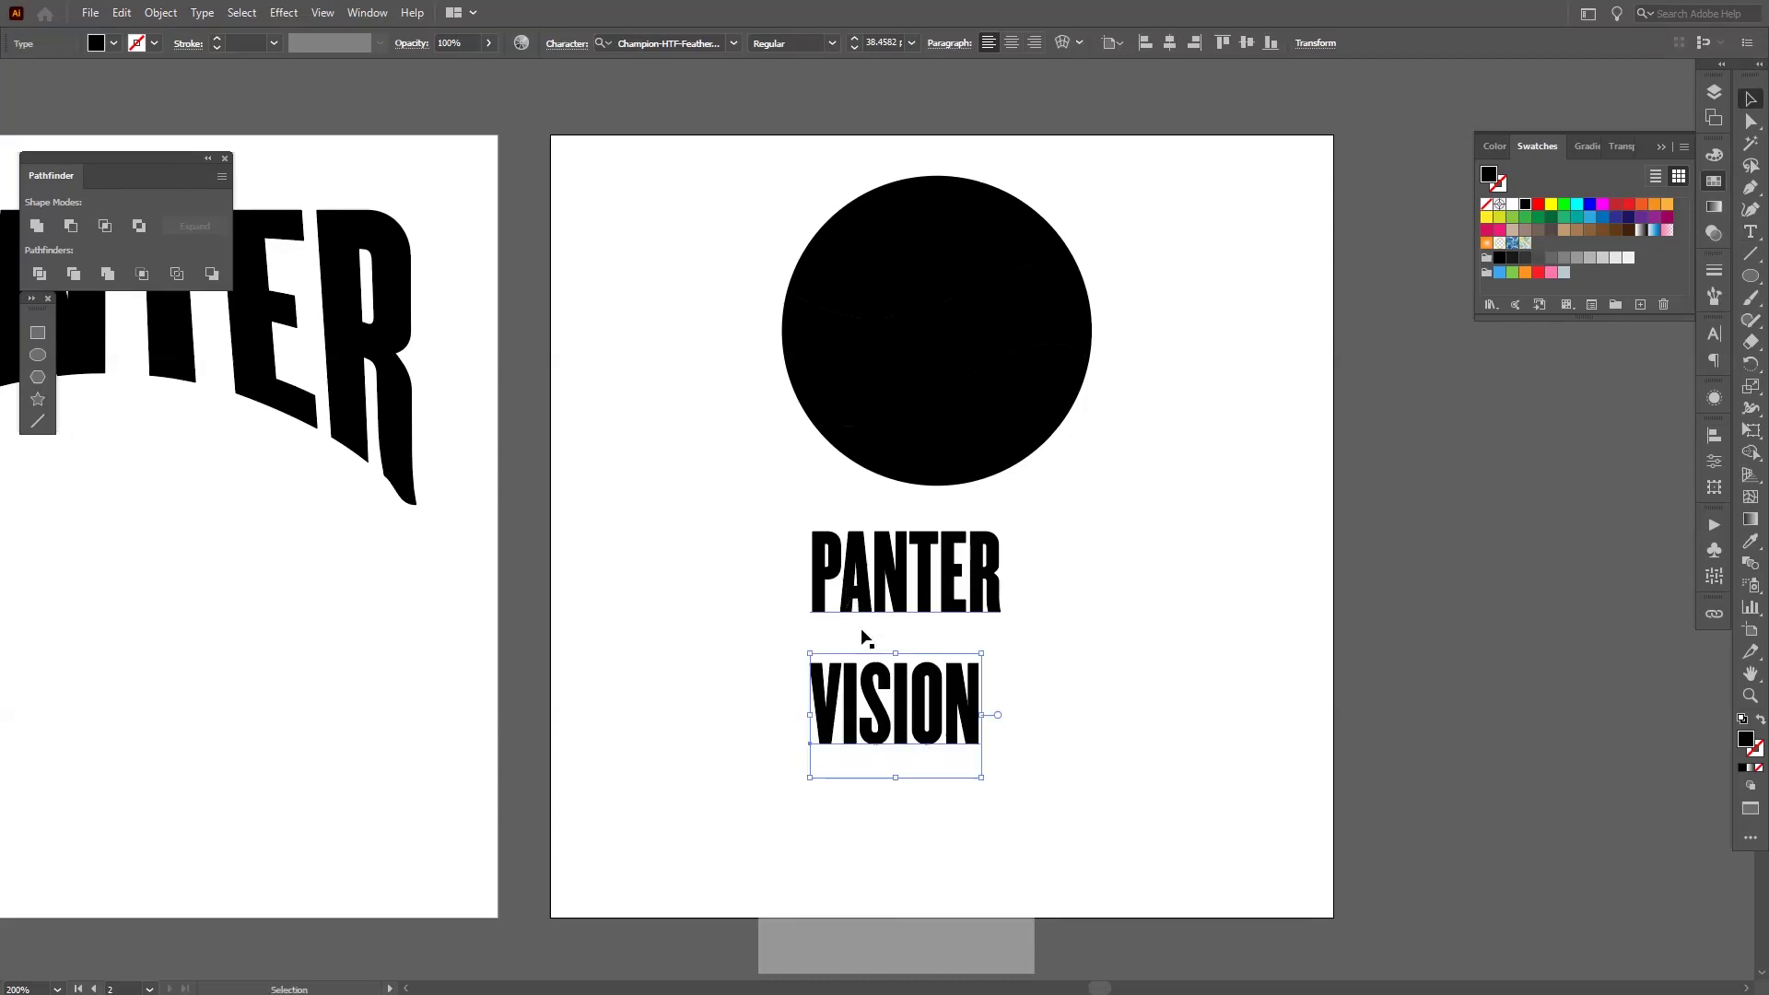
Duplicate VISION straight below, retype it as LIMITED, and select all three lines.
{"action": "left_click_drag", "start_coordinate": [884, 711], "coordinate": [895, 841]}
{"action": "double_click", "coordinate": [894, 838]}
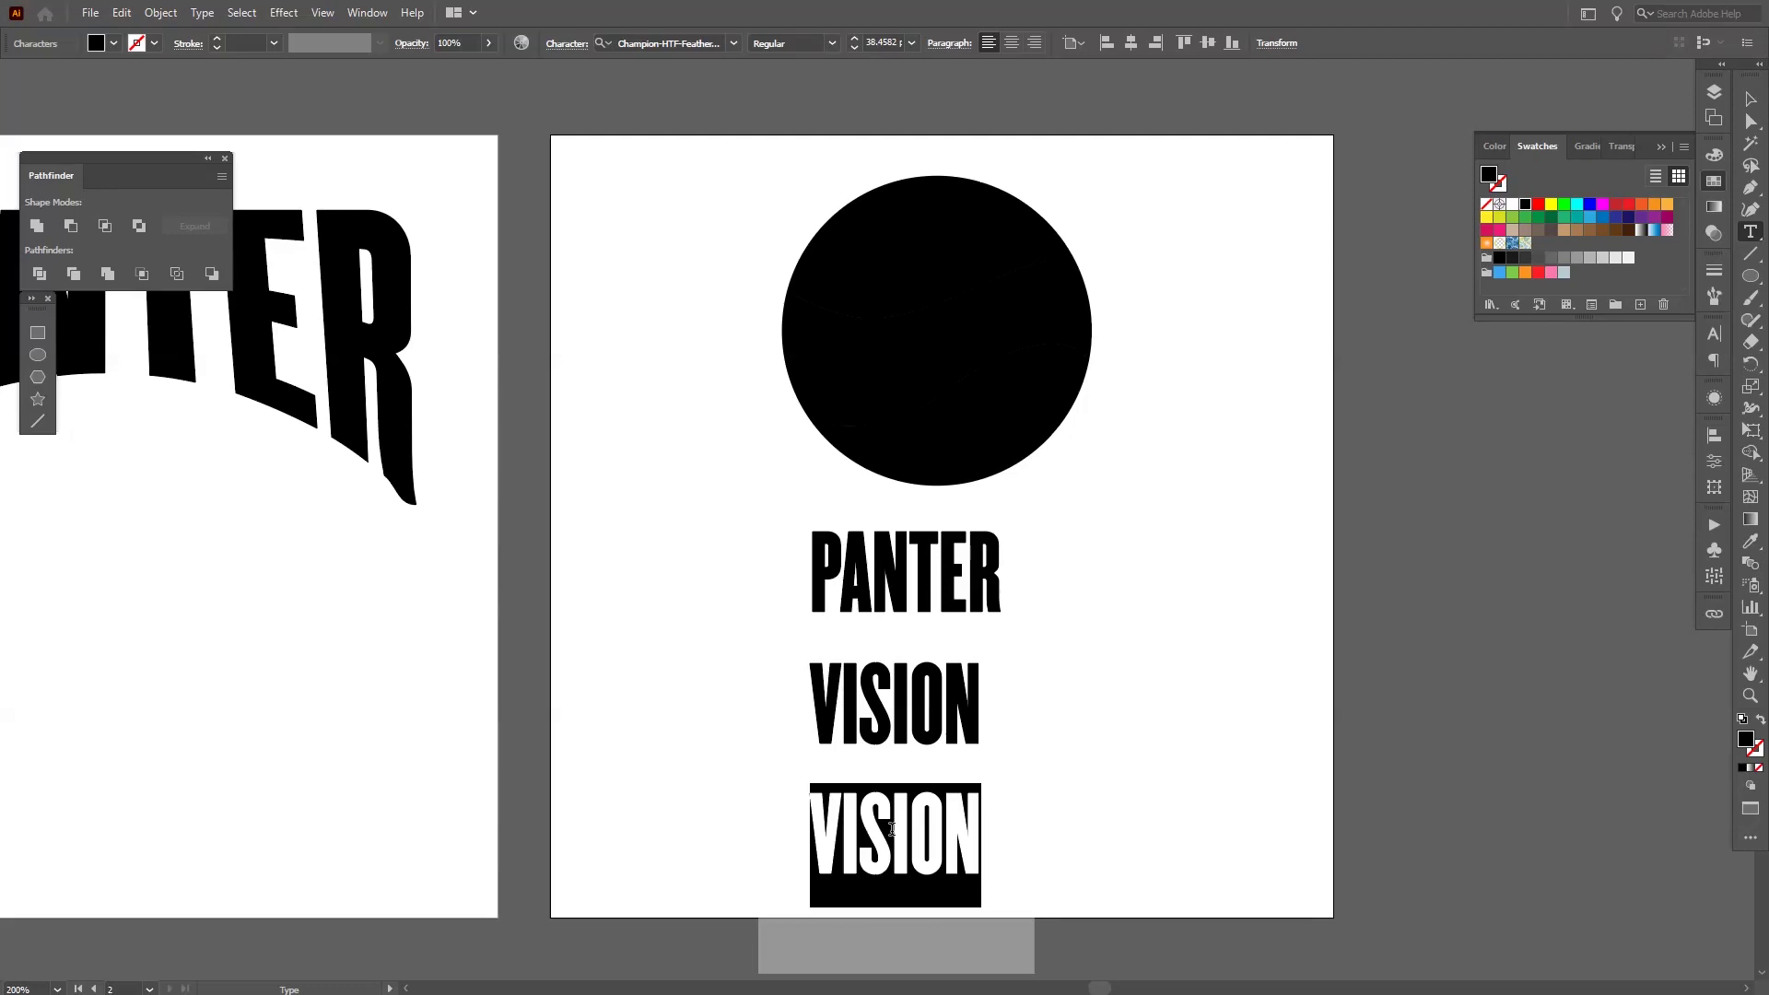
{"action": "type", "text": "LIMITED"}
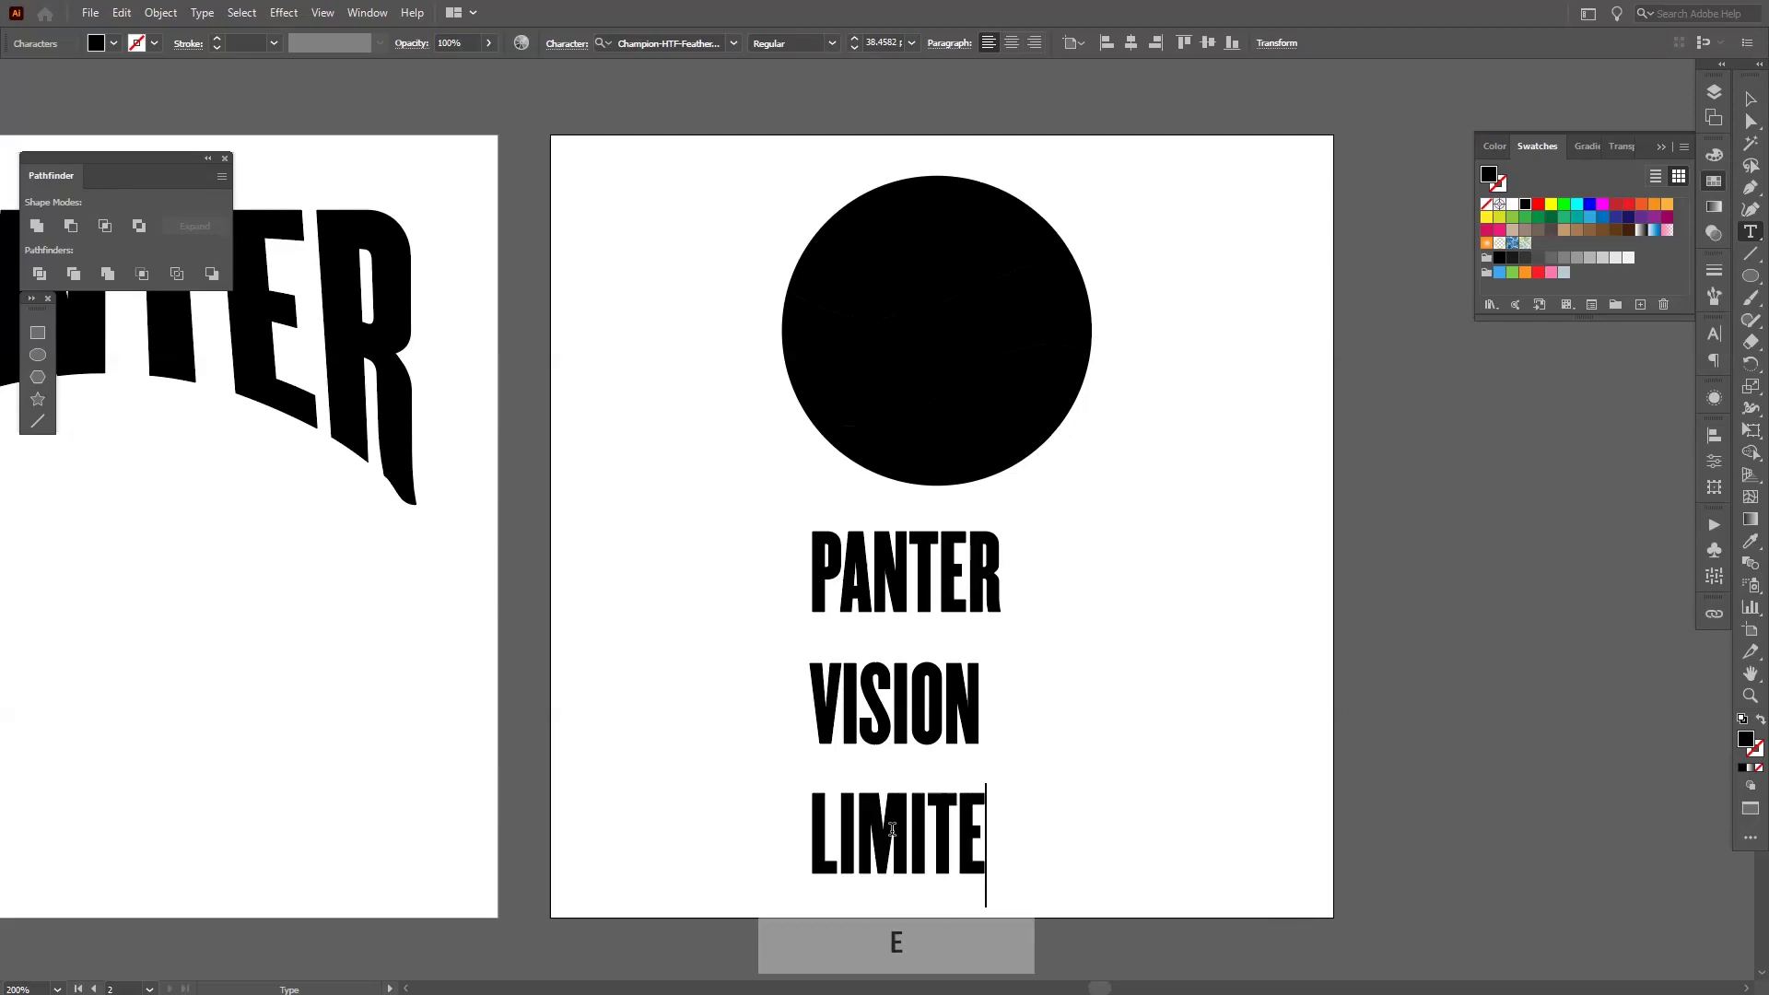
{"action": "left_click", "coordinate": [1759, 105]}
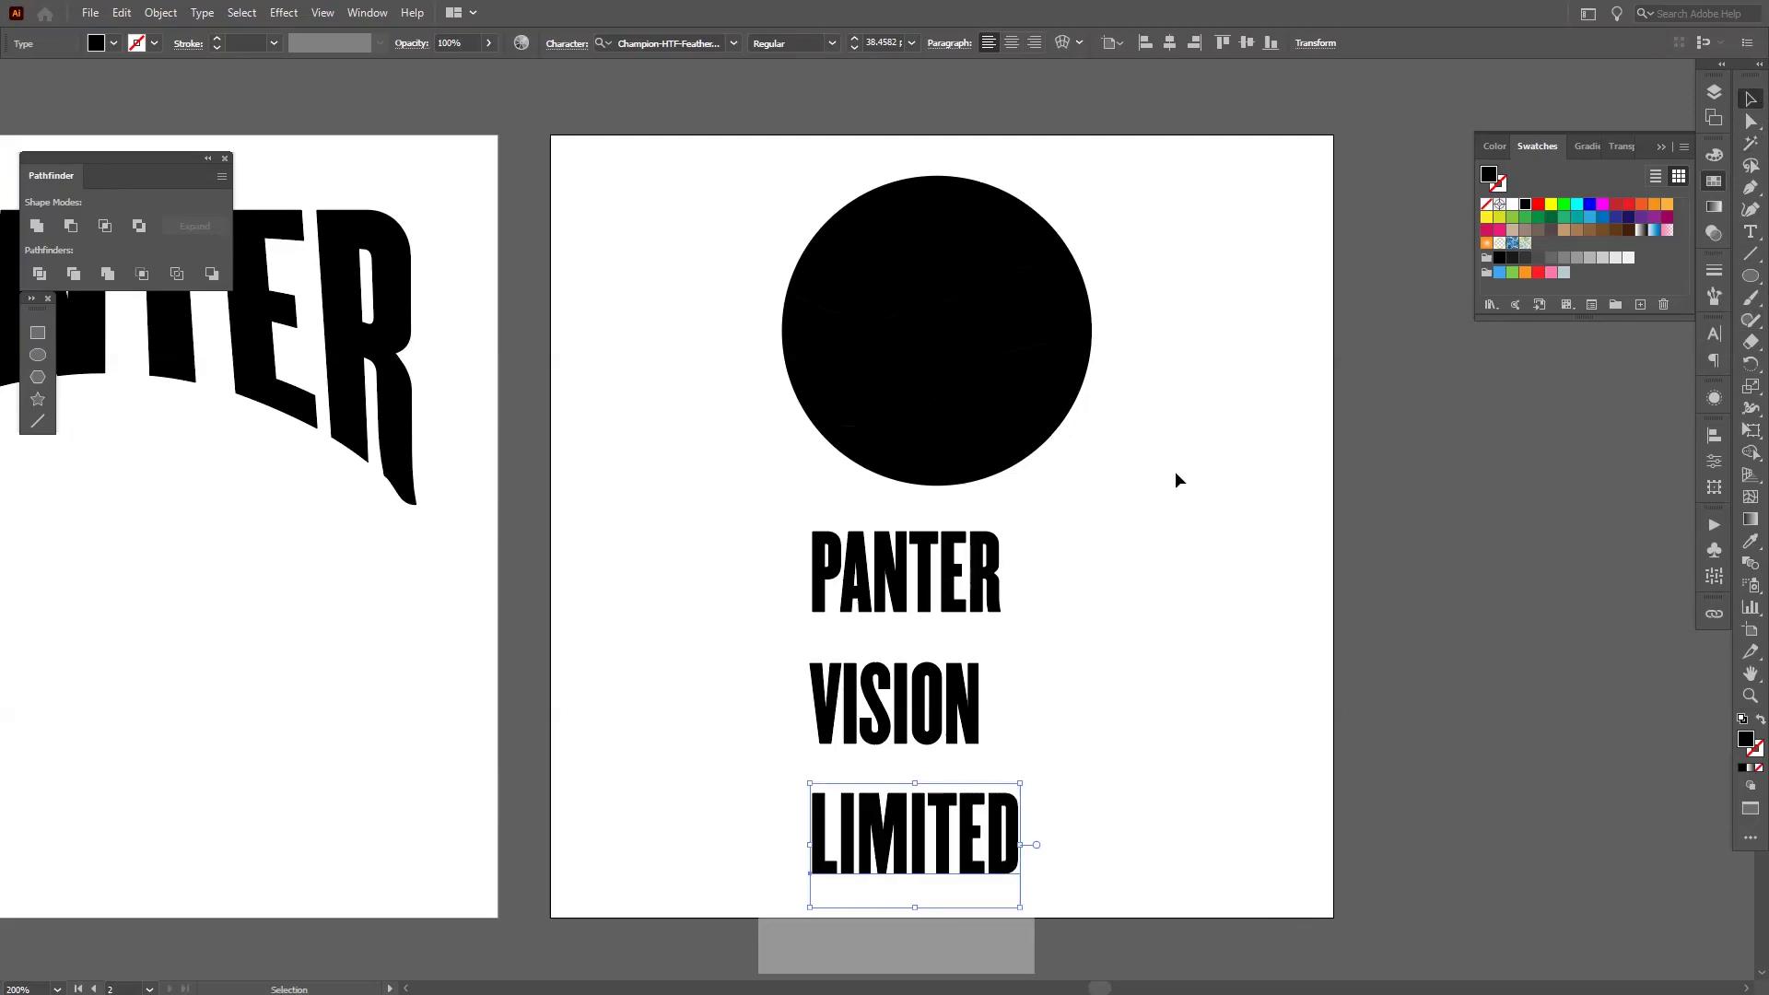
{"action": "left_click", "coordinate": [1179, 873]}
{"action": "left_click", "coordinate": [813, 581]}
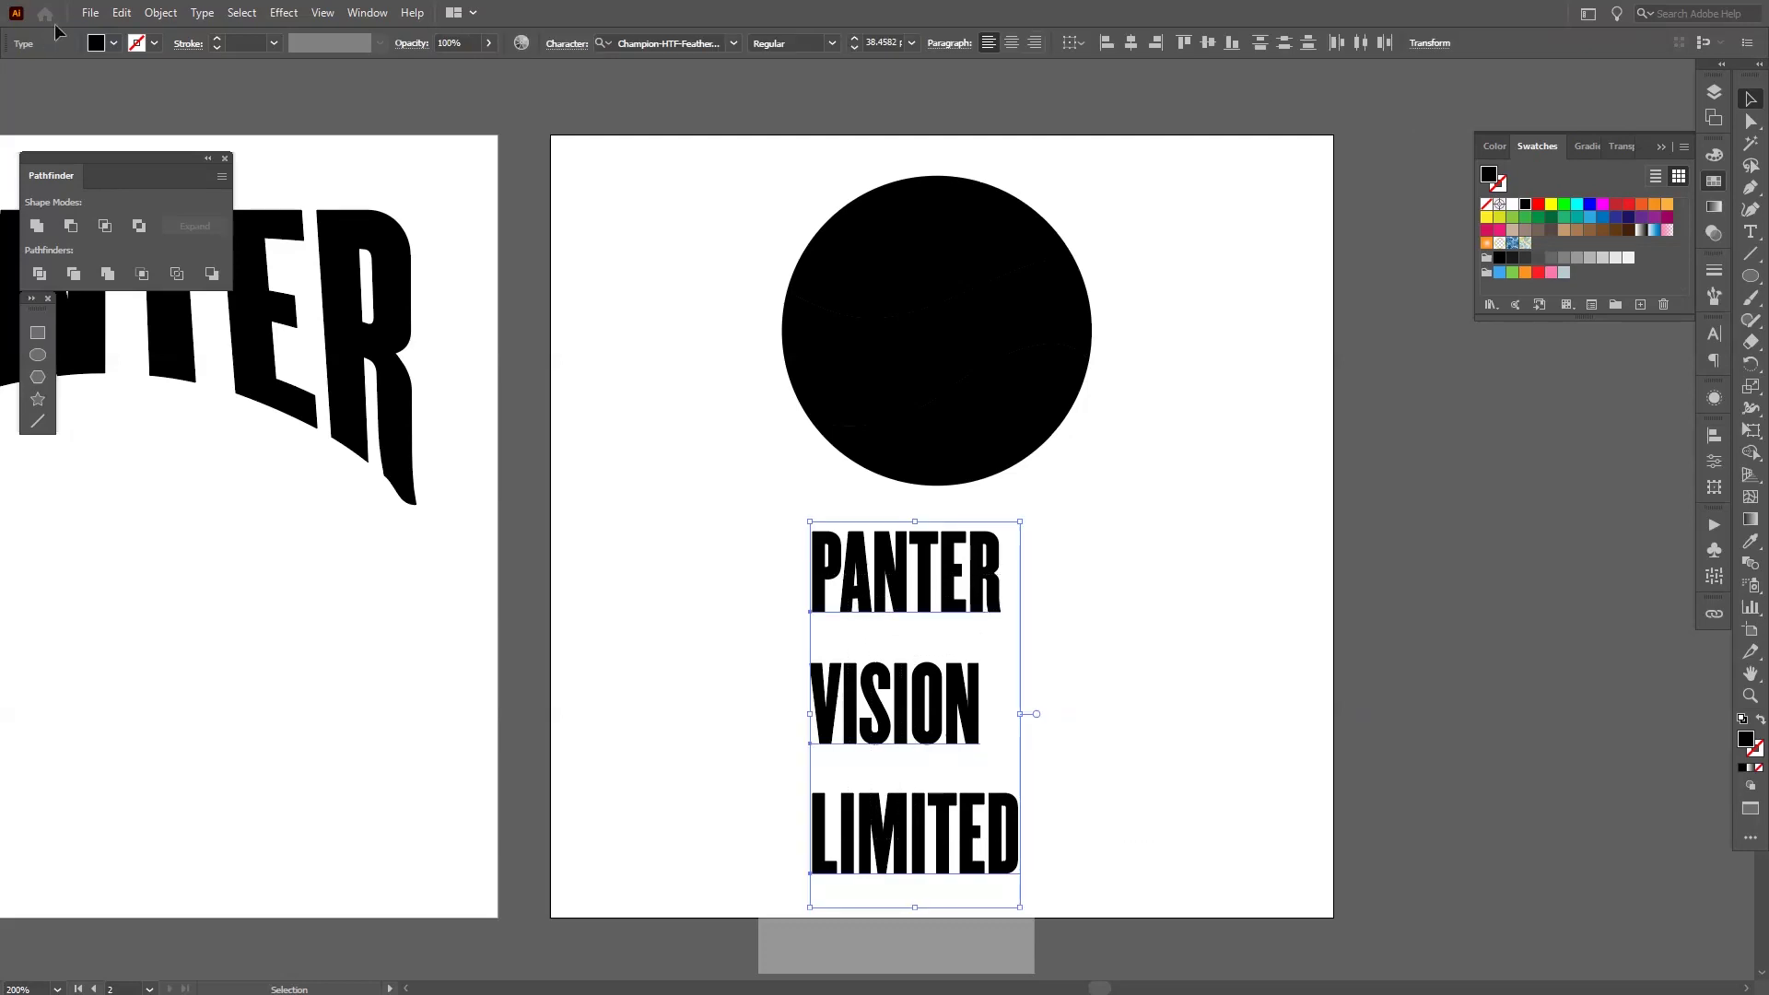
Expand the PANTER, VISION and LIMITED text into outlines.
{"action": "left_click", "coordinate": [160, 13]}
{"action": "left_click", "coordinate": [171, 229]}
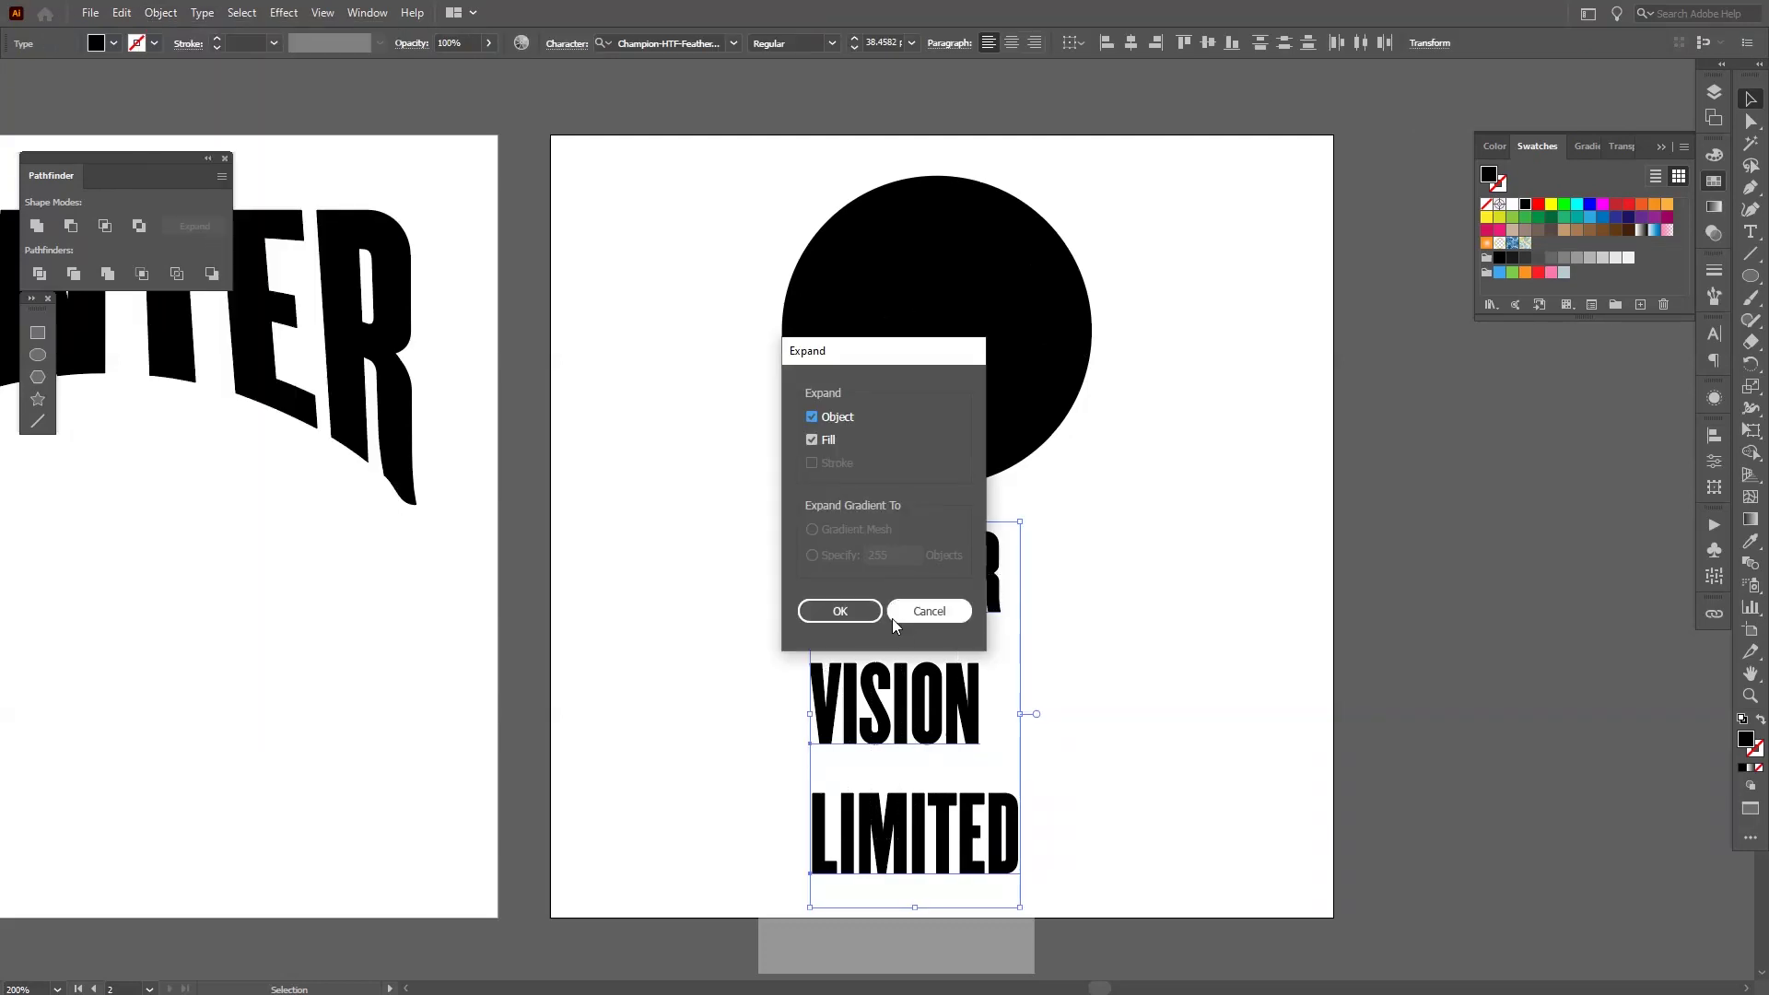
{"action": "left_click", "coordinate": [840, 613]}
{"action": "left_click", "coordinate": [1140, 582]}
{"action": "left_click_drag", "start_coordinate": [1140, 582], "coordinate": [1080, 626]}
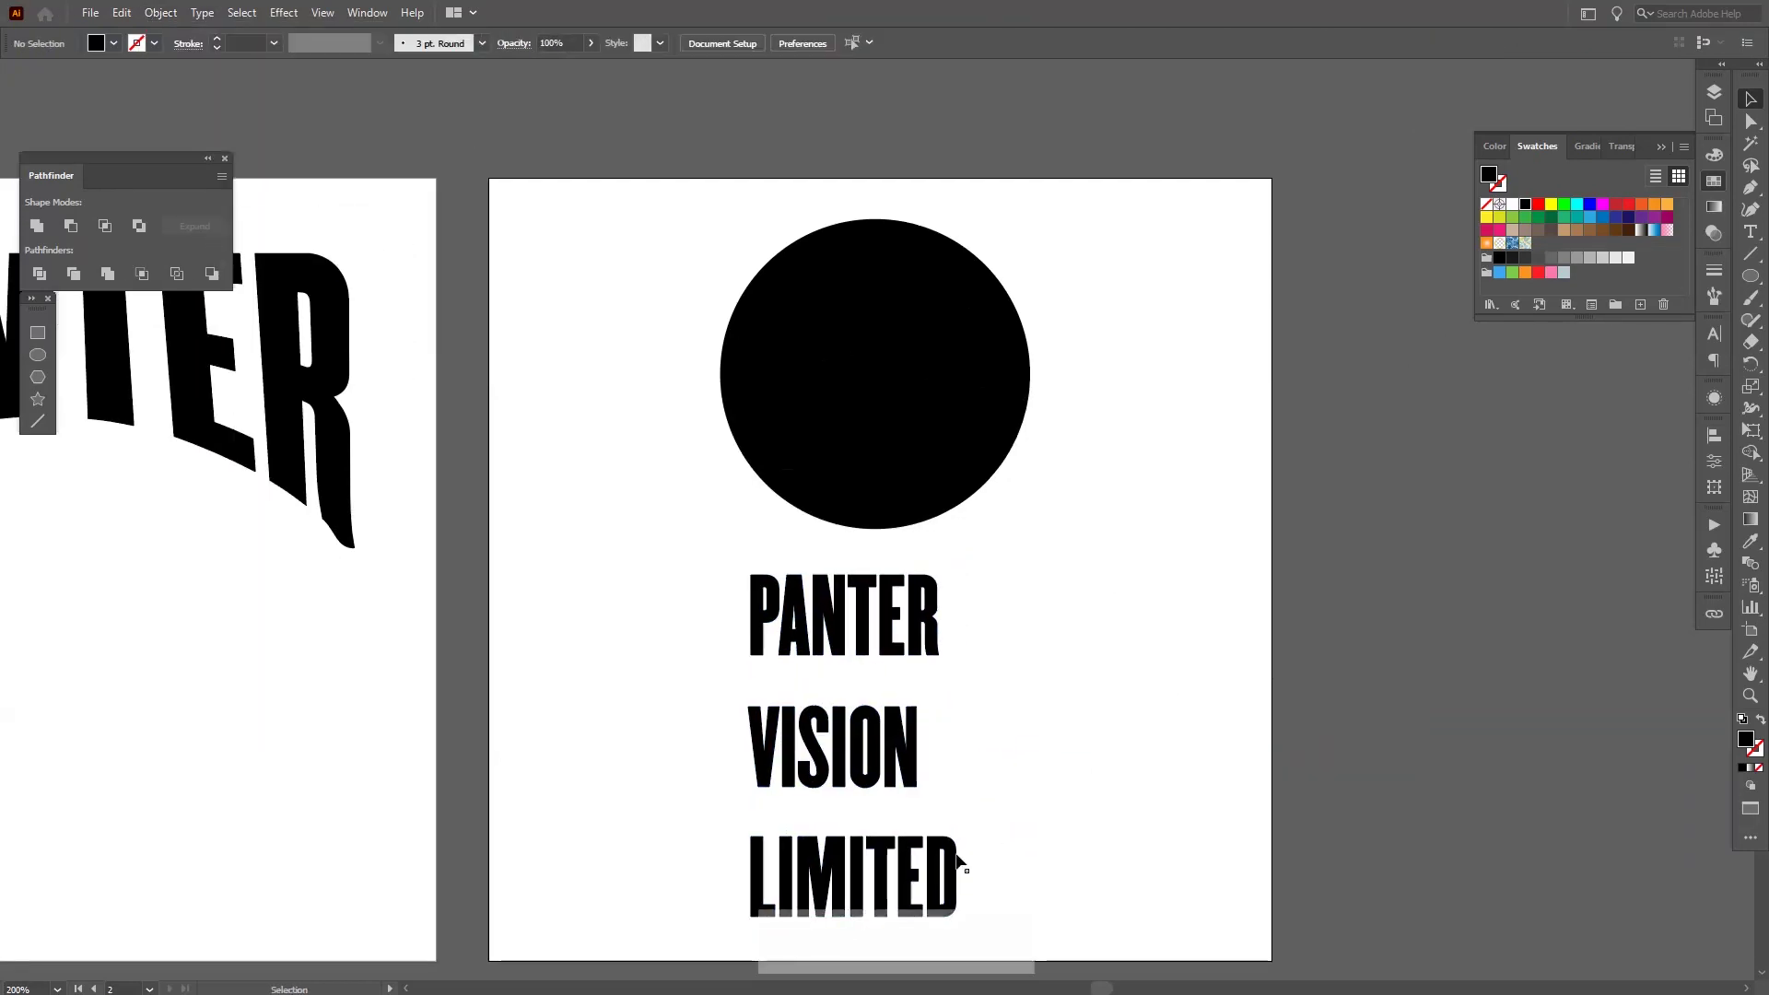
Move LIMITED and VISION up to close the gaps under PANTER.
{"action": "left_click_drag", "start_coordinate": [956, 857], "coordinate": [958, 820]}
{"action": "left_click_drag", "start_coordinate": [1013, 757], "coordinate": [903, 829]}
{"action": "left_click_drag", "start_coordinate": [908, 737], "coordinate": [1024, 684]}
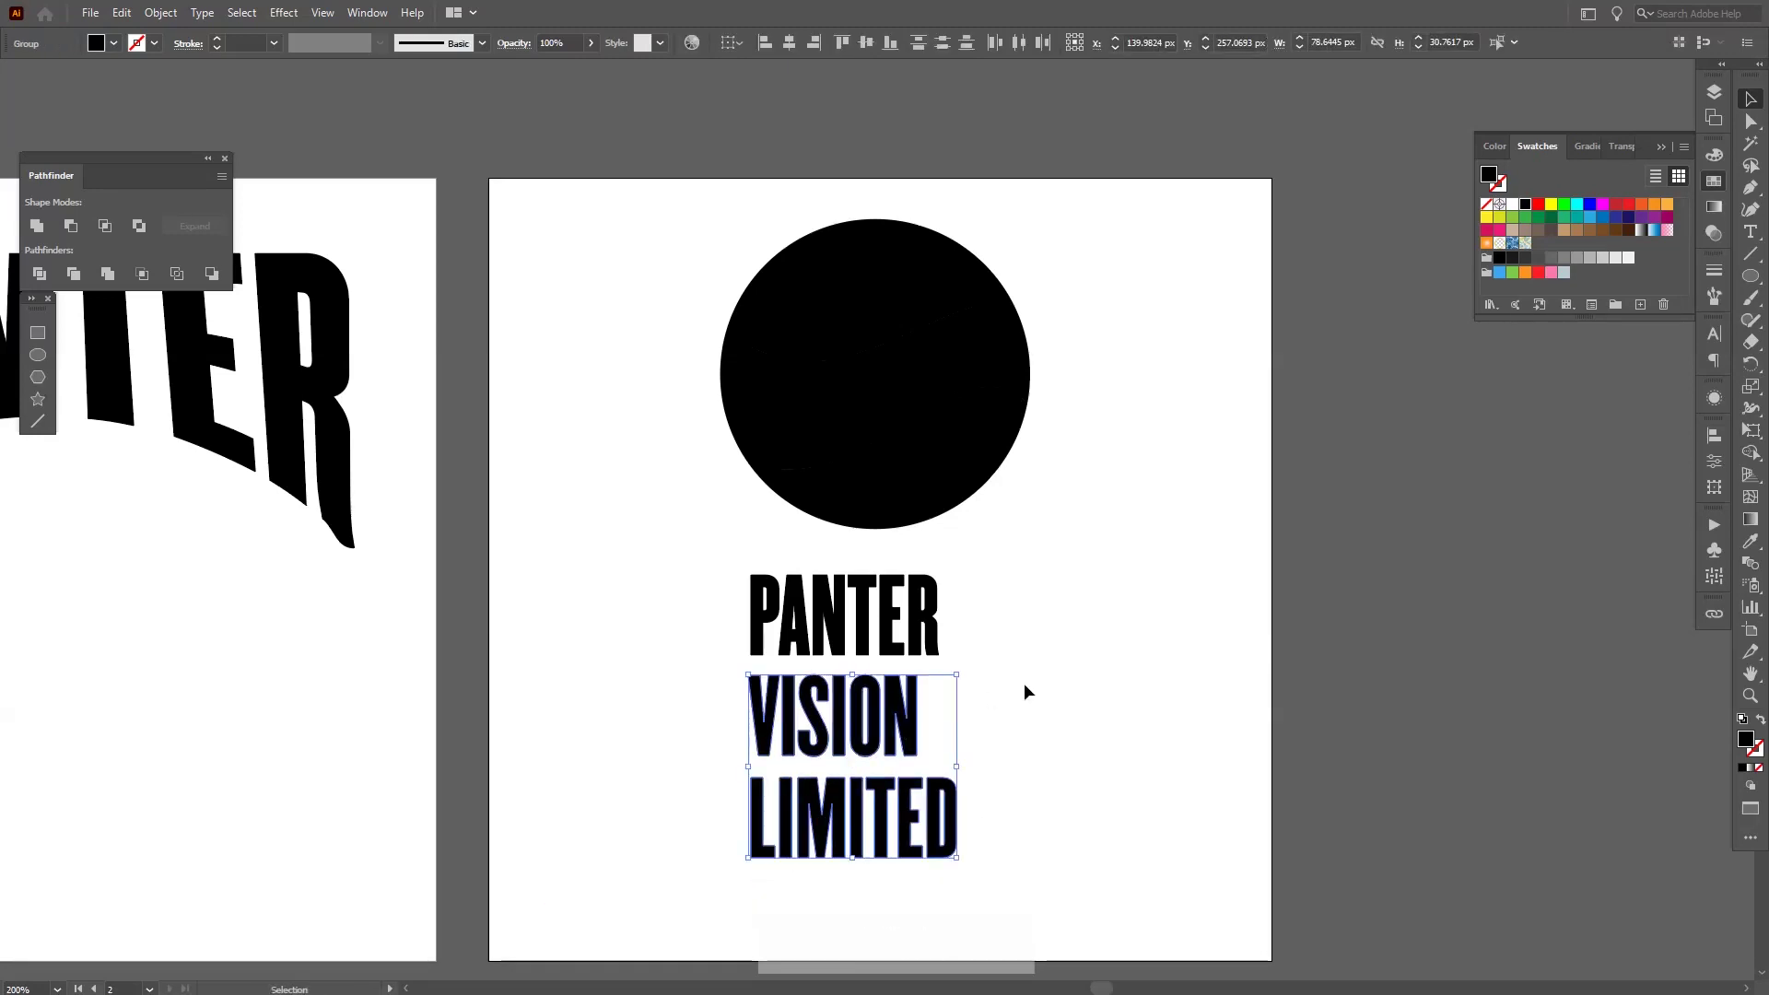
{"action": "left_click", "coordinate": [1080, 765]}
Select just the top wave piece of the black circle.
{"action": "left_click_drag", "start_coordinate": [1126, 458], "coordinate": [761, 212]}
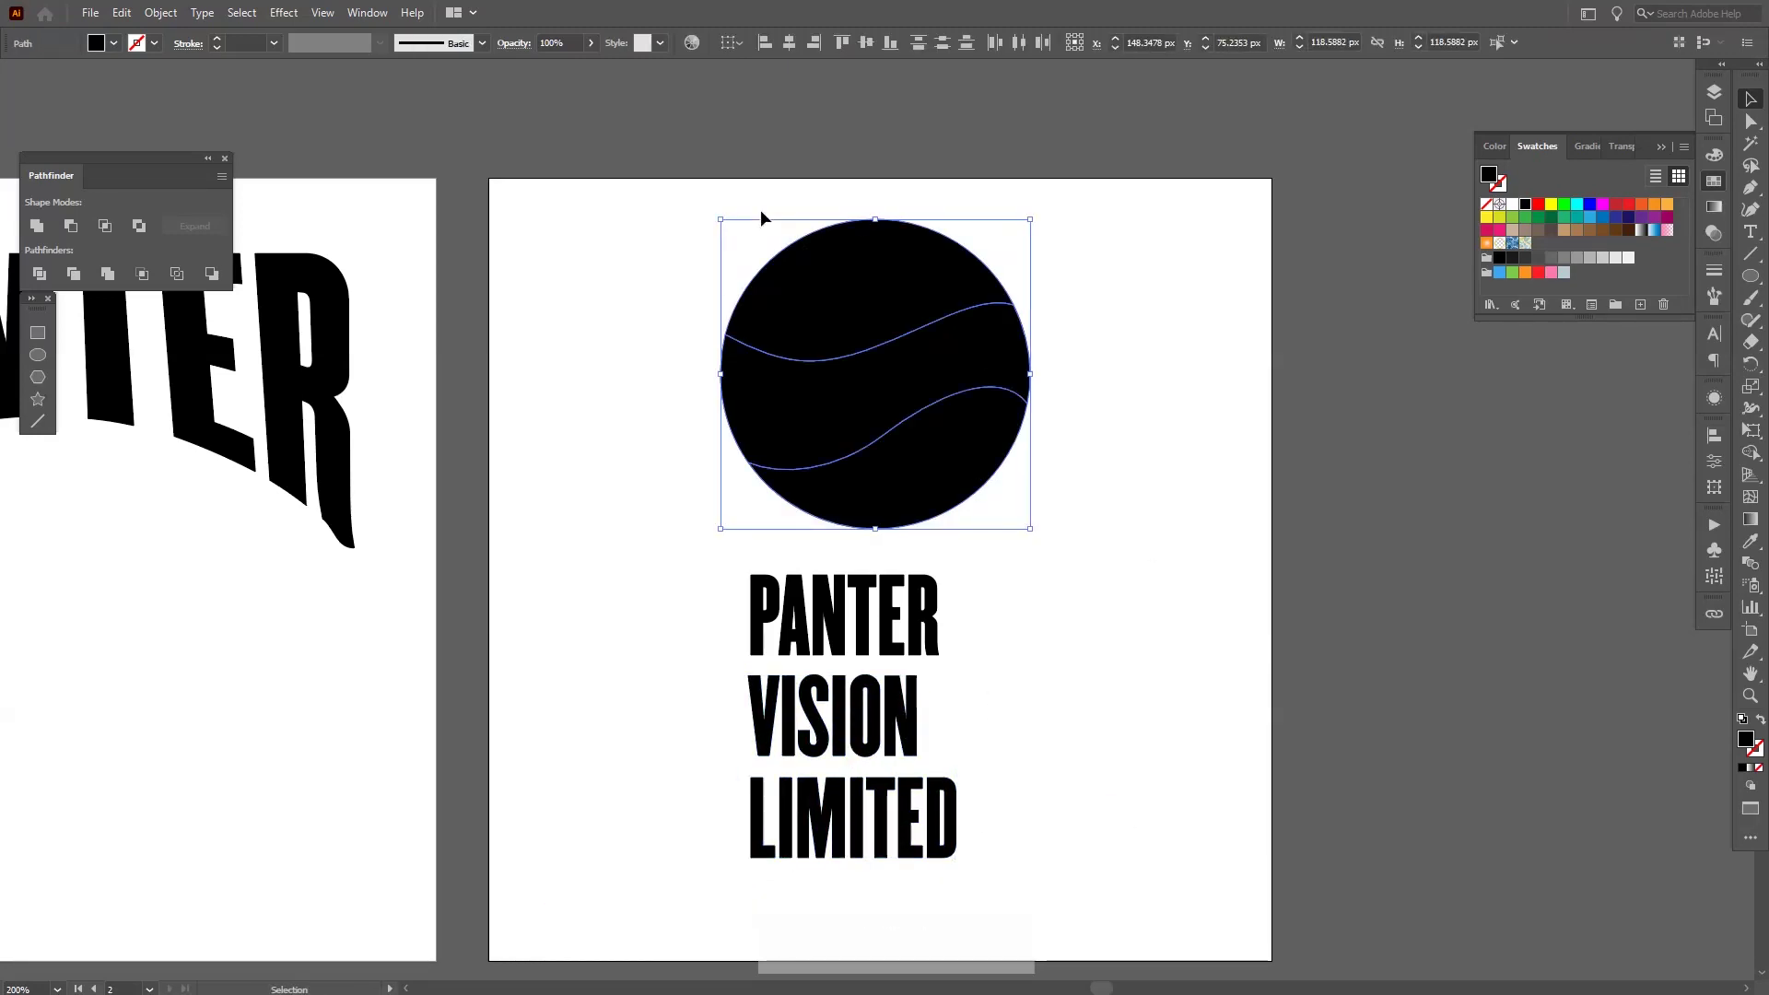
{"action": "left_click_drag", "start_coordinate": [1046, 630], "coordinate": [921, 792]}
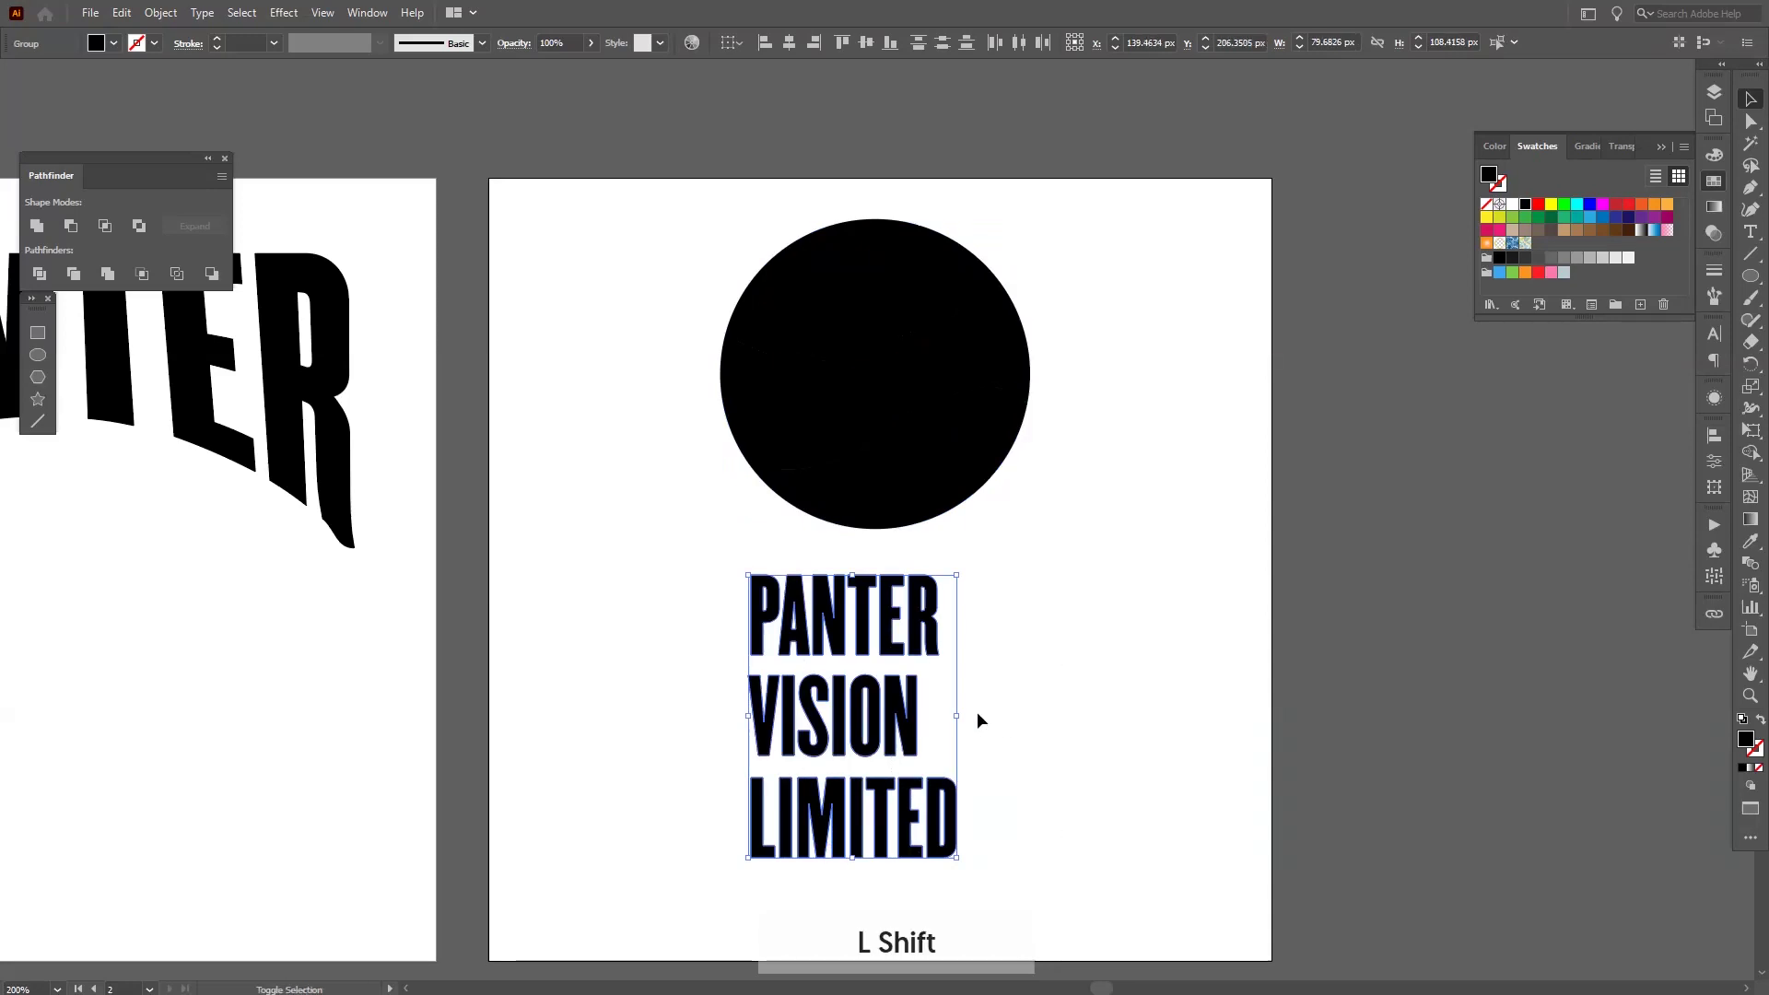
{"action": "left_click", "coordinate": [739, 588], "text": "shift"}
{"action": "left_click_drag", "start_coordinate": [849, 613], "coordinate": [678, 502]}
{"action": "left_click", "coordinate": [857, 282]}
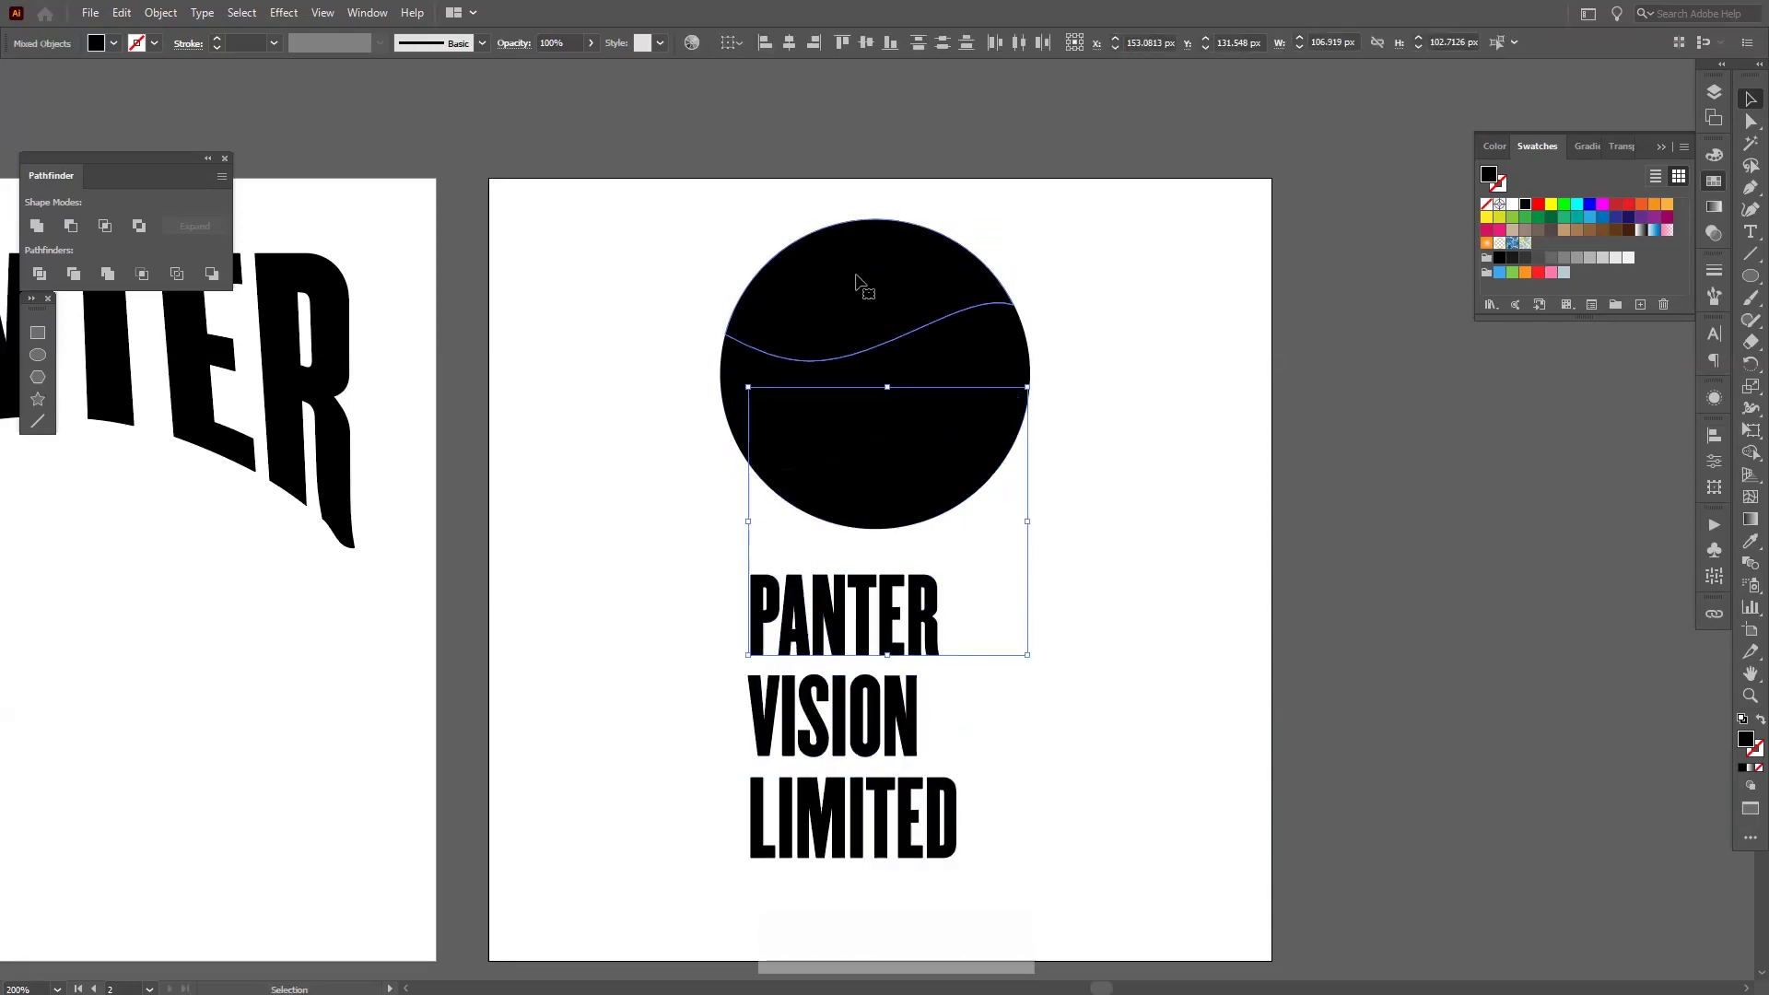
Enlarge PANTER to the circle's width and stack the circle pieces above the text in Layers.
{"action": "left_click", "coordinate": [843, 613]}
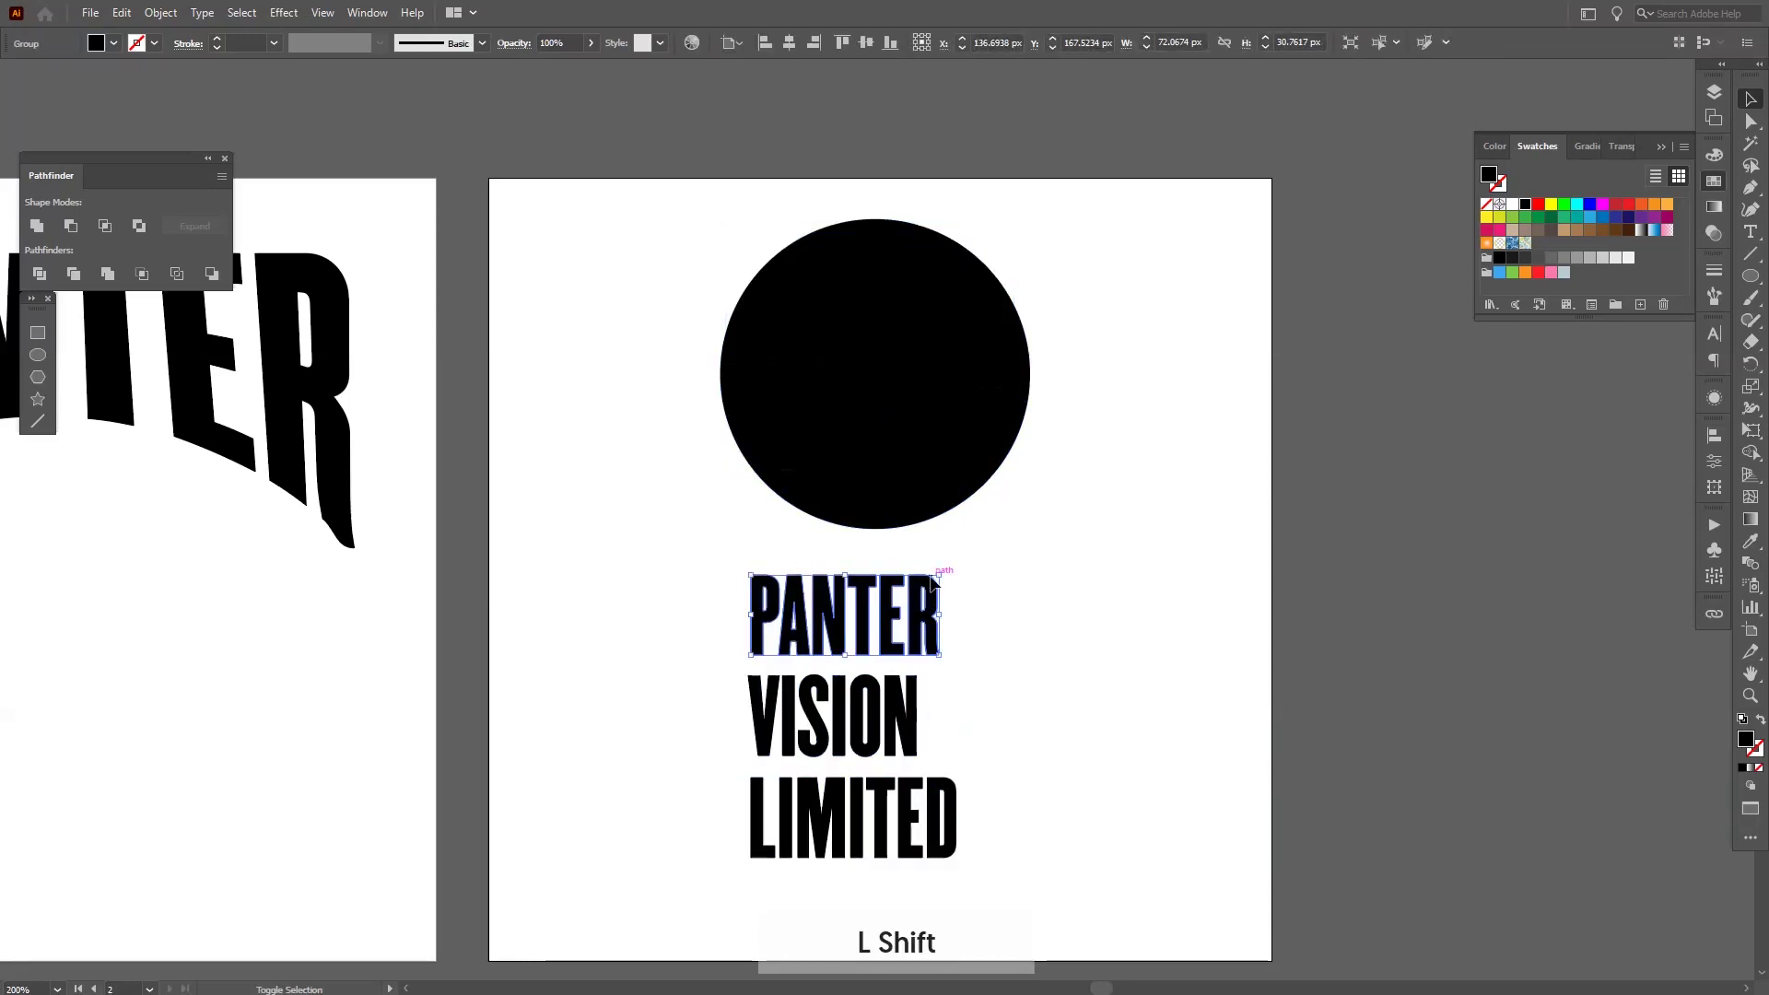
{"action": "left_click_drag", "start_coordinate": [938, 573], "coordinate": [1030, 539]}
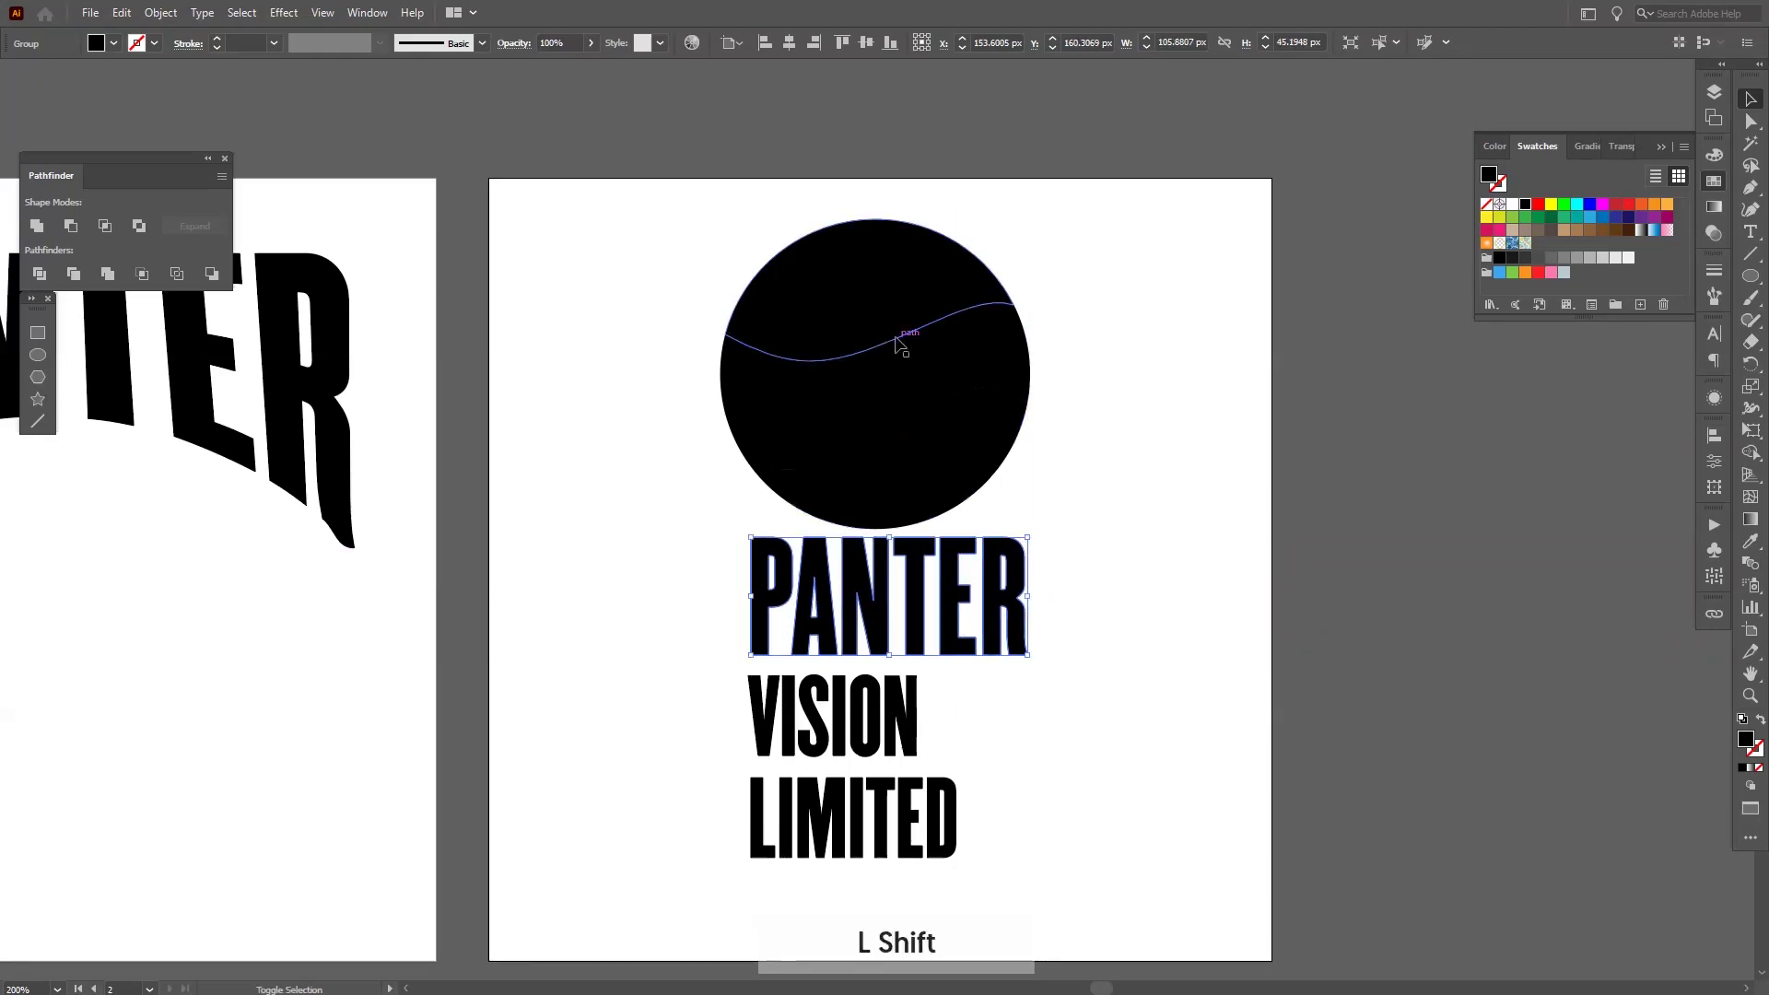
{"action": "left_click", "coordinate": [1715, 92]}
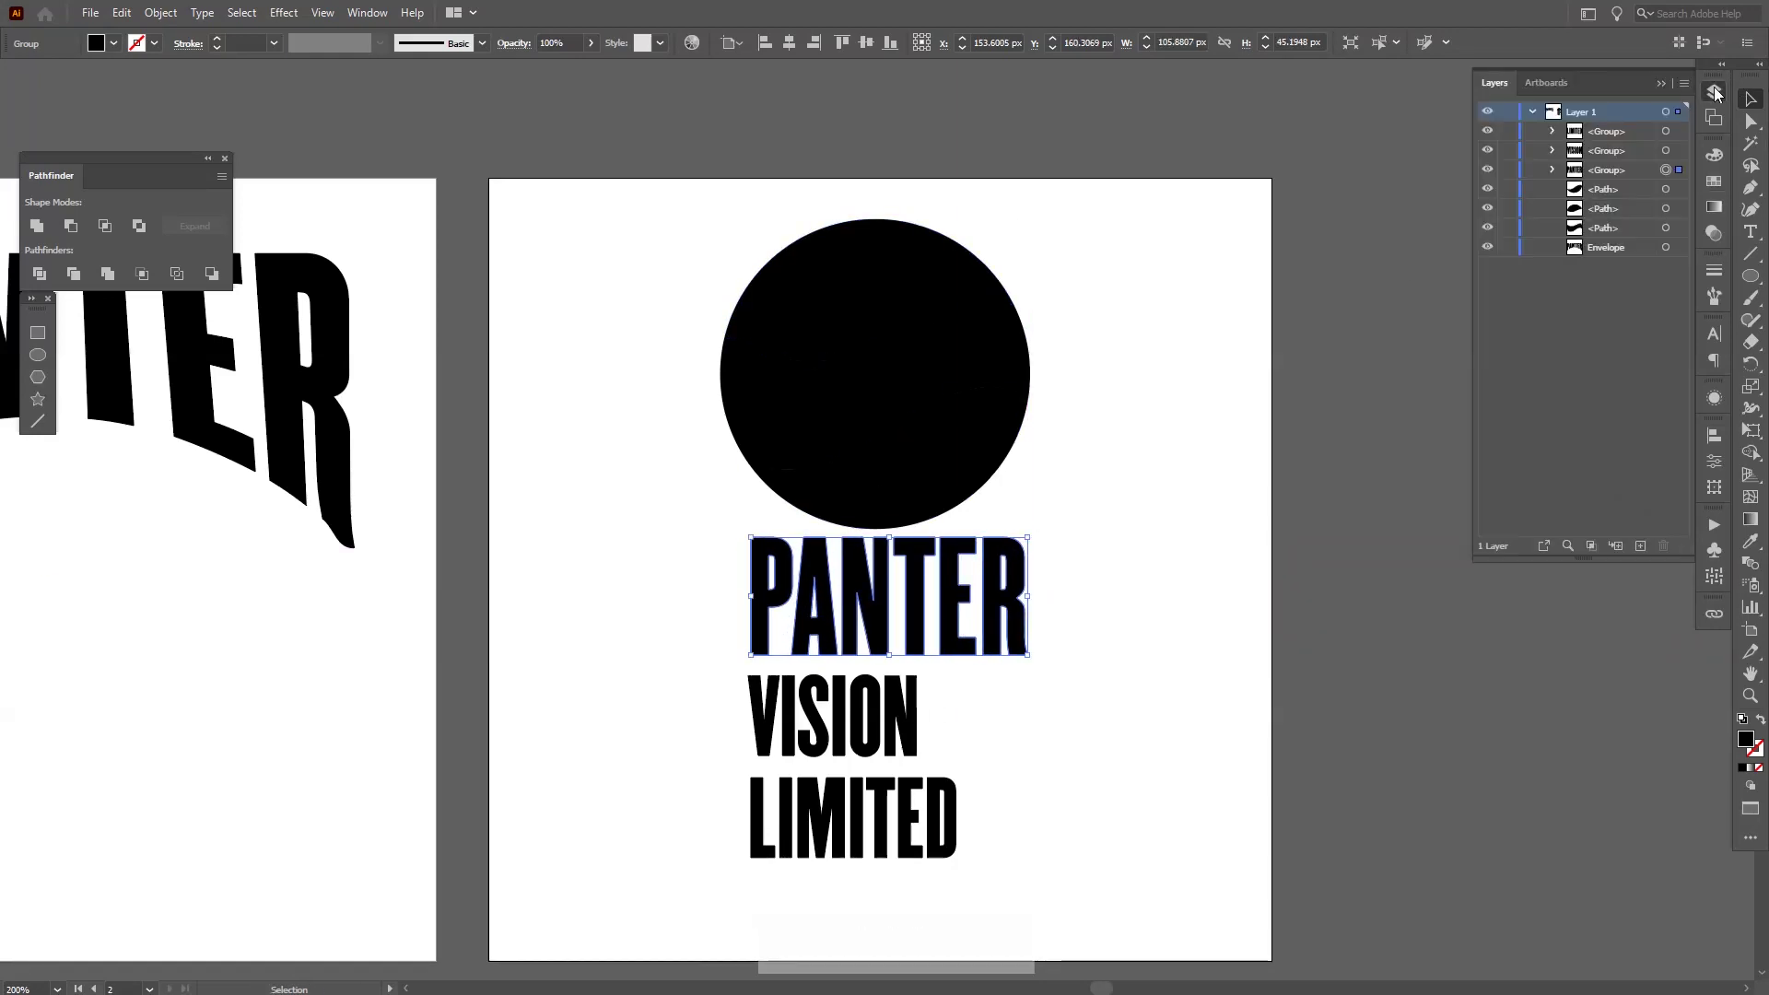
{"action": "left_click", "coordinate": [1628, 191]}
{"action": "left_click", "coordinate": [1616, 230], "text": "shift"}
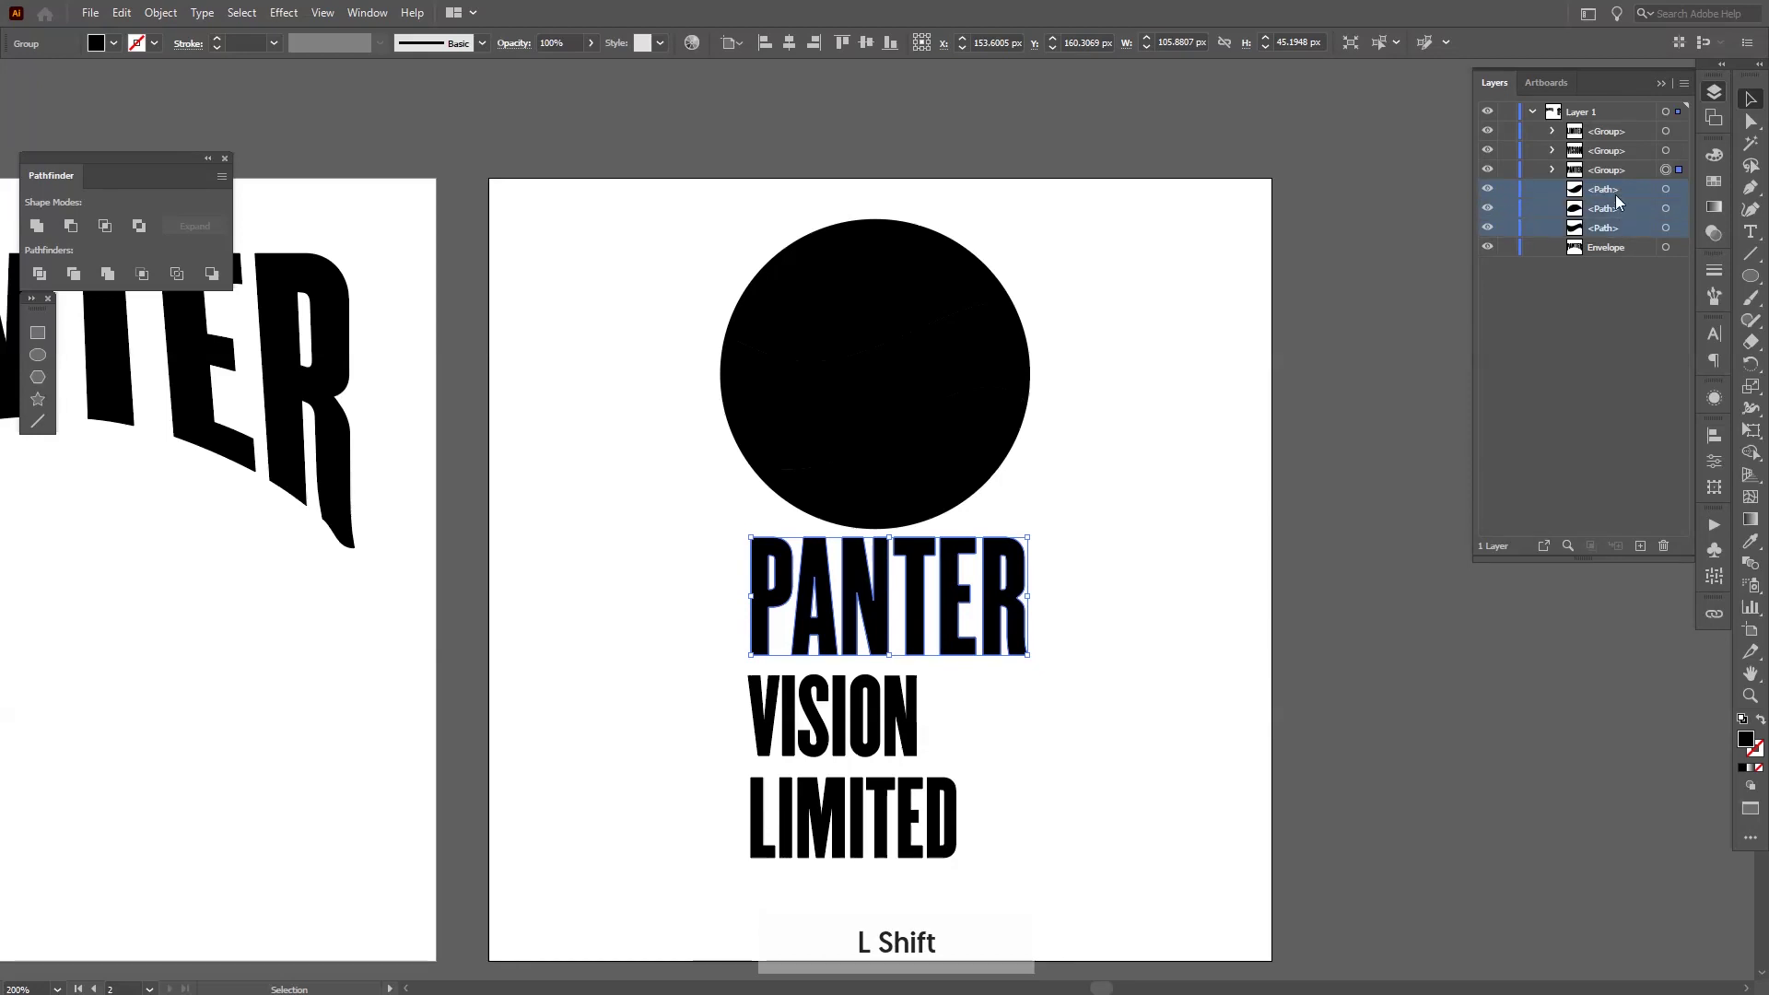
{"action": "left_click_drag", "start_coordinate": [1616, 195], "coordinate": [1619, 131]}
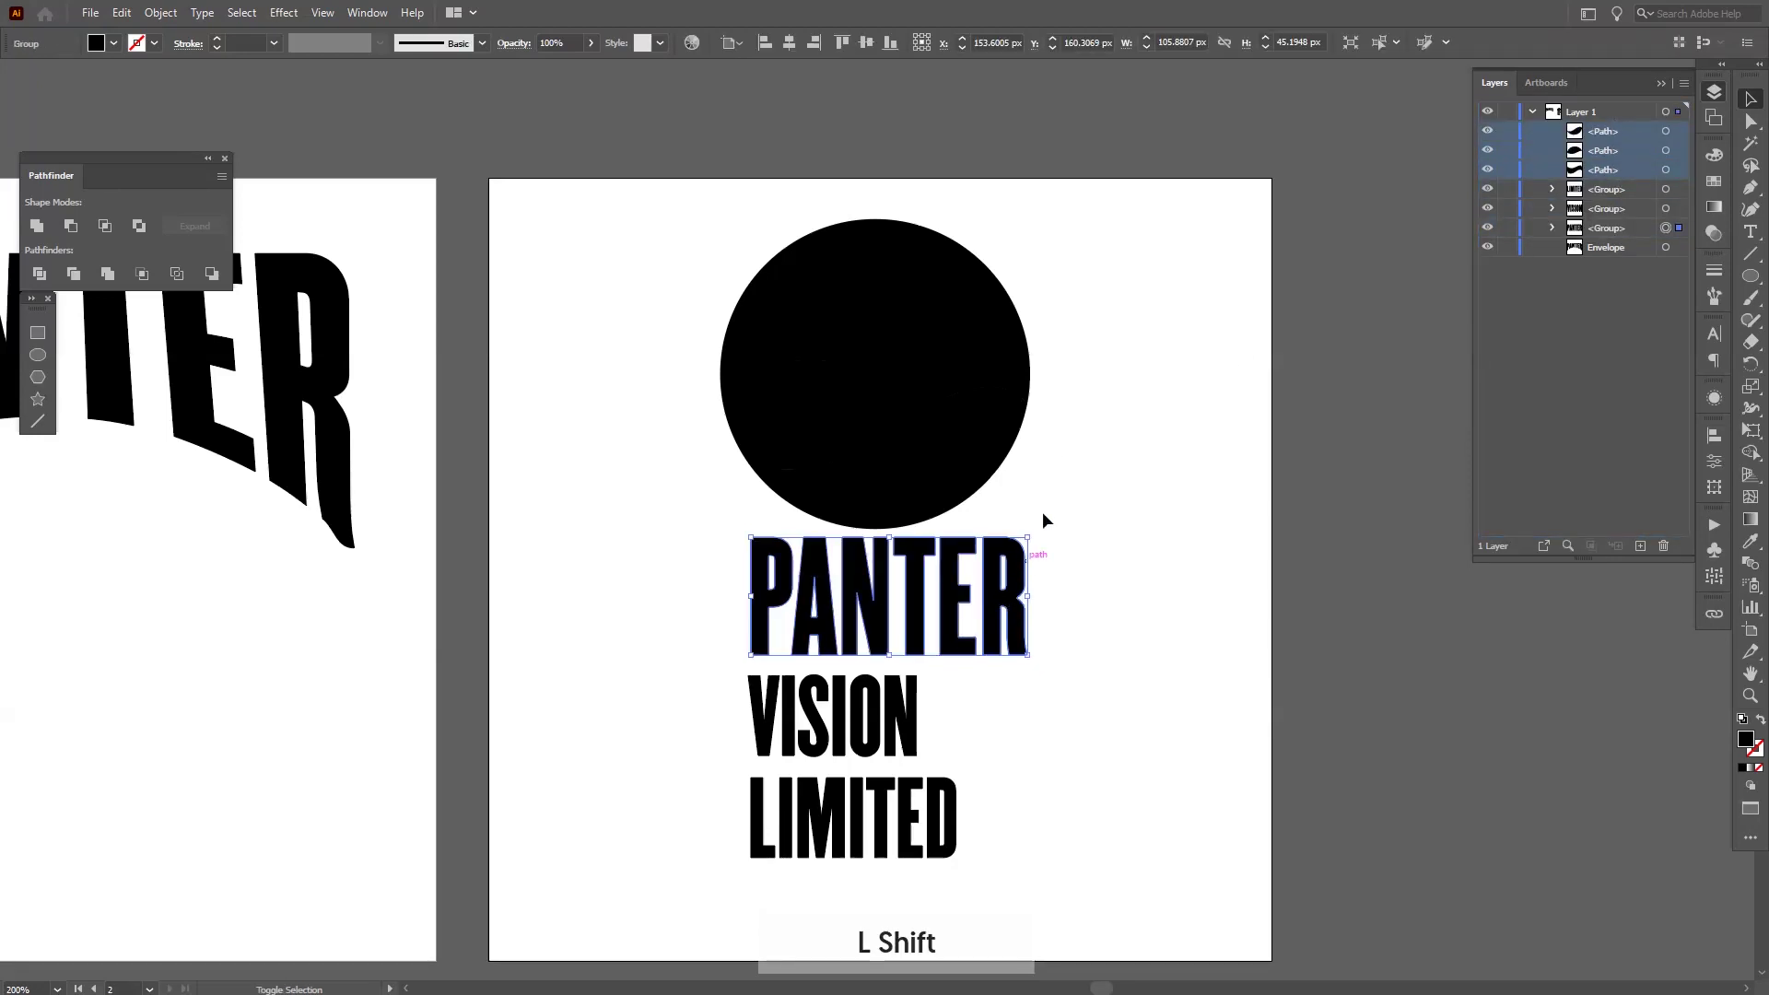
Envelope PANTER into the circle's top wave piece with Make with Top Object.
{"action": "left_click", "coordinate": [891, 255], "text": "shift"}
{"action": "left_click", "coordinate": [161, 12]}
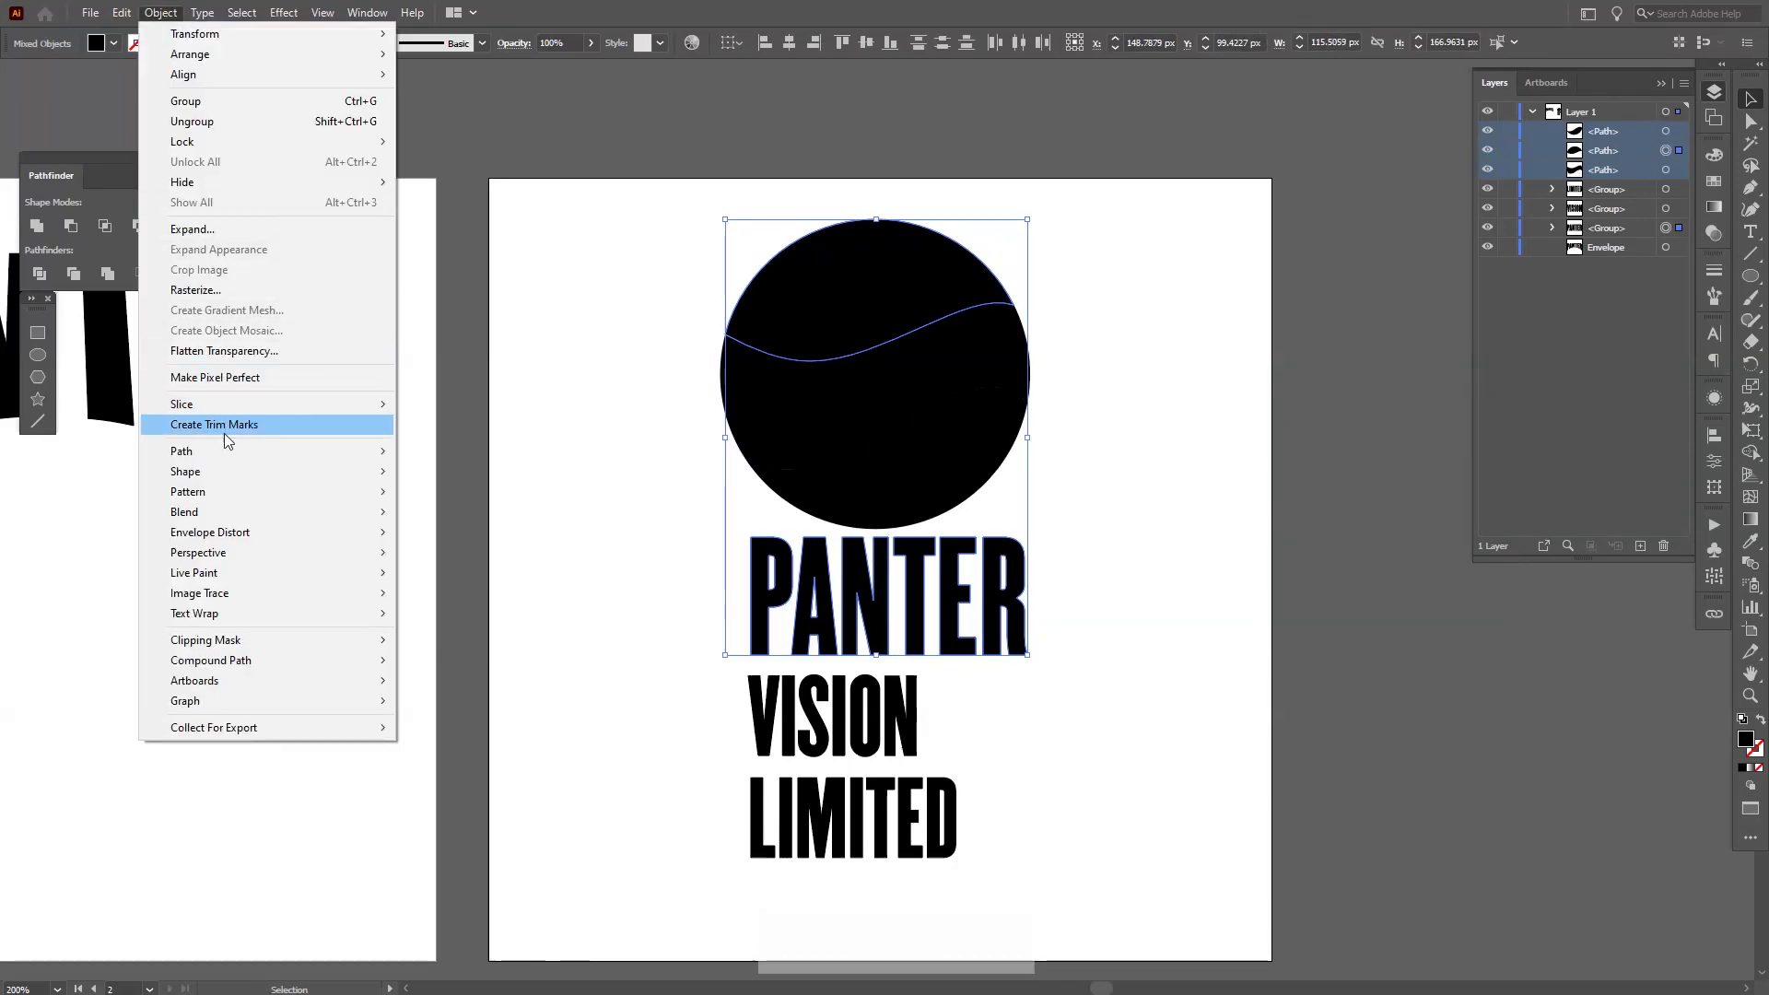
{"action": "mouse_move", "coordinate": [276, 532]}
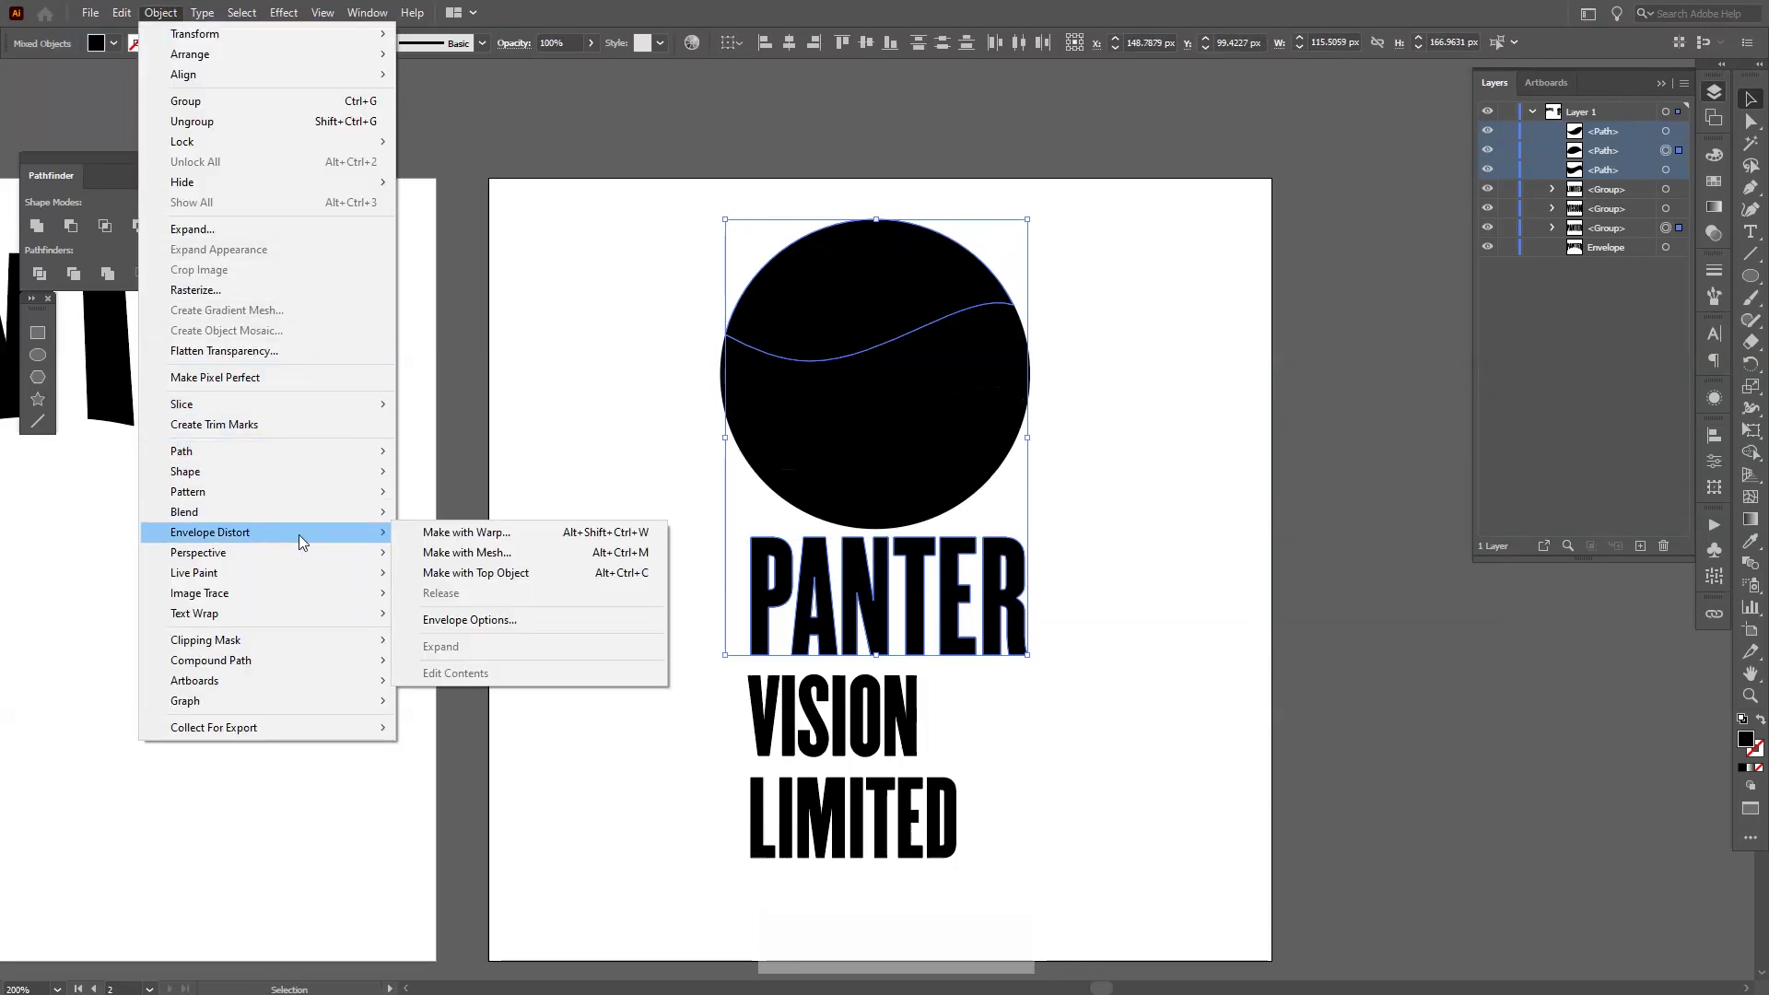
{"action": "left_click", "coordinate": [505, 580]}
{"action": "left_click", "coordinate": [1057, 580]}
{"action": "key", "text": "space"}
{"action": "left_click_drag", "start_coordinate": [1078, 553], "coordinate": [1069, 572]}
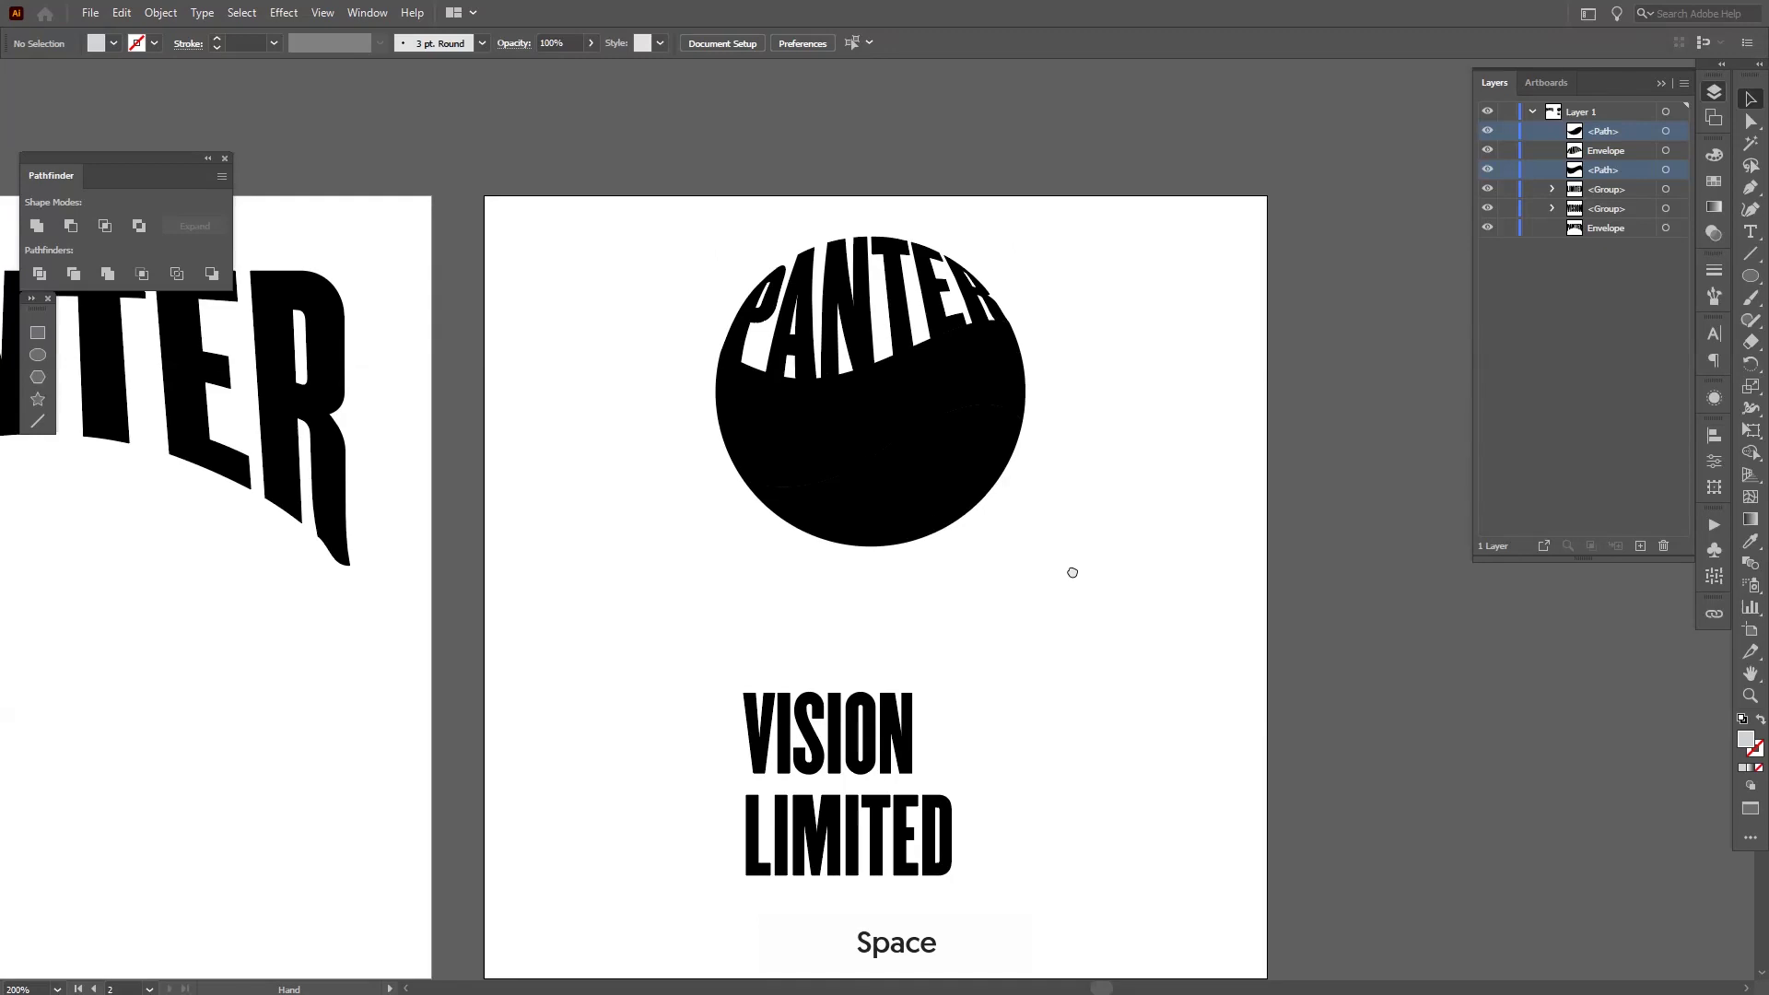
Place a copy of the circle emblem above the artboard.
{"action": "scroll", "coordinate": [1006, 357], "scroll_direction": "up", "scroll_amount": 1}
{"action": "scroll", "coordinate": [1324, 440], "scroll_direction": "down", "scroll_amount": 1}
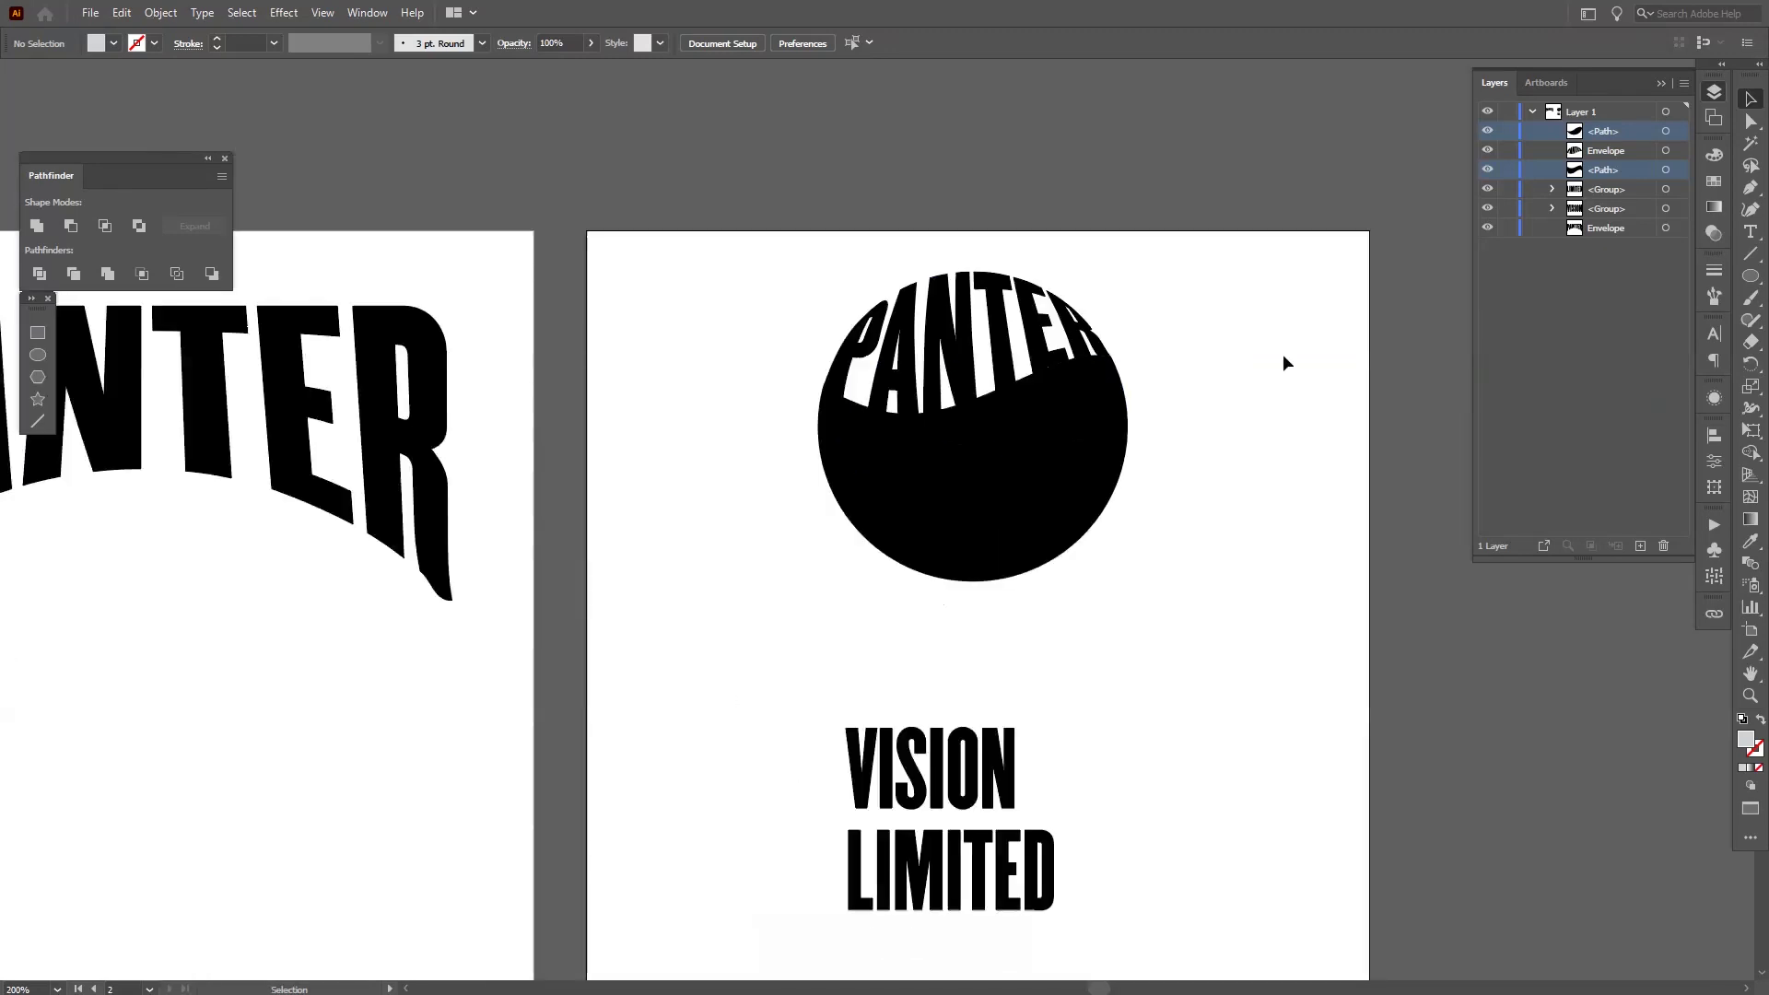
{"action": "scroll", "coordinate": [1093, 446], "scroll_direction": "up", "scroll_amount": 2}
{"action": "left_click", "coordinate": [916, 595]}
{"action": "left_click_drag", "start_coordinate": [917, 595], "coordinate": [917, 241]}
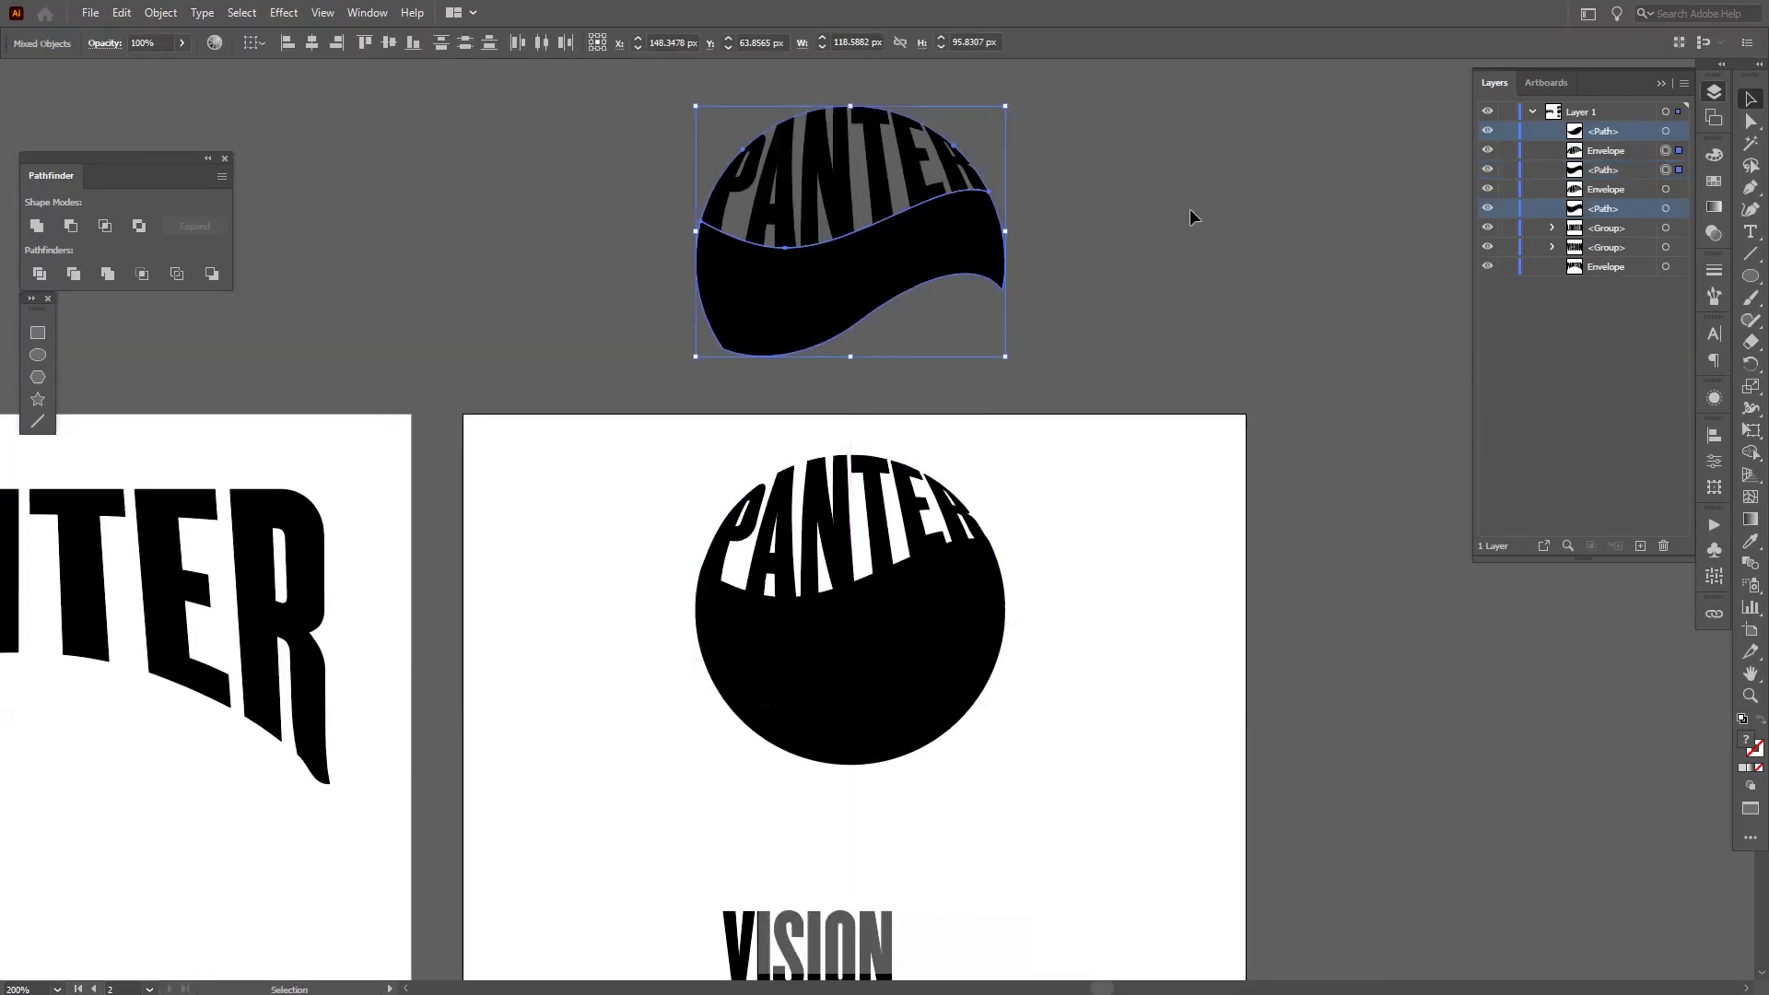
{"action": "left_click", "coordinate": [1190, 208]}
{"action": "key", "text": "space"}
{"action": "left_click_drag", "start_coordinate": [1152, 304], "coordinate": [1165, 174]}
{"action": "left_click_drag", "start_coordinate": [1154, 498], "coordinate": [1161, 436]}
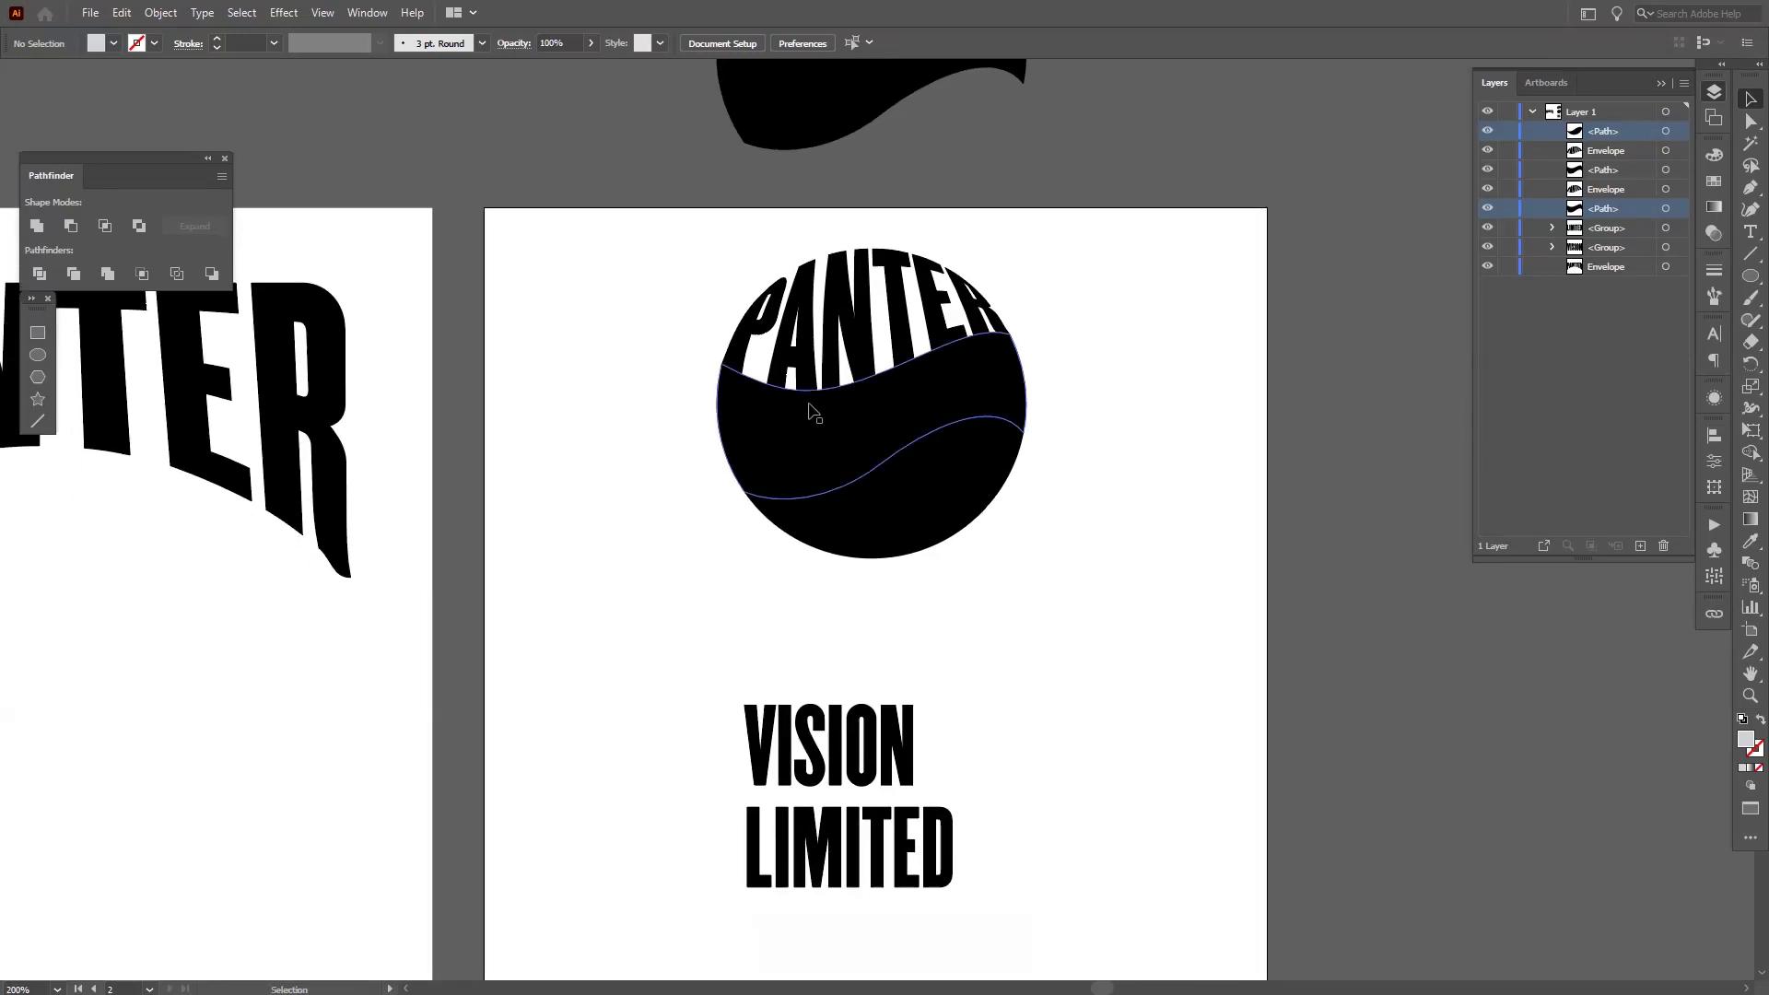
Warp VISION into the circle's middle wave band with Make with Top Object.
{"action": "left_click", "coordinate": [809, 410]}
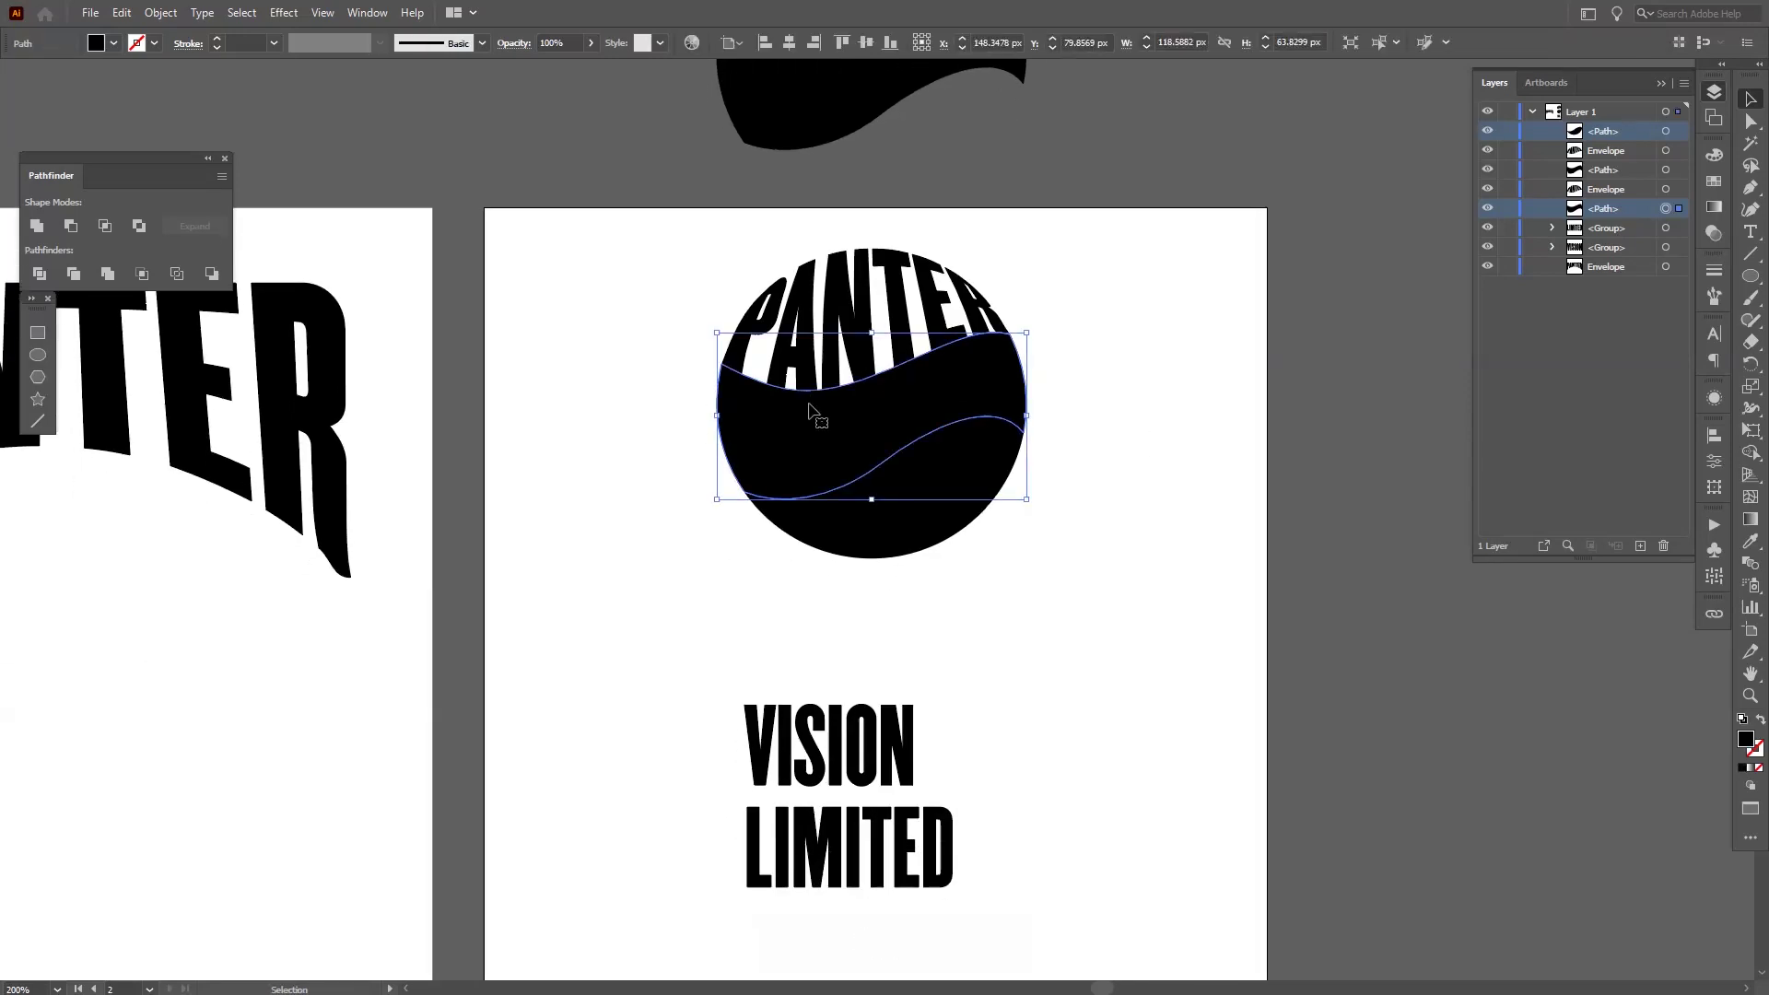
{"action": "left_click", "coordinate": [813, 744], "text": "shift"}
{"action": "left_click", "coordinate": [161, 12]}
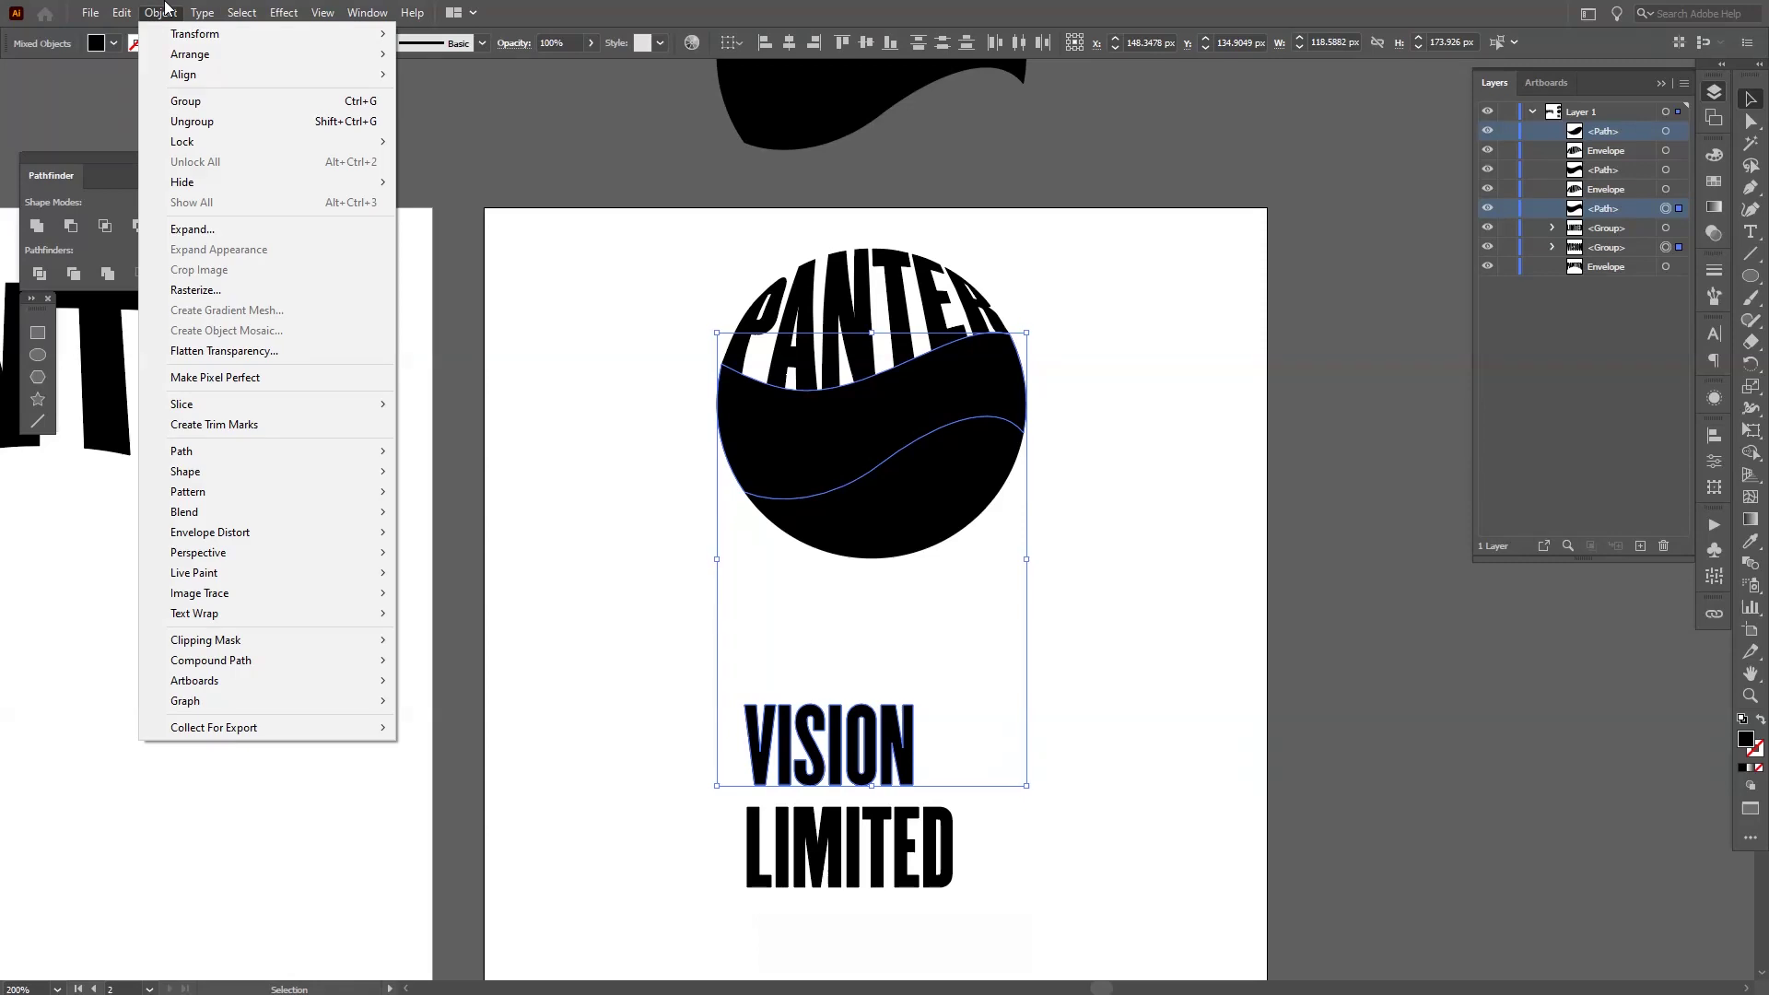
{"action": "mouse_move", "coordinate": [313, 533]}
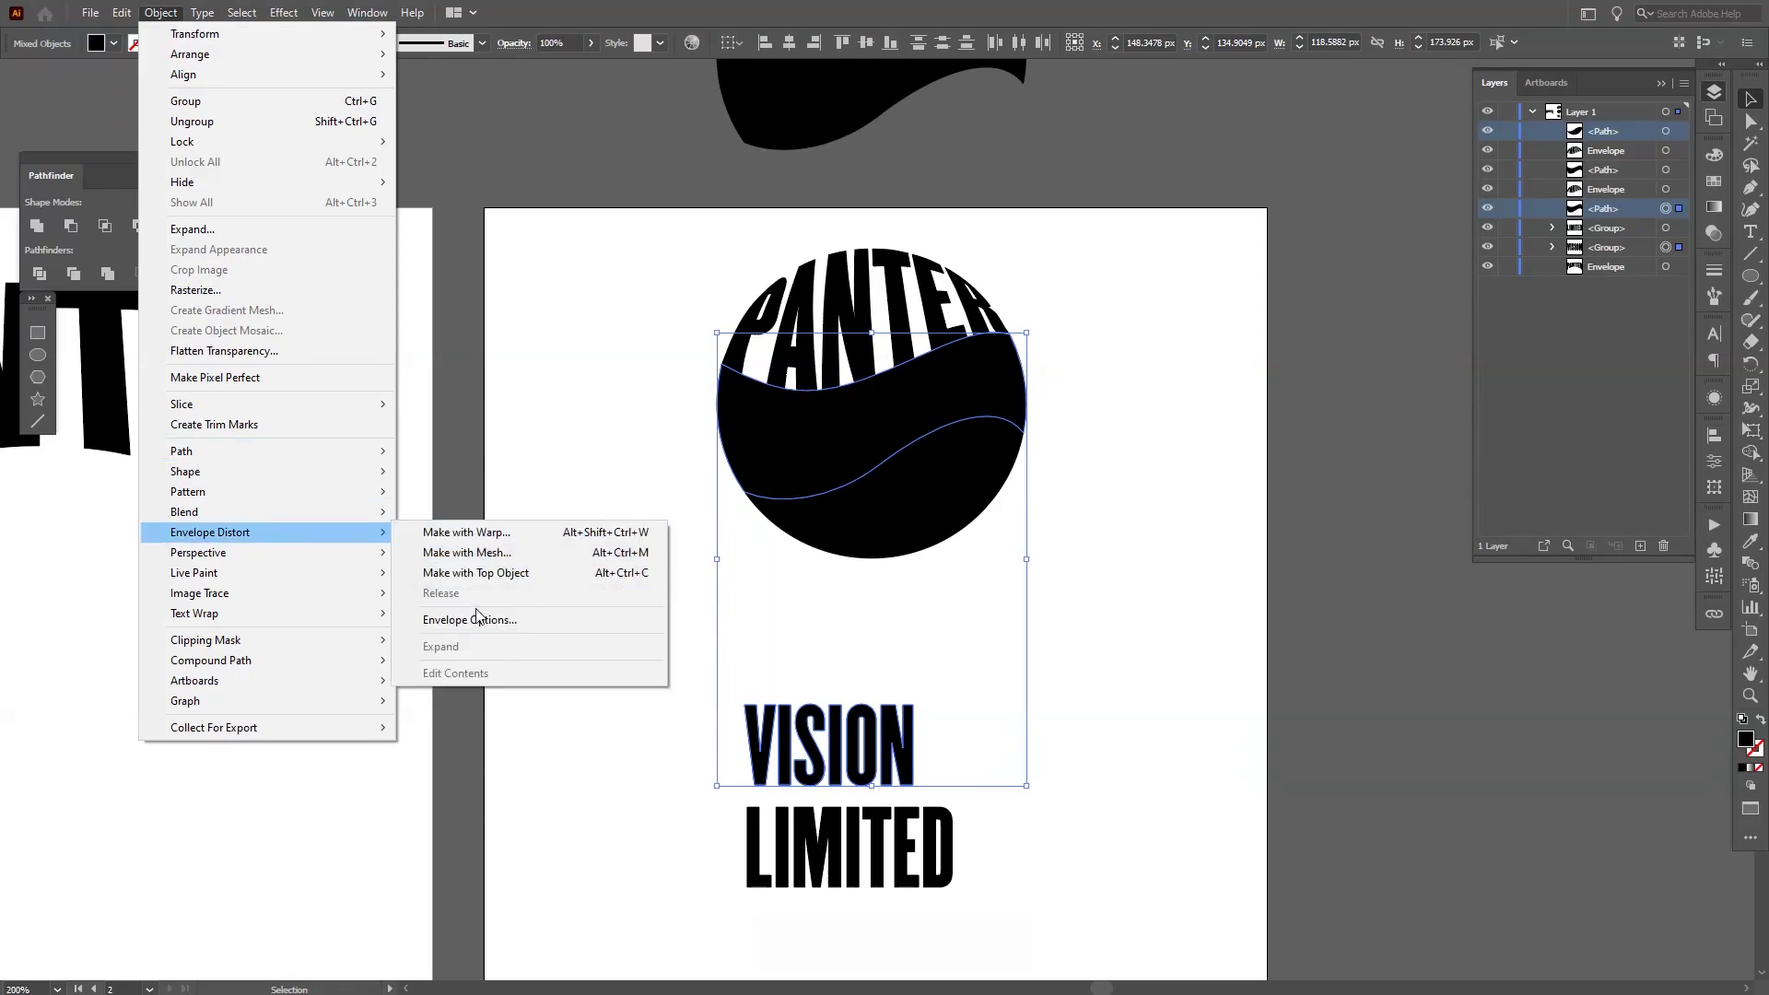
{"action": "left_click", "coordinate": [511, 573]}
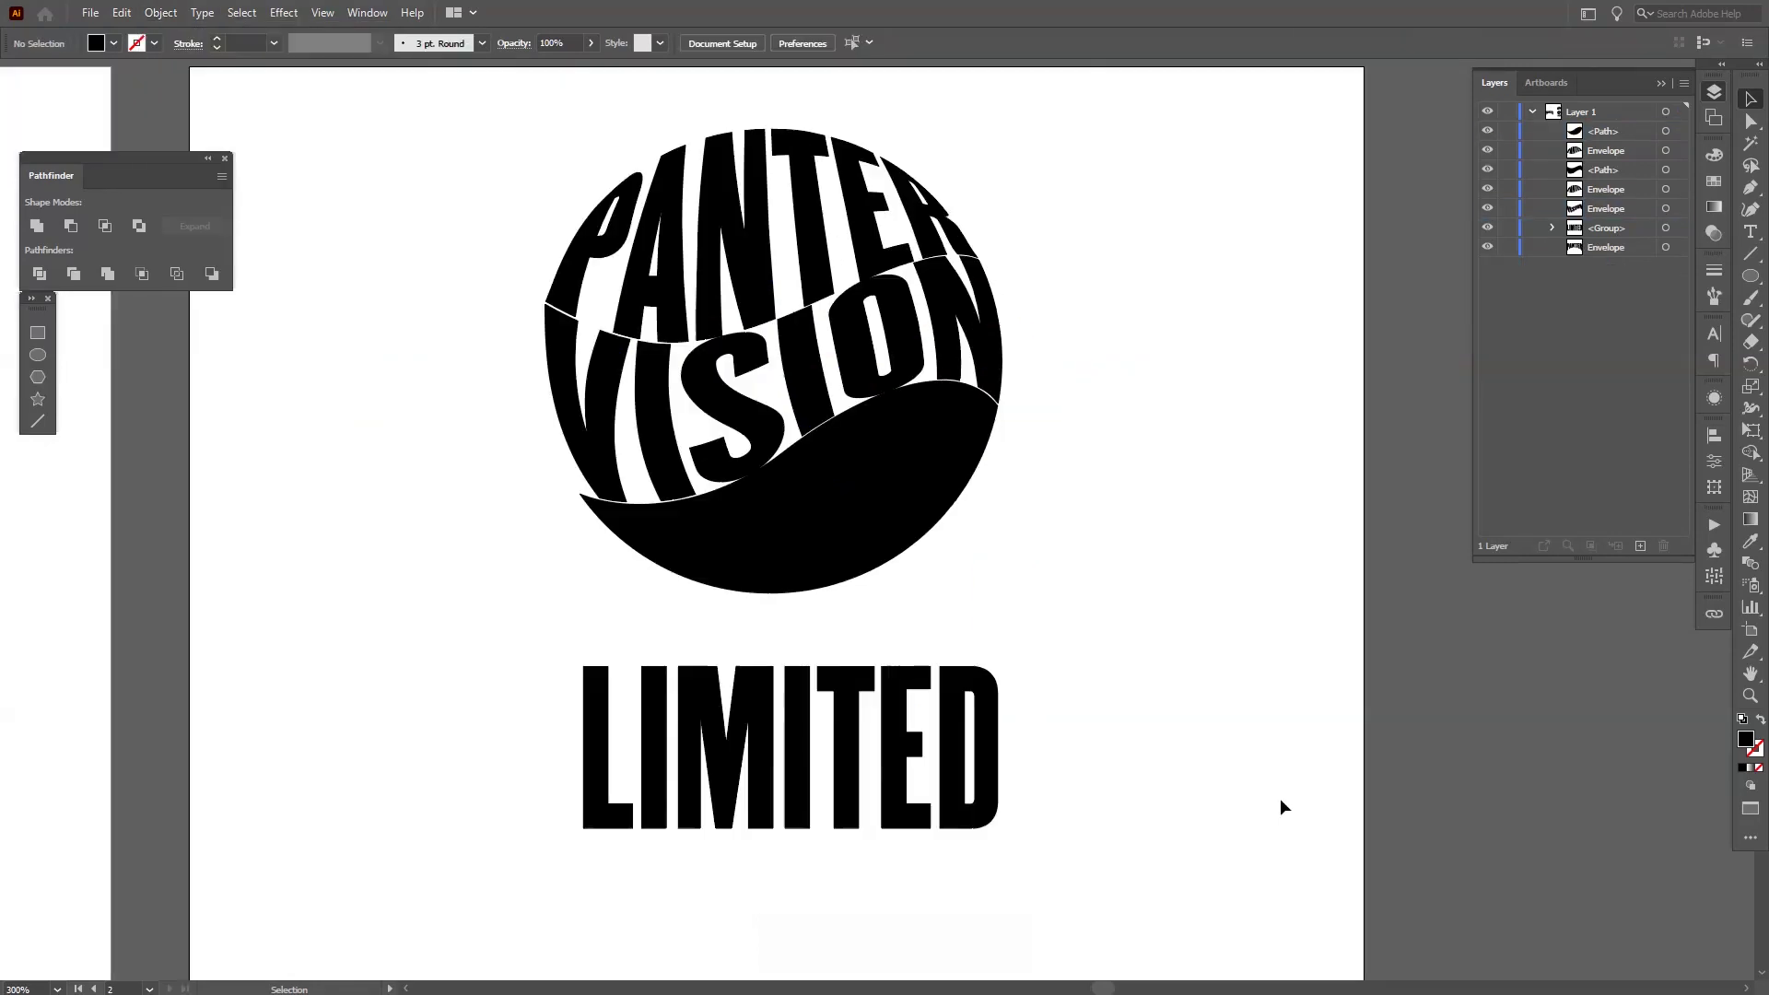
Try enveloping LIMITED into the lower wave shape, then undo it.
{"action": "left_click_drag", "start_coordinate": [1280, 764], "coordinate": [795, 541]}
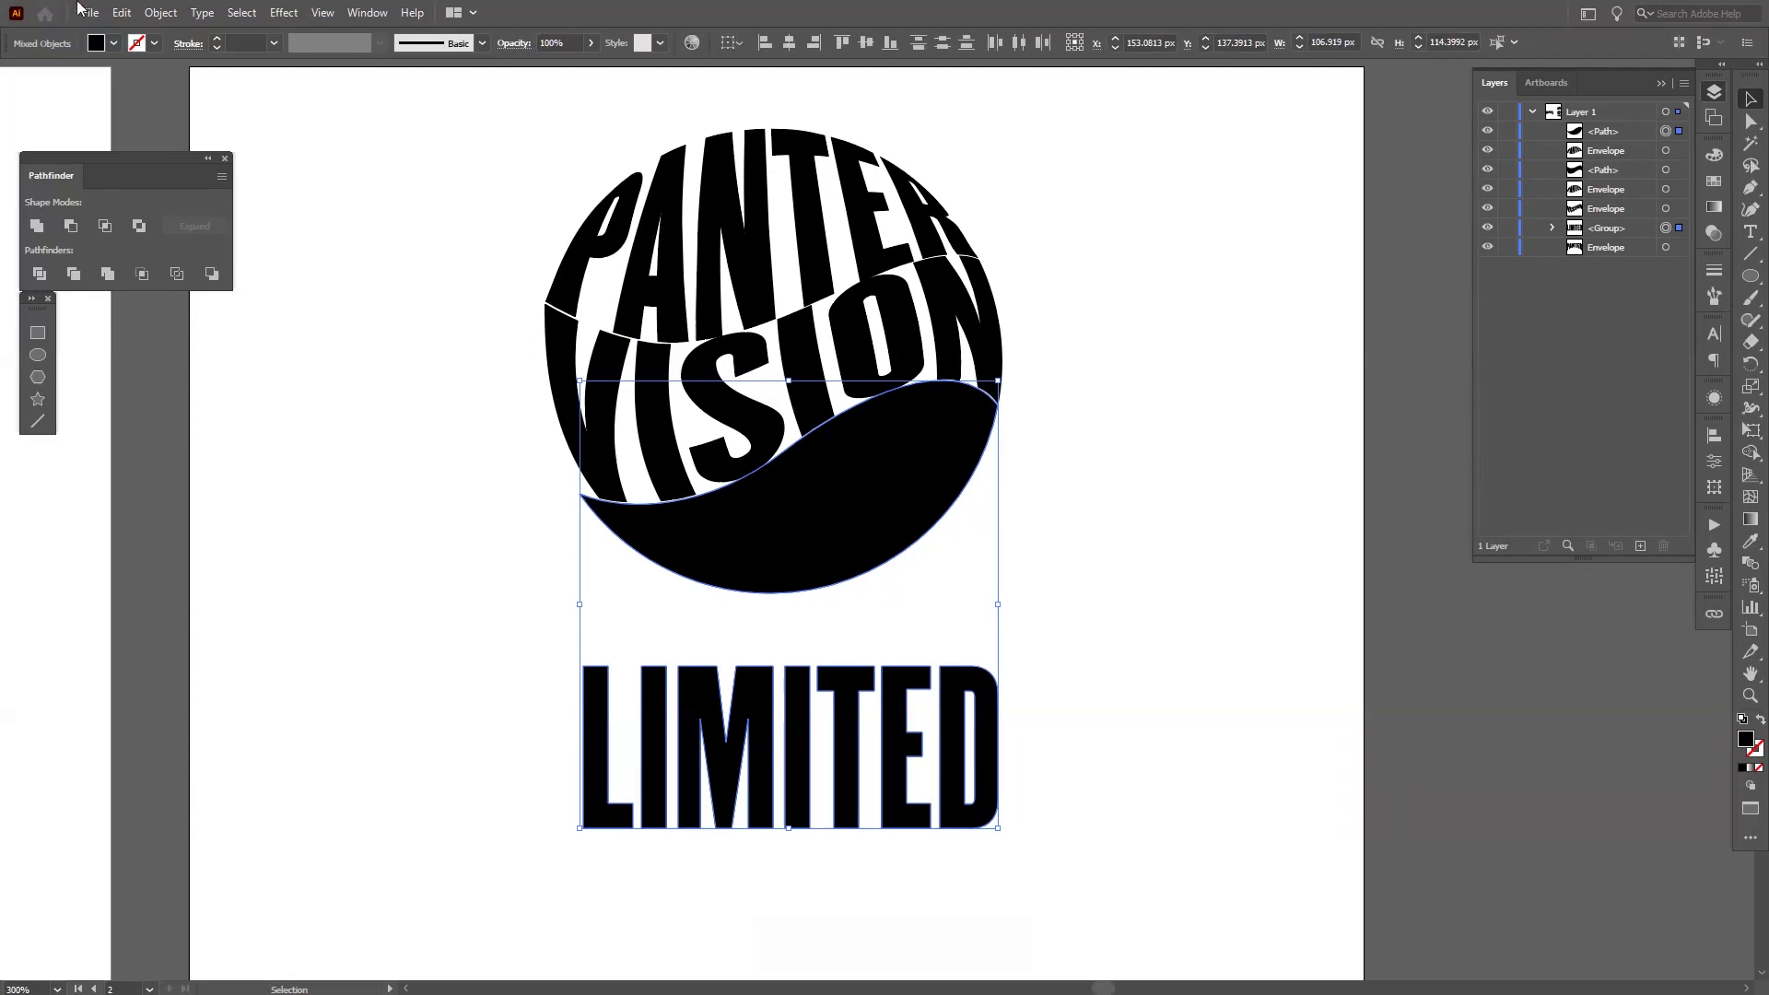
{"action": "left_click", "coordinate": [158, 12]}
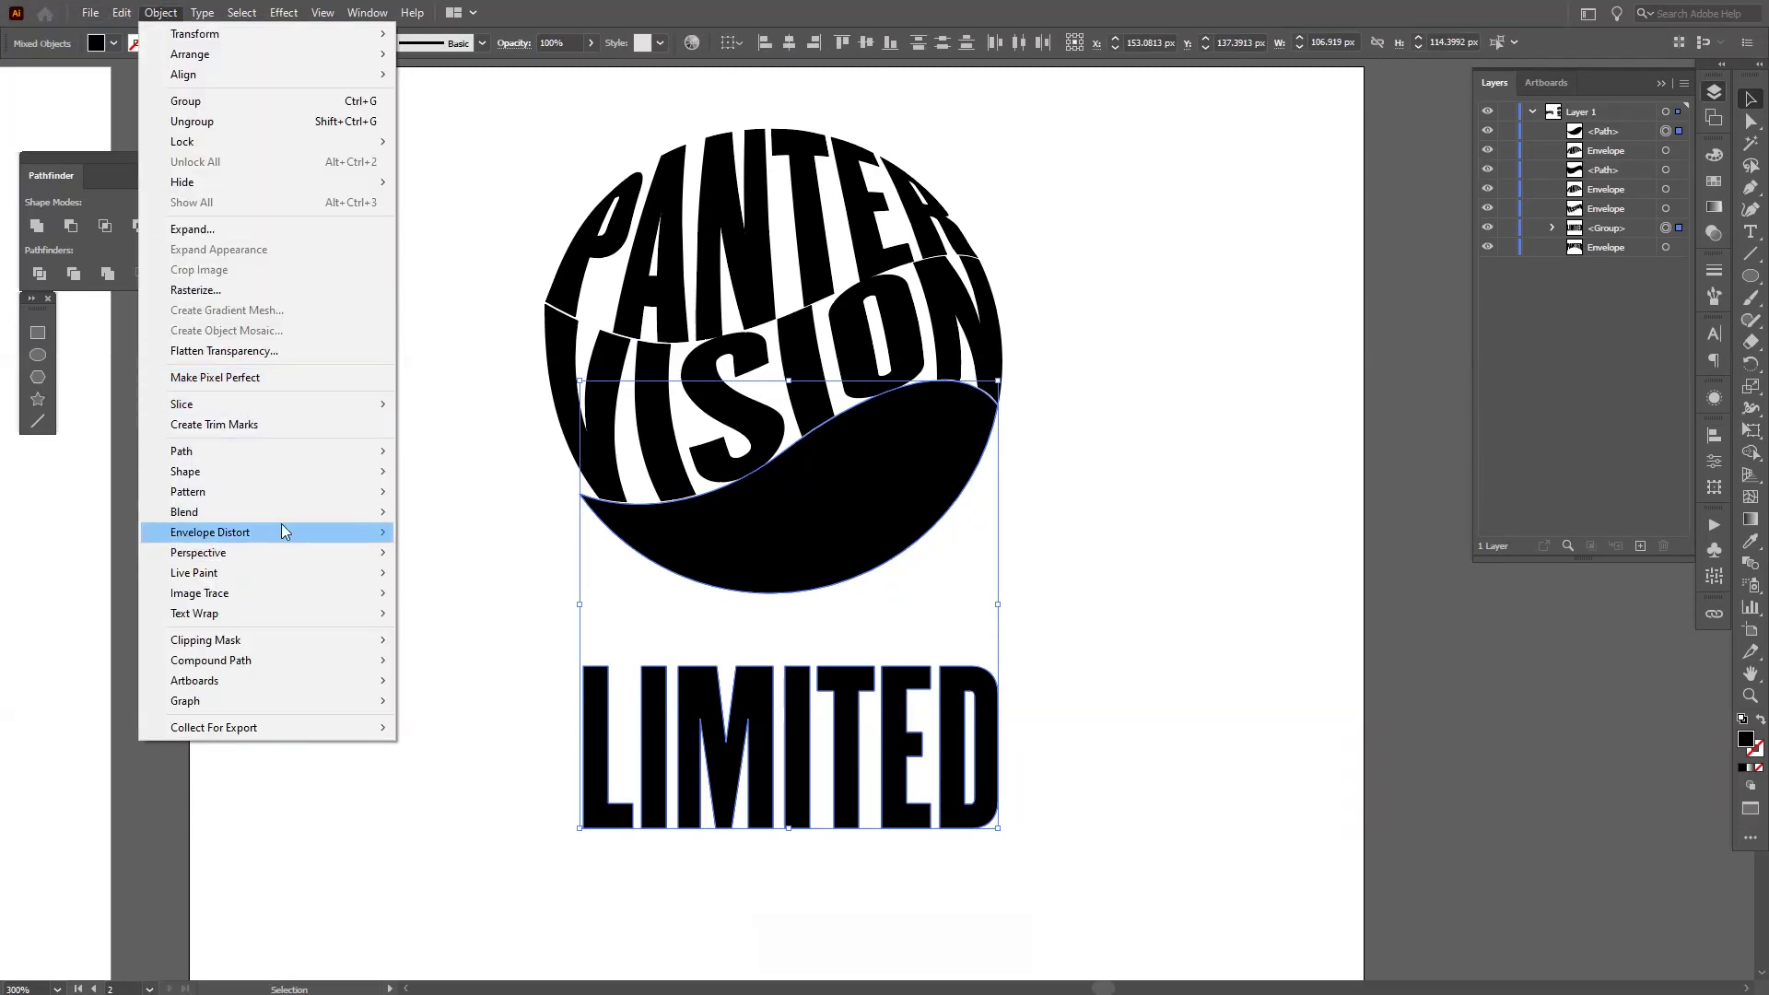
{"action": "mouse_move", "coordinate": [284, 532]}
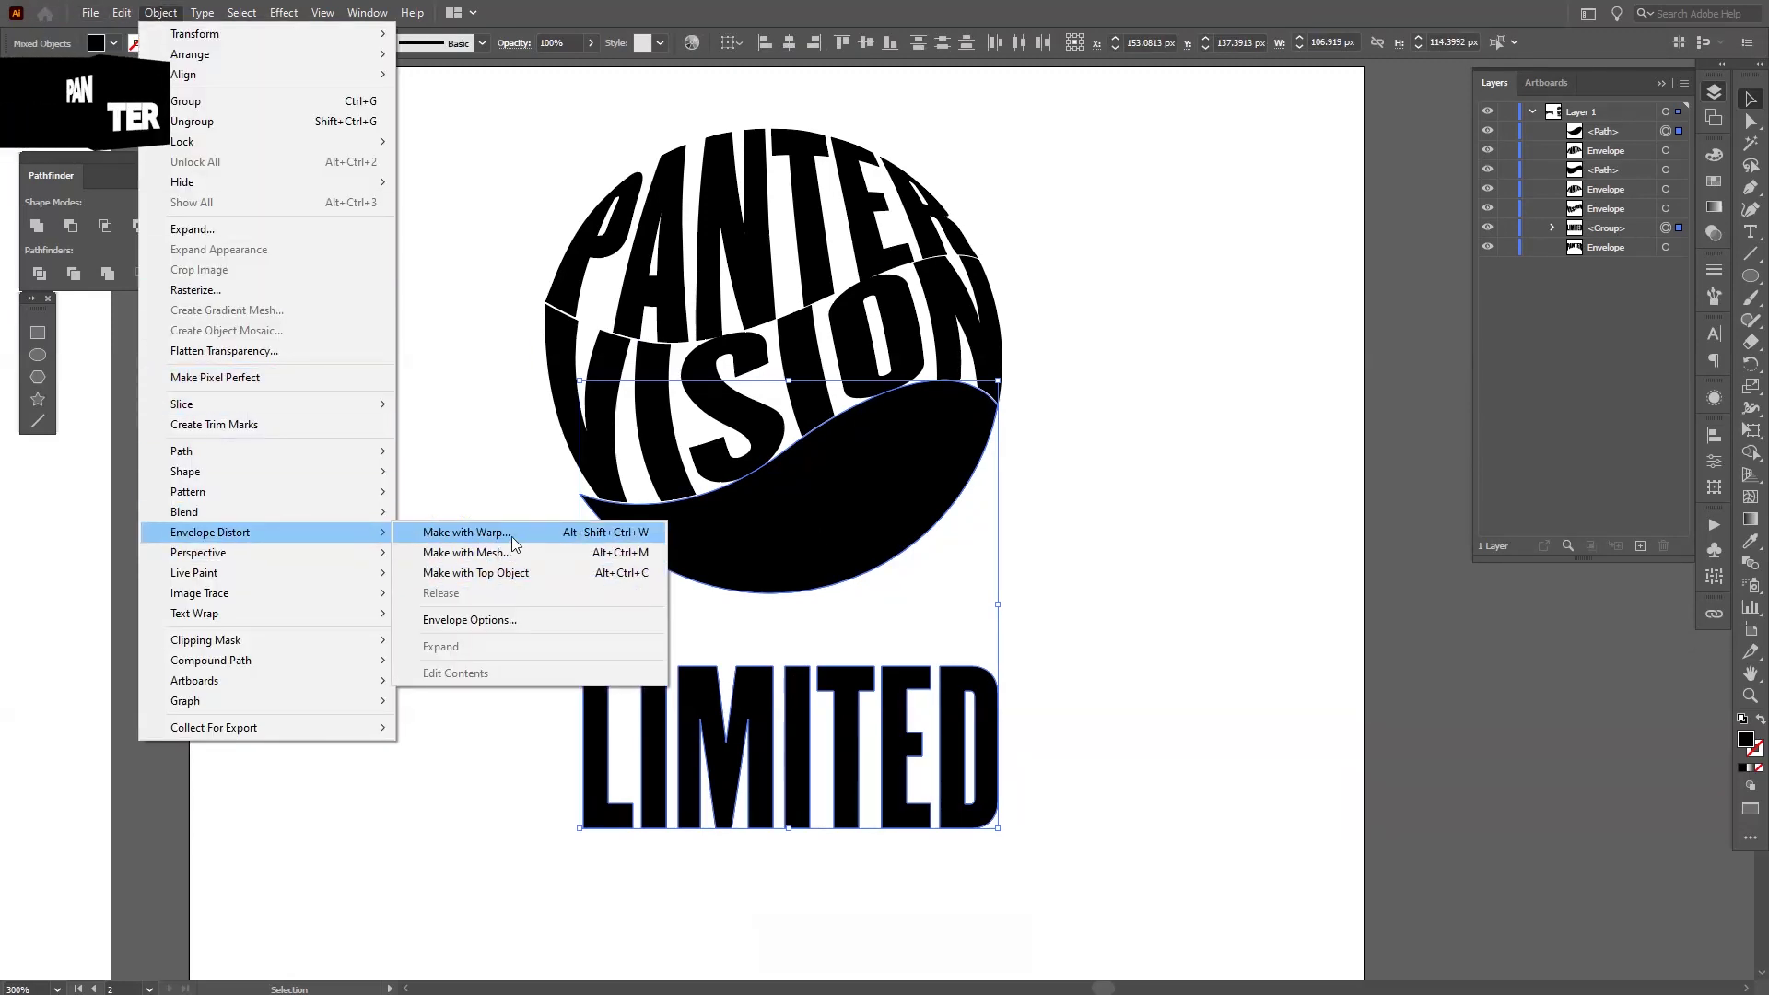
{"action": "left_click", "coordinate": [512, 572]}
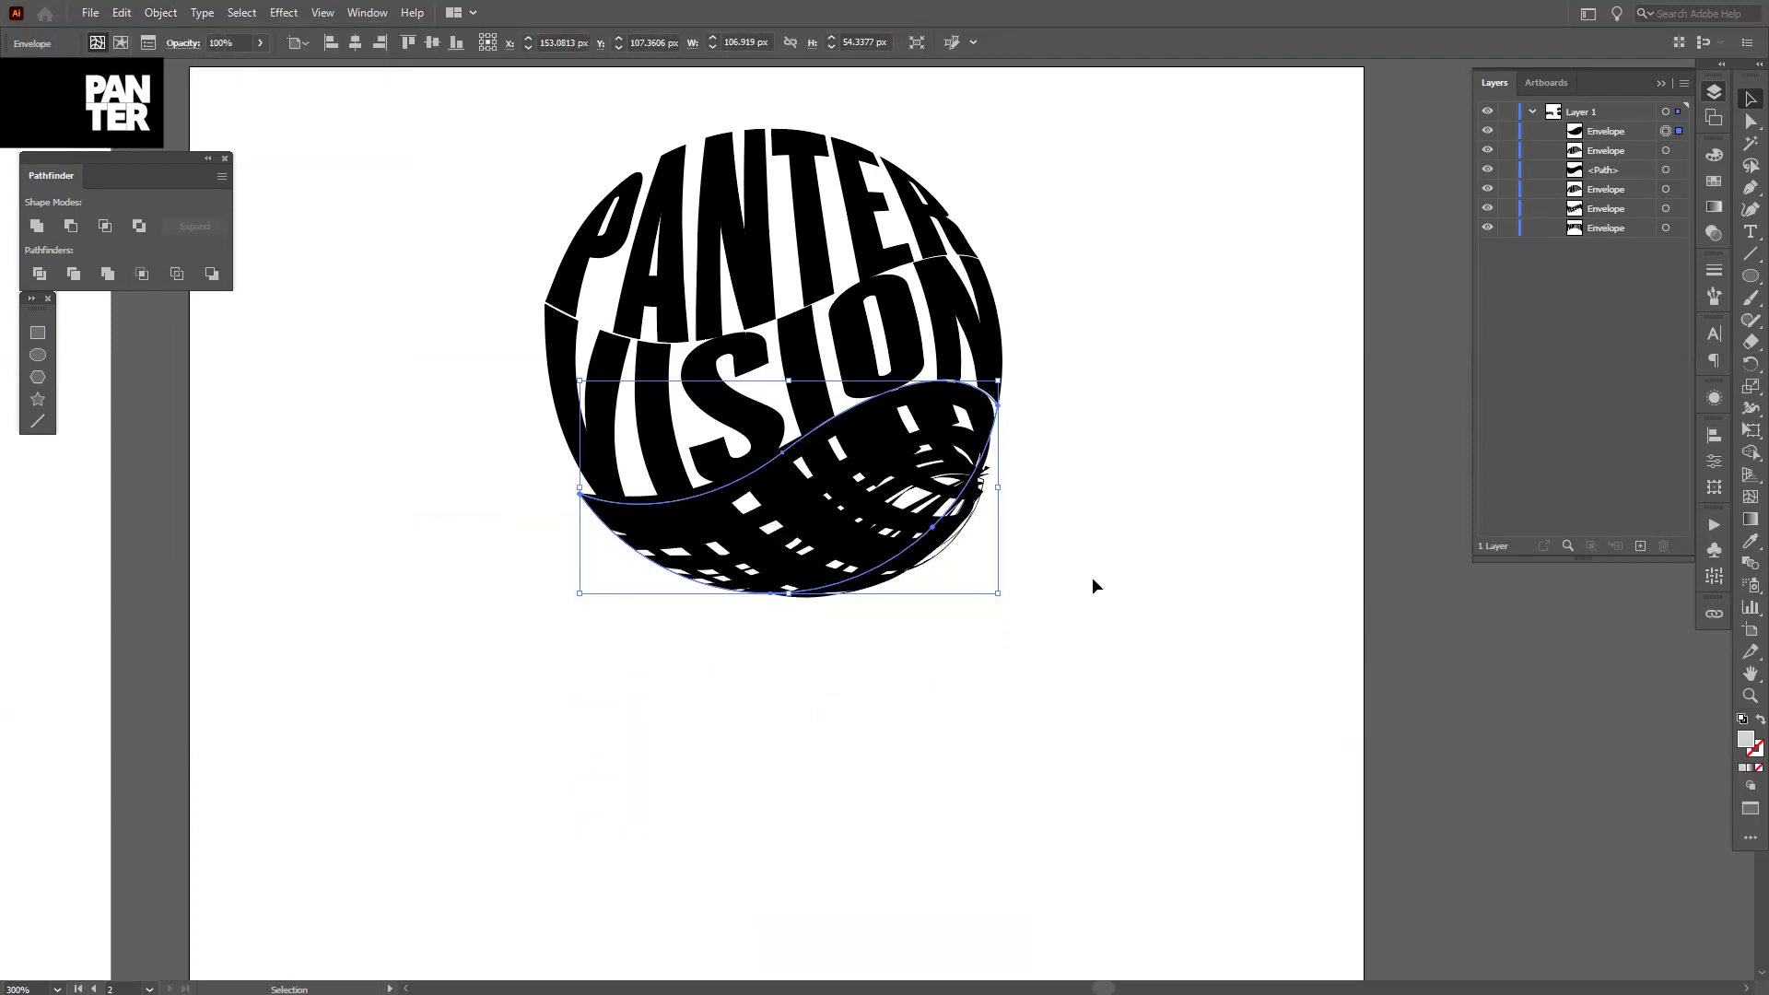
{"action": "scroll", "coordinate": [1092, 577], "scroll_direction": "up", "scroll_amount": 2}
{"action": "key", "text": "ctrl+z"}
{"action": "scroll", "coordinate": [1097, 593], "scroll_direction": "down", "scroll_amount": 1}
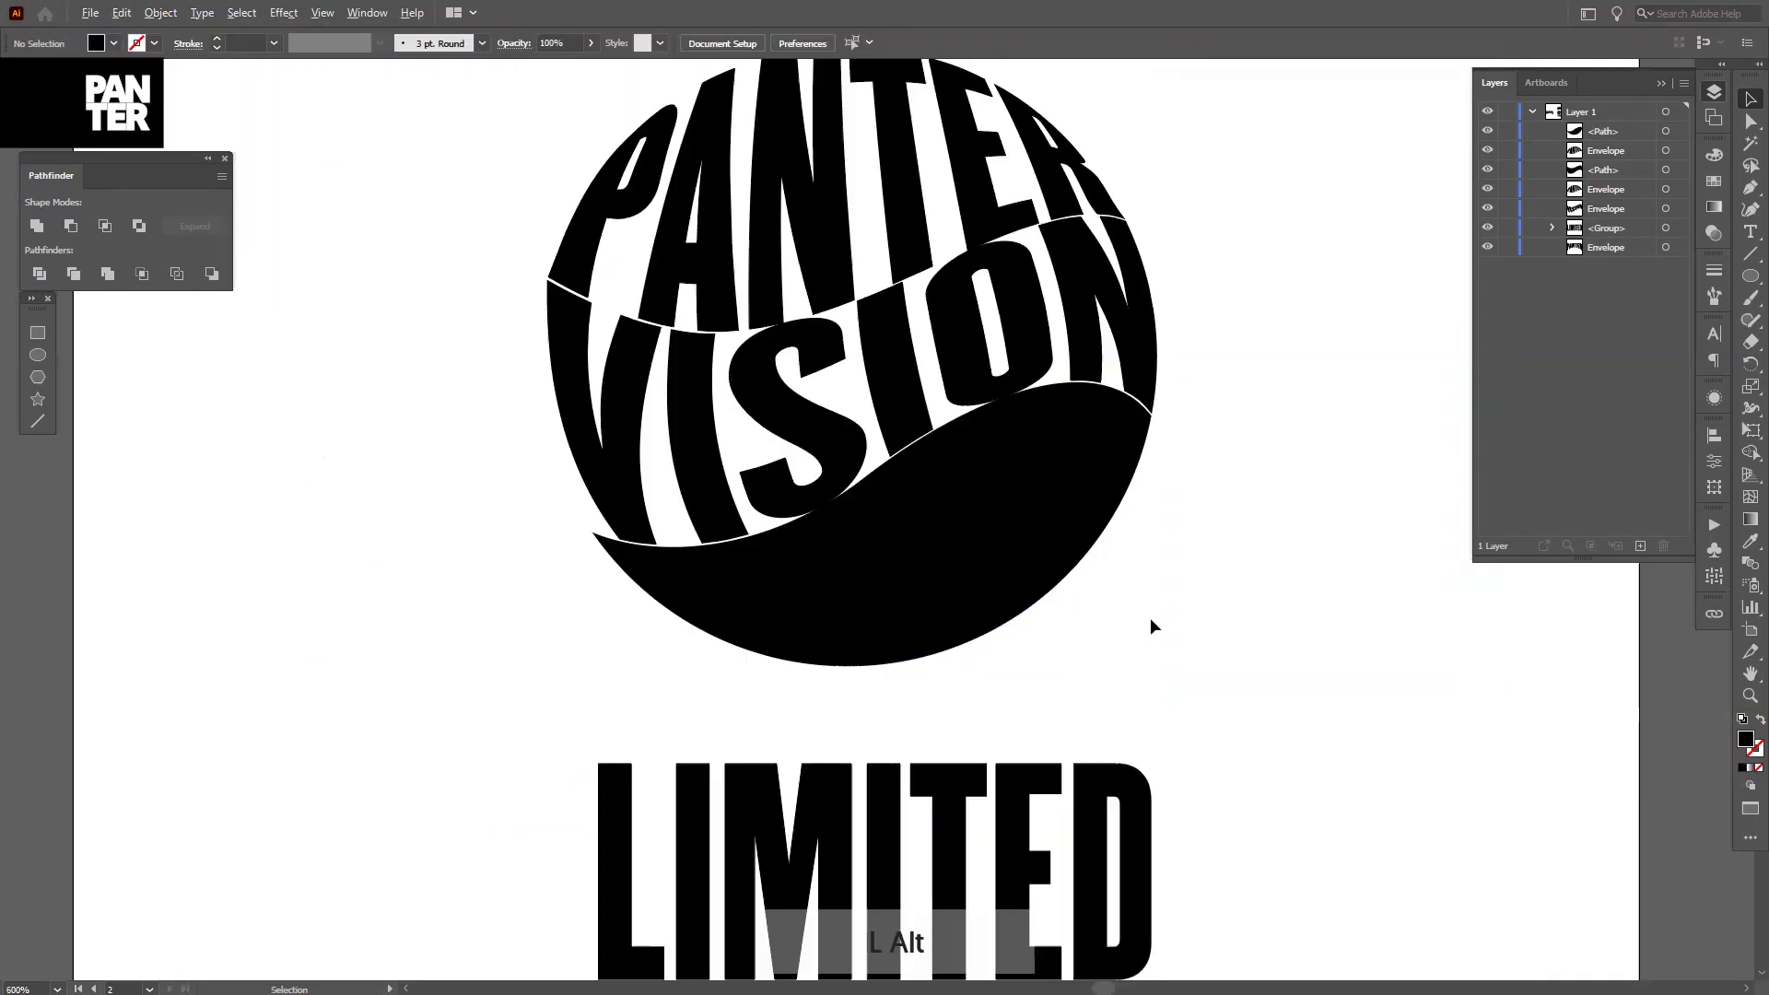
{"action": "scroll", "coordinate": [1150, 624], "scroll_direction": "down", "scroll_amount": 3}
{"action": "scroll", "coordinate": [1074, 560], "scroll_direction": "down", "scroll_amount": 2}
{"action": "left_click_drag", "start_coordinate": [1124, 593], "coordinate": [762, 586]}
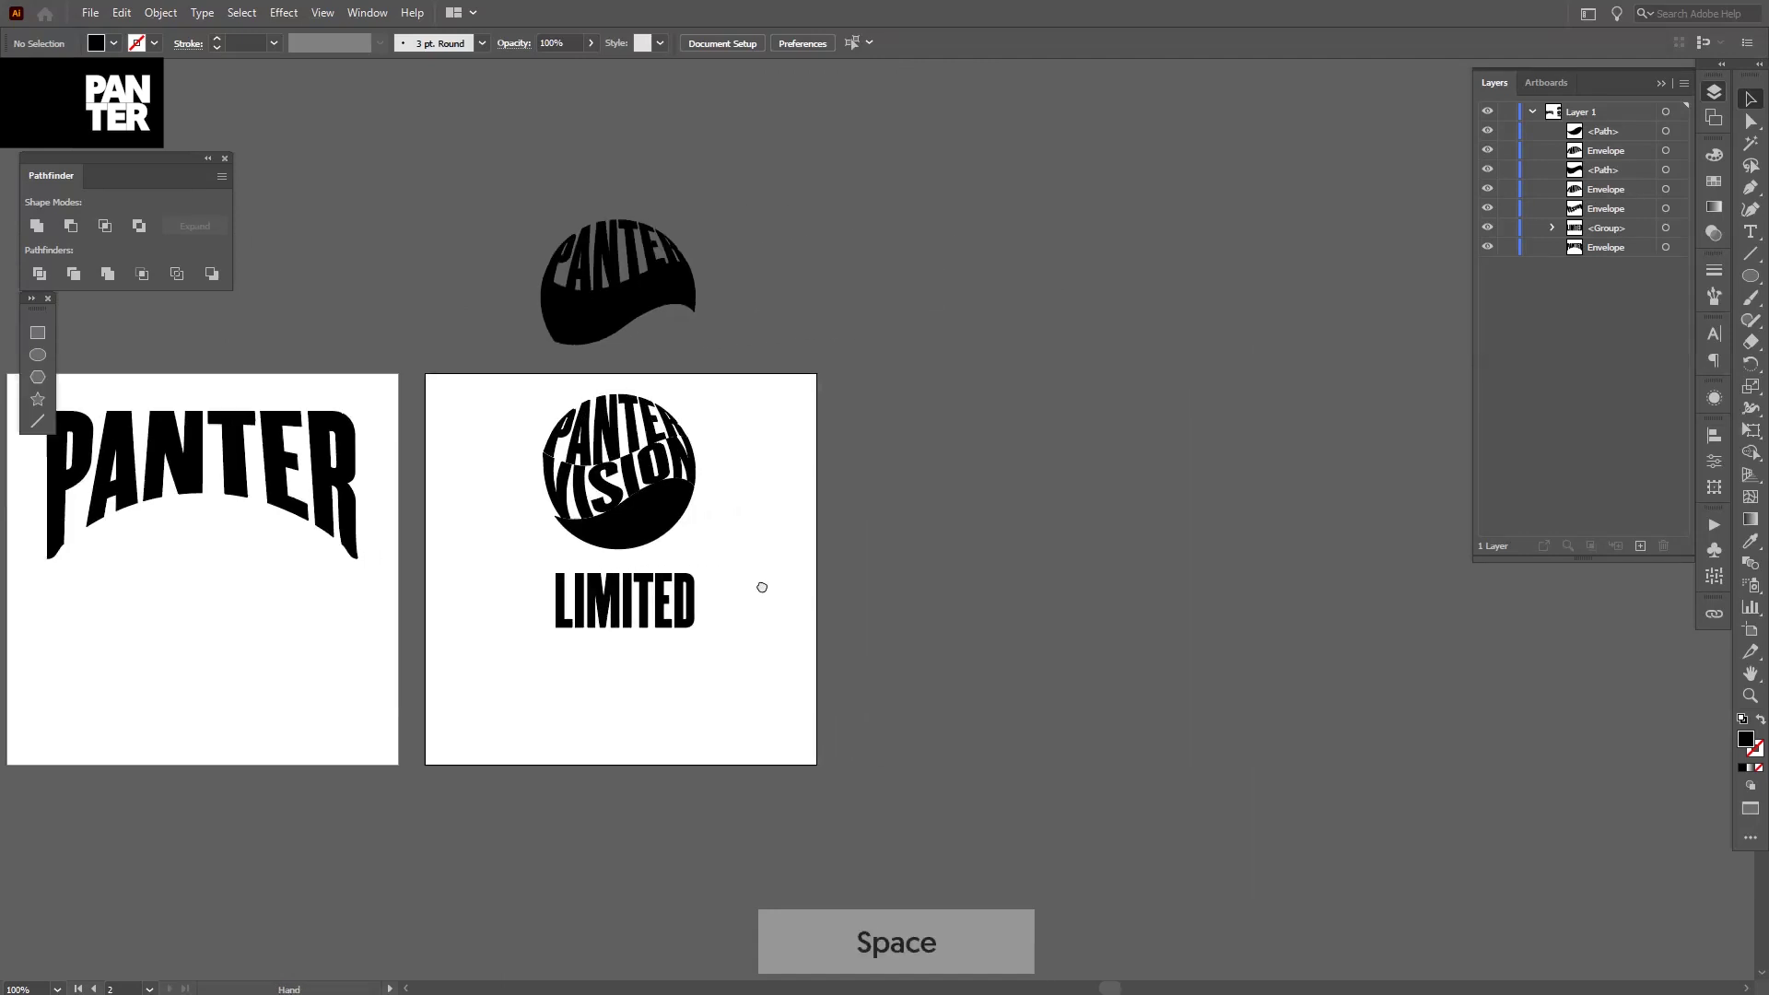
Duplicate the emblem with LIMITED to the right and enlarge it about 4.5 times.
{"action": "left_click_drag", "start_coordinate": [505, 409], "coordinate": [793, 661]}
{"action": "left_click_drag", "start_coordinate": [647, 458], "coordinate": [1054, 461]}
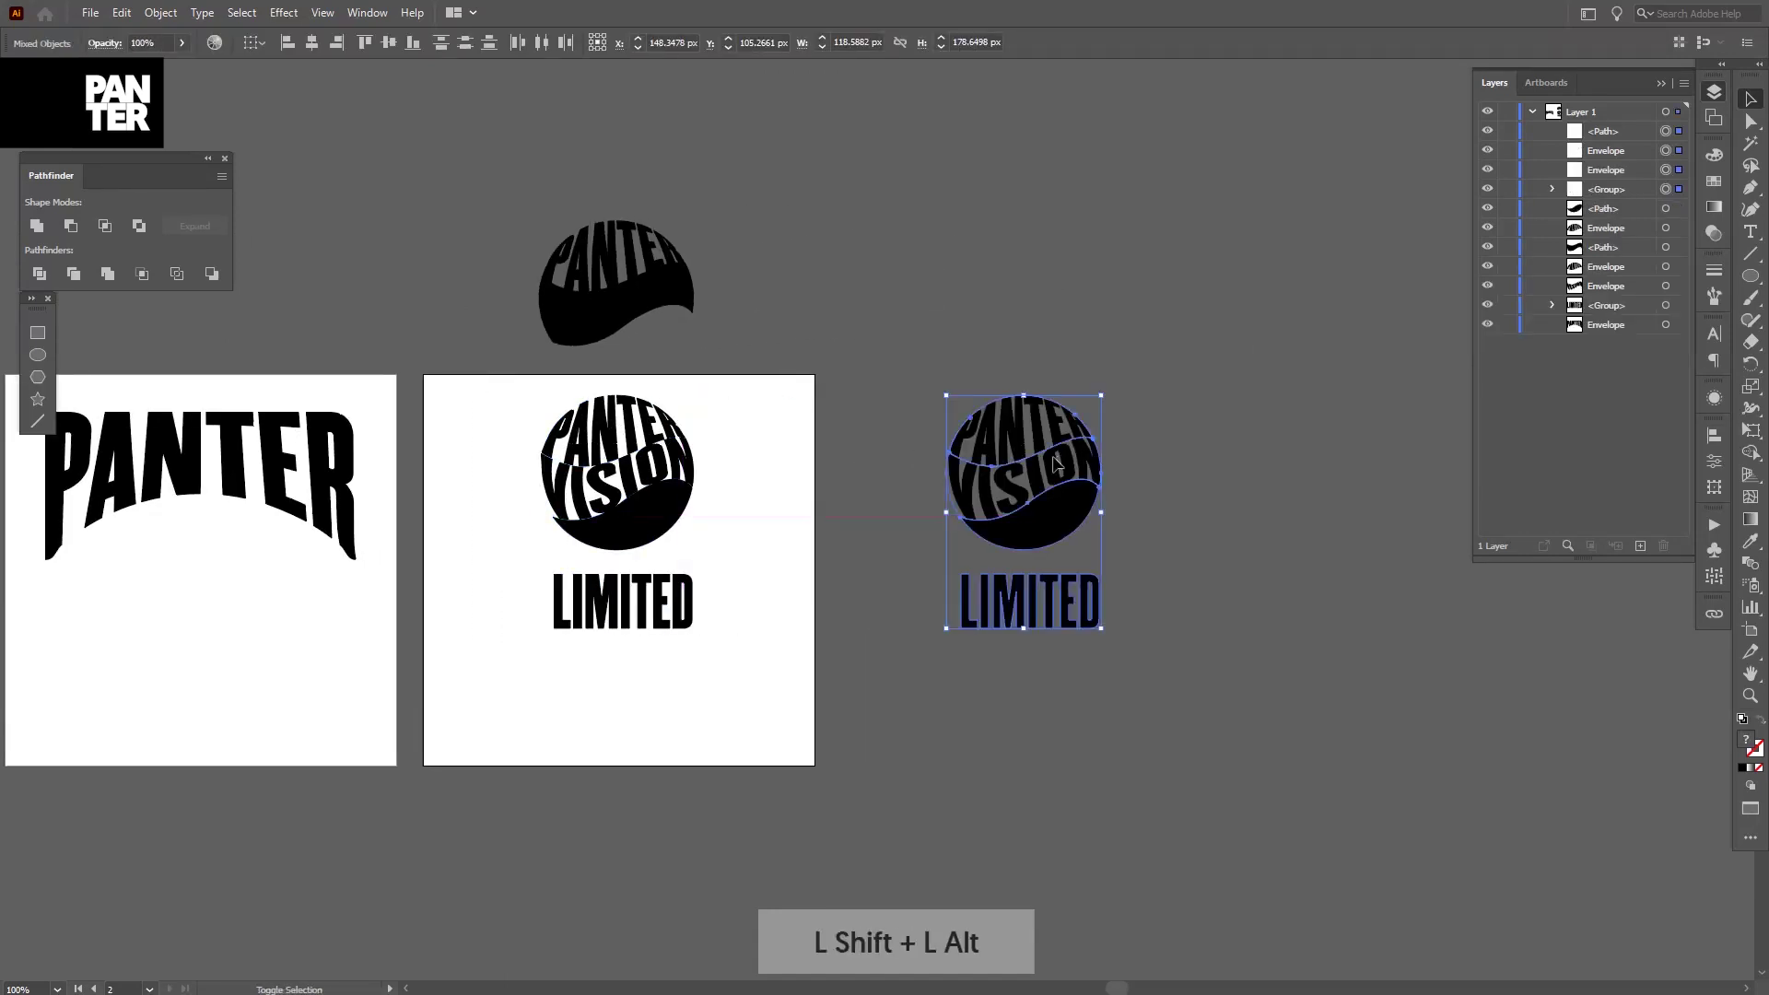
{"action": "left_click_drag", "start_coordinate": [1104, 524], "coordinate": [1367, 589]}
{"action": "left_click_drag", "start_coordinate": [1234, 626], "coordinate": [1068, 527]}
{"action": "scroll", "coordinate": [1069, 527], "scroll_direction": "down", "scroll_amount": 1}
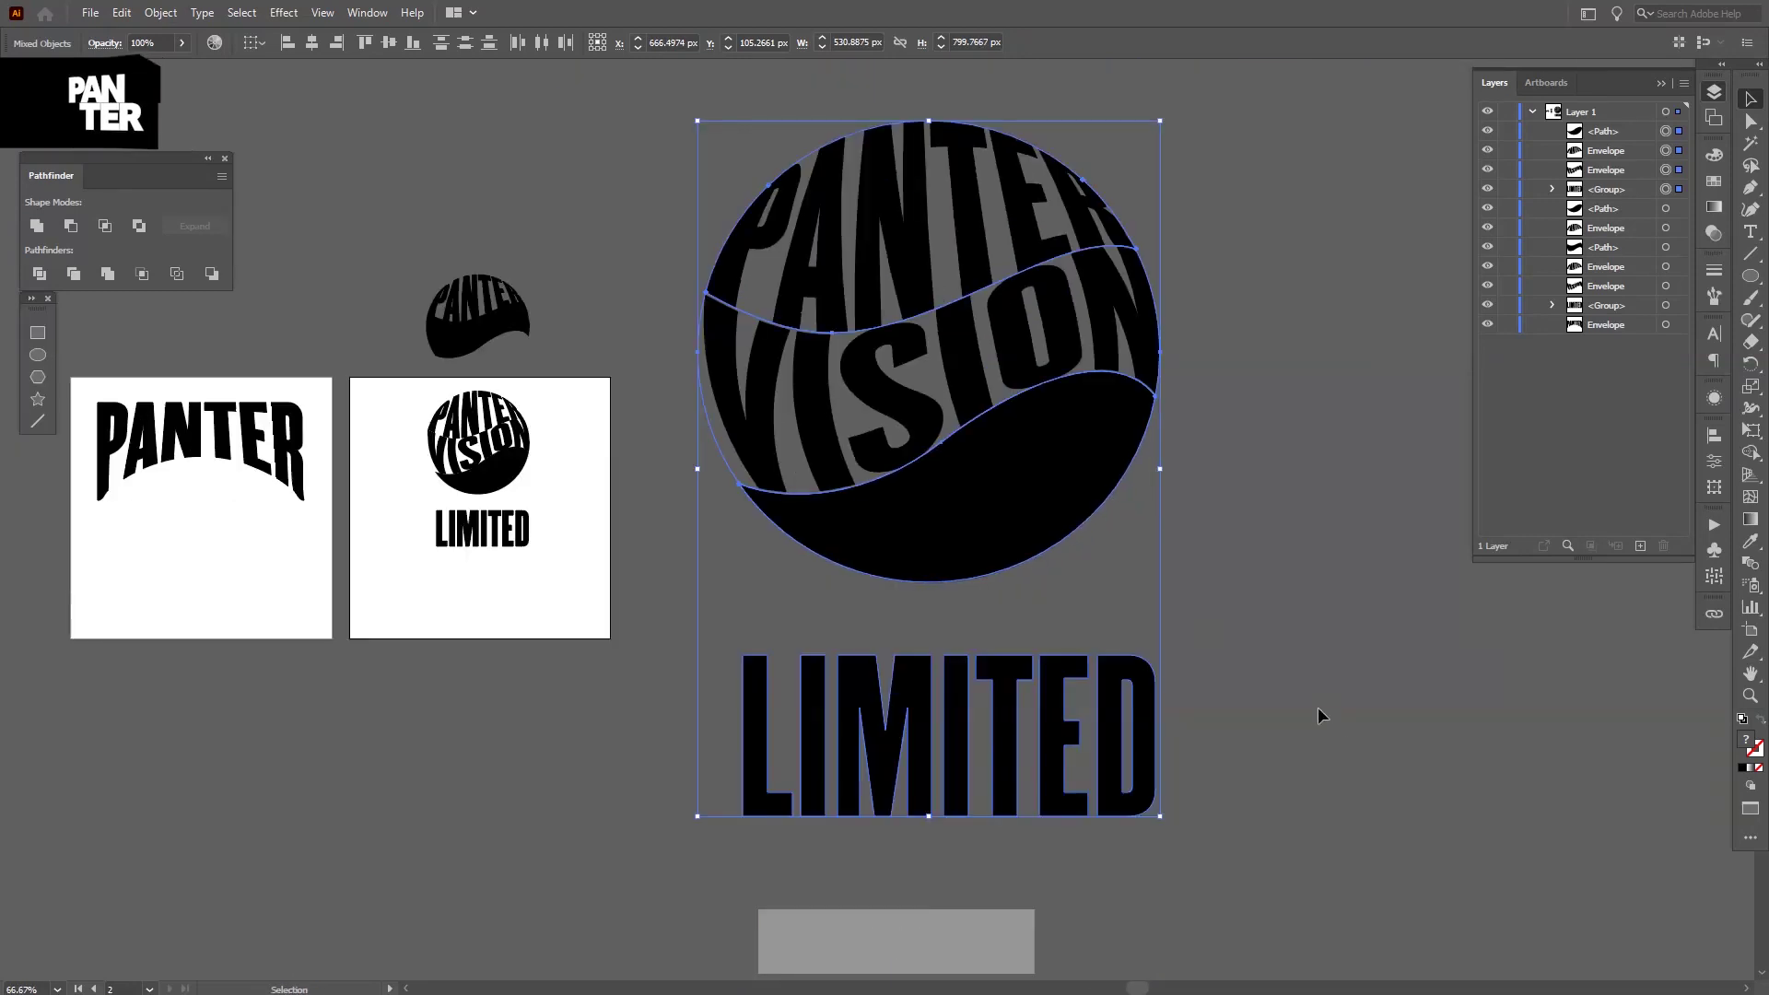
Try enveloping LIMITED into the duplicate's lower wave shape, then undo it.
{"action": "left_click", "coordinate": [1007, 534]}
{"action": "left_click", "coordinate": [921, 737], "text": "shift"}
{"action": "left_click", "coordinate": [160, 12]}
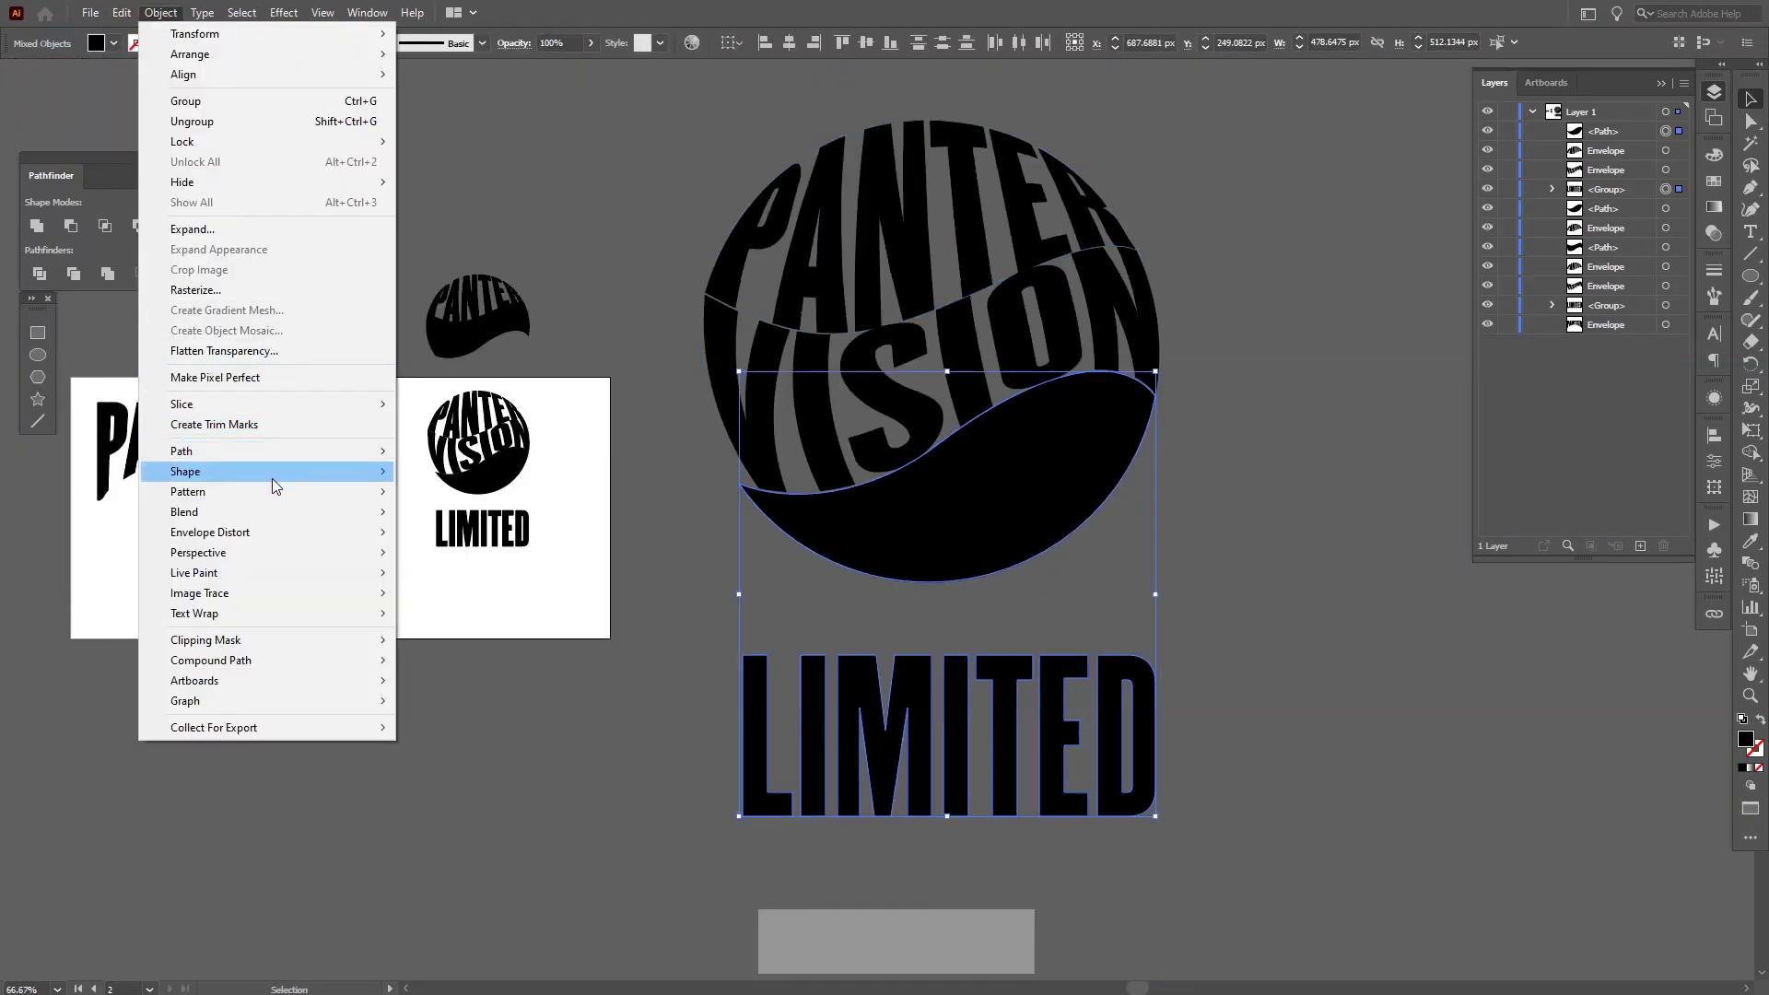
{"action": "mouse_move", "coordinate": [273, 529]}
{"action": "left_click", "coordinate": [488, 555]}
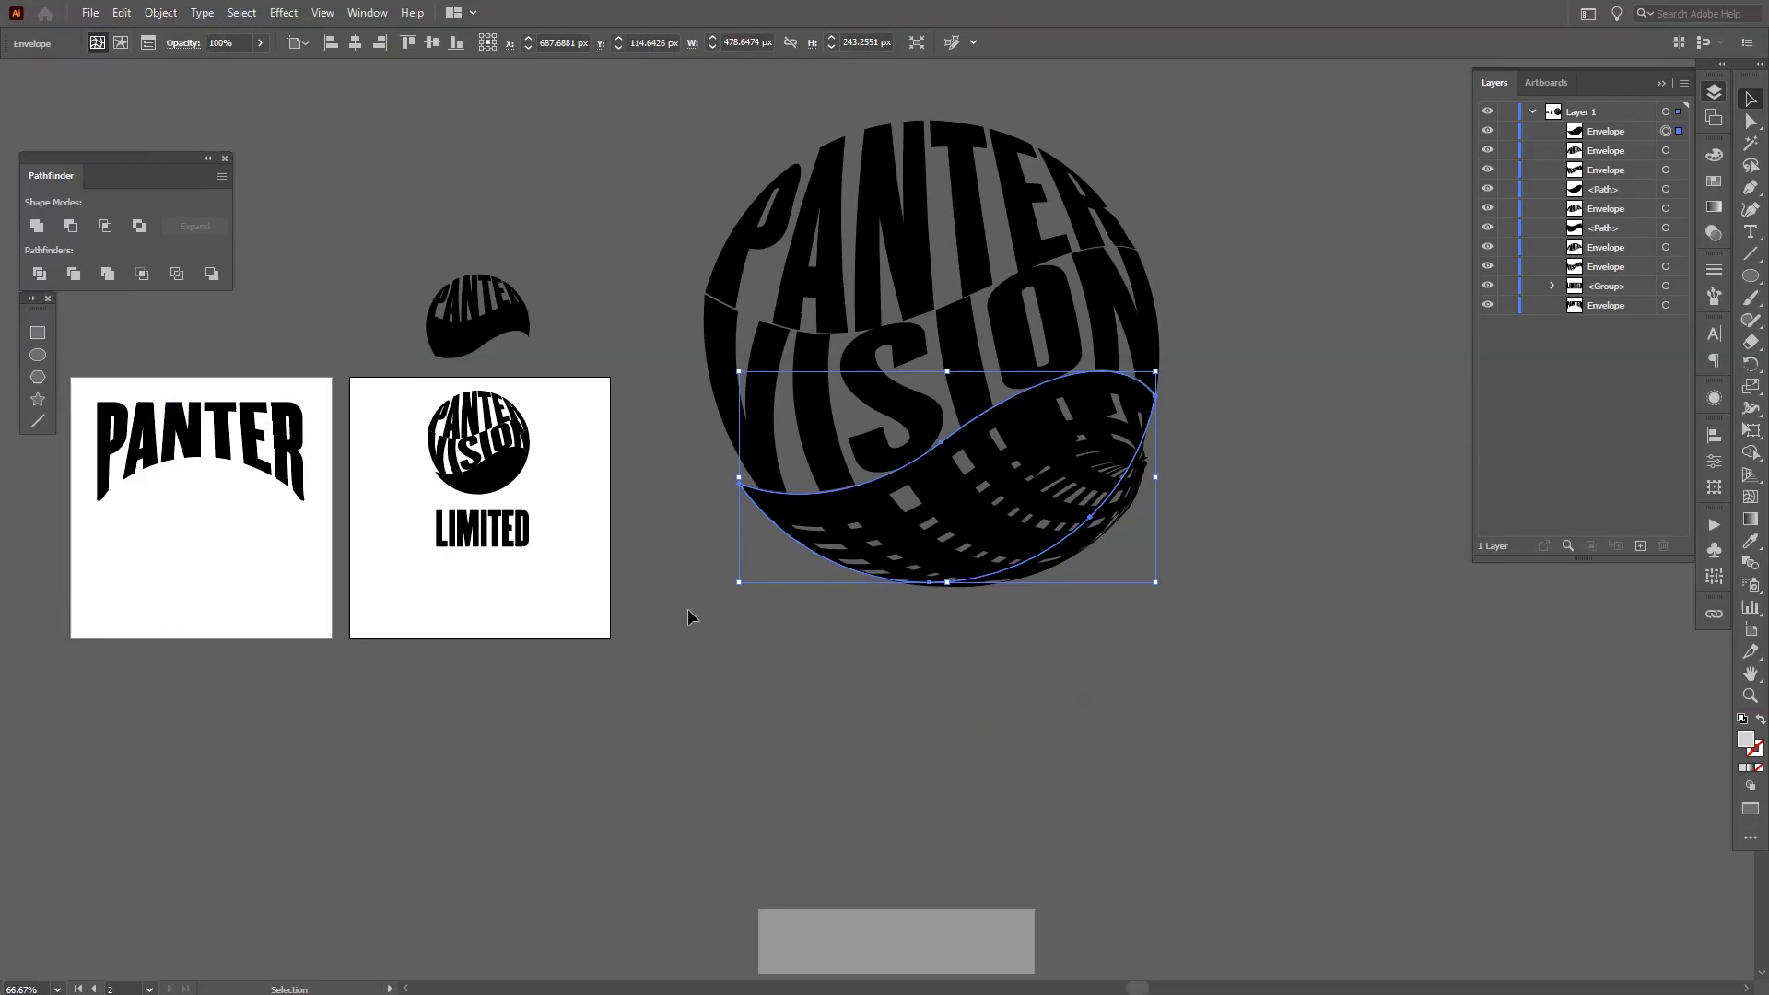
{"action": "left_click", "coordinate": [1045, 704]}
{"action": "key", "text": "ctrl+z"}
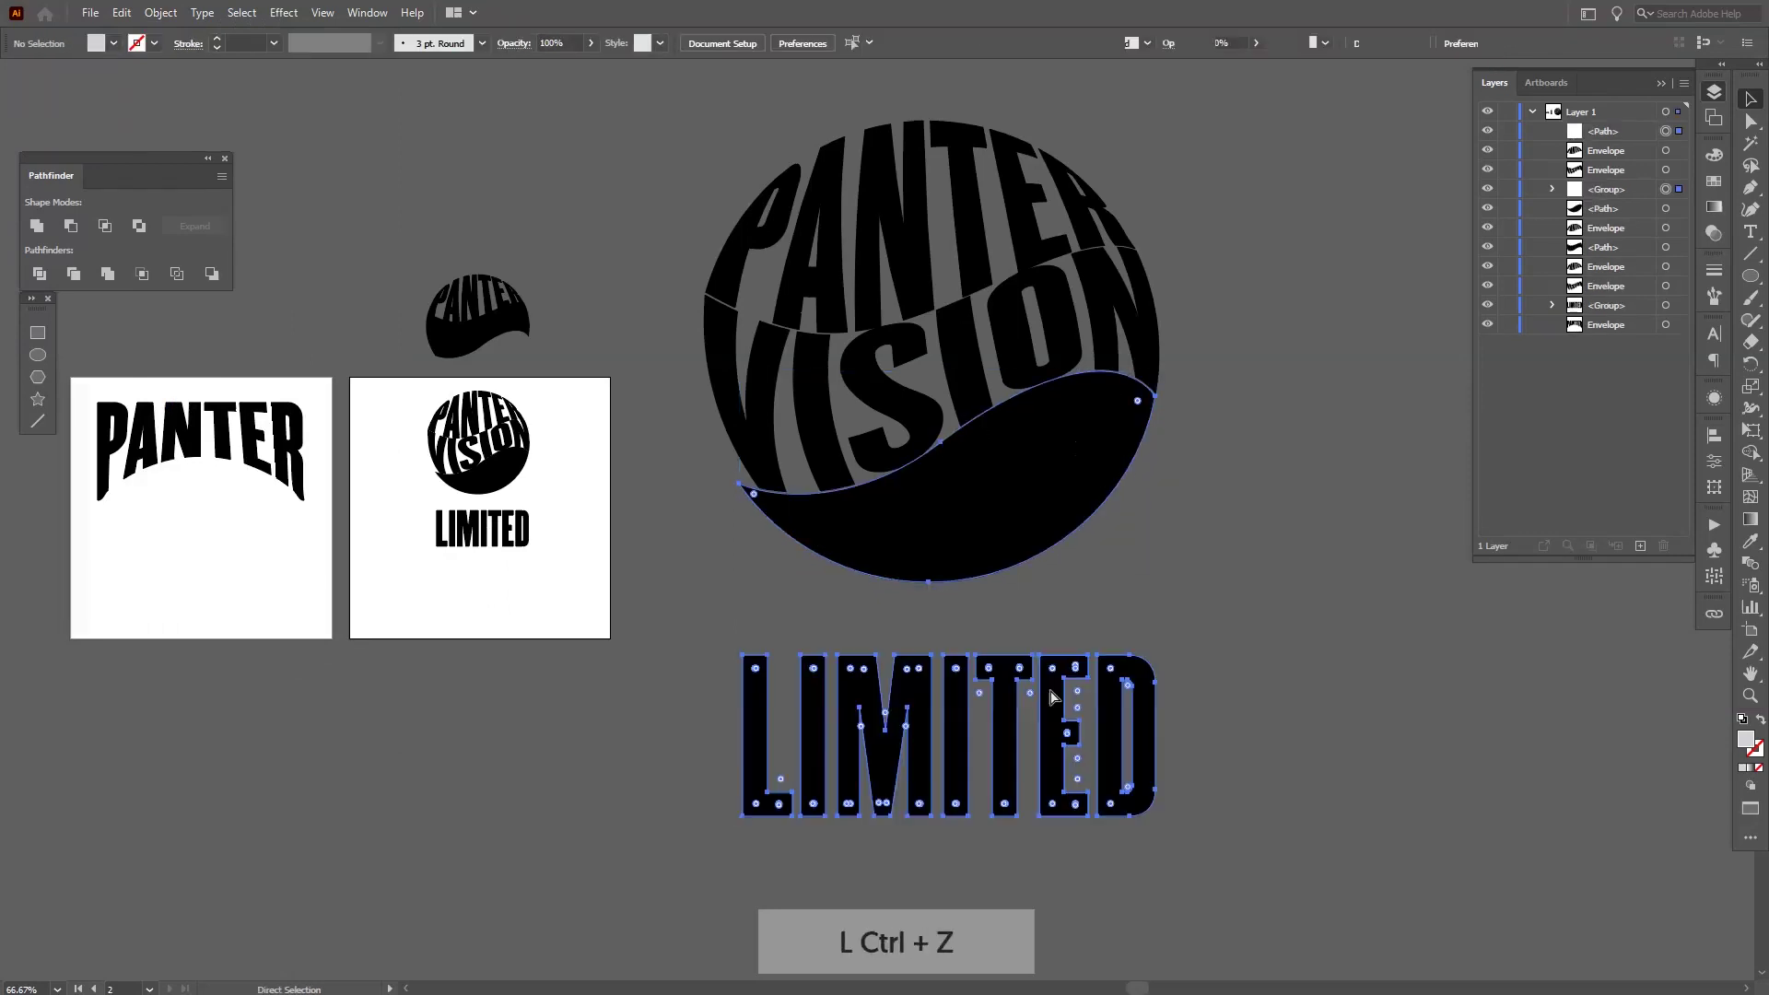
{"action": "left_click", "coordinate": [1117, 493]}
{"action": "scroll", "coordinate": [1073, 494], "scroll_direction": "up", "scroll_amount": 2}
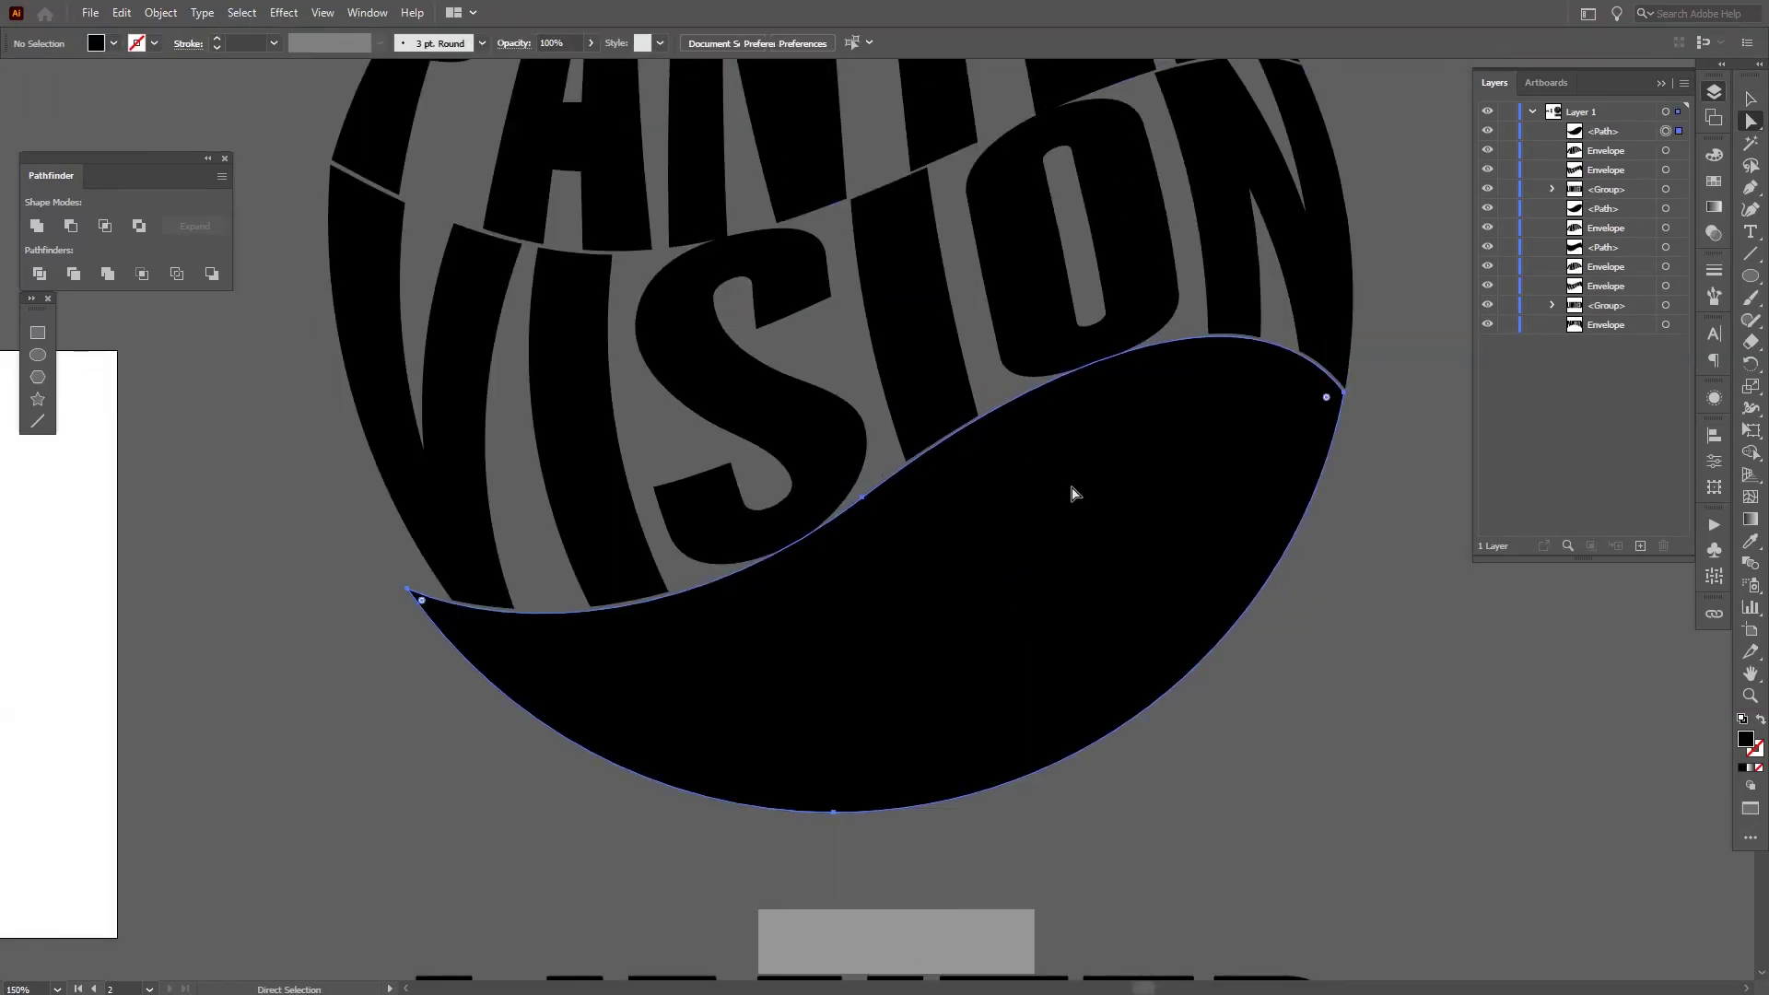
{"action": "scroll", "coordinate": [1073, 494], "scroll_direction": "down", "scroll_amount": 3}
Raise the lower wave's middle anchor and retry the LIMITED envelope, undoing it again.
{"action": "left_click", "coordinate": [863, 496]}
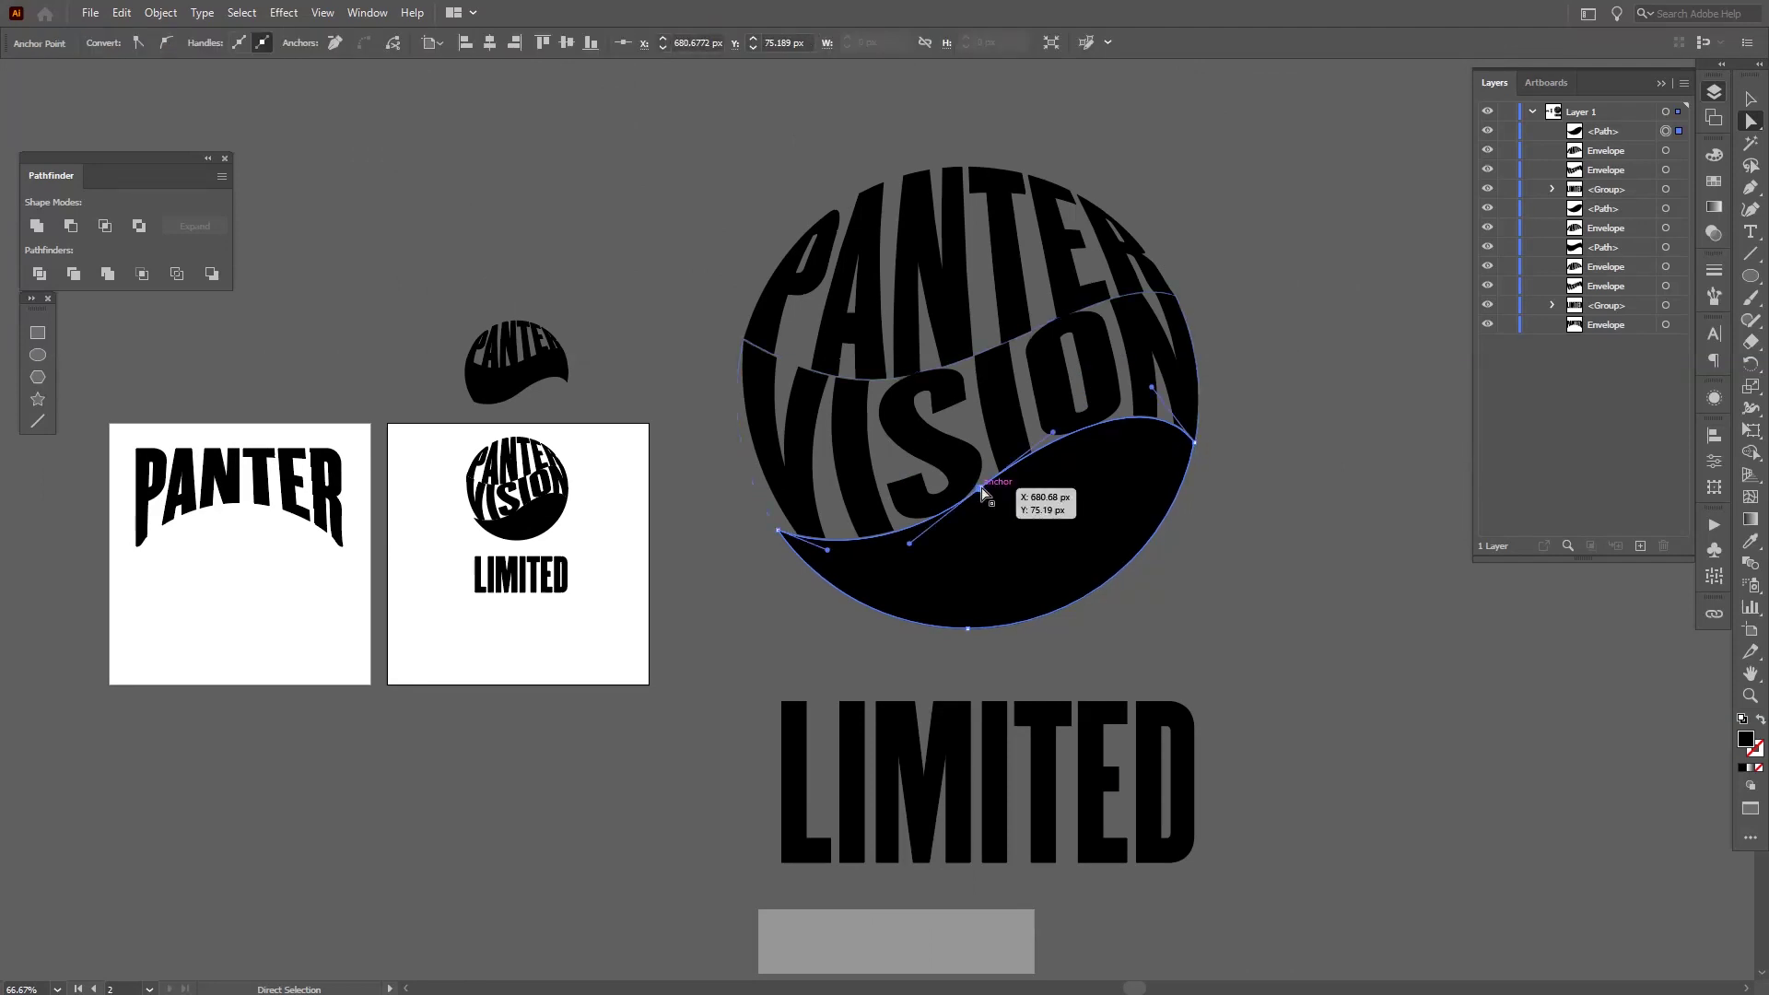
{"action": "left_click_drag", "start_coordinate": [984, 491], "coordinate": [958, 445]}
{"action": "key", "text": "v"}
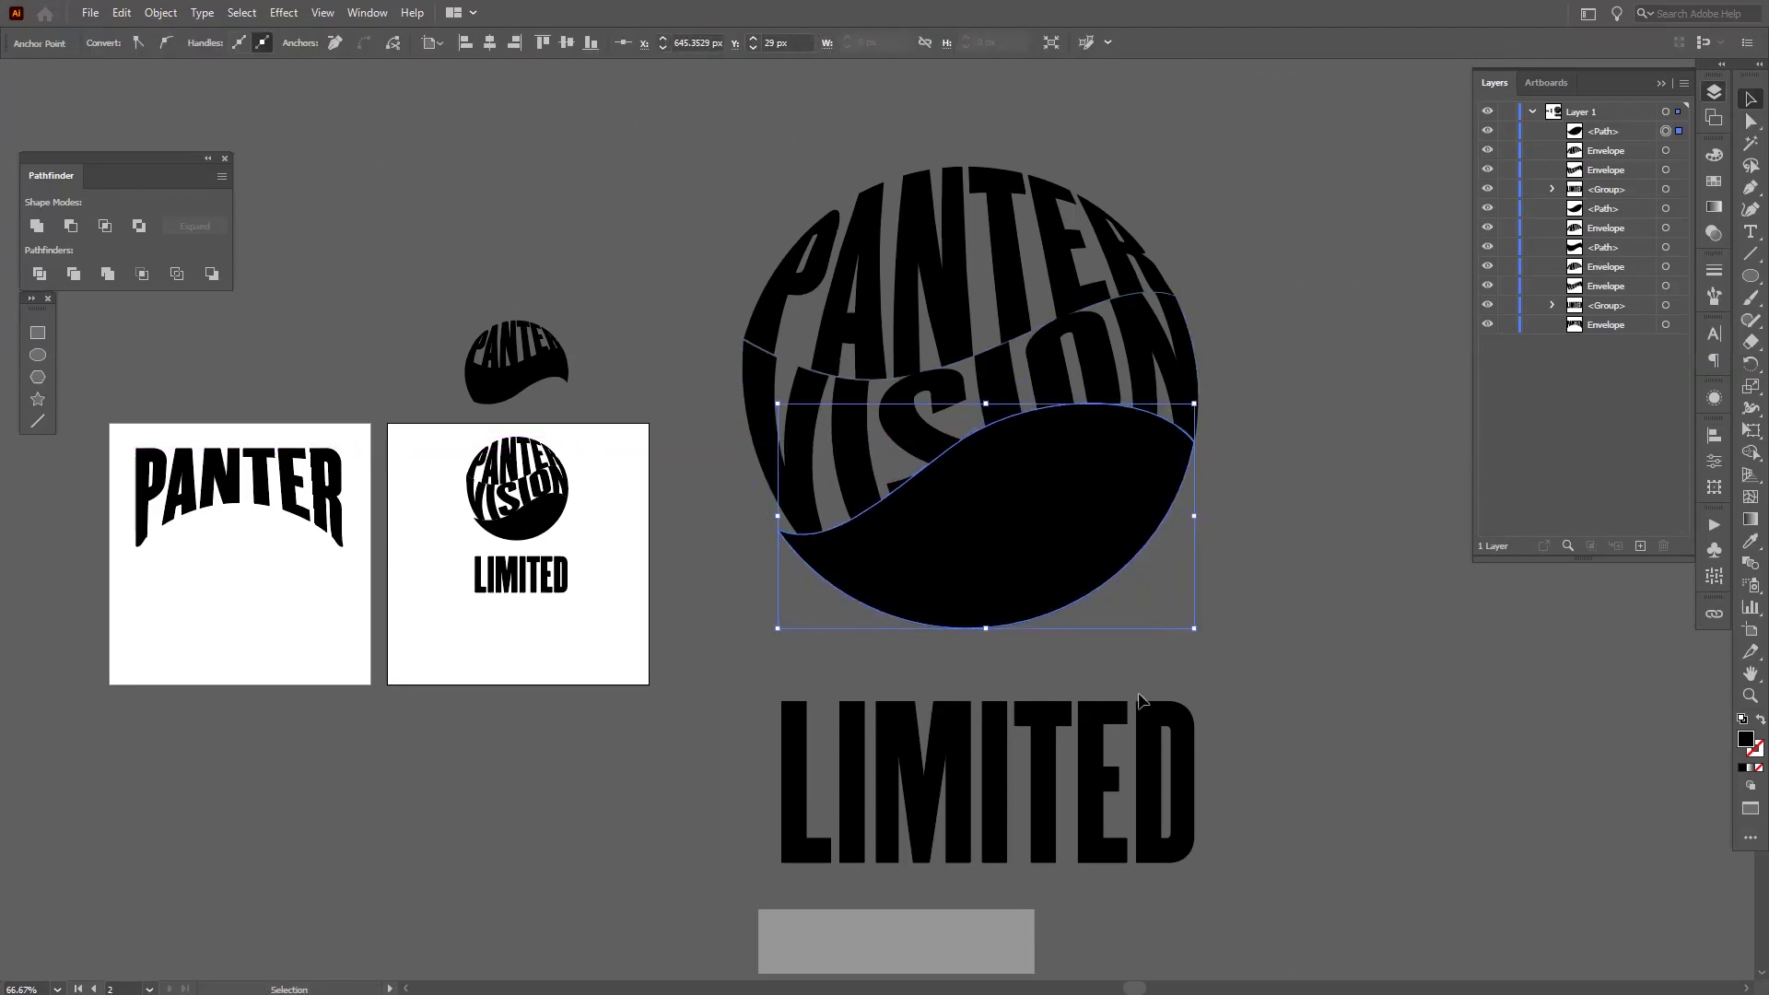
{"action": "left_click", "coordinate": [1140, 702], "text": "shift"}
{"action": "left_click", "coordinate": [160, 12]}
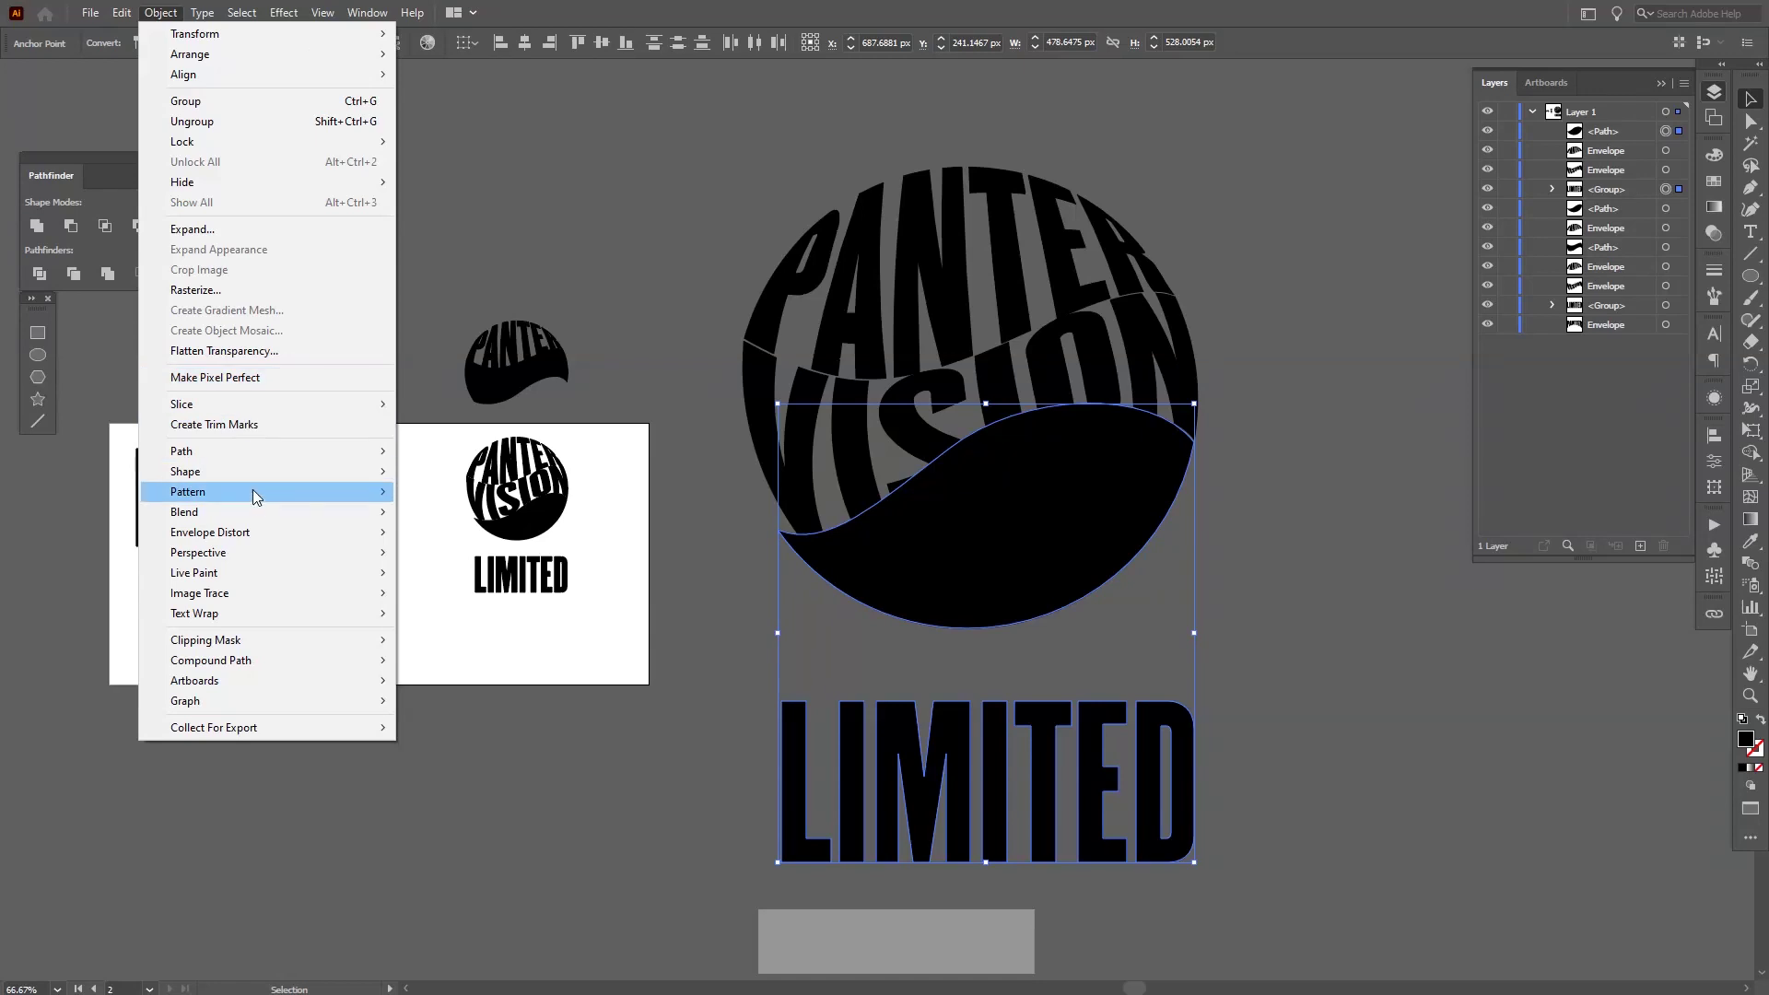
{"action": "mouse_move", "coordinate": [272, 534]}
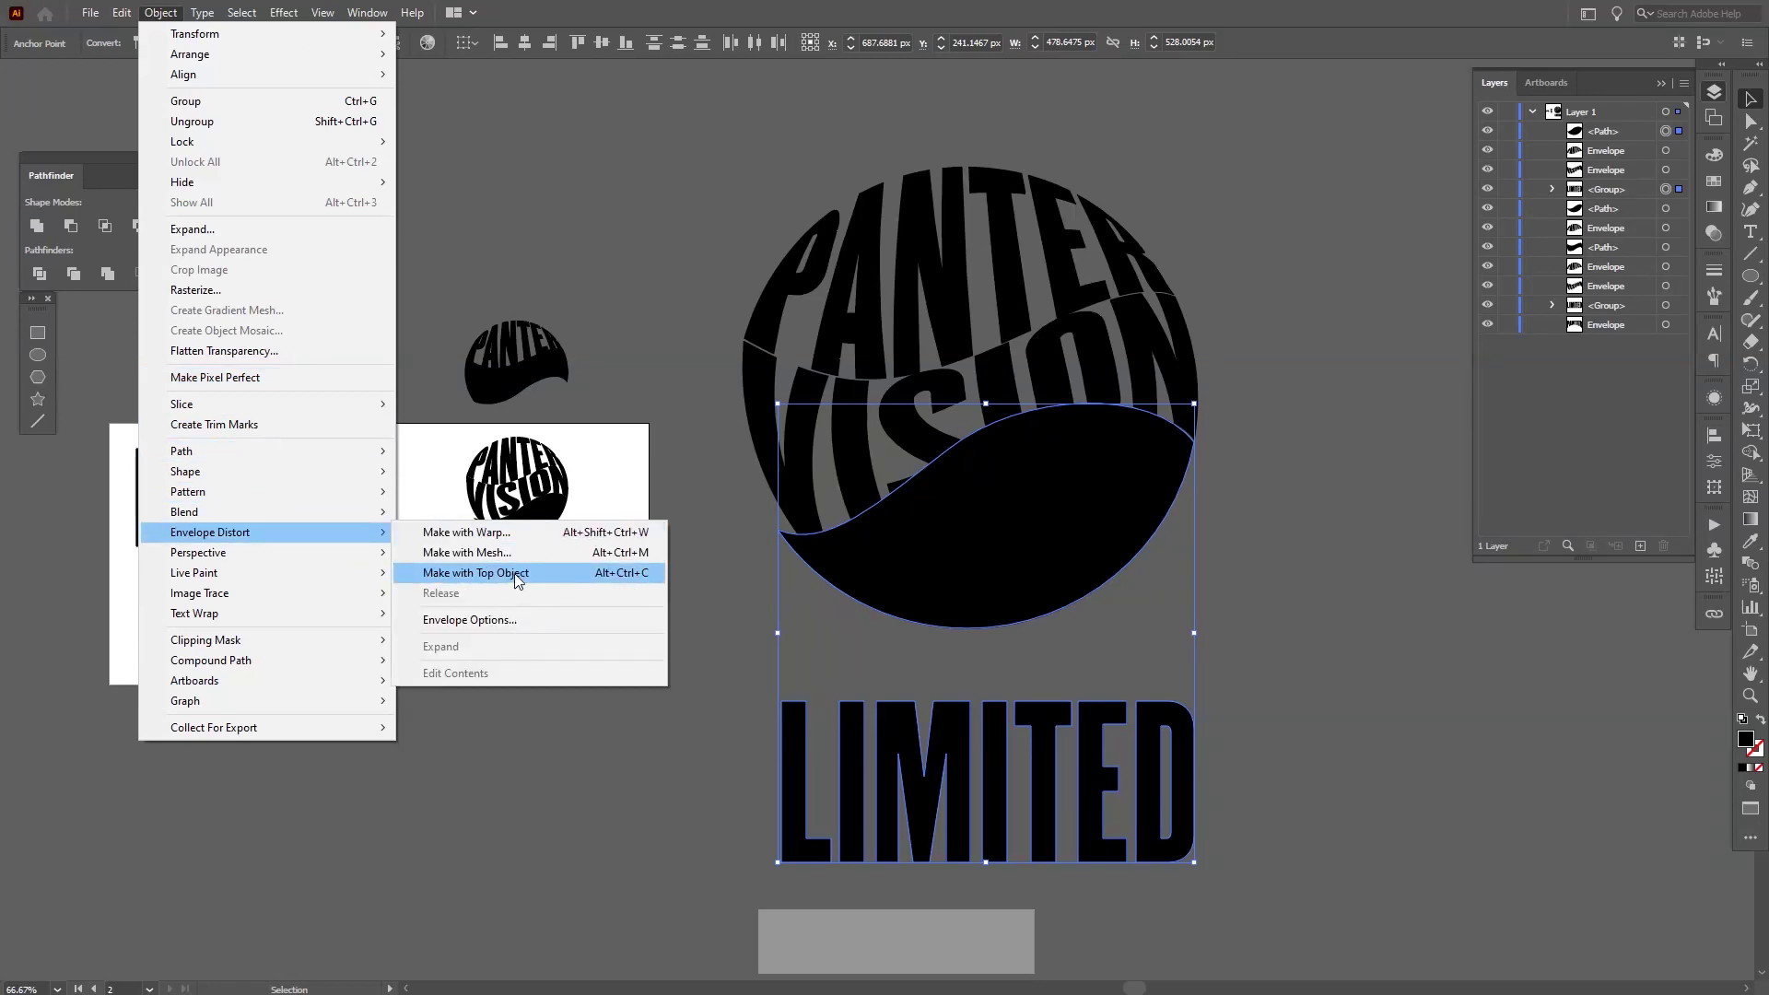
{"action": "left_click", "coordinate": [516, 574]}
{"action": "key", "text": "ctrl+z"}
Pull the wave's bottom anchor down into LIMITED and envelope LIMITED into the stretched shape.
{"action": "key", "text": "a"}
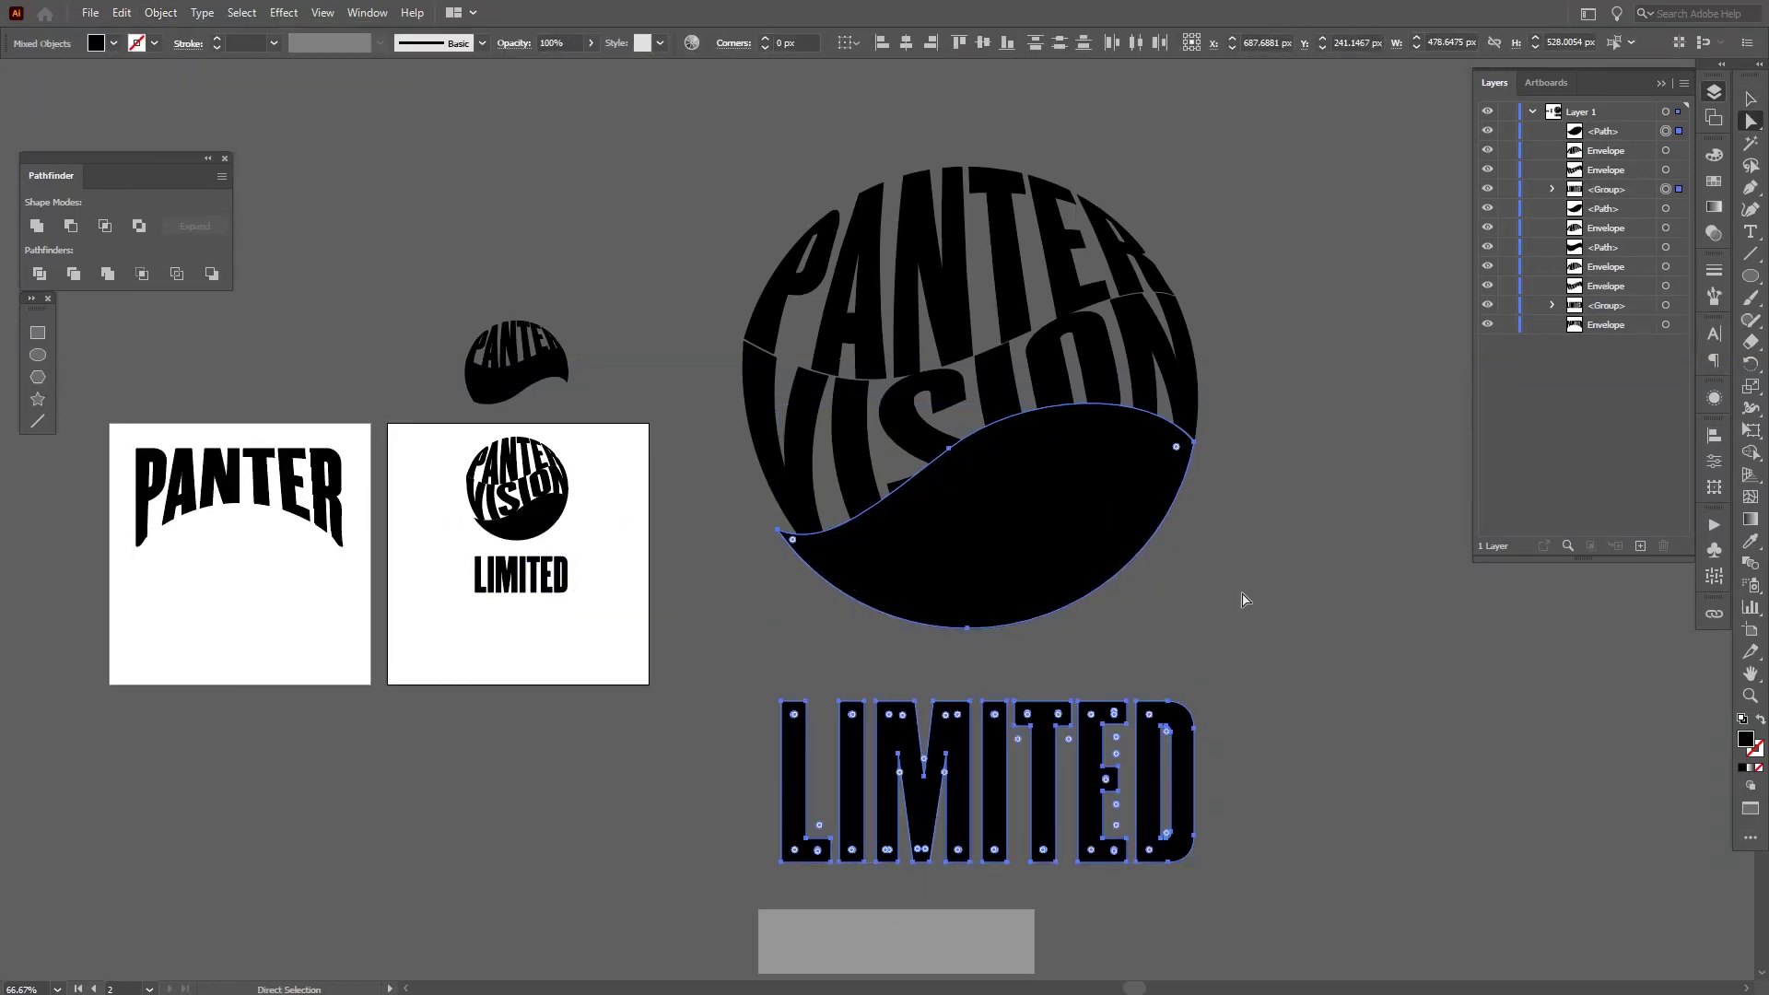
{"action": "left_click", "coordinate": [953, 631]}
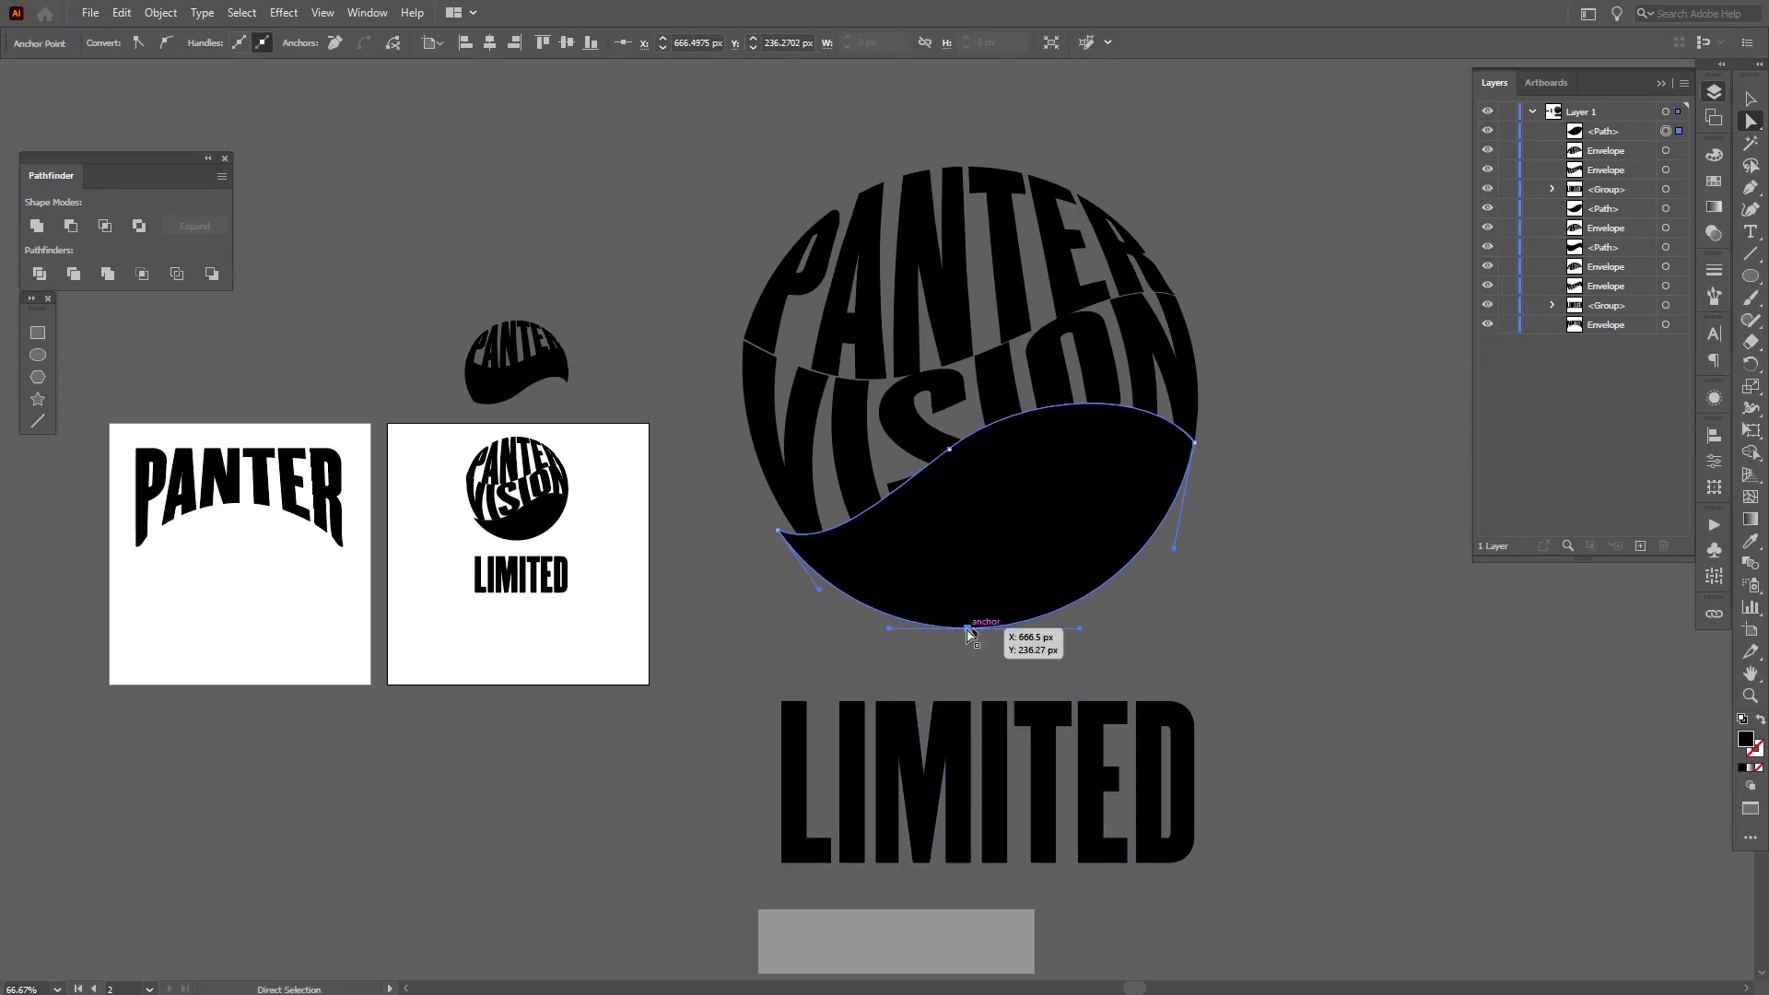
{"action": "left_click_drag", "start_coordinate": [970, 632], "coordinate": [1004, 751]}
{"action": "key", "text": "v"}
{"action": "left_click", "coordinate": [1380, 882]}
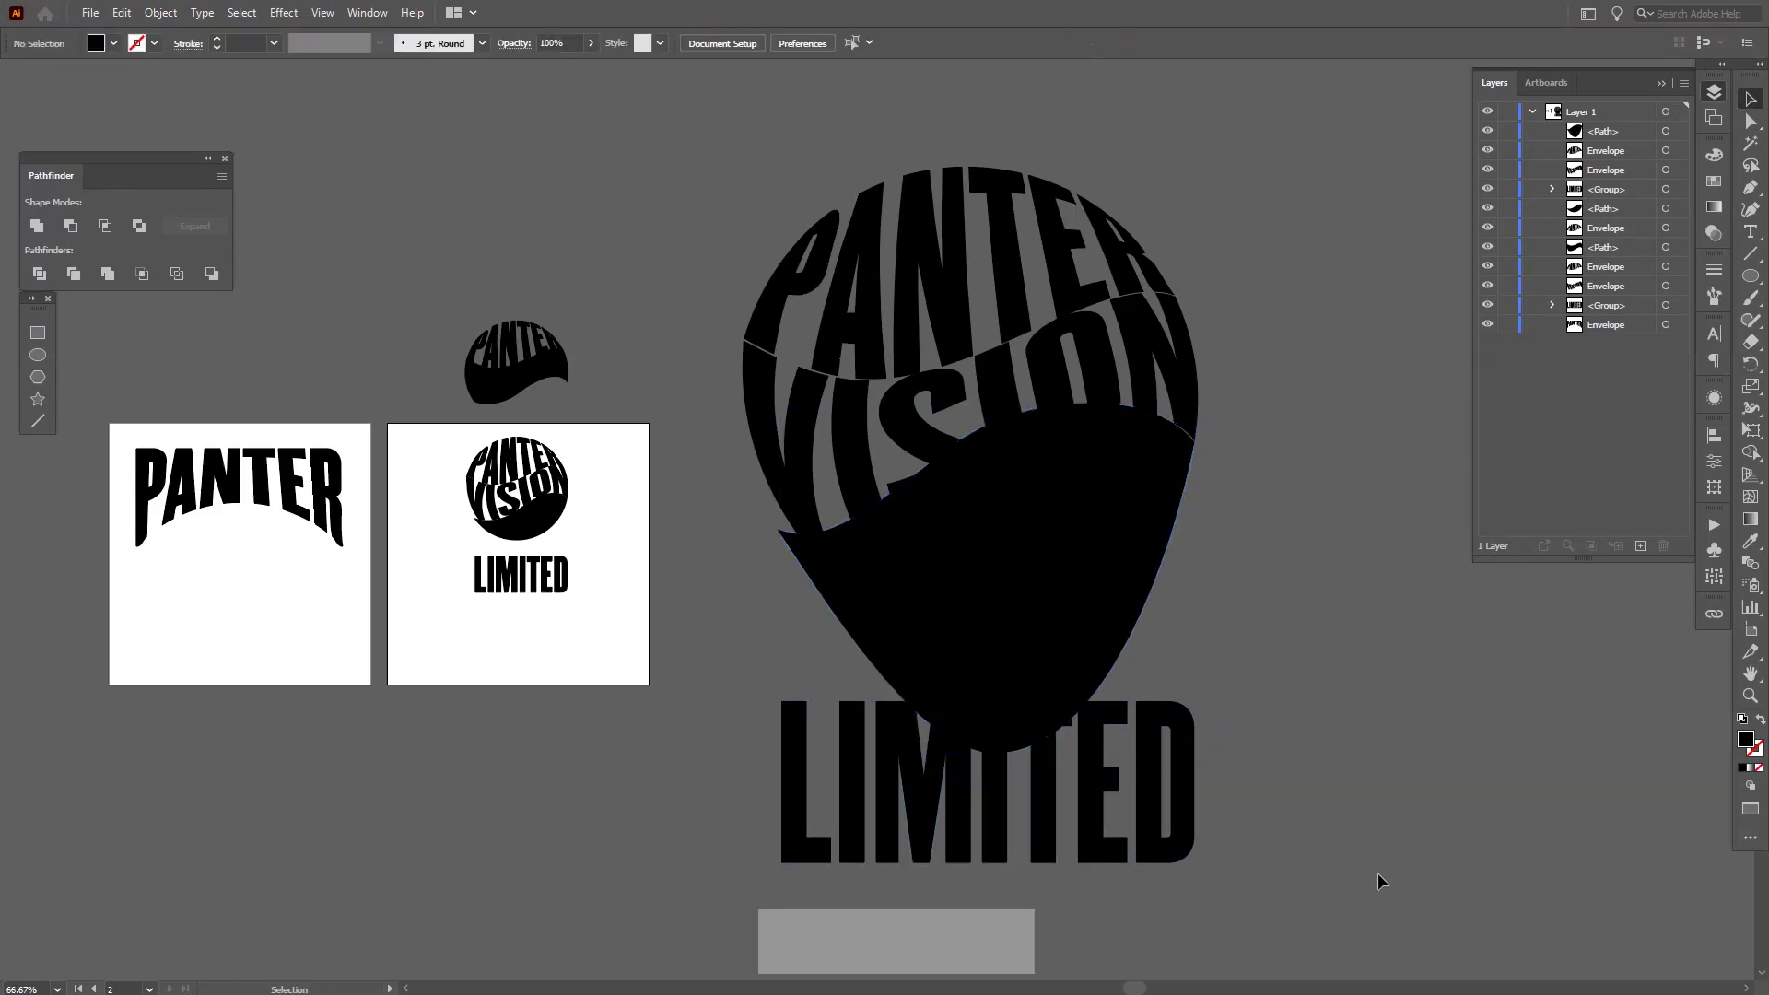
{"action": "left_click_drag", "start_coordinate": [1380, 882], "coordinate": [987, 675]}
{"action": "left_click", "coordinate": [160, 12]}
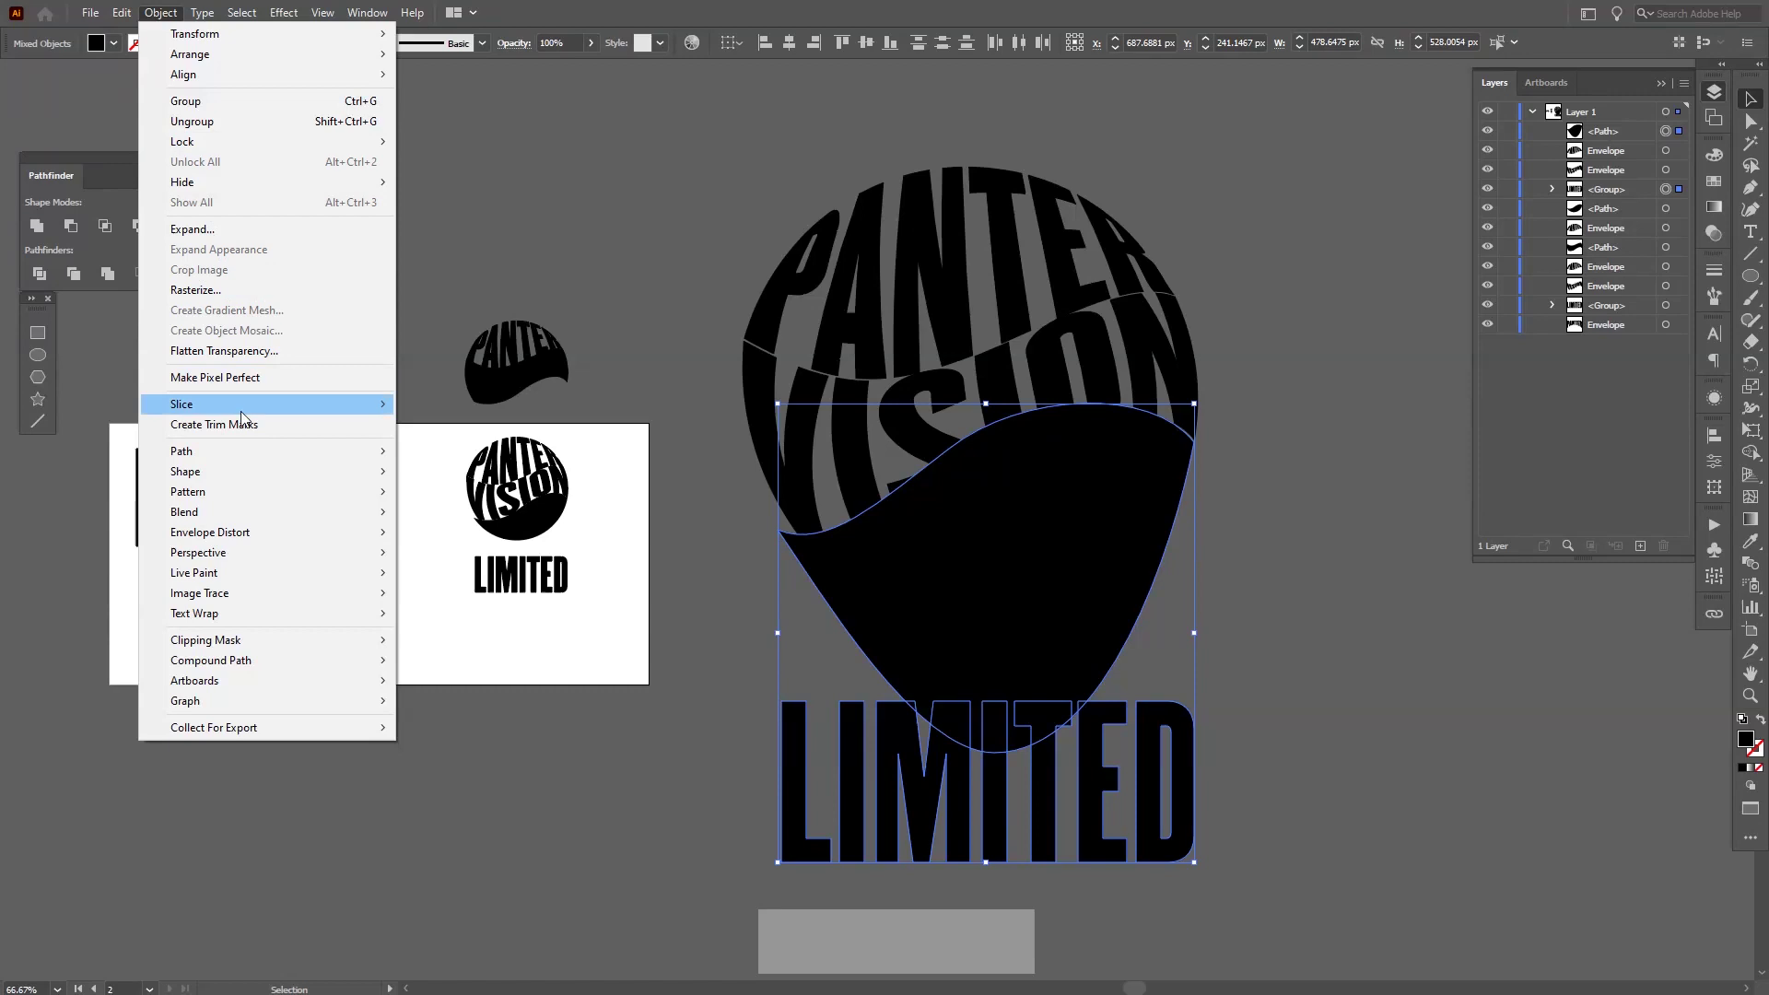
{"action": "mouse_move", "coordinate": [295, 534]}
{"action": "left_click", "coordinate": [482, 578]}
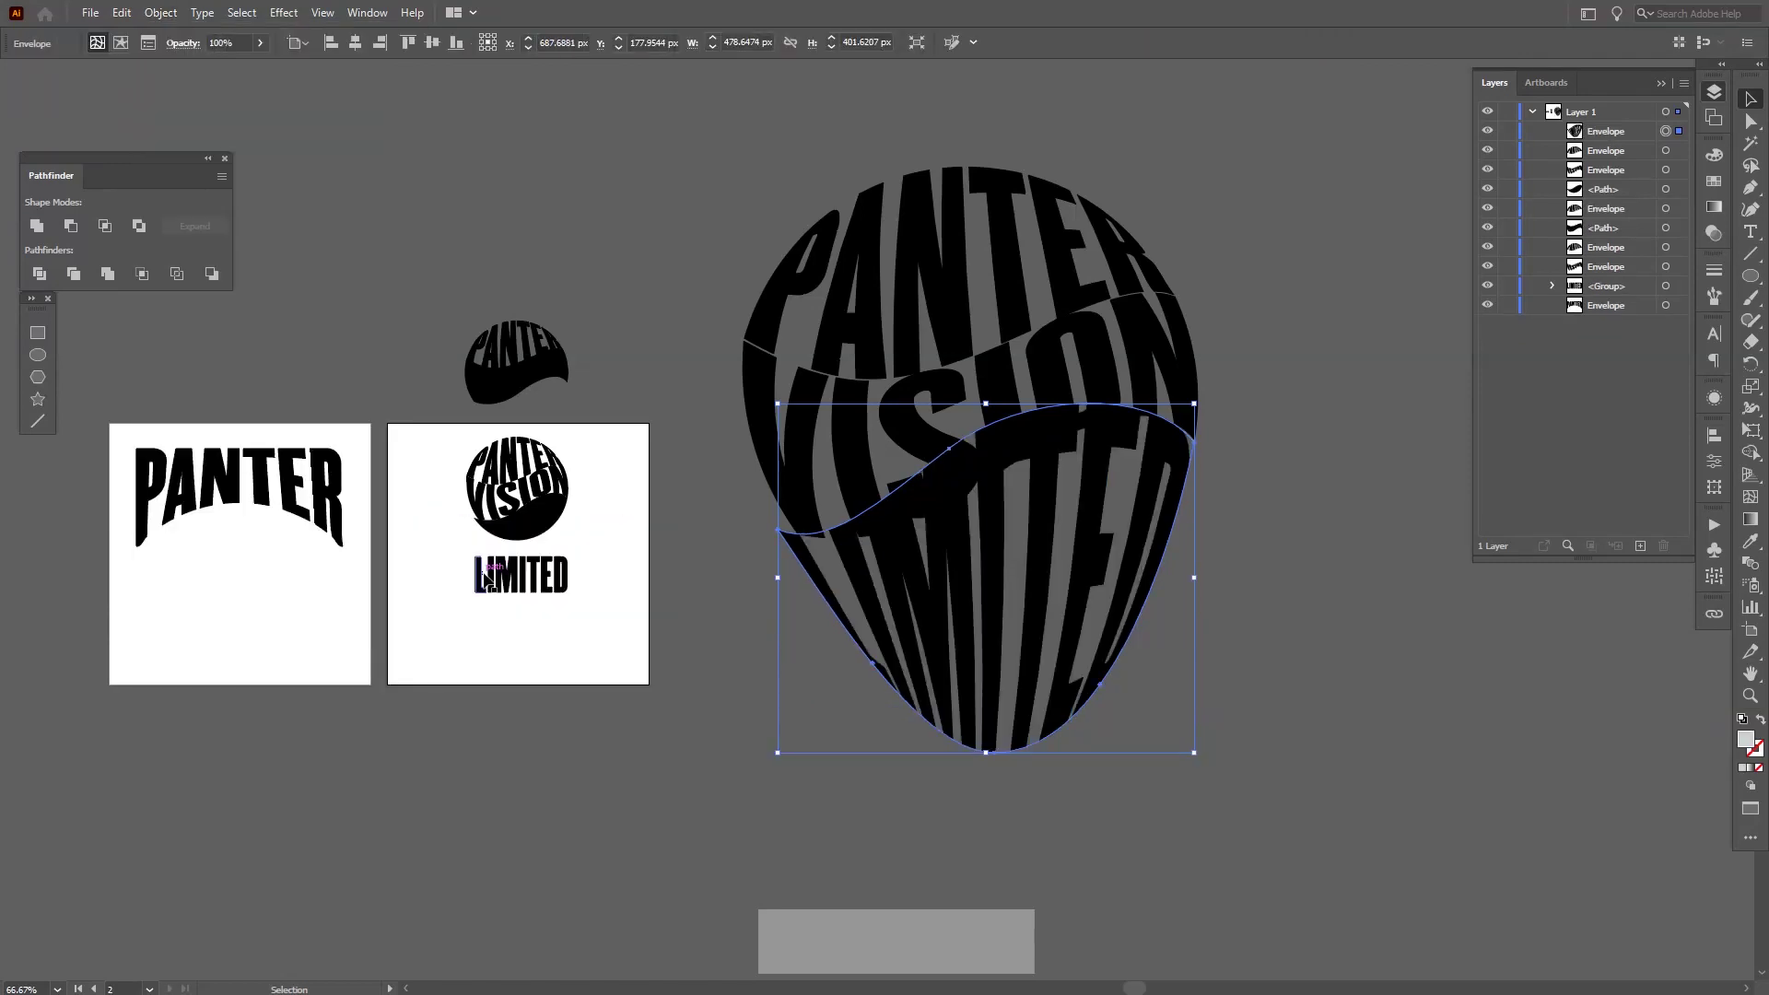
Drag an envelope point down to reshape the warped LIMITED.
{"action": "key", "text": "a"}
{"action": "left_click_drag", "start_coordinate": [951, 449], "coordinate": [990, 506]}
{"action": "left_click", "coordinate": [1375, 679]}
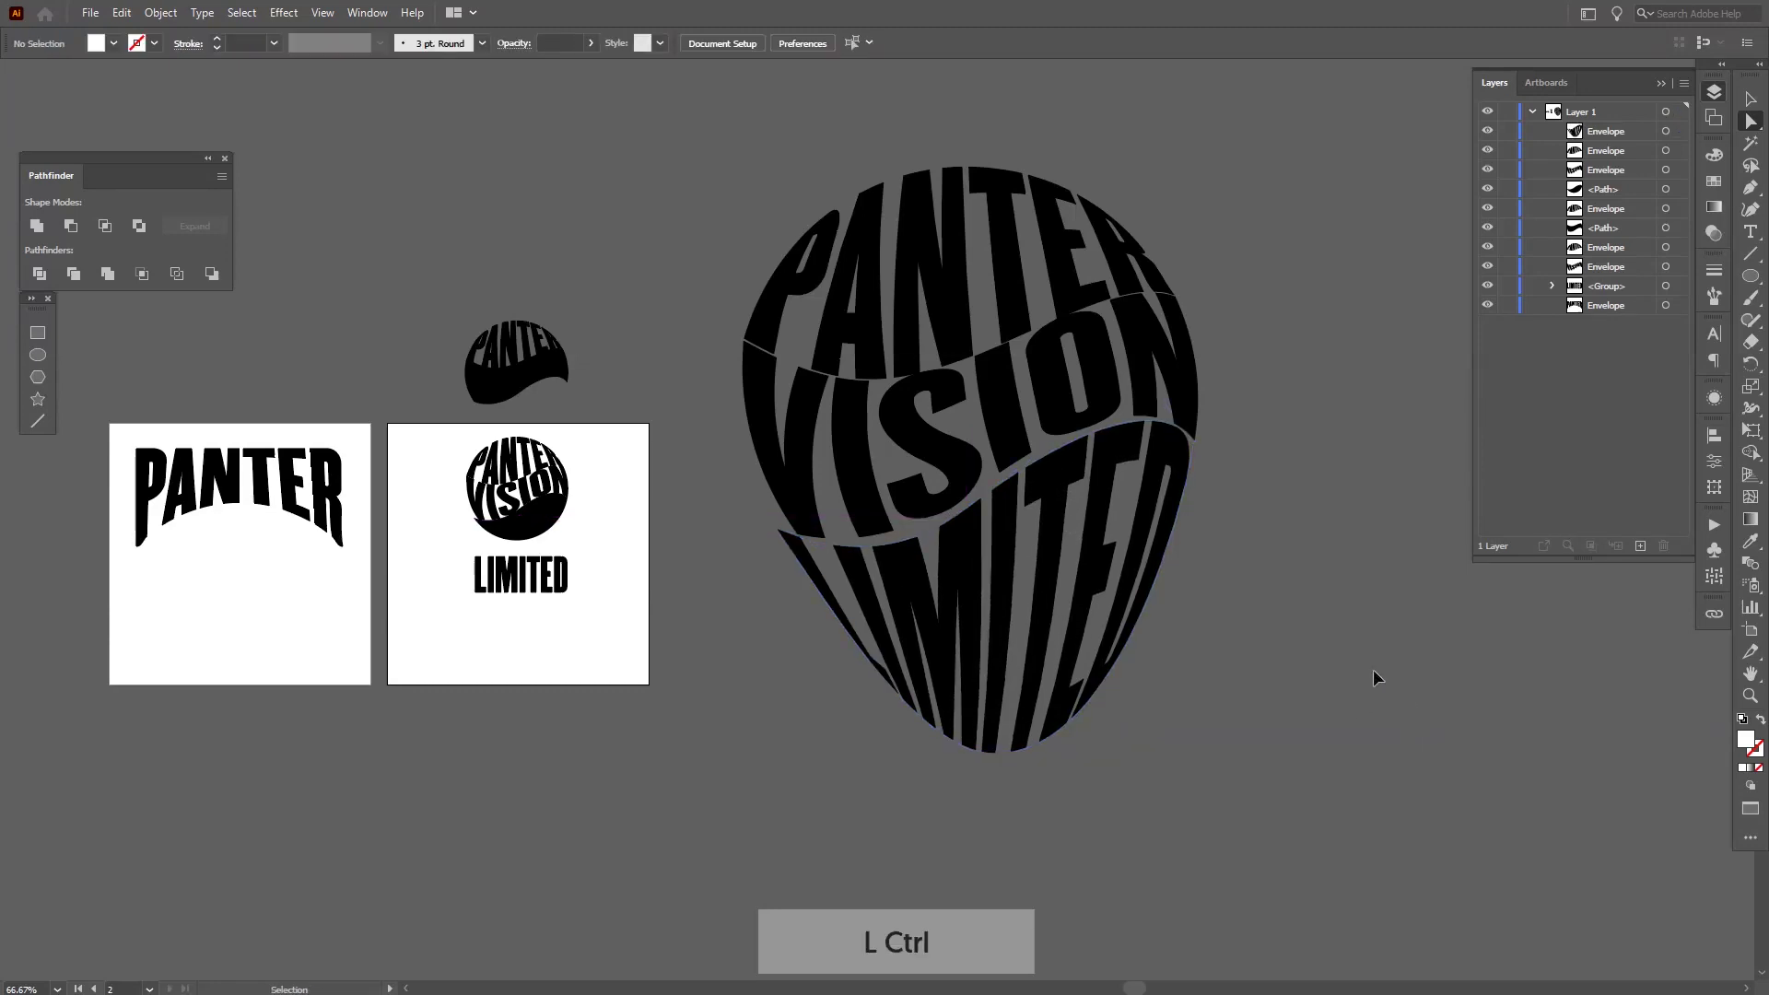
Delete the large experimental emblem and move LIMITED straight down below the circle.
{"action": "left_click", "coordinate": [960, 109]}
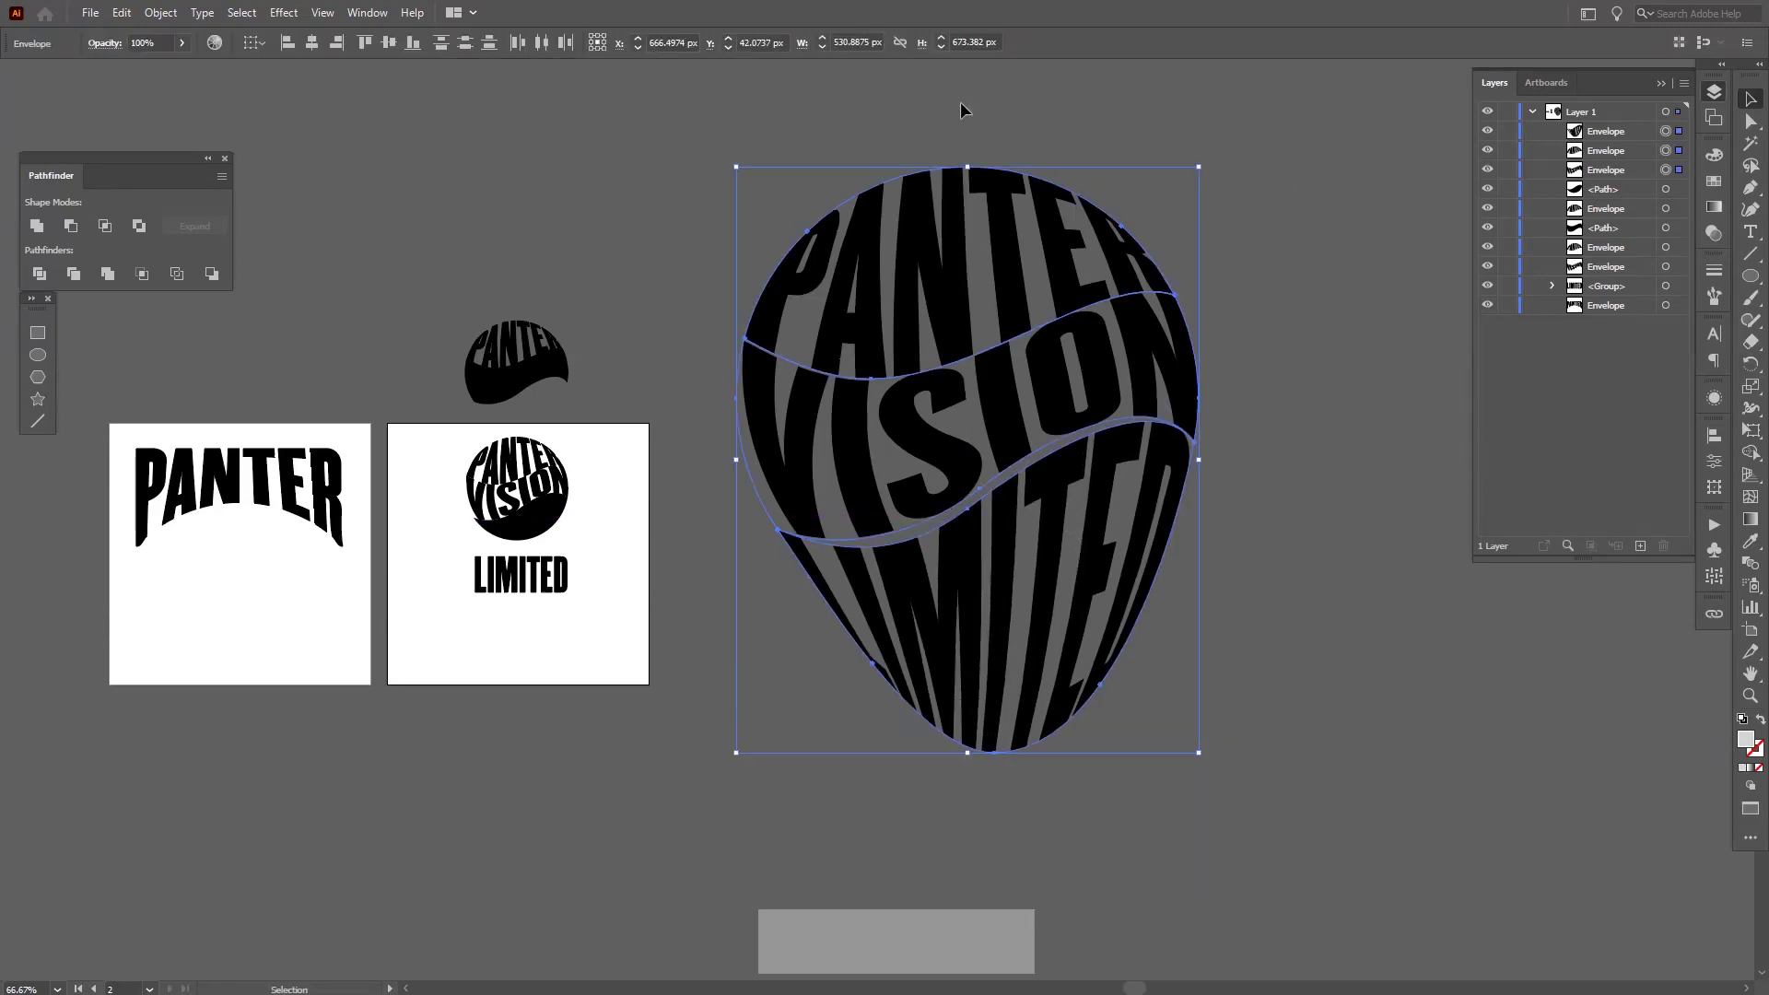
{"action": "key", "text": "Delete"}
{"action": "scroll", "coordinate": [1117, 532], "scroll_direction": "up", "scroll_amount": 3}
{"action": "left_click_drag", "start_coordinate": [1021, 619], "coordinate": [1023, 781]}
Nudge the circle's bottom black wave piece a few pixels lower beneath VISION.
{"action": "left_click", "coordinate": [1165, 545]}
{"action": "scroll", "coordinate": [1198, 443], "scroll_direction": "up", "scroll_amount": 1}
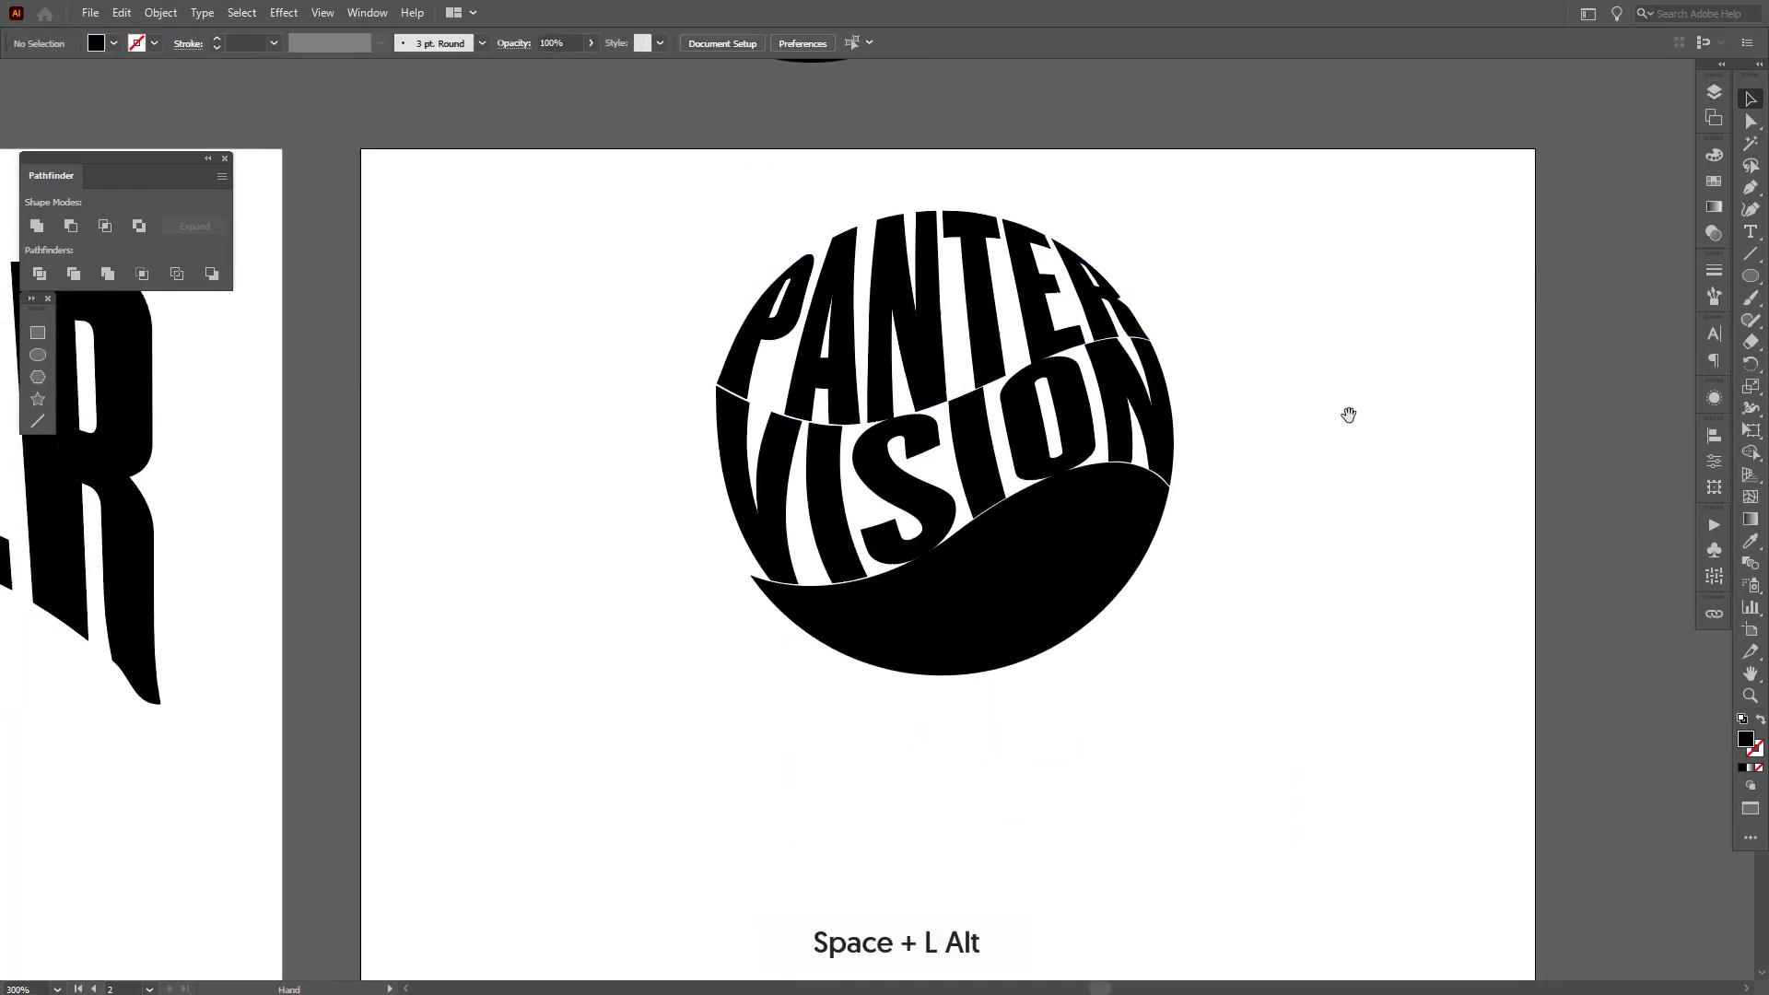
{"action": "scroll", "coordinate": [1346, 411], "scroll_direction": "up", "scroll_amount": 1}
{"action": "left_click", "coordinate": [932, 680]}
{"action": "key", "text": "shift+Down"}
{"action": "key", "text": "shift+Down"}
{"action": "key", "text": "shift+Down"}
{"action": "key", "text": "shift+Down"}
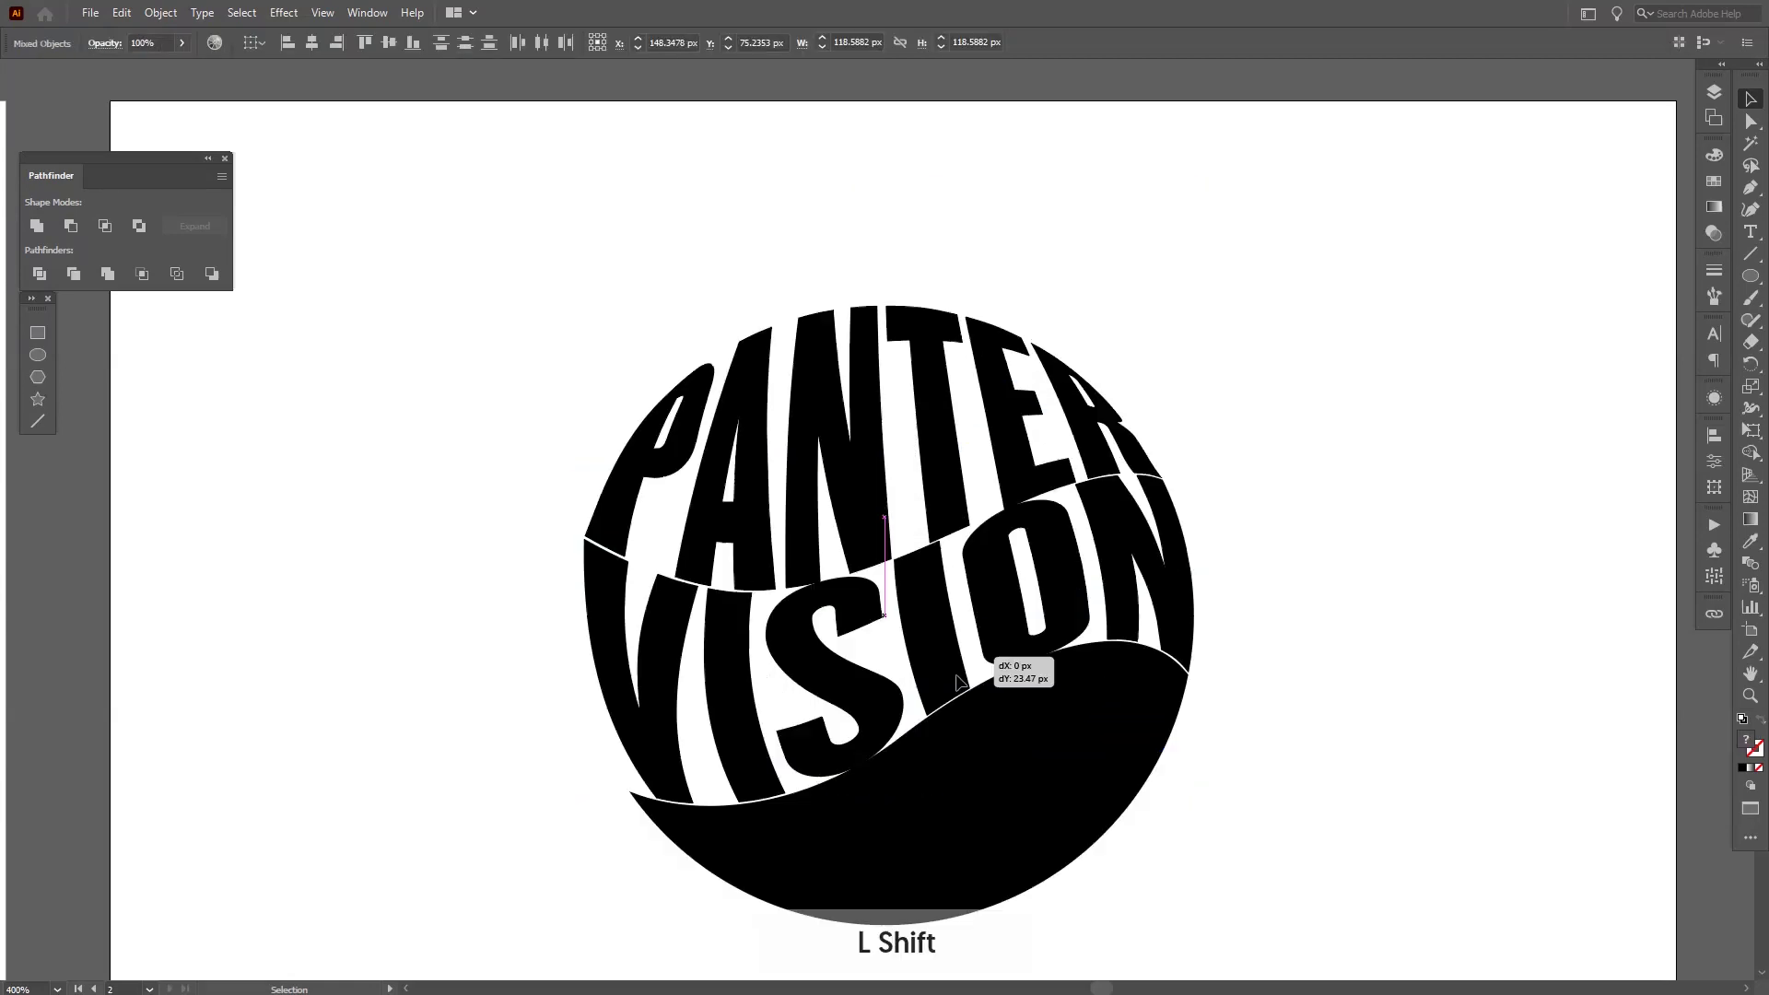
{"action": "left_click", "coordinate": [1345, 600]}
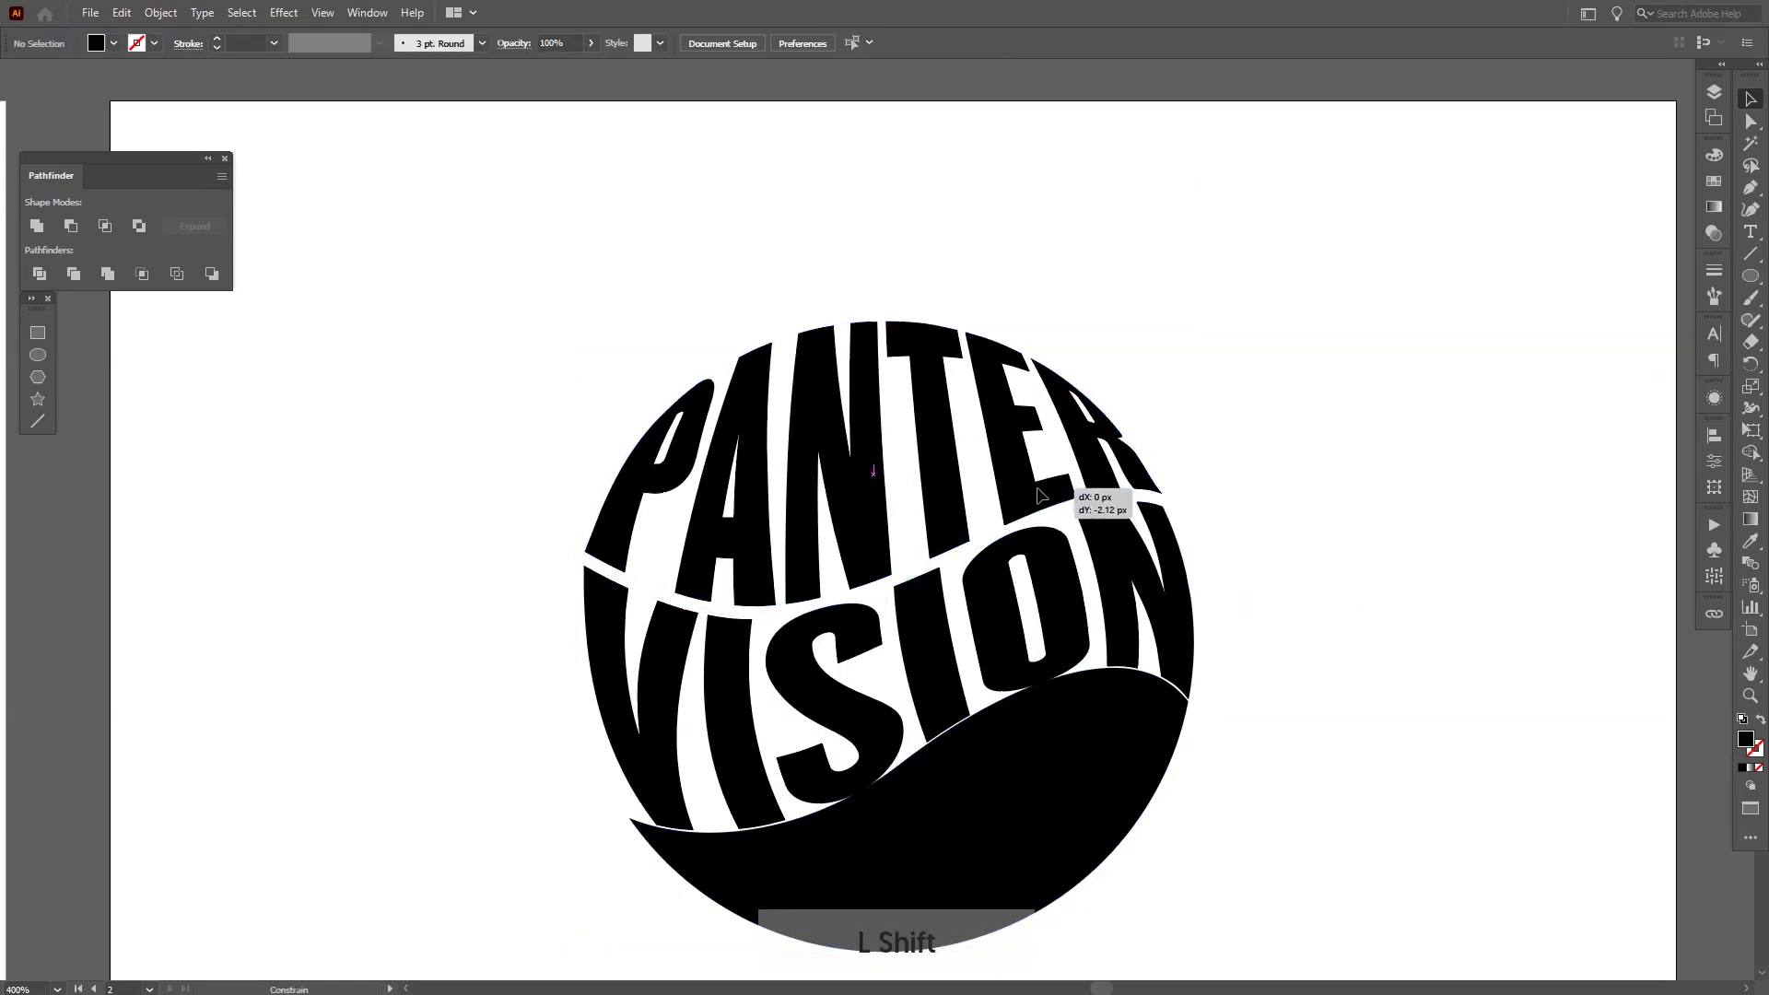
{"action": "left_click", "coordinate": [1105, 501]}
{"action": "left_click", "coordinate": [1255, 620]}
{"action": "scroll", "coordinate": [1012, 556], "scroll_direction": "up", "scroll_amount": 1}
{"action": "left_click_drag", "start_coordinate": [1012, 556], "coordinate": [1014, 576]}
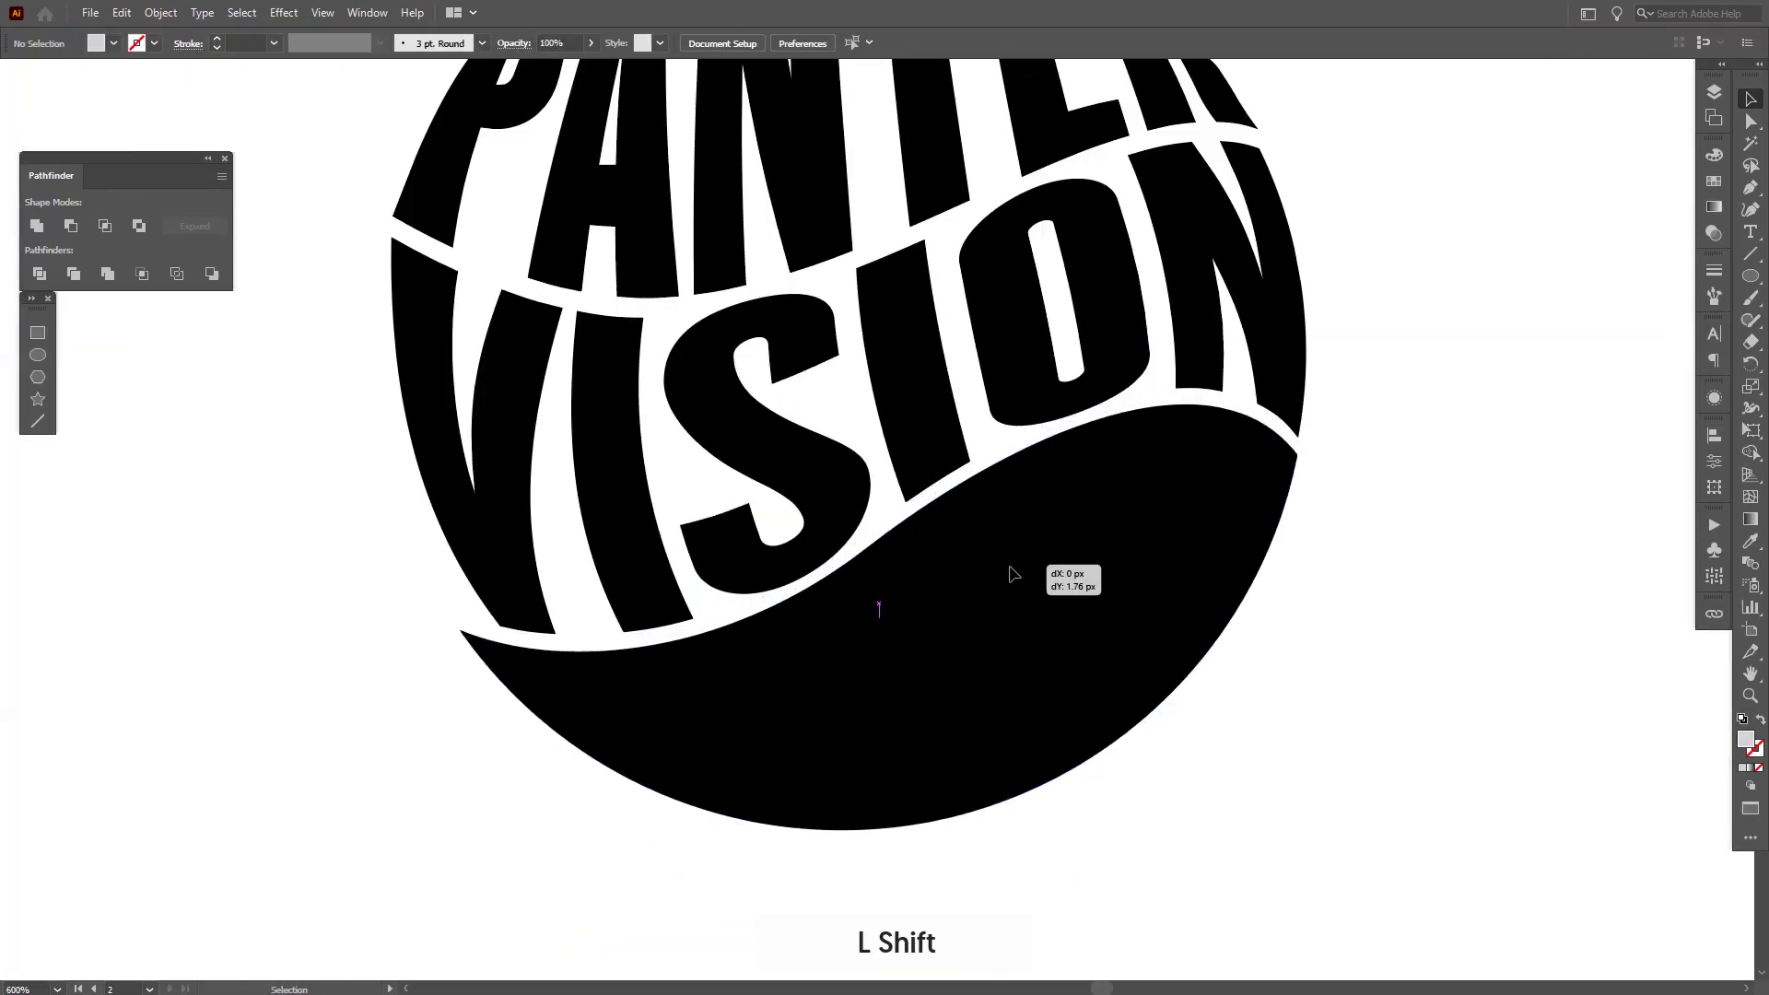